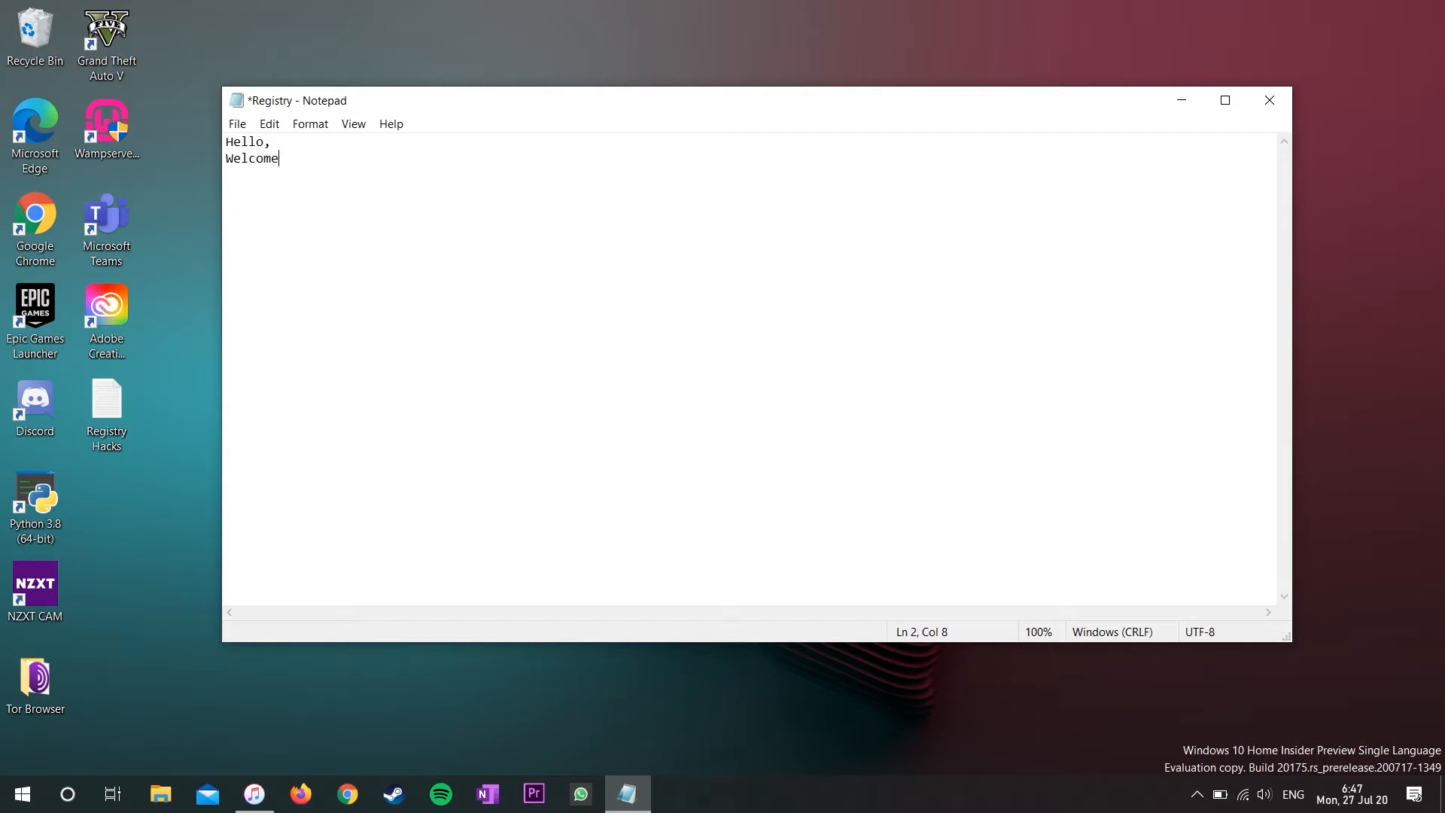
- Complete the greeting line as "Welcome Eveyone" and add a separate line reading "Lets Start"
key("BackSpace")
type("Evr")
key("BackSpace")
type("eyone")
key("Return")
type("Lets Start")
key("Return")
- Add the sentence "Today I'm going to show you some Registry Hacks I have tried in my Windows 10"
type("Today I'm go")
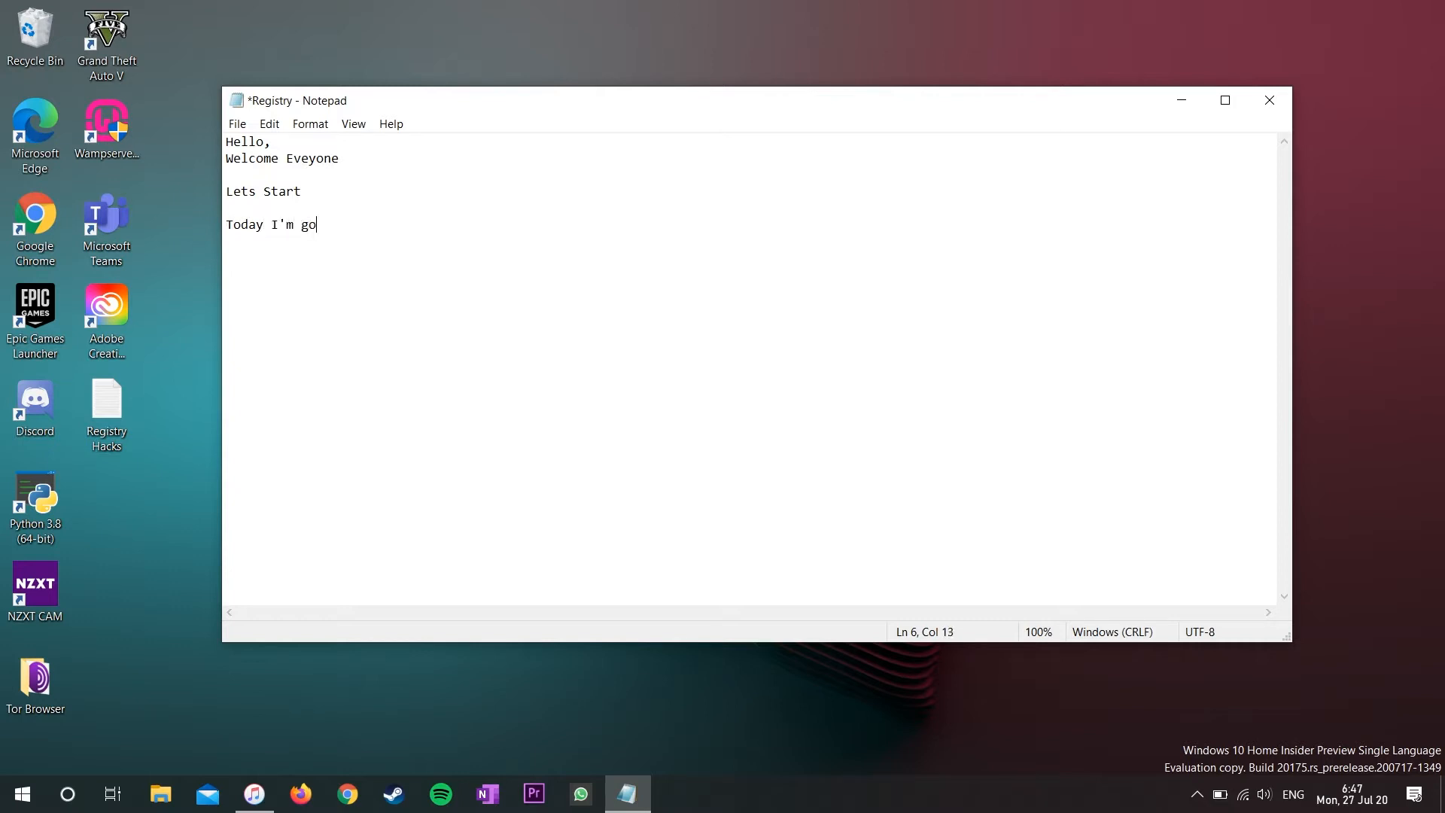
type("ing")
type(" tp")
key("BackSpace")
key("BackSpace")
type("o show you some Registry Haclks")
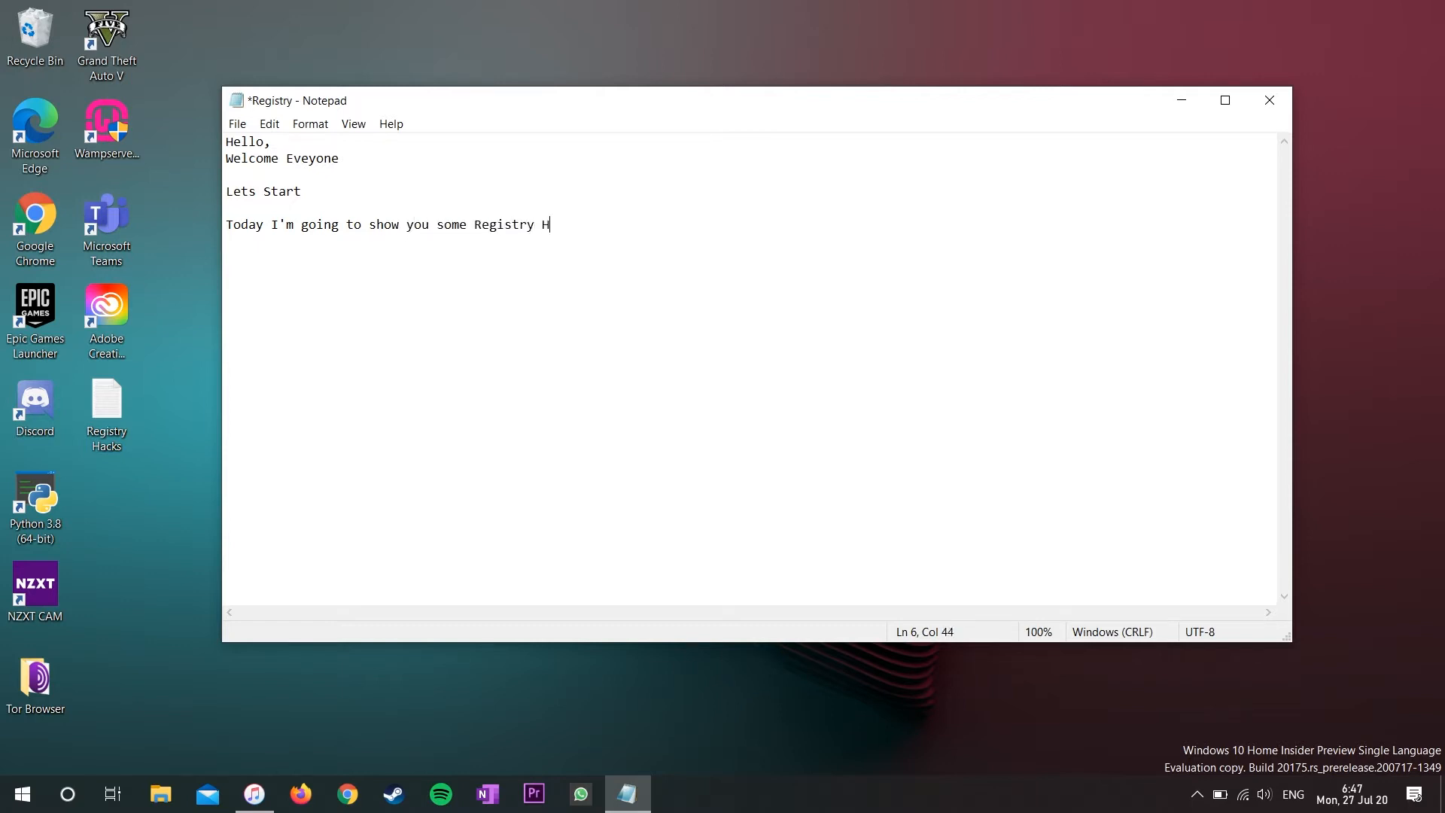
key("BackSpace")
key("BackSpace")
type("l")
key("BackSpace")
type("ks I have tried in my Wi")
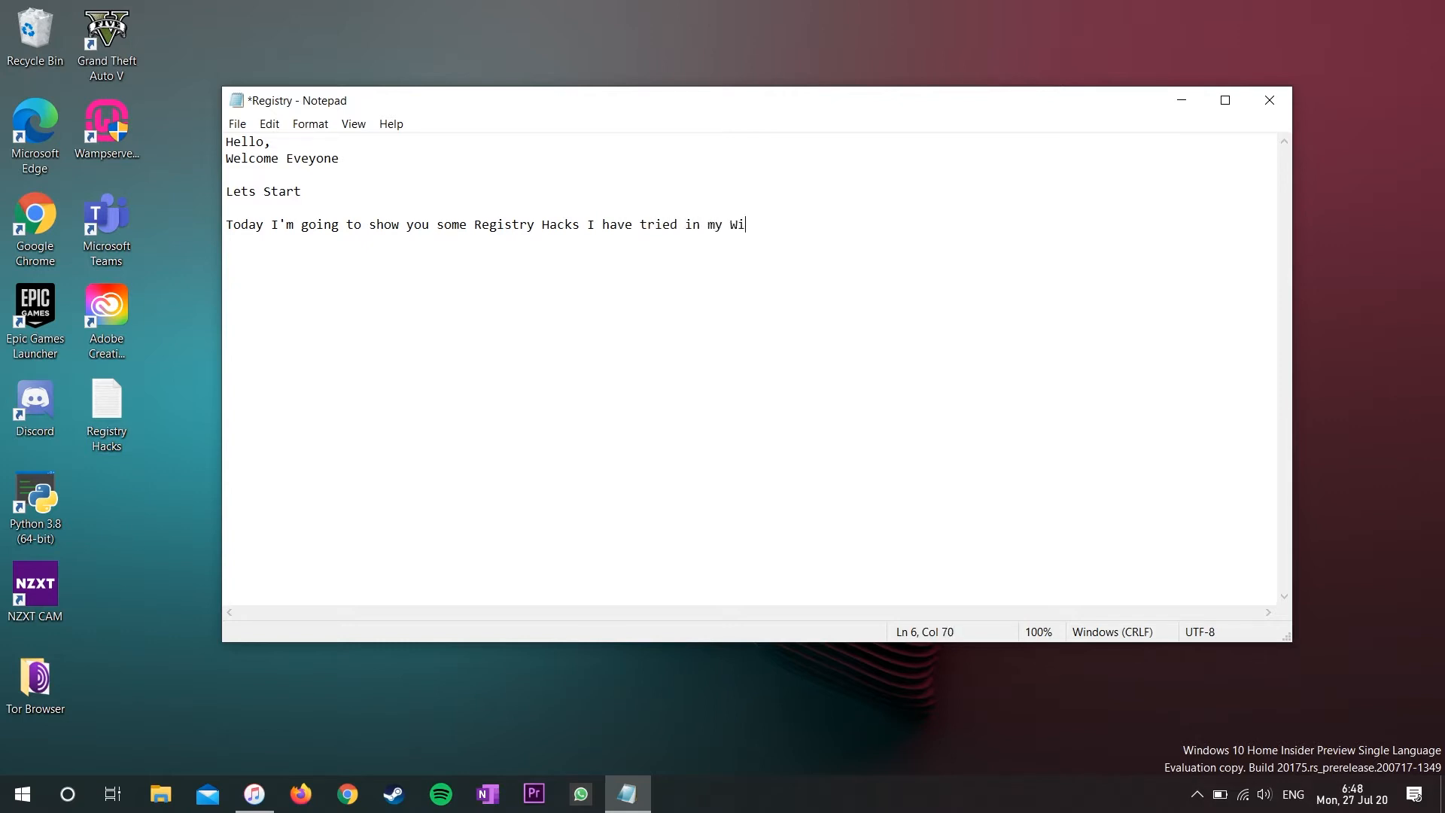
type("ndows 10")
key("Return")
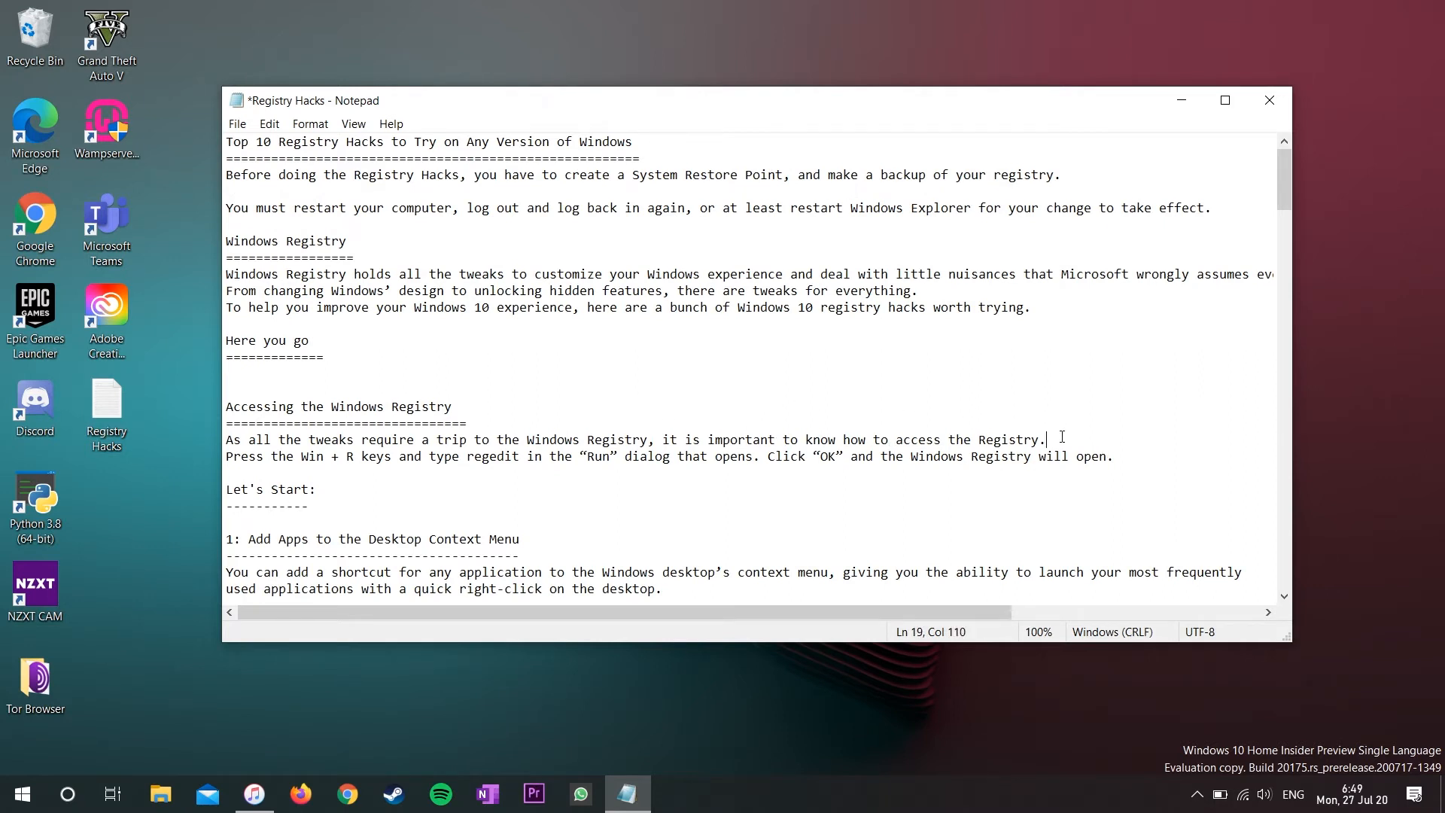
- Insert a blank line above the Win + R instruction in the Registry Hacks notes
key("Return")
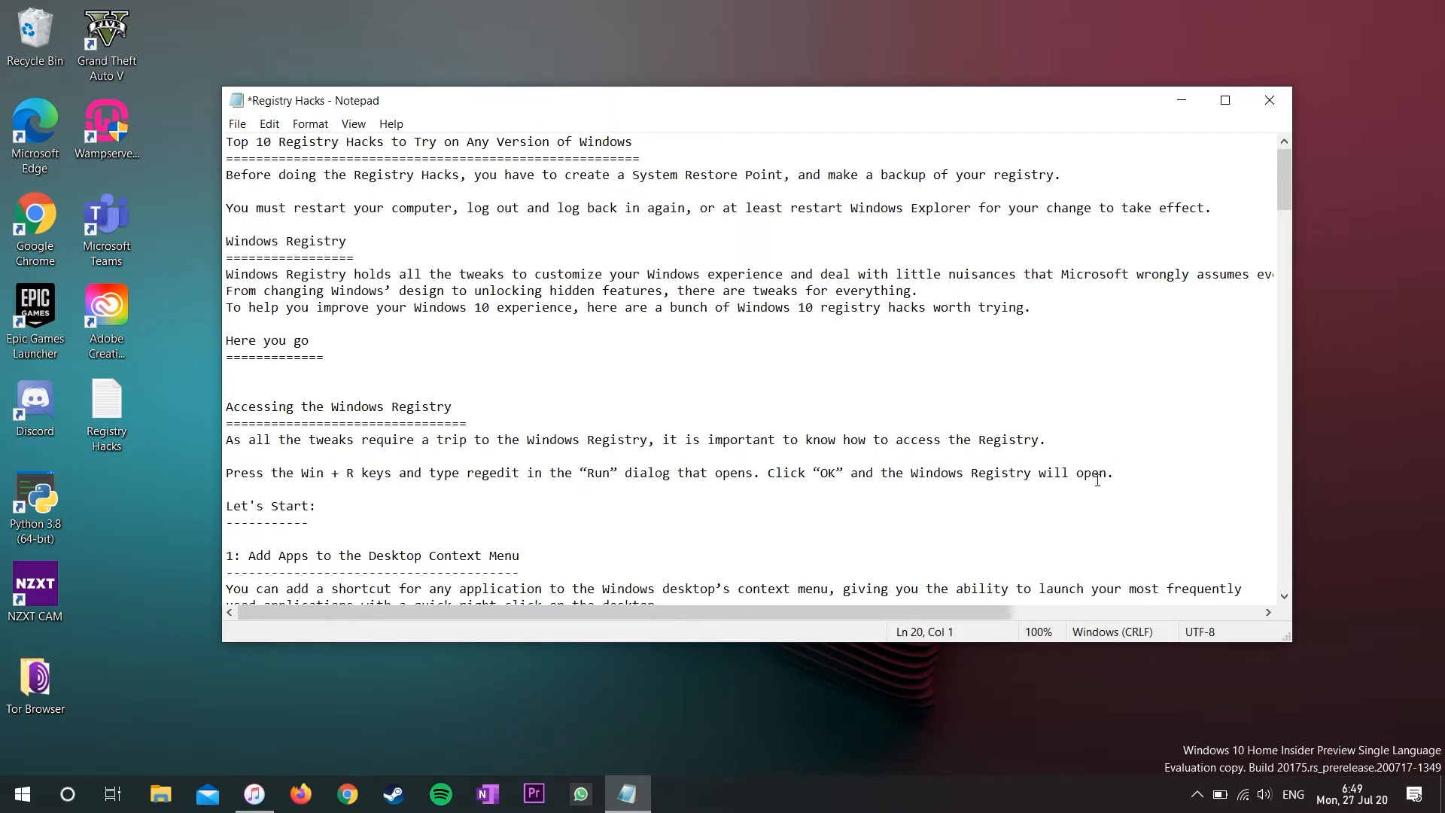
- Minimize the notes and open Registry Editor by running regedit from the Run dialog
left_click(1182, 100)
key("super+r")
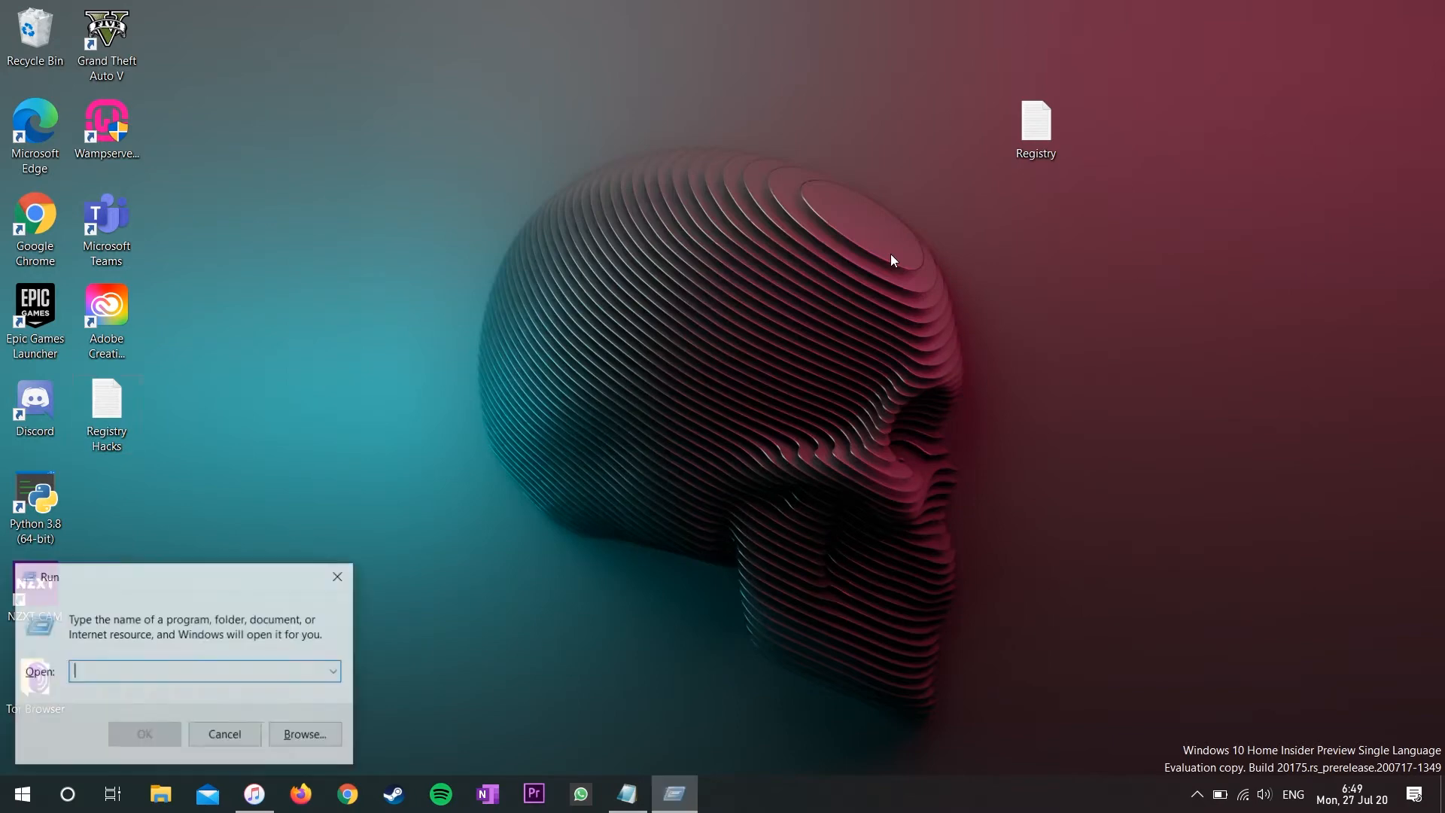
type("regedit")
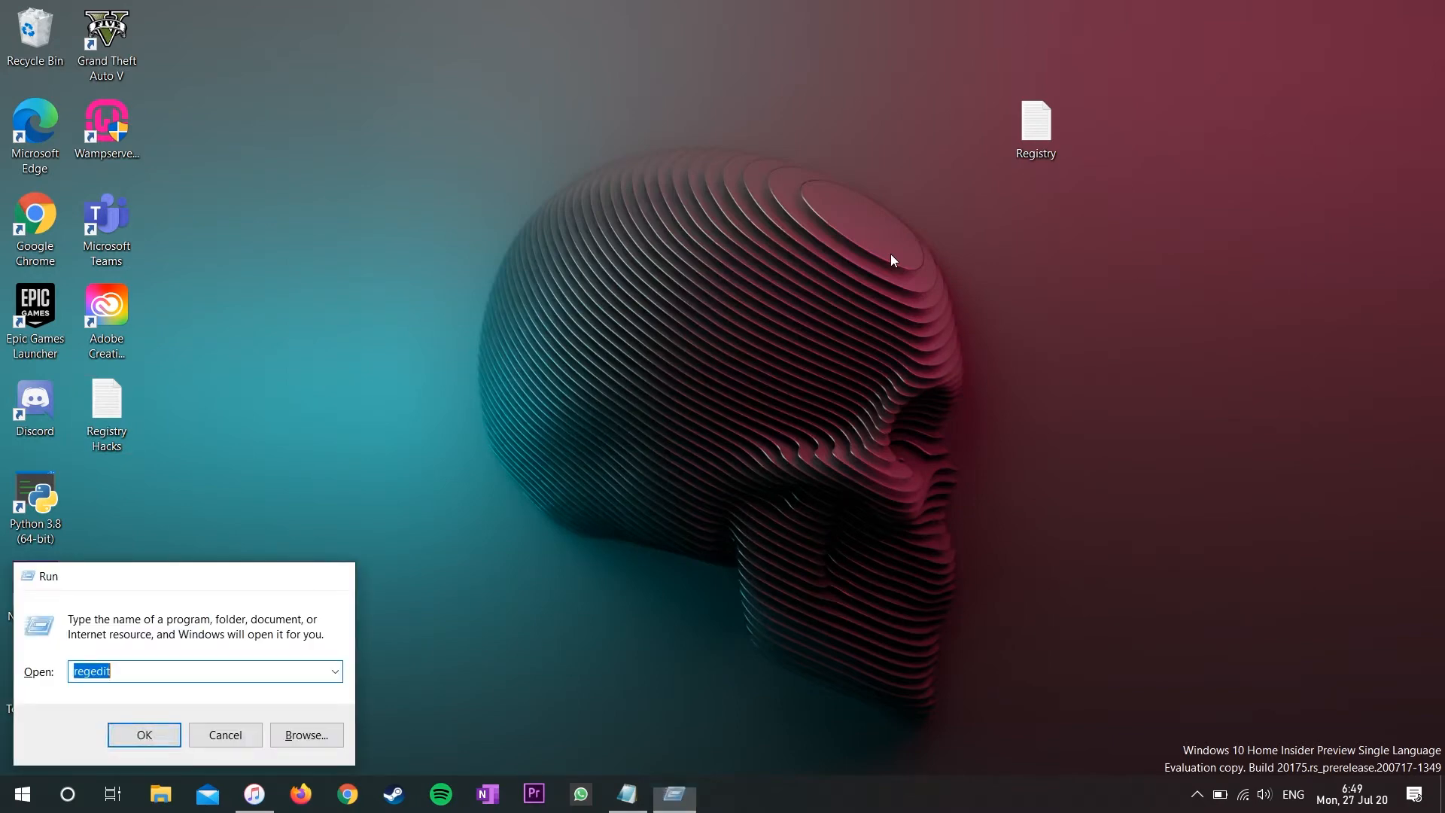
key("Return")
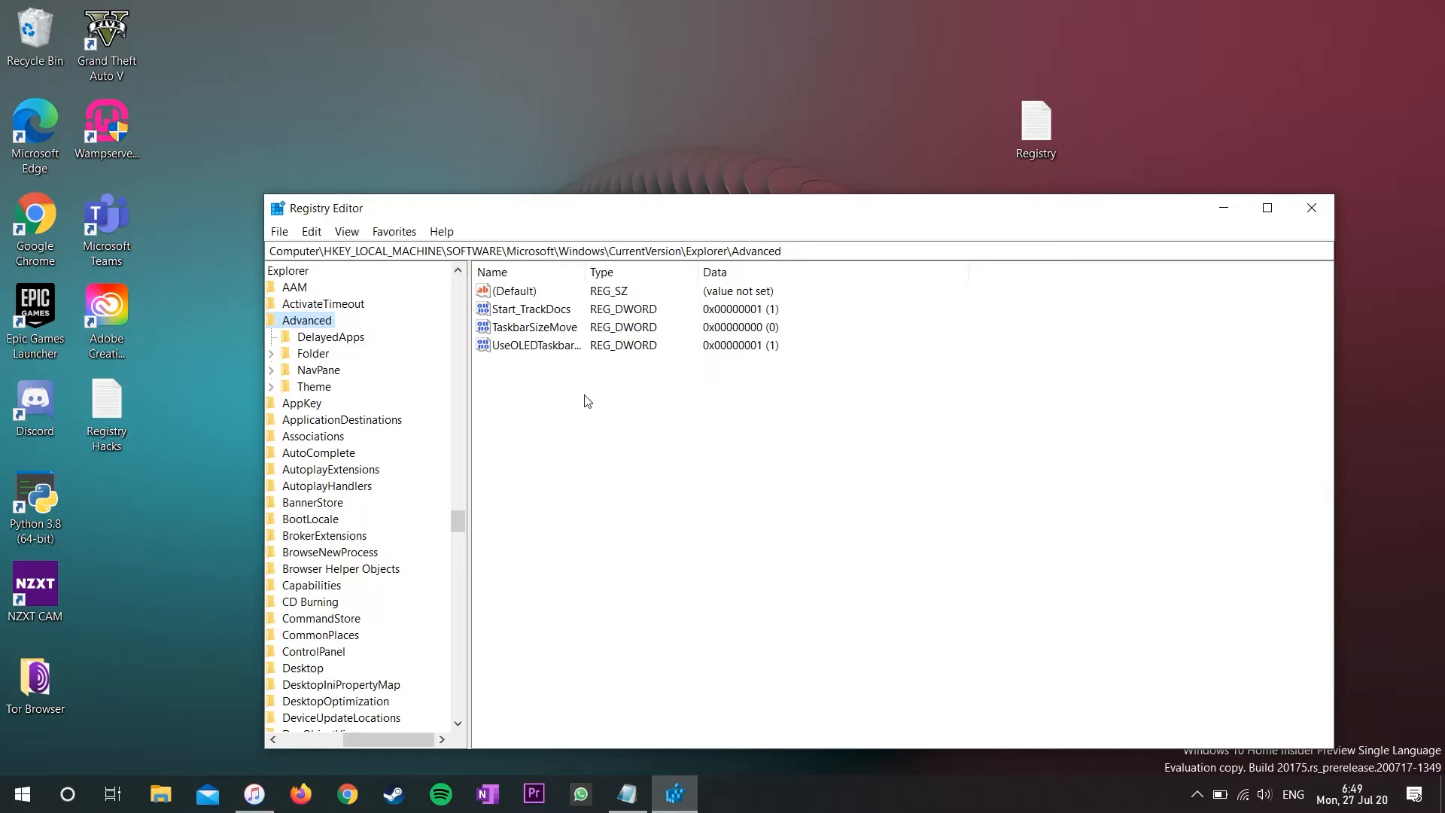
- Collapse the SOFTWARE and HKEY_LOCAL_MACHINE keys in the registry tree and select the Computer root
left_click_drag(345, 740, 241, 739)
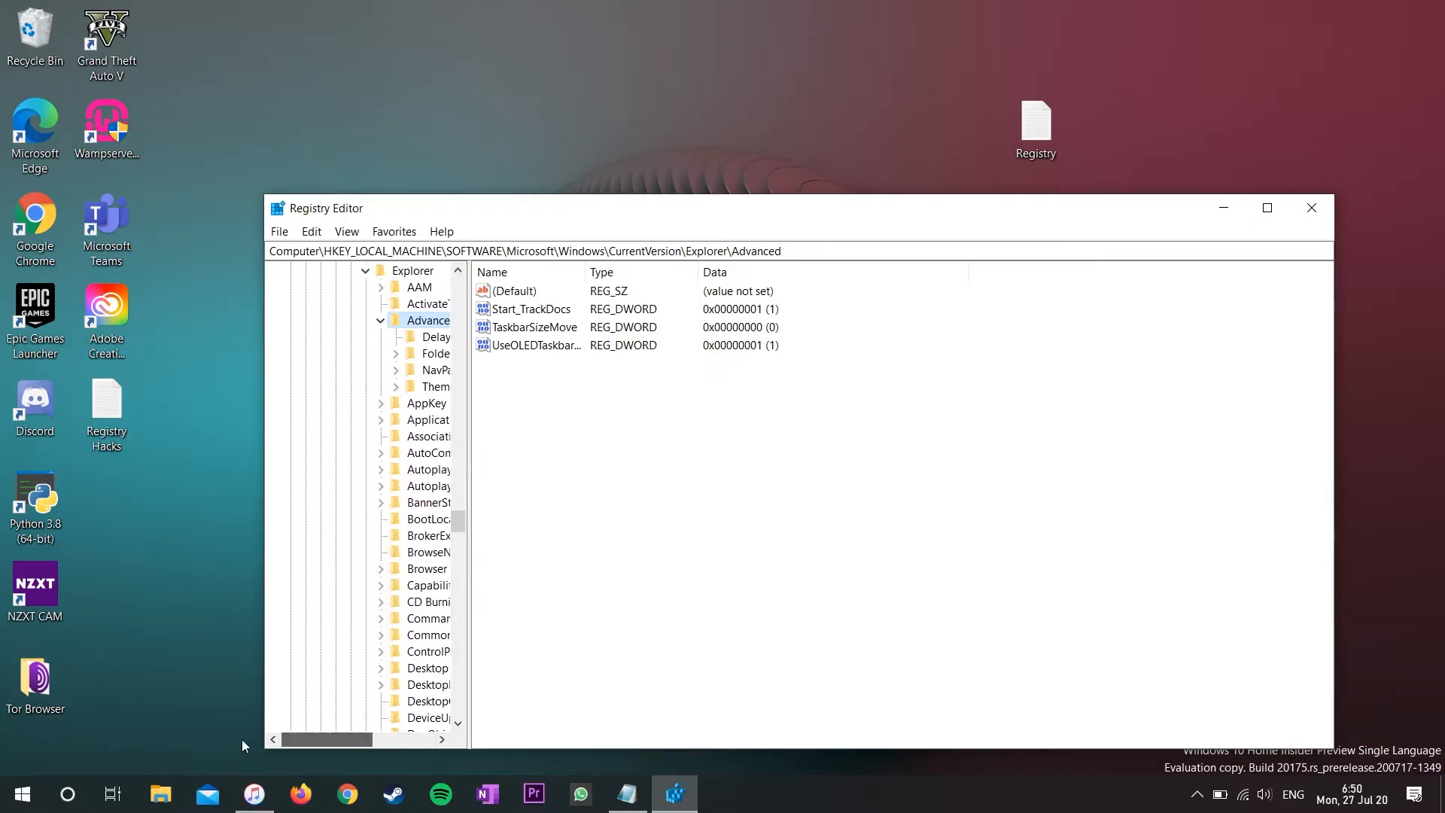
scroll(337, 512, "up", 20)
scroll(336, 511, "up", 20)
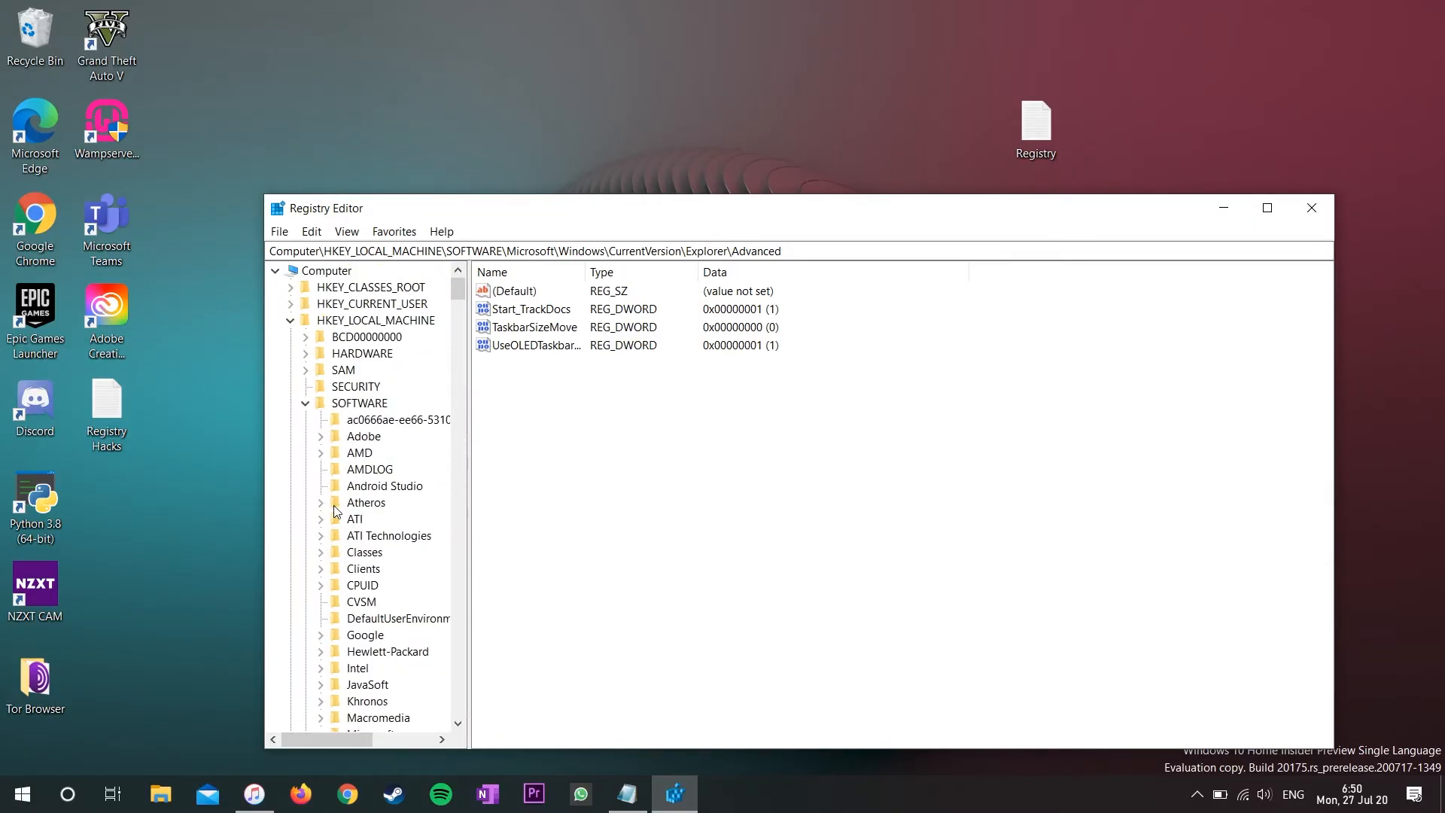
left_click(306, 403)
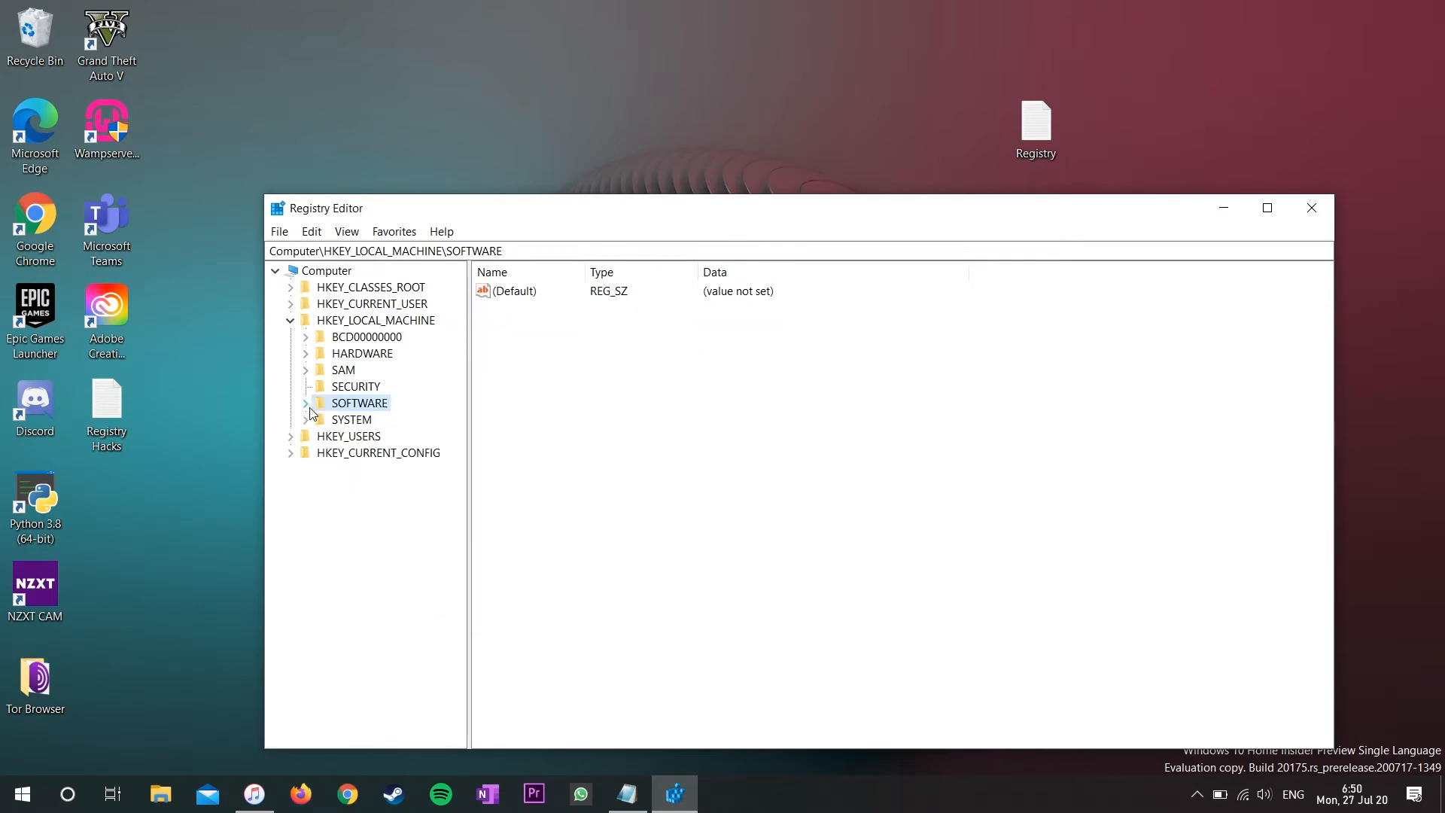
left_click(290, 321)
left_click(343, 270)
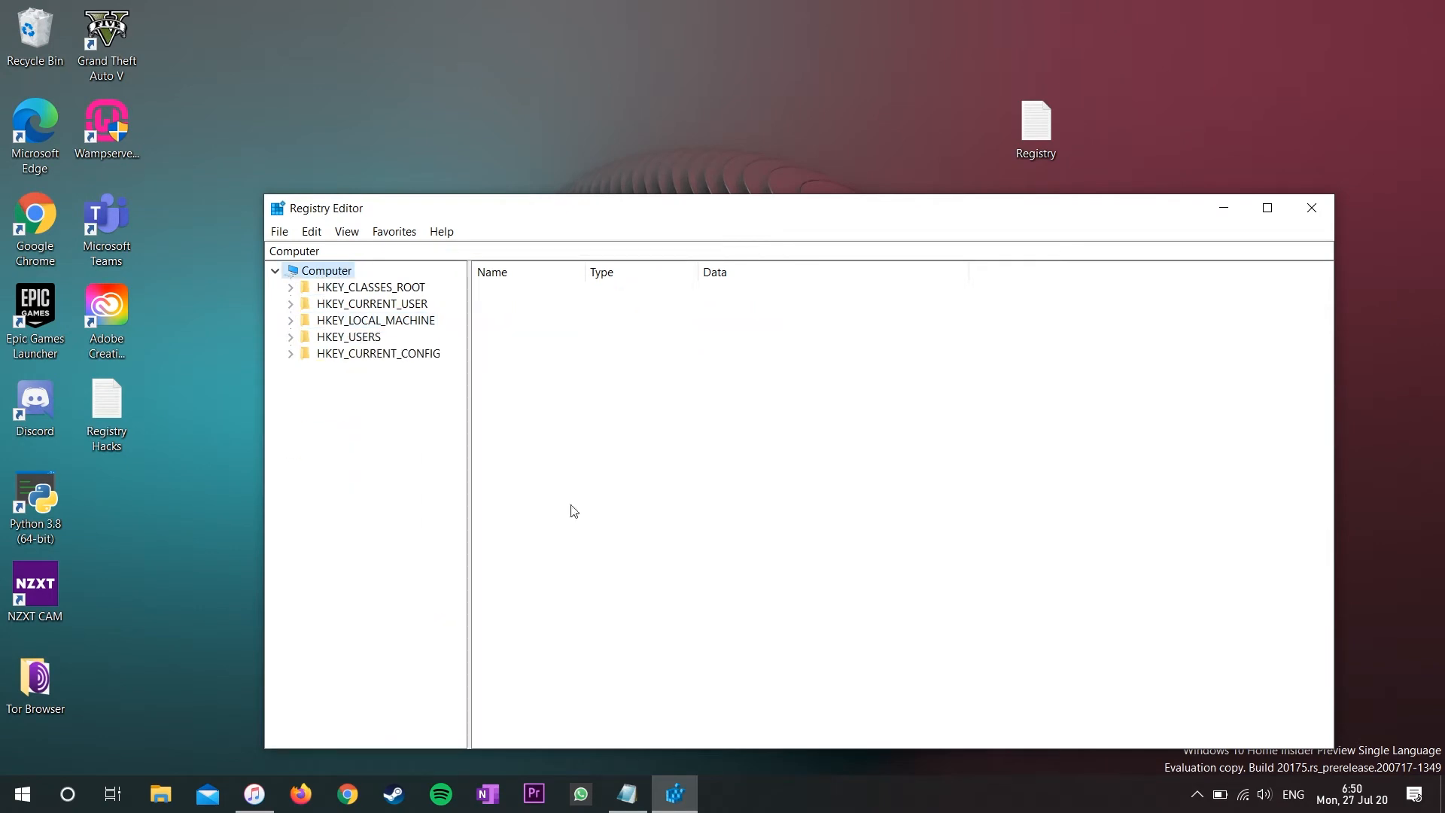
- Switch to the Registry Hacks notes in Notepad and enclose the word regedit in double quotes in the Win + R instruction
left_click(639, 808)
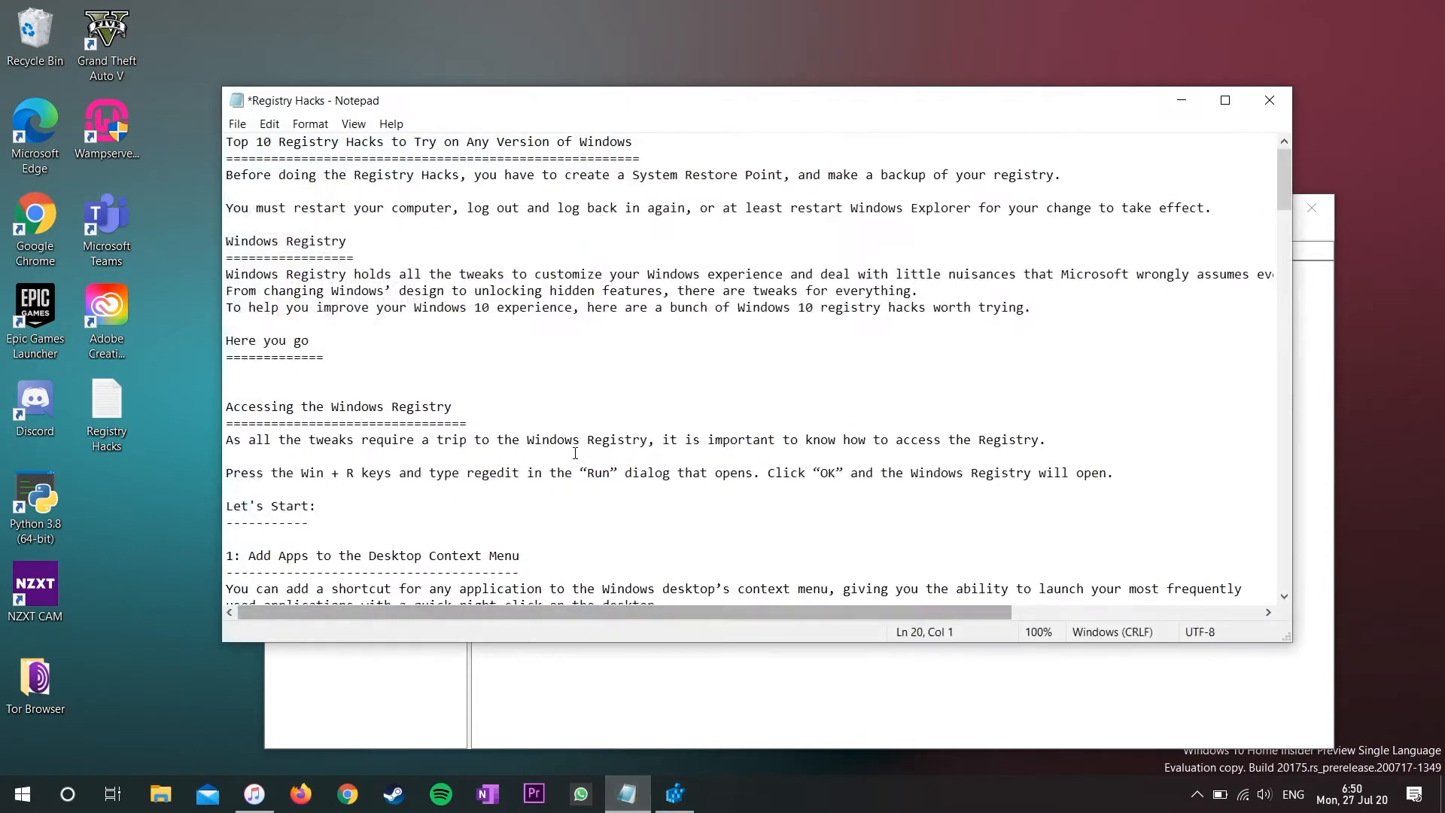
scroll(573, 453, "down", 1)
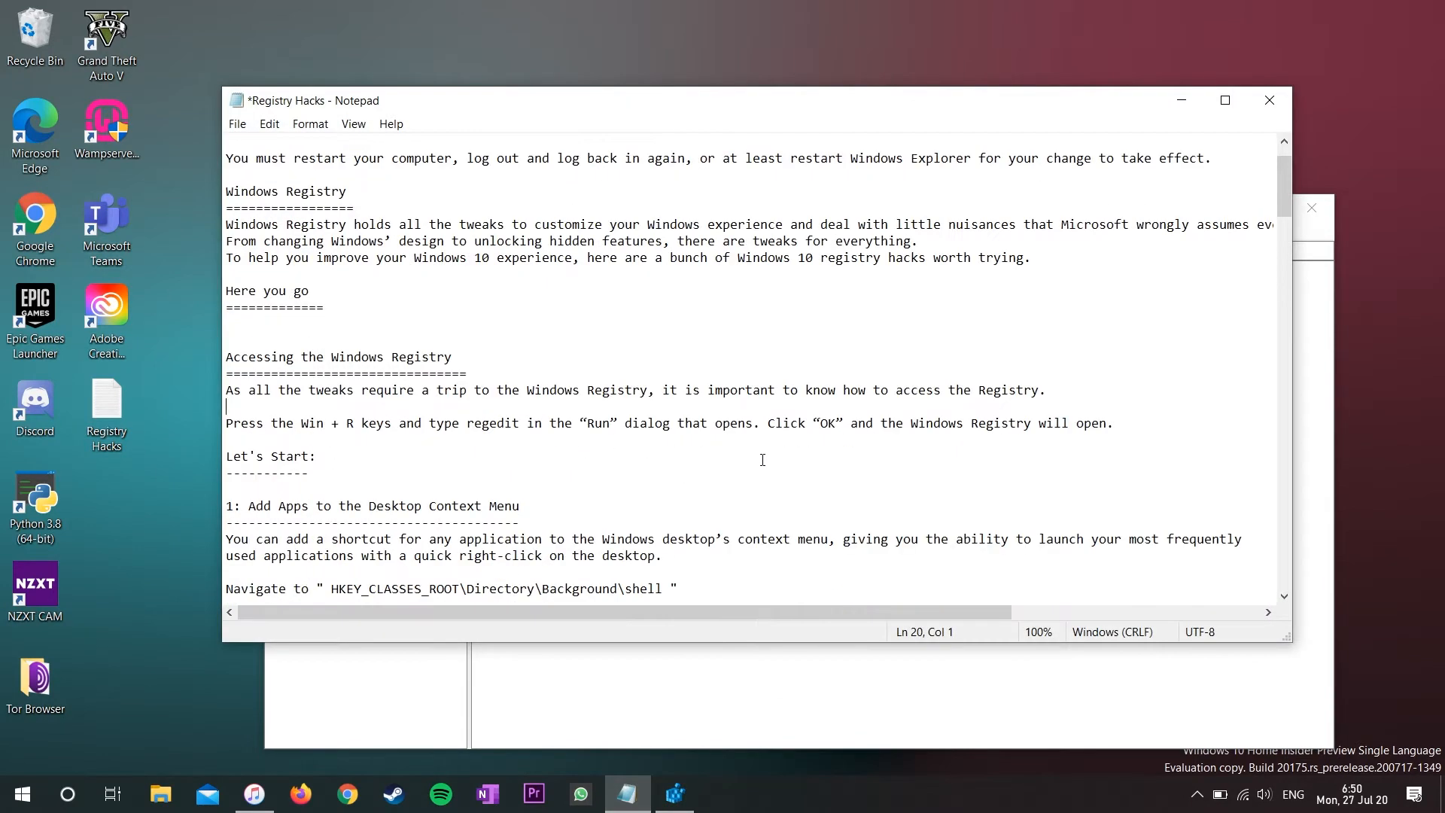
left_click(468, 423)
type("\"")
key("Right")
key("Right")
key("Right")
key("Right")
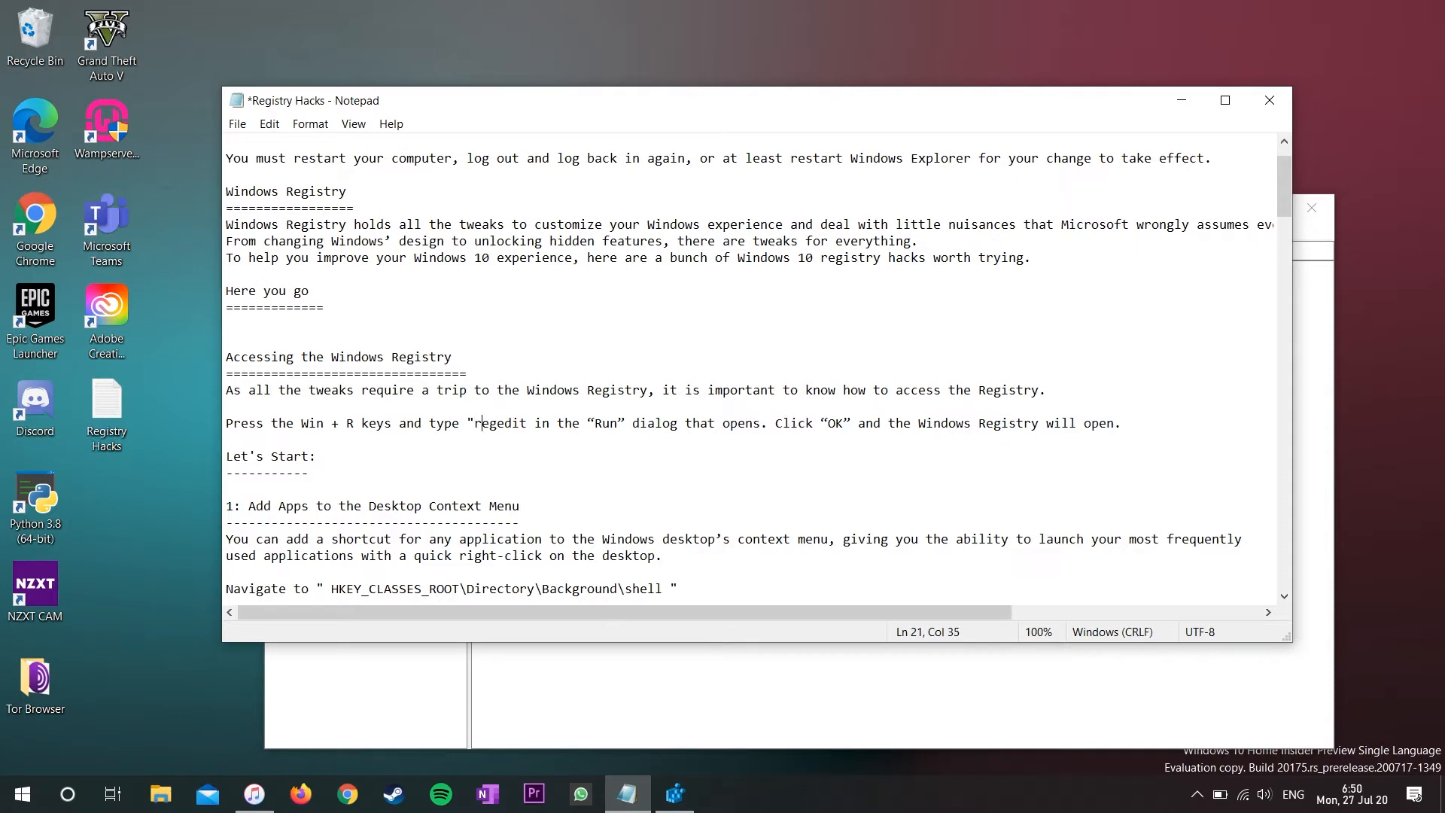
type("\"")
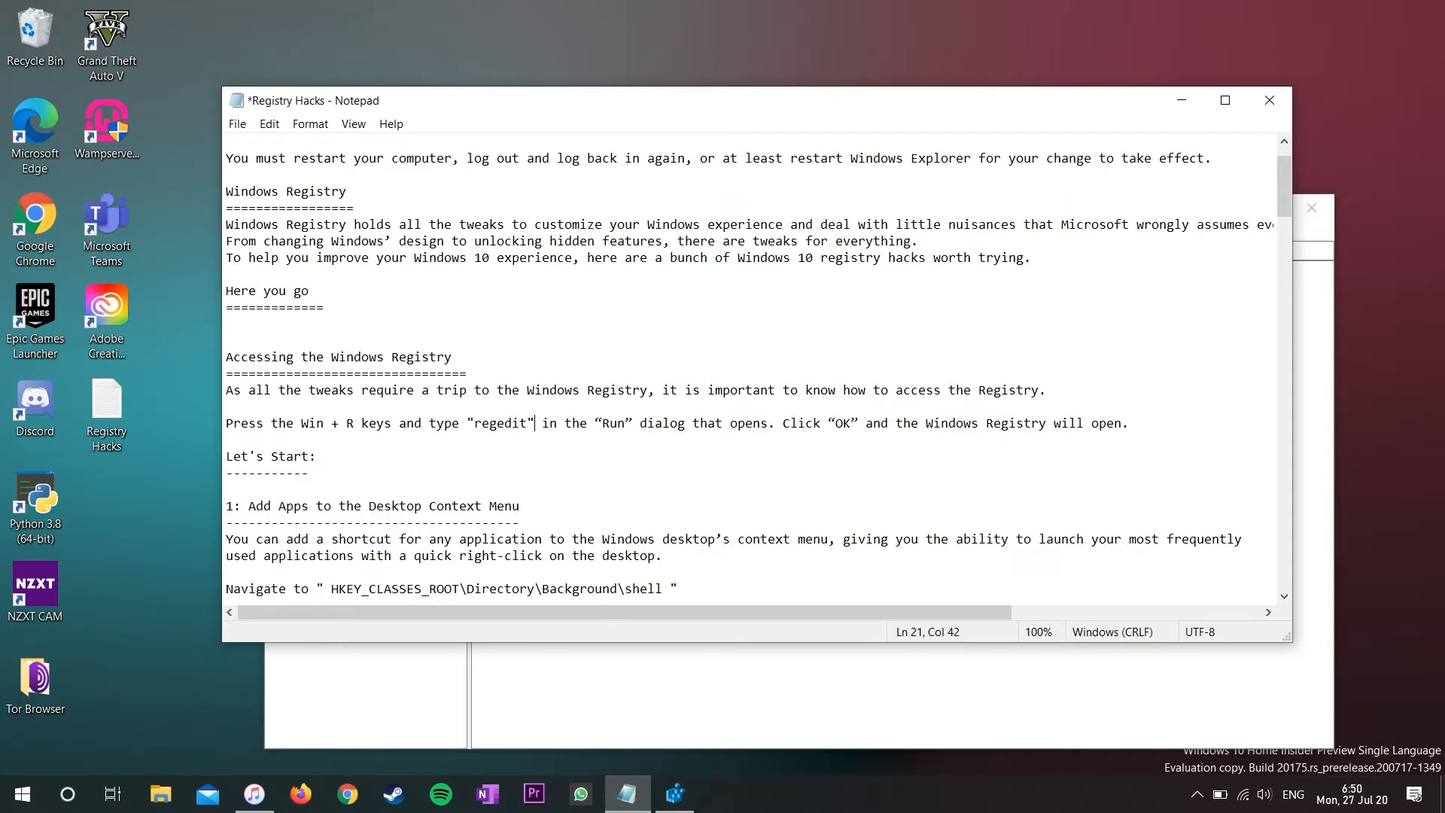
- Insert a "First Tip" heading underlined with dashes above "1: Add Apps to the Desktop Context Menu"
scroll(753, 369, "down", 4)
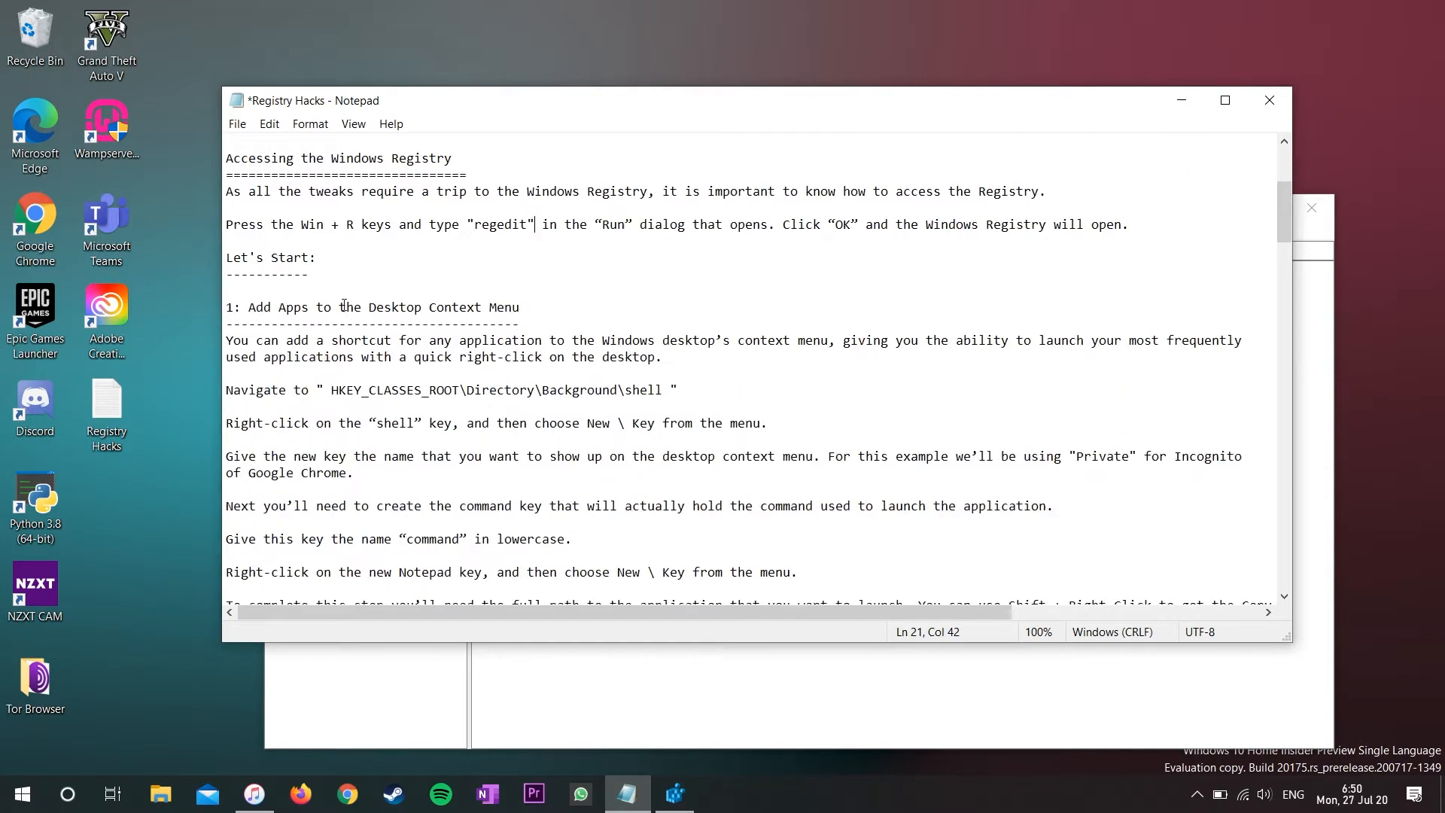
key("Return")
type("Fi")
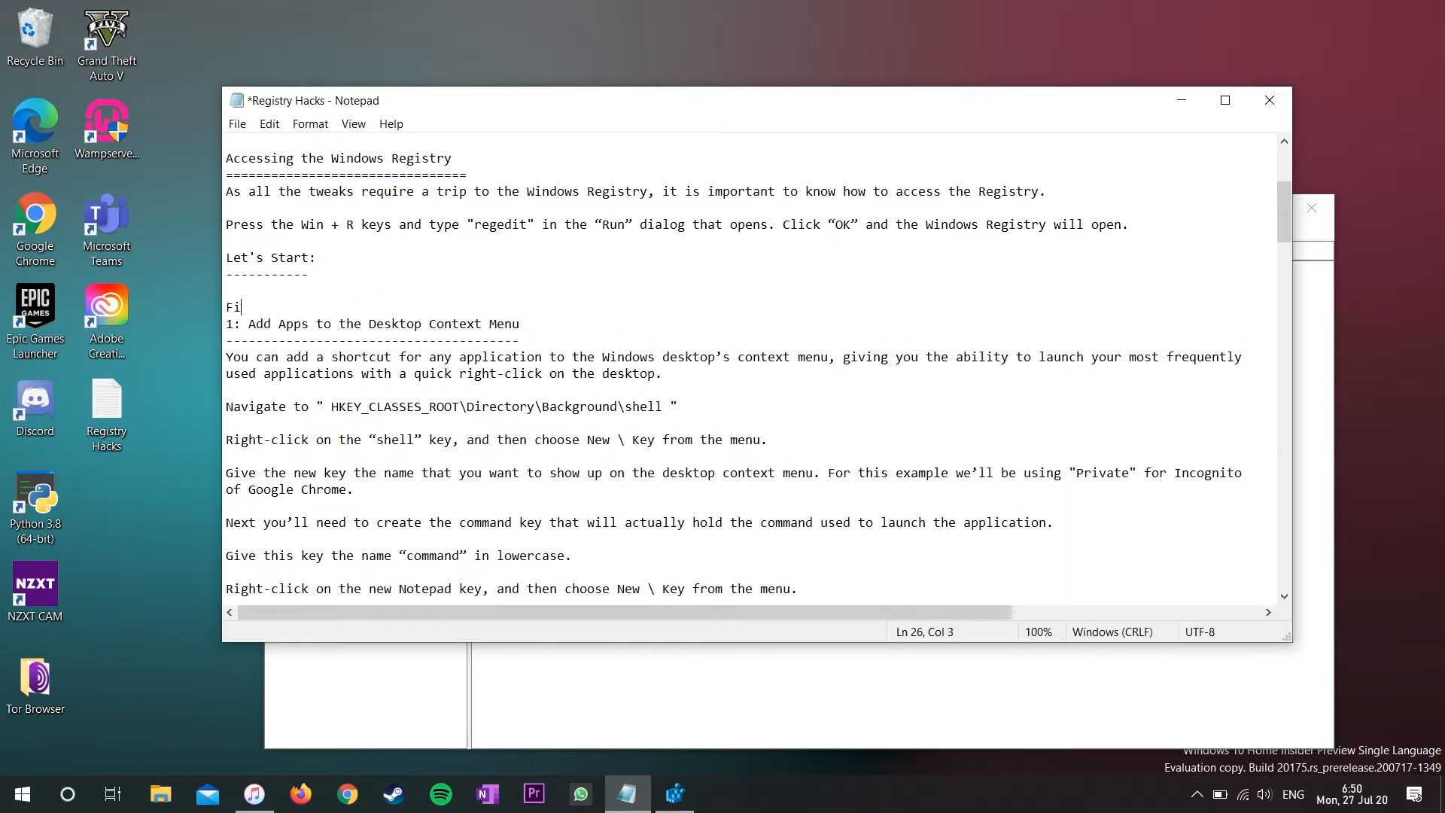
type("rst Tip")
key("Return")
type("----------")
key("Return")
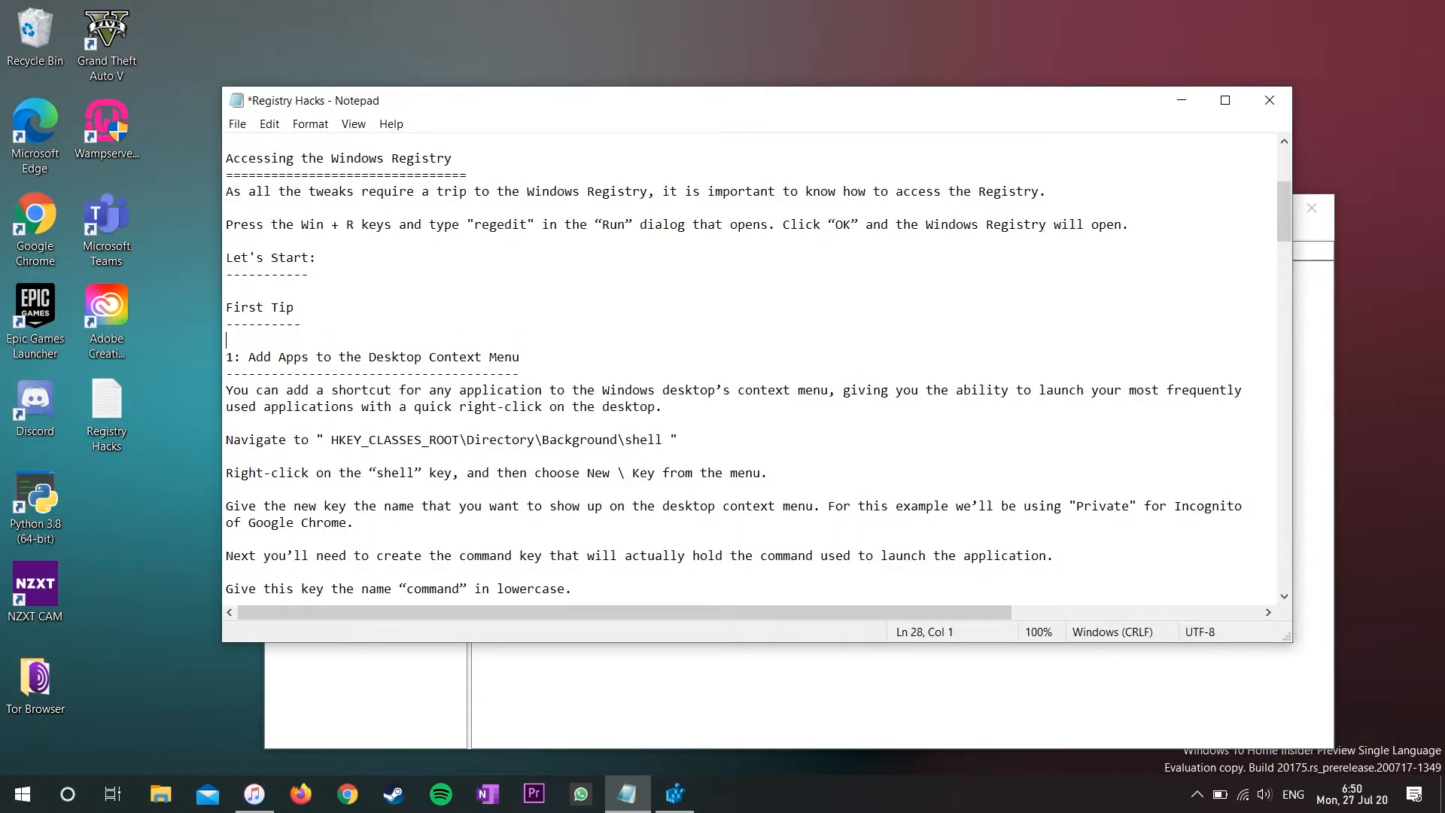
- Minimize the notes, test the desktop context menu's Private entry by launching Chrome Incognito, and close that browser window
scroll(252, 484, "down", 2)
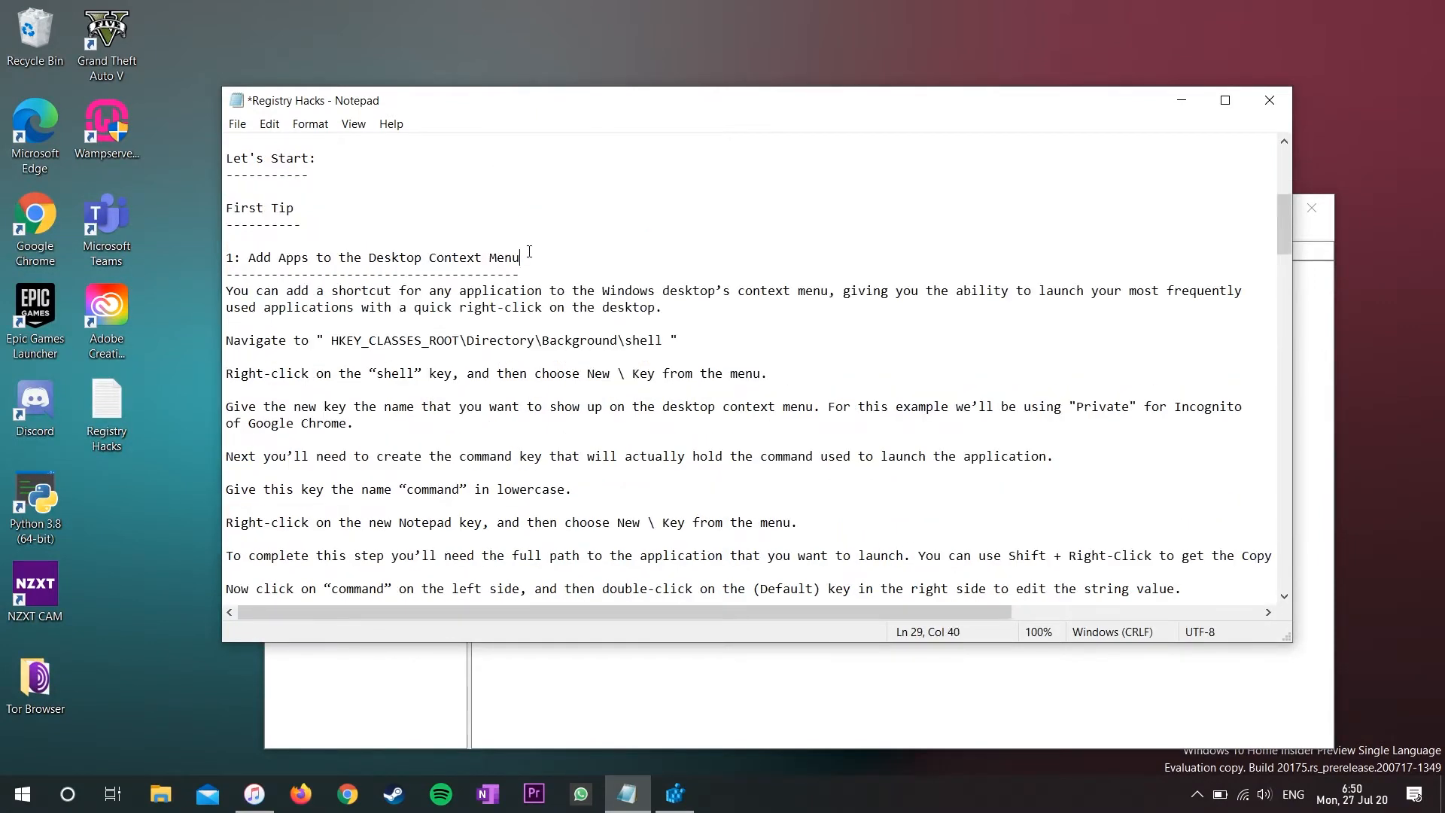
left_click_drag(529, 251, 271, 246)
left_click(252, 246)
left_click(1181, 100)
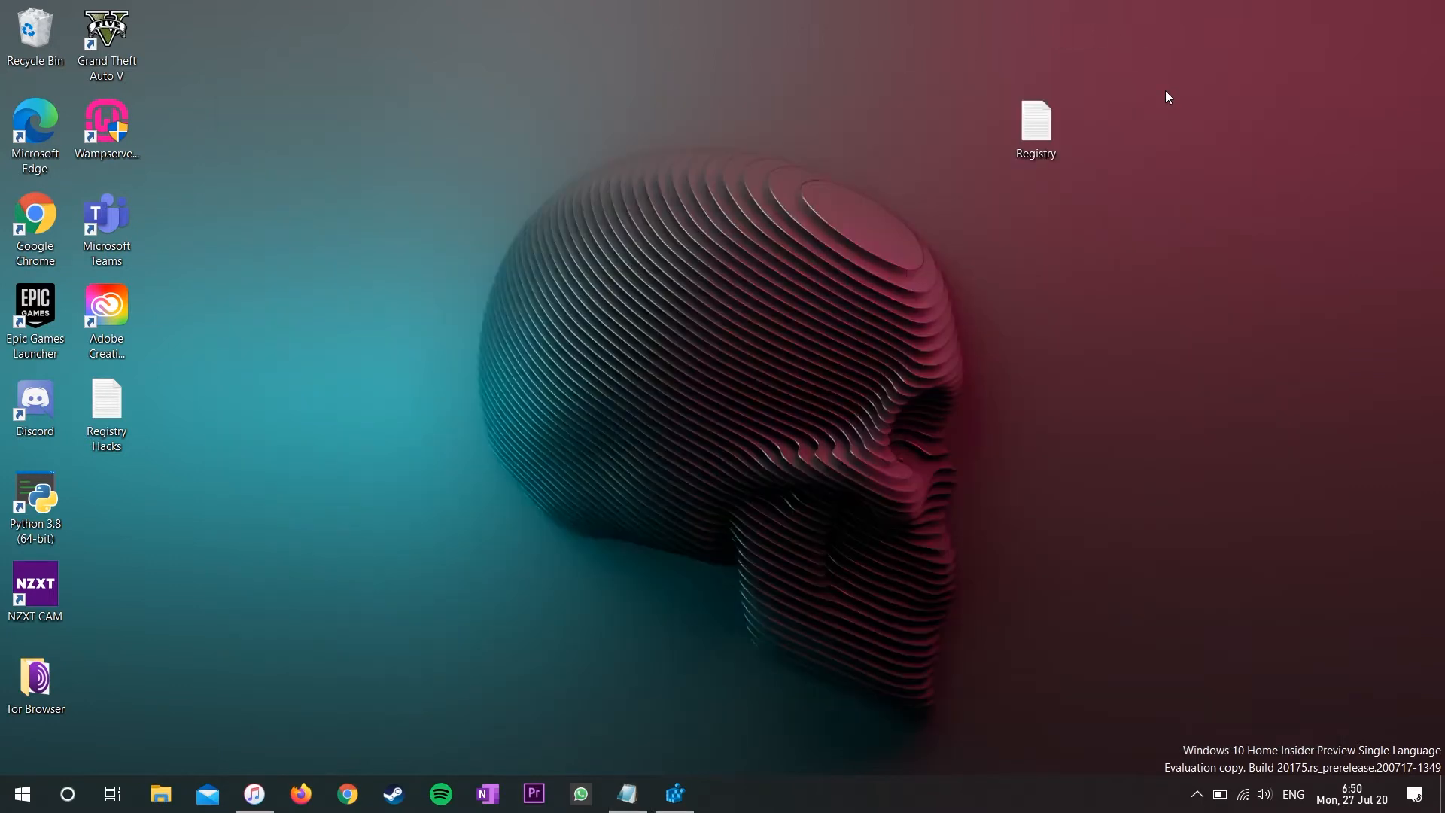
right_click(631, 242)
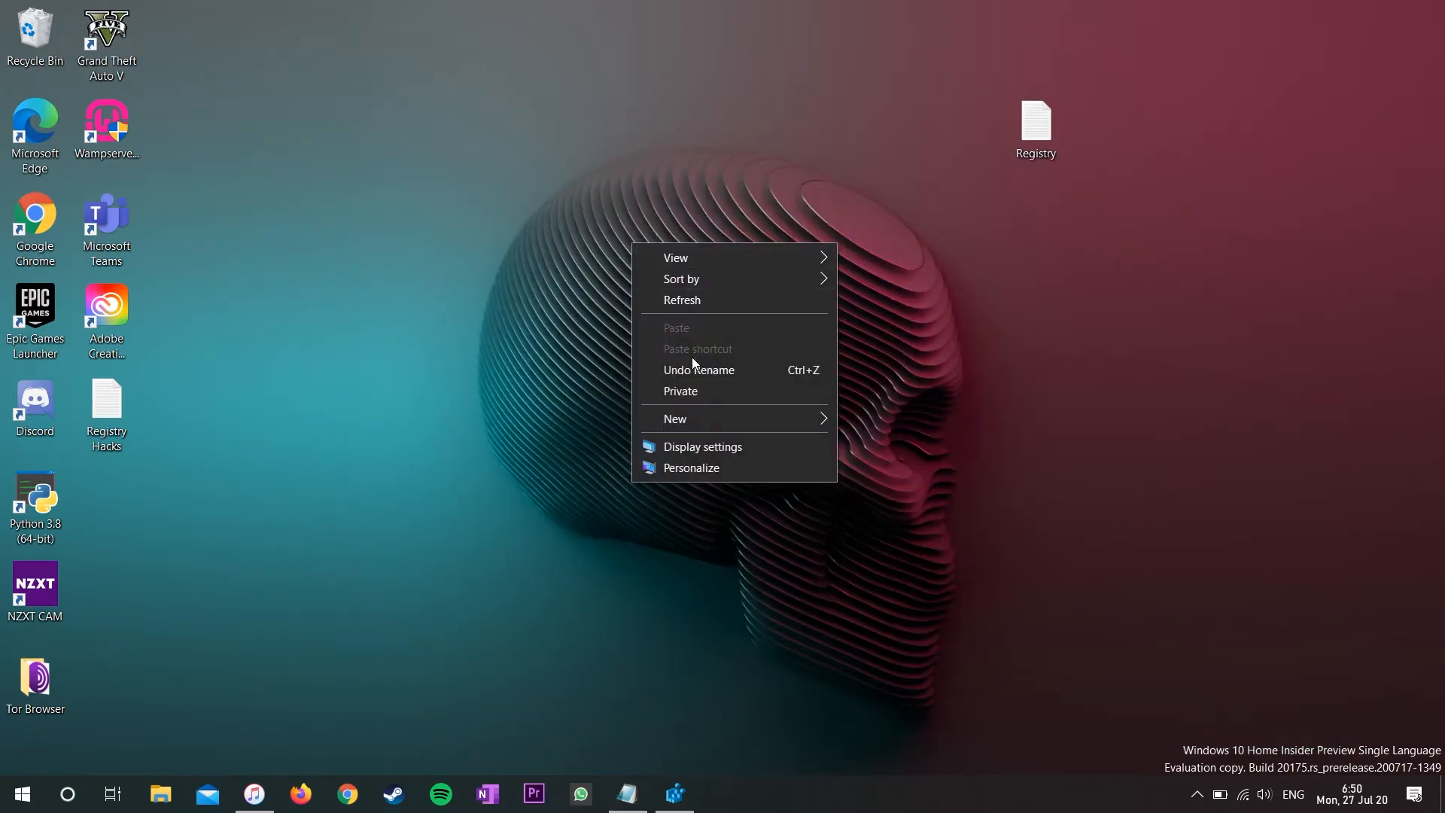
left_click(690, 392)
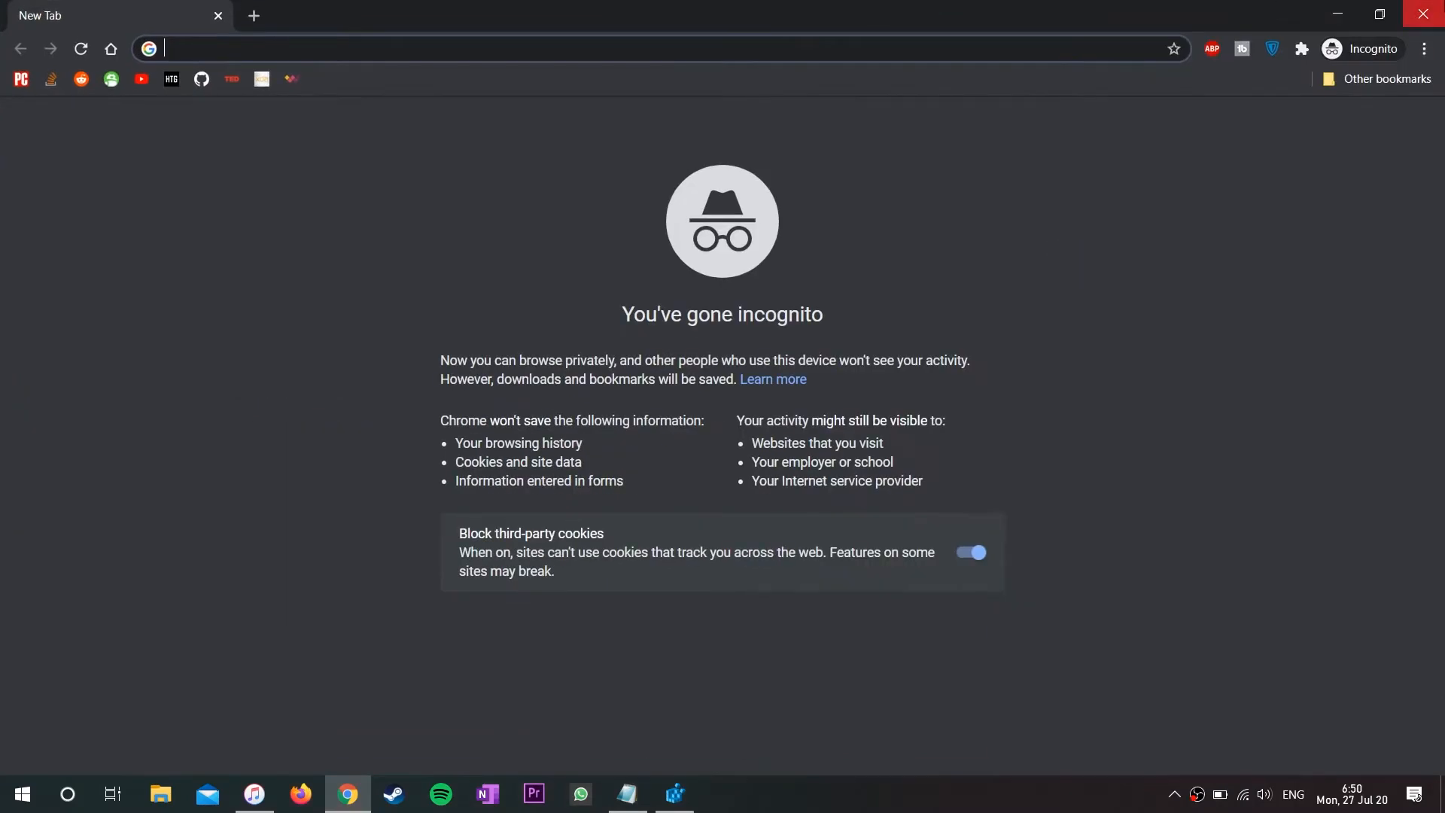
left_click(1358, 45)
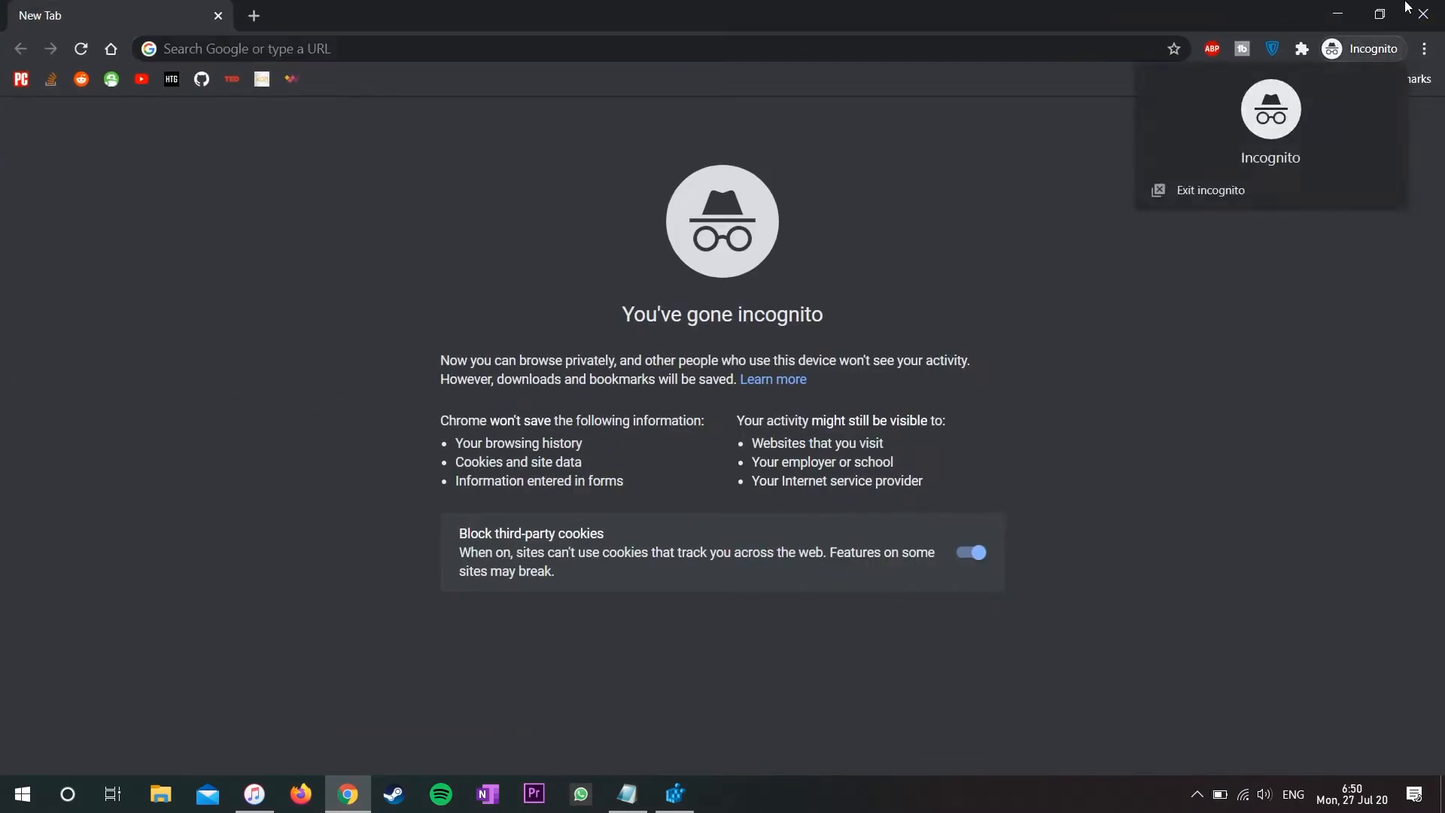
left_click(1438, 6)
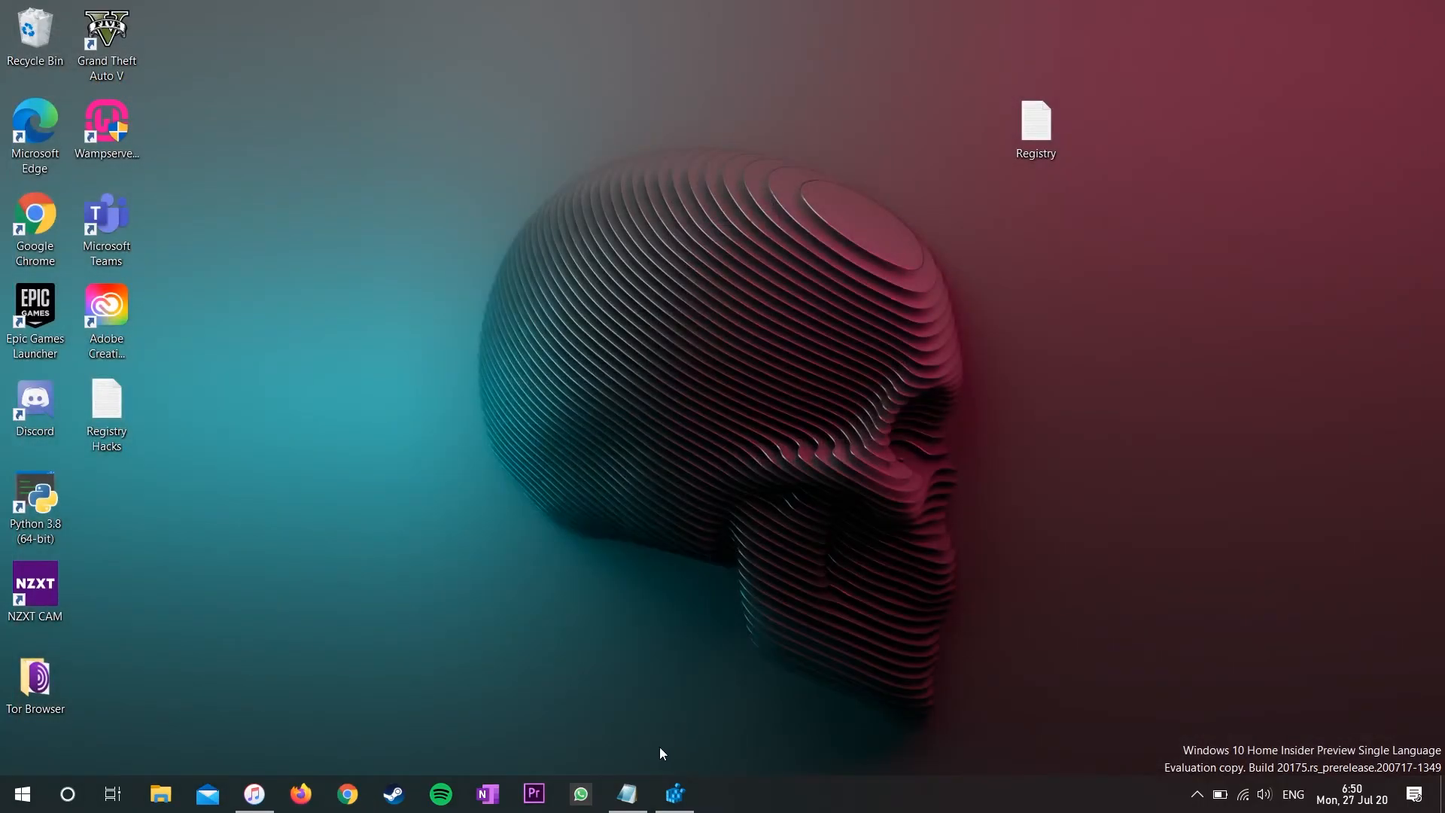
- Return to the Notepad notes, review the first tip's description, and check the desktop context menu for the Private shortcut
left_click(626, 794)
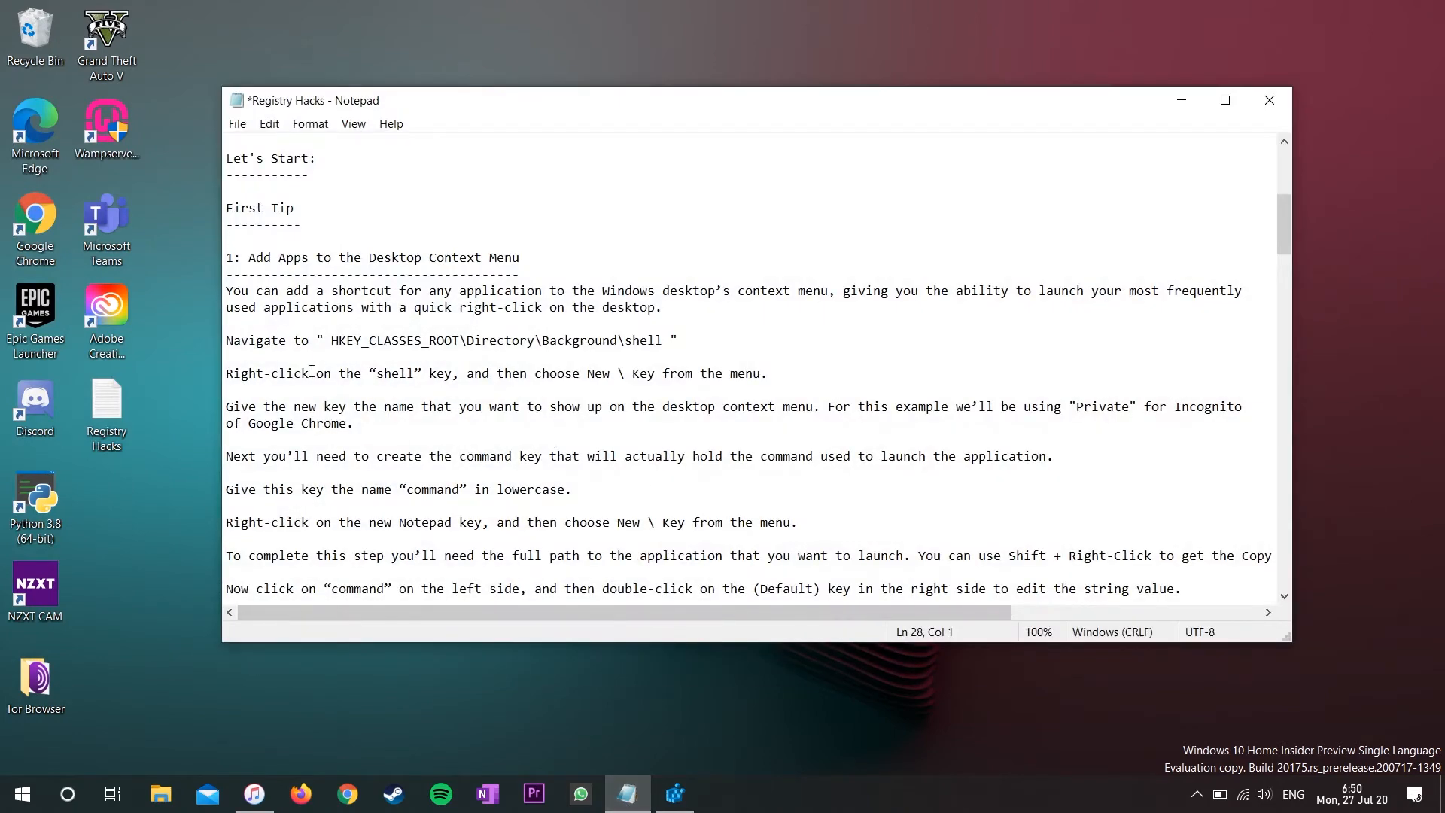
left_click_drag(226, 282, 665, 309)
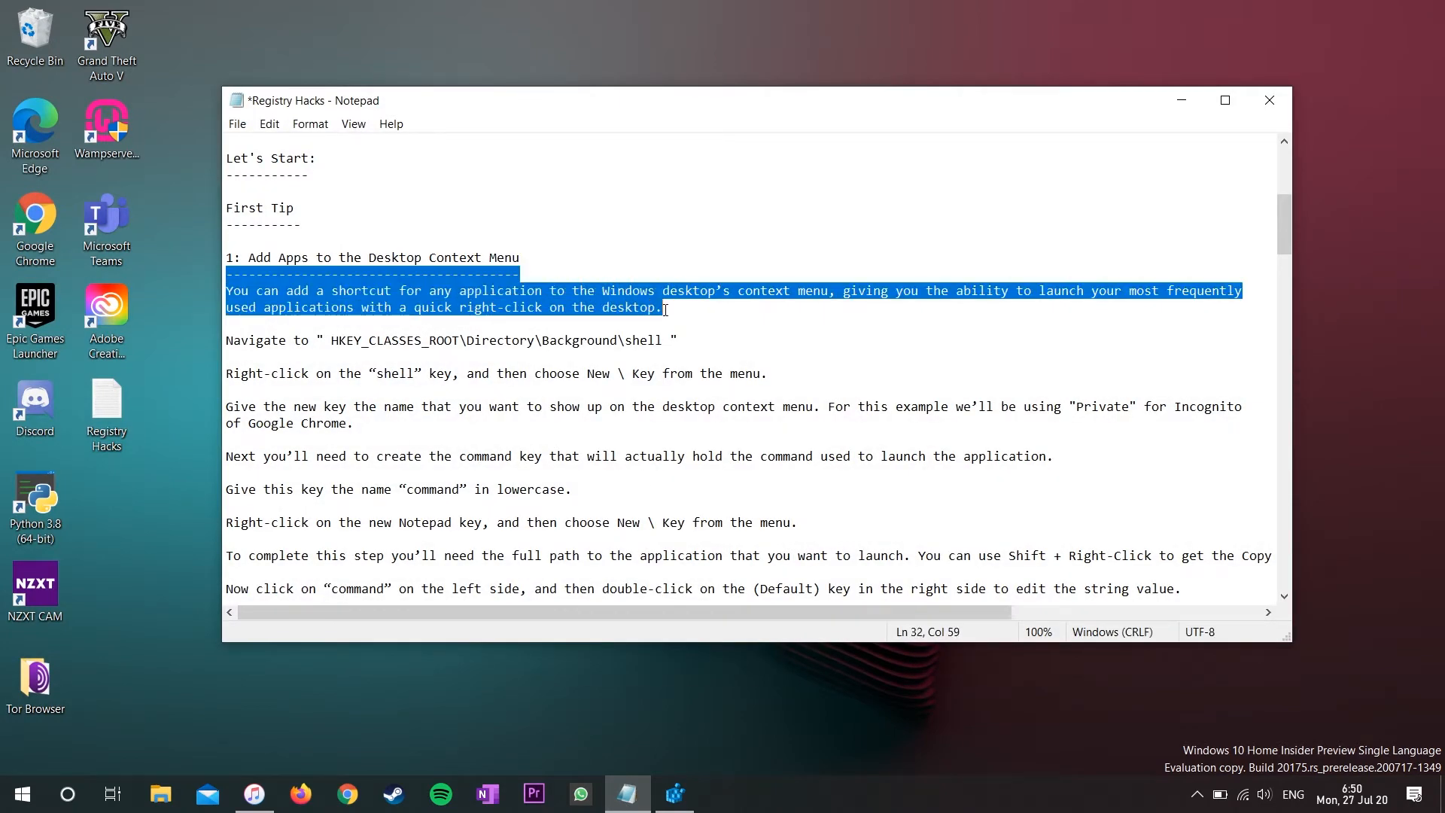
left_click(665, 310)
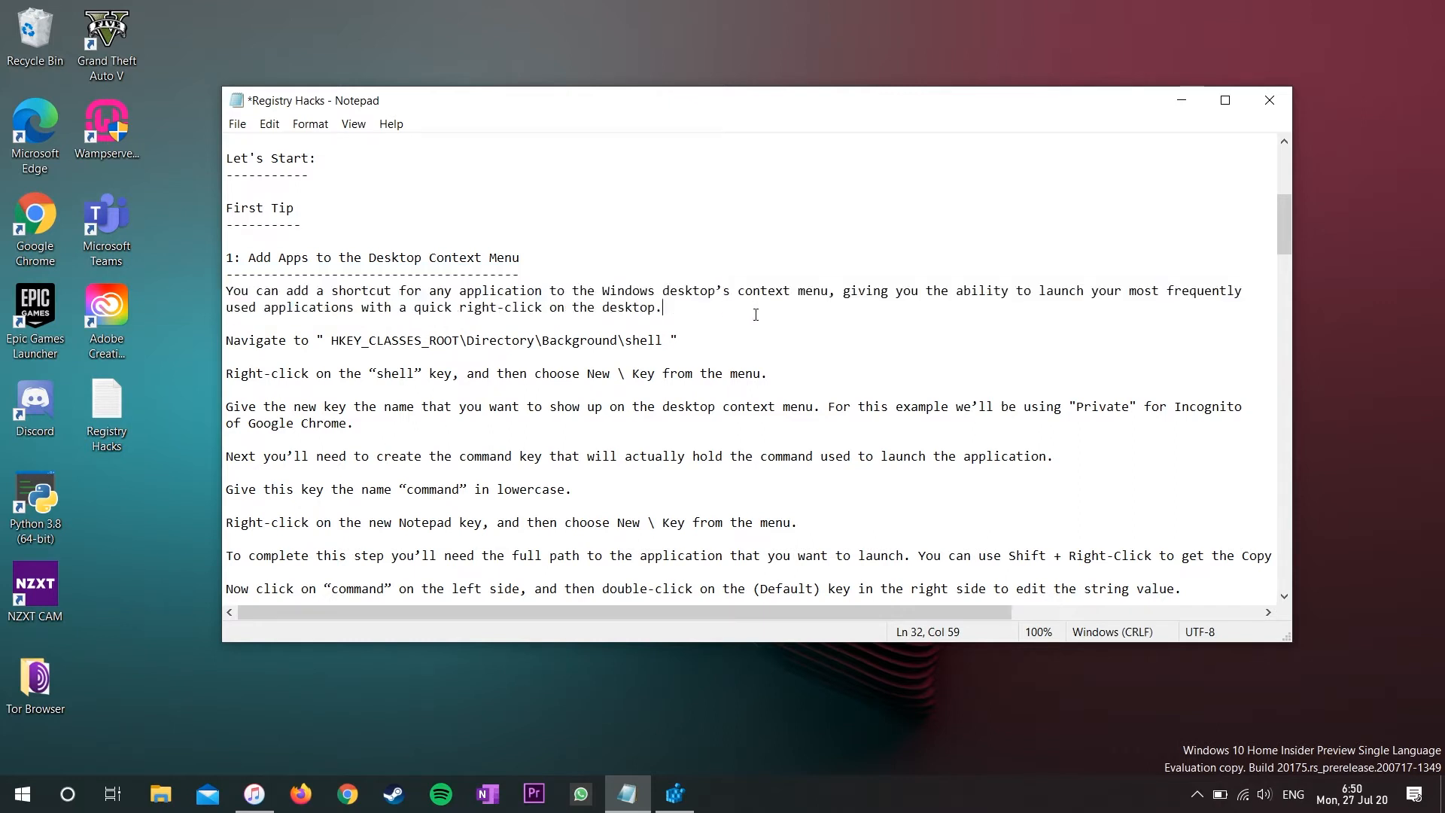
right_click(1376, 201)
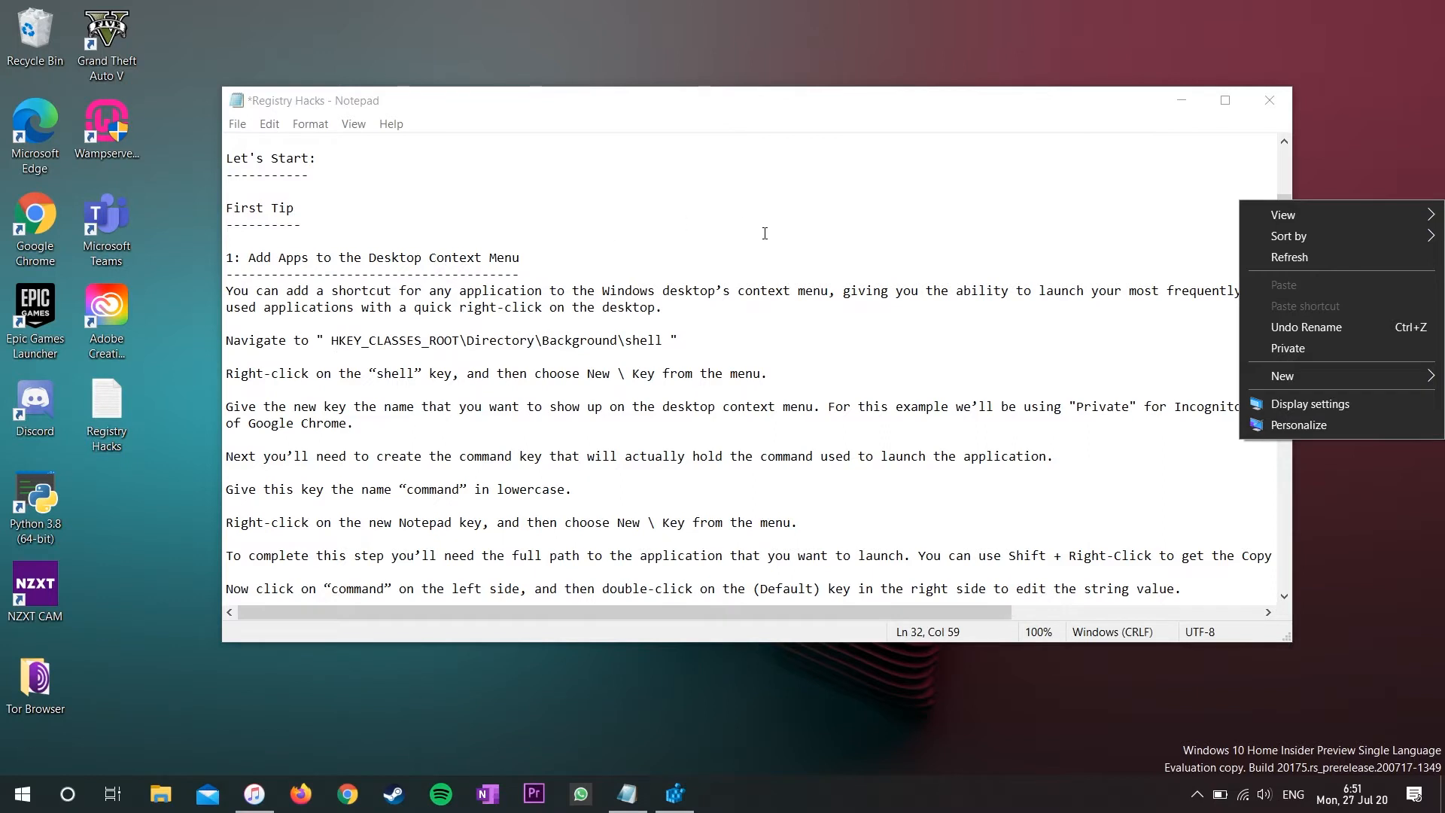
left_click(684, 305)
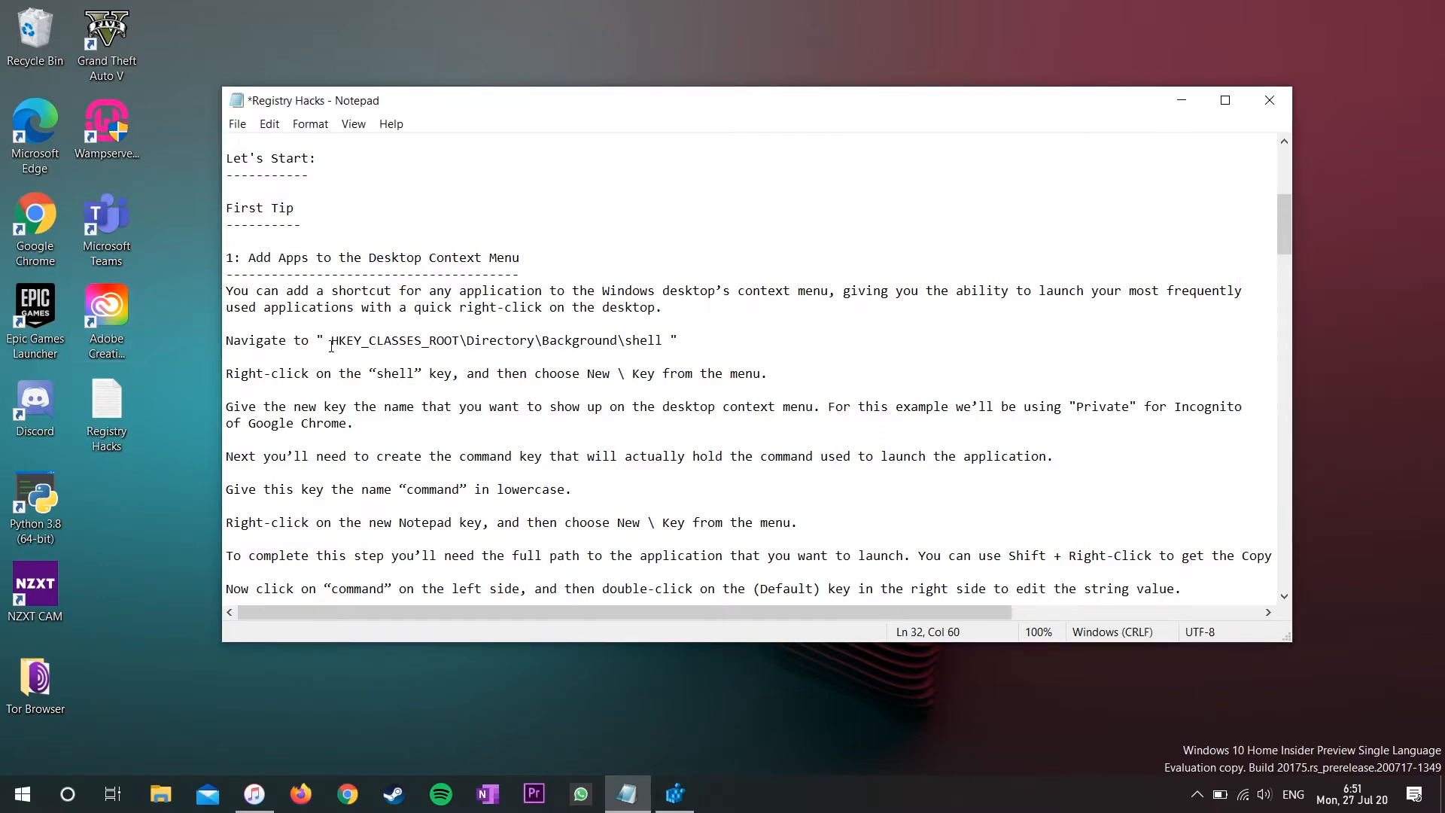
- Navigate in Registry Editor to HKEY_CLASSES_ROOT\Directory\Background\shell and bring the Notepad instructions back into full view
left_click_drag(328, 346, 663, 347)
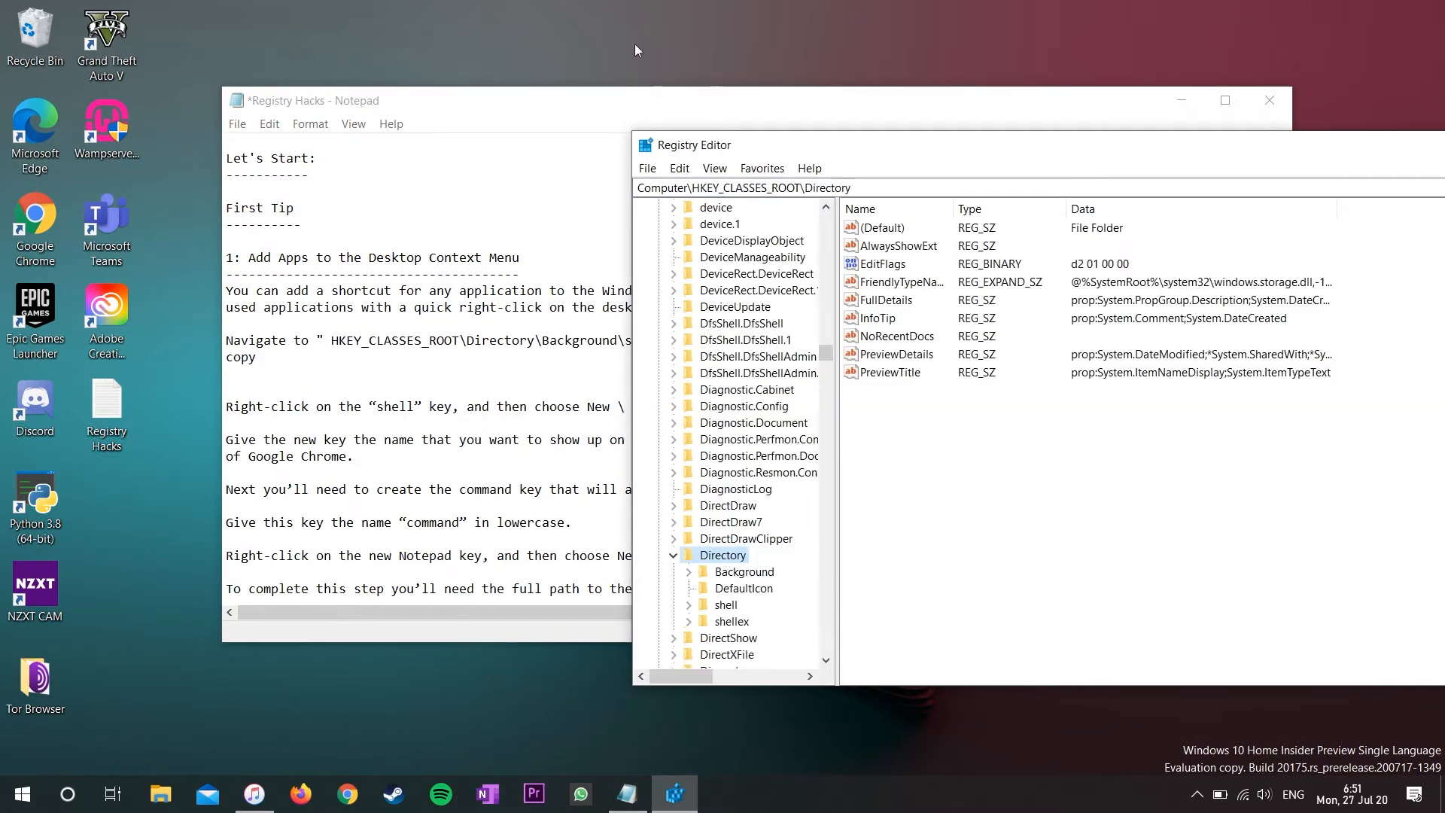
left_click_drag(575, 113, 327, 139)
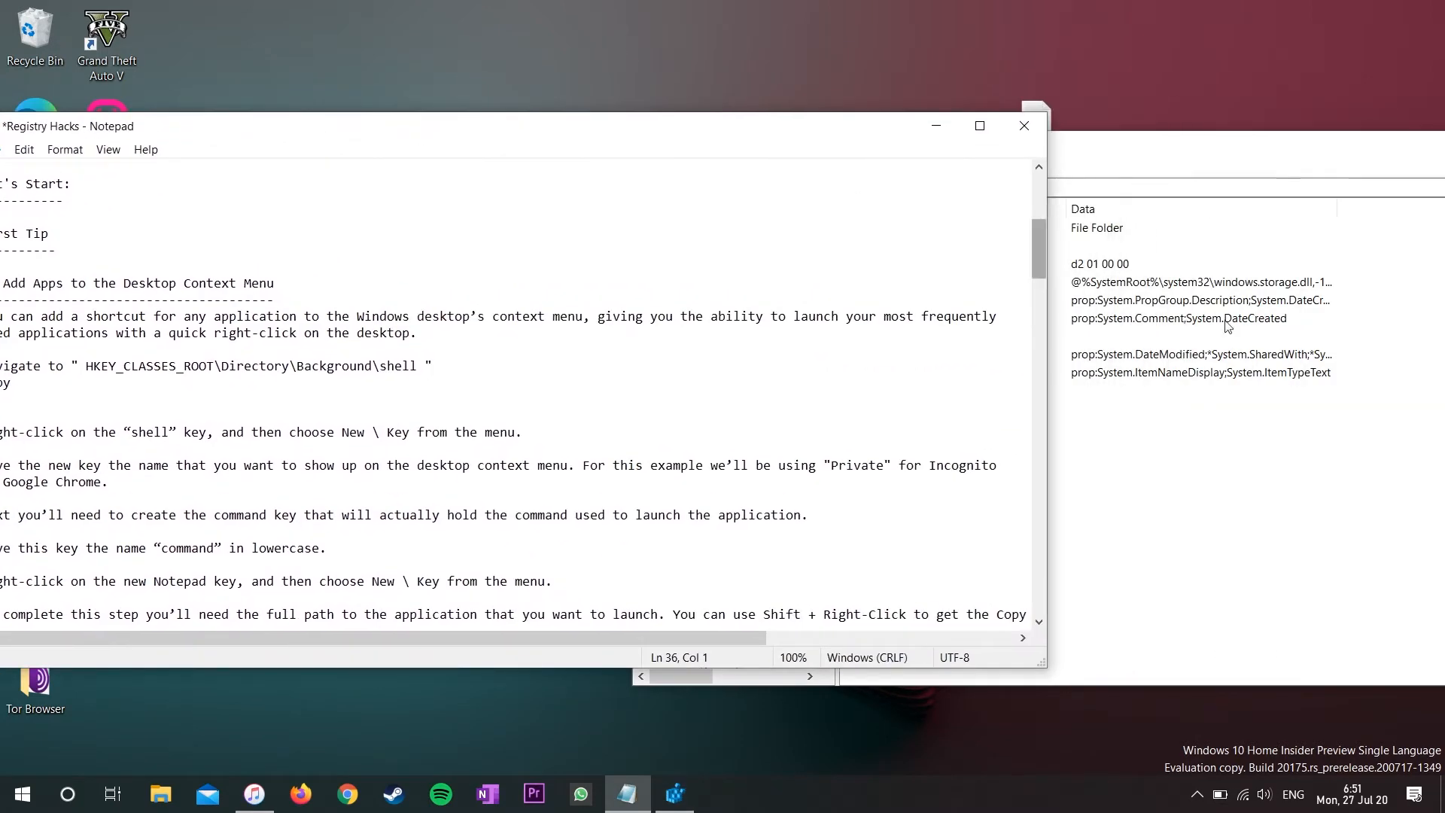
left_click(1194, 485)
double_click(744, 573)
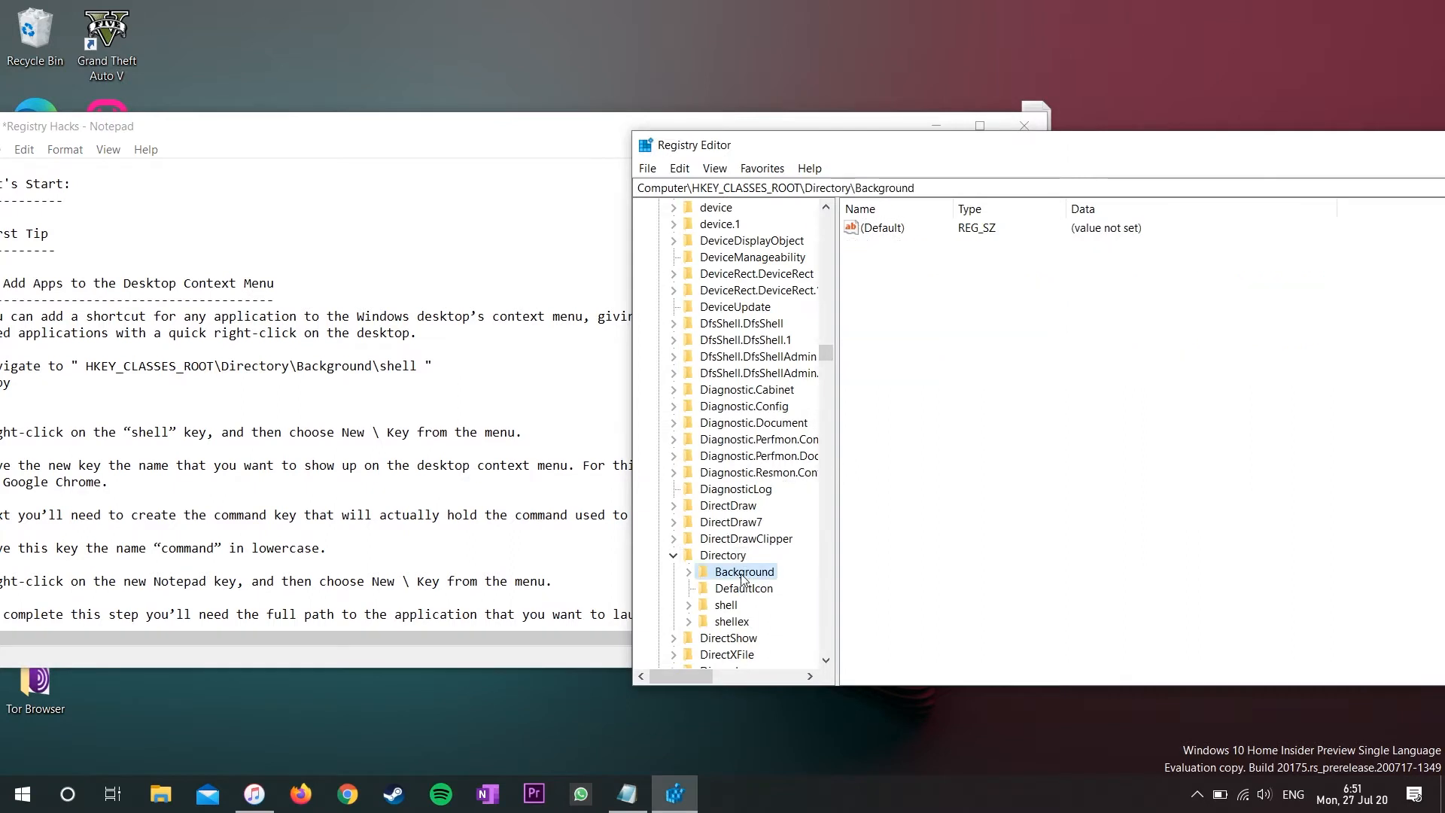
double_click(738, 590)
scroll(736, 595, "down", 2)
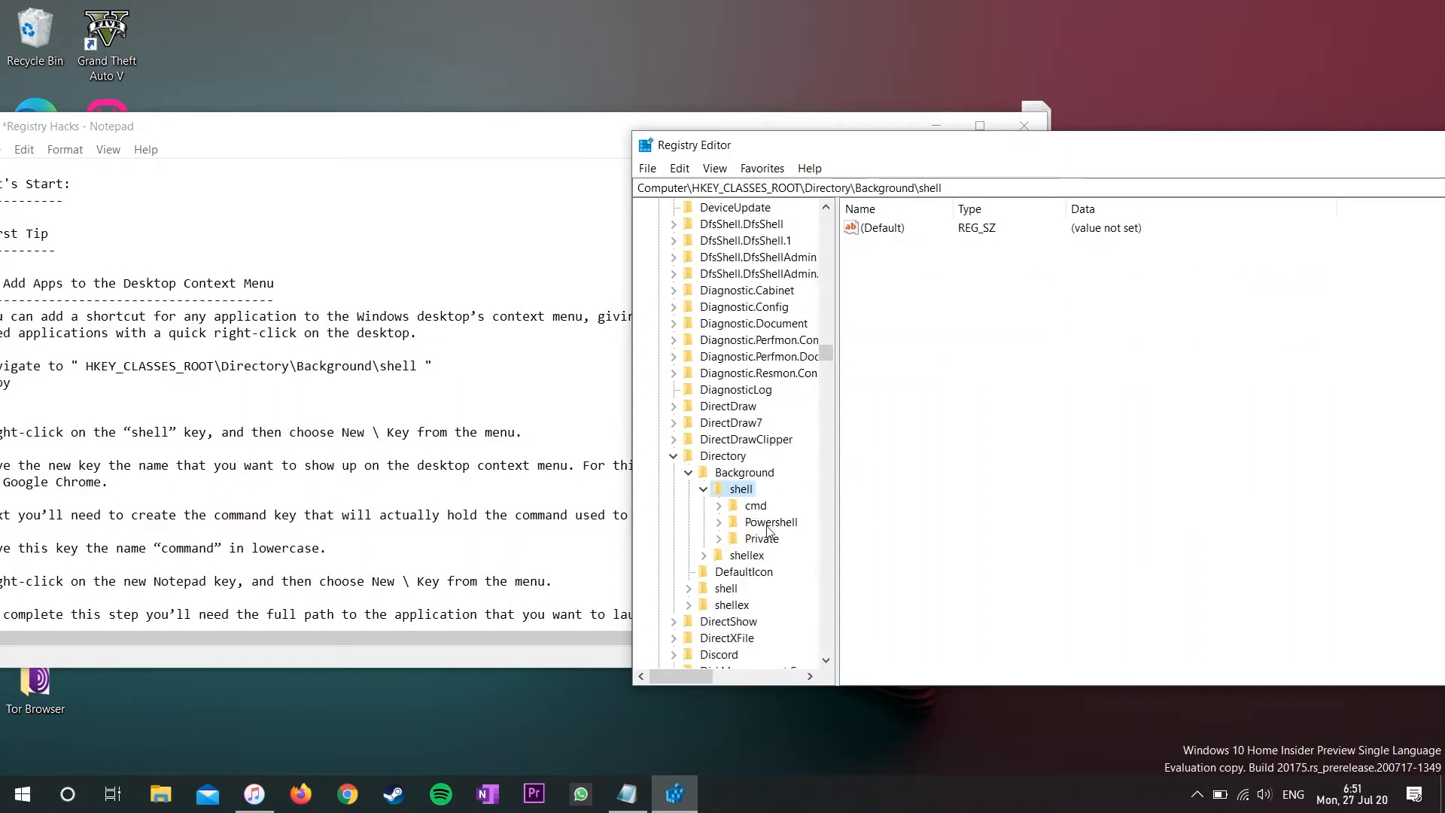
left_click_drag(223, 136, 361, 152)
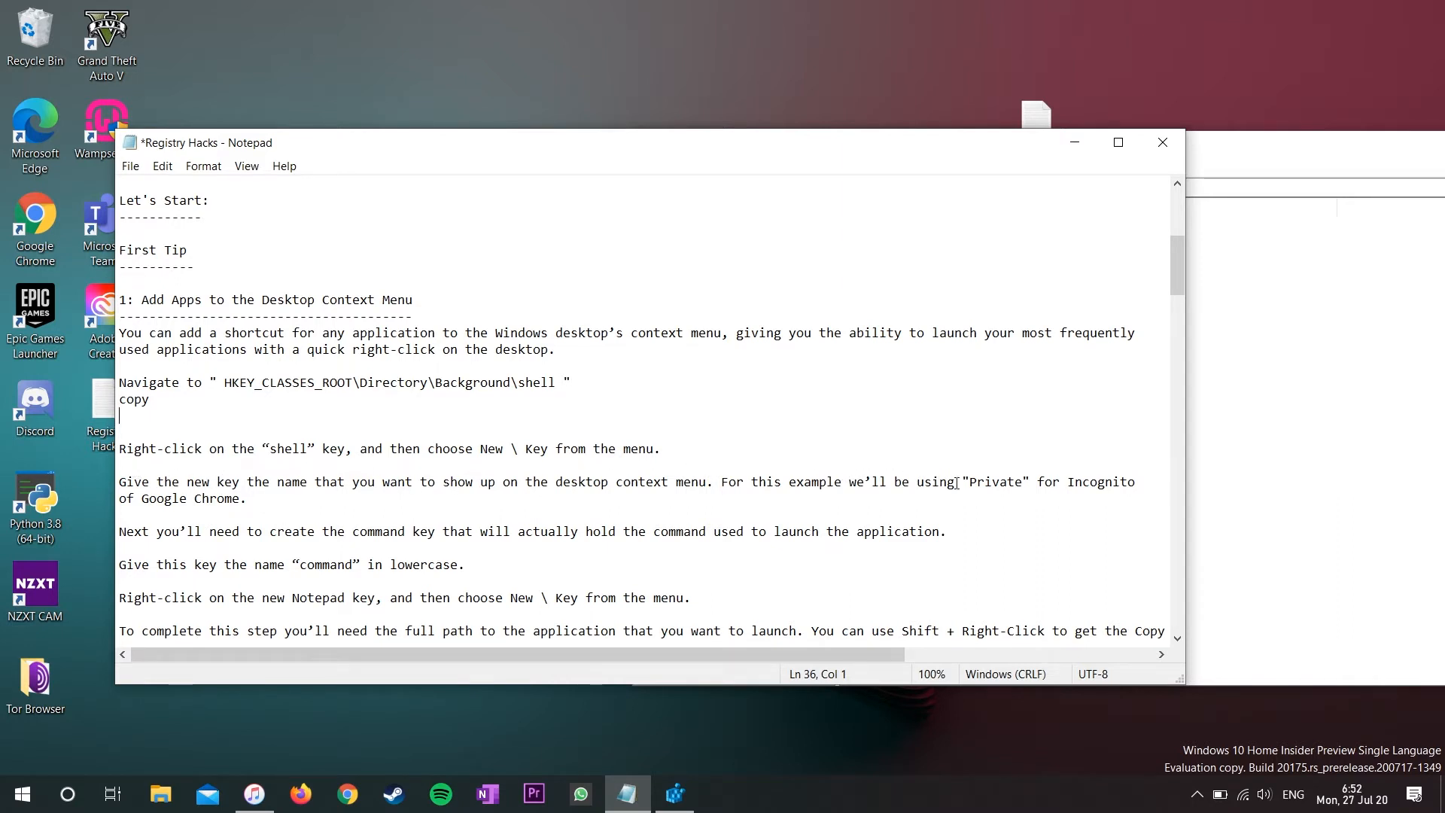
- Expand the Private key in Registry Editor, view the new-key options for its parent shell key, and check Private's default value
left_click(1210, 497)
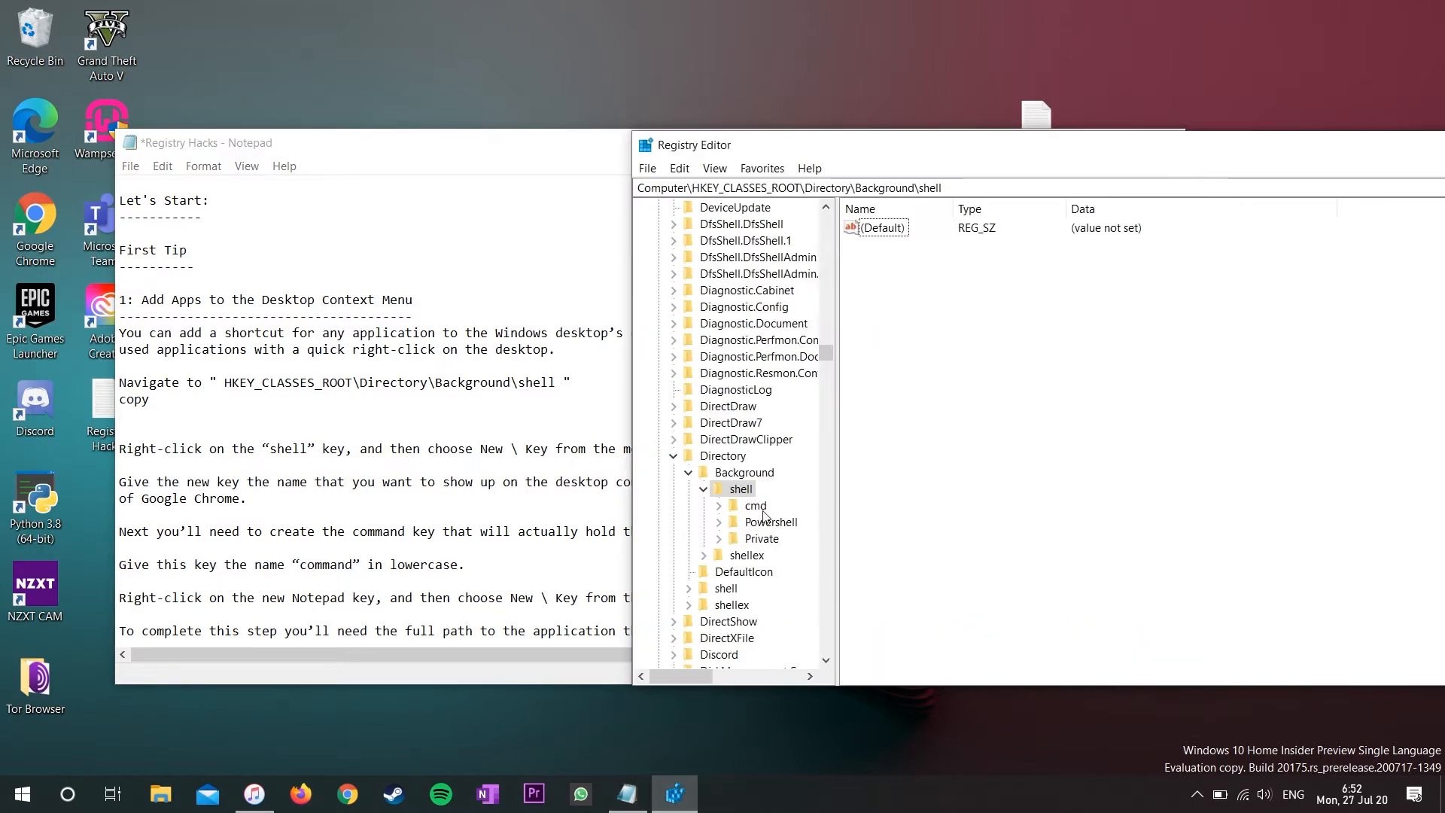
double_click(760, 539)
right_click(750, 541)
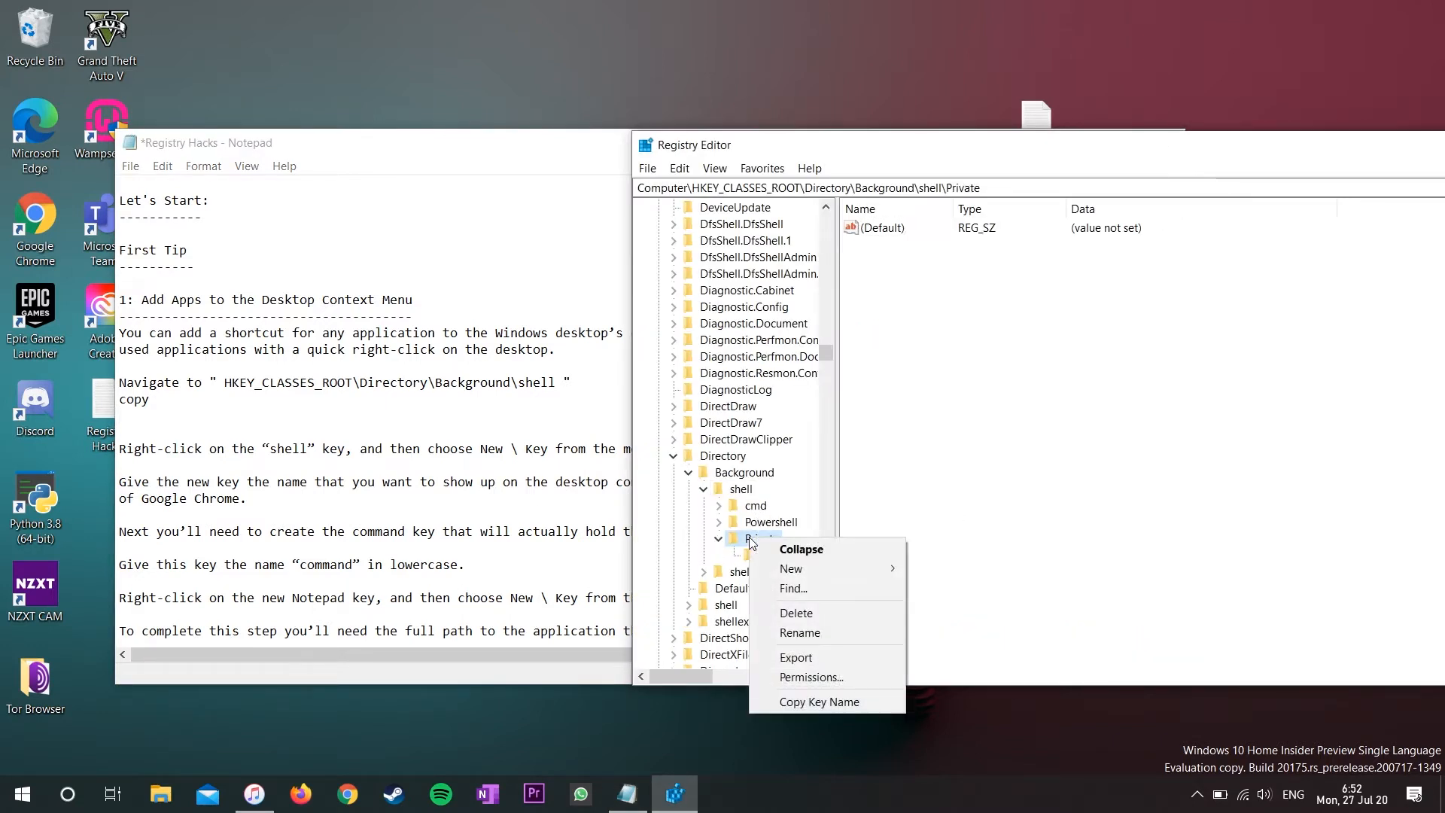
left_click(749, 492)
right_click(750, 494)
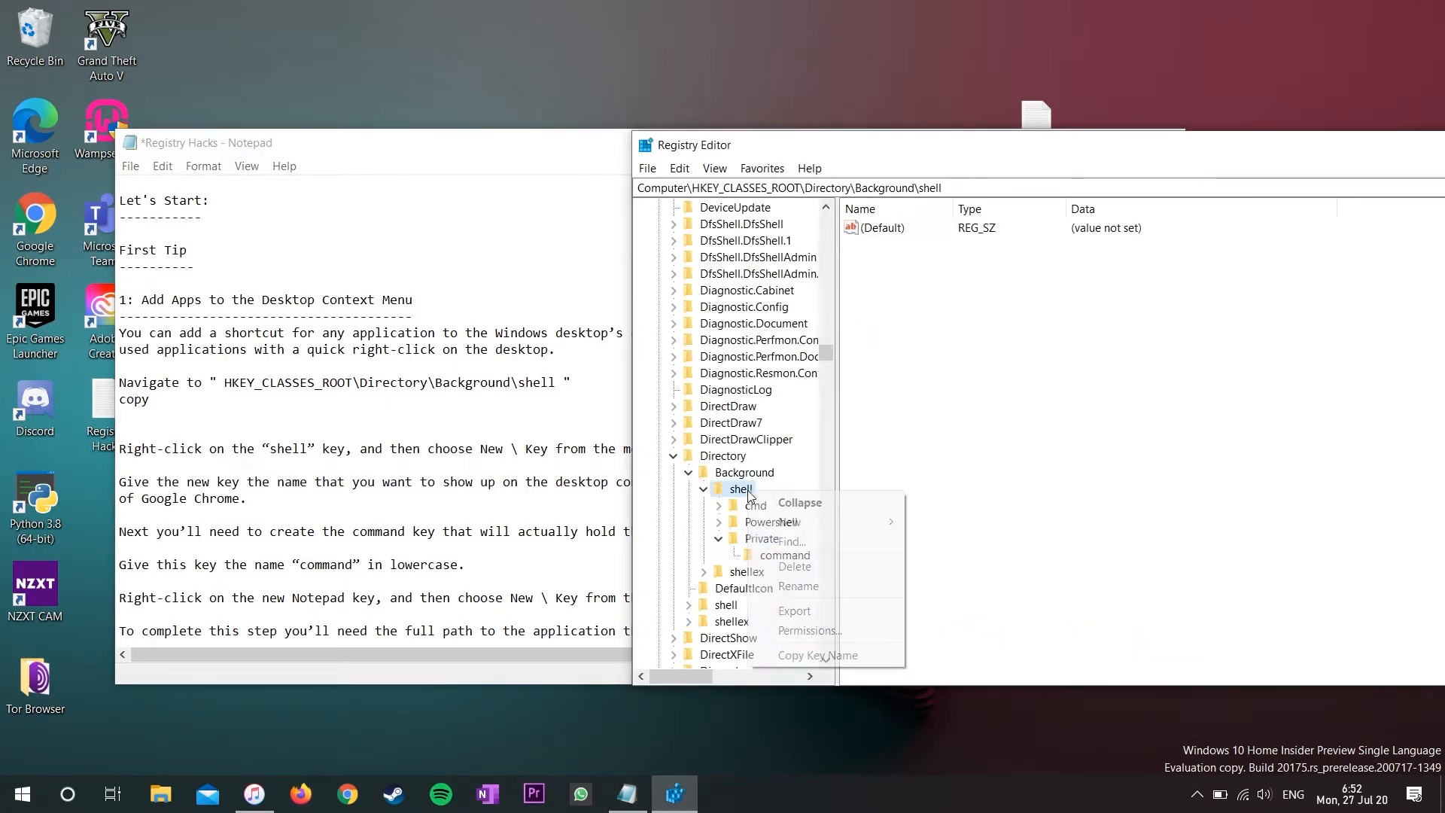
mouse_move(800, 526)
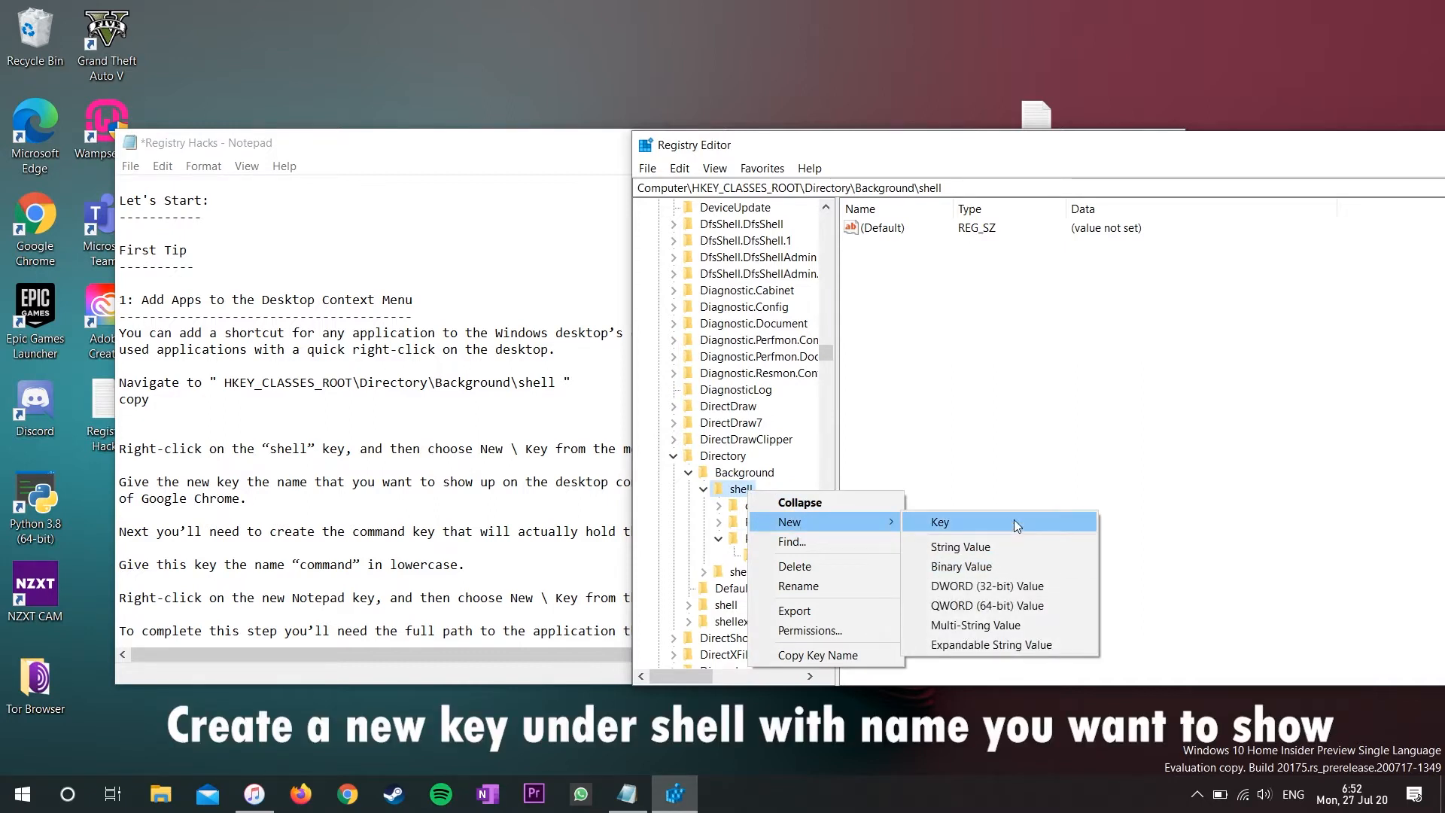
left_click(653, 519)
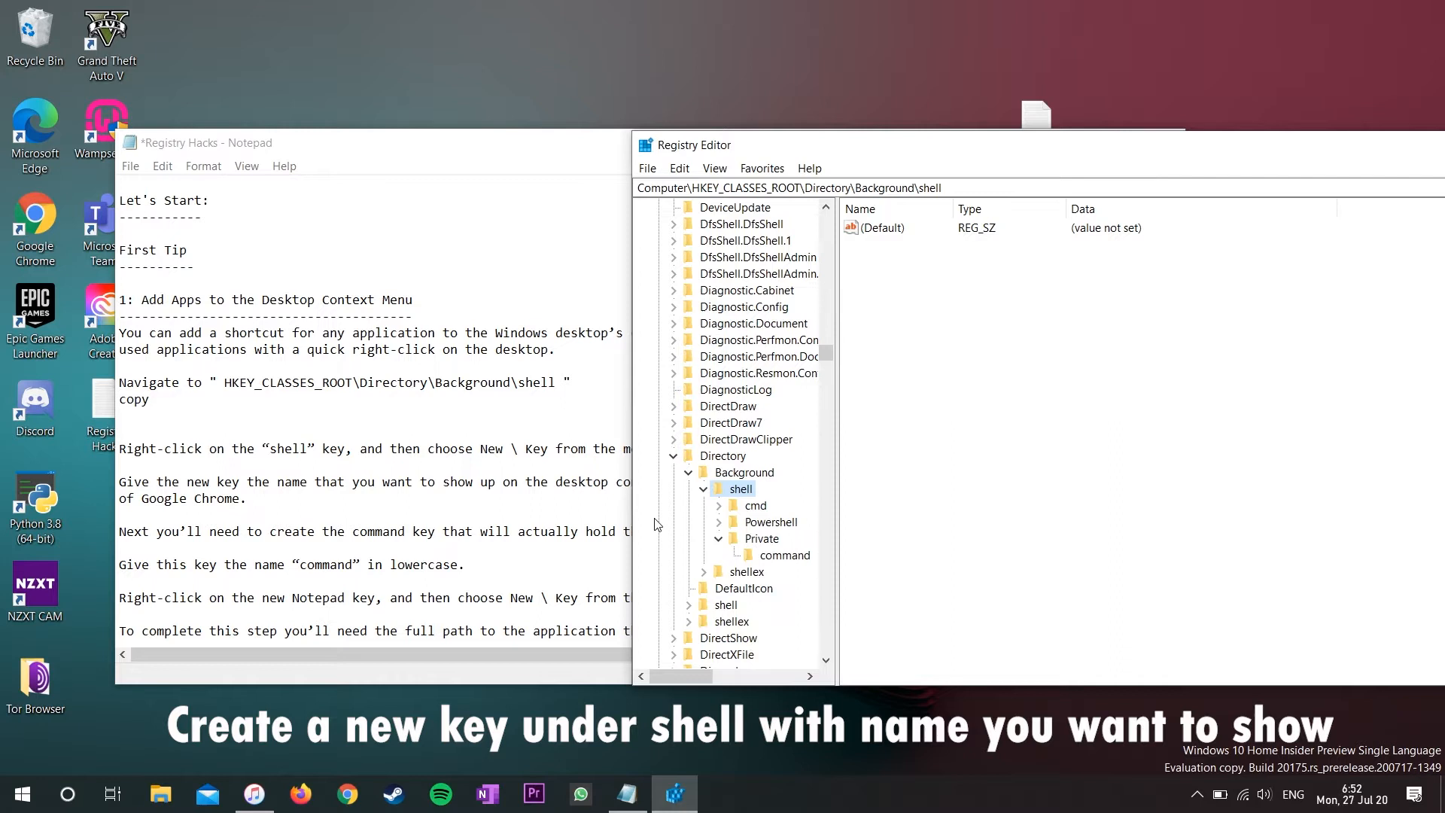
left_click(758, 539)
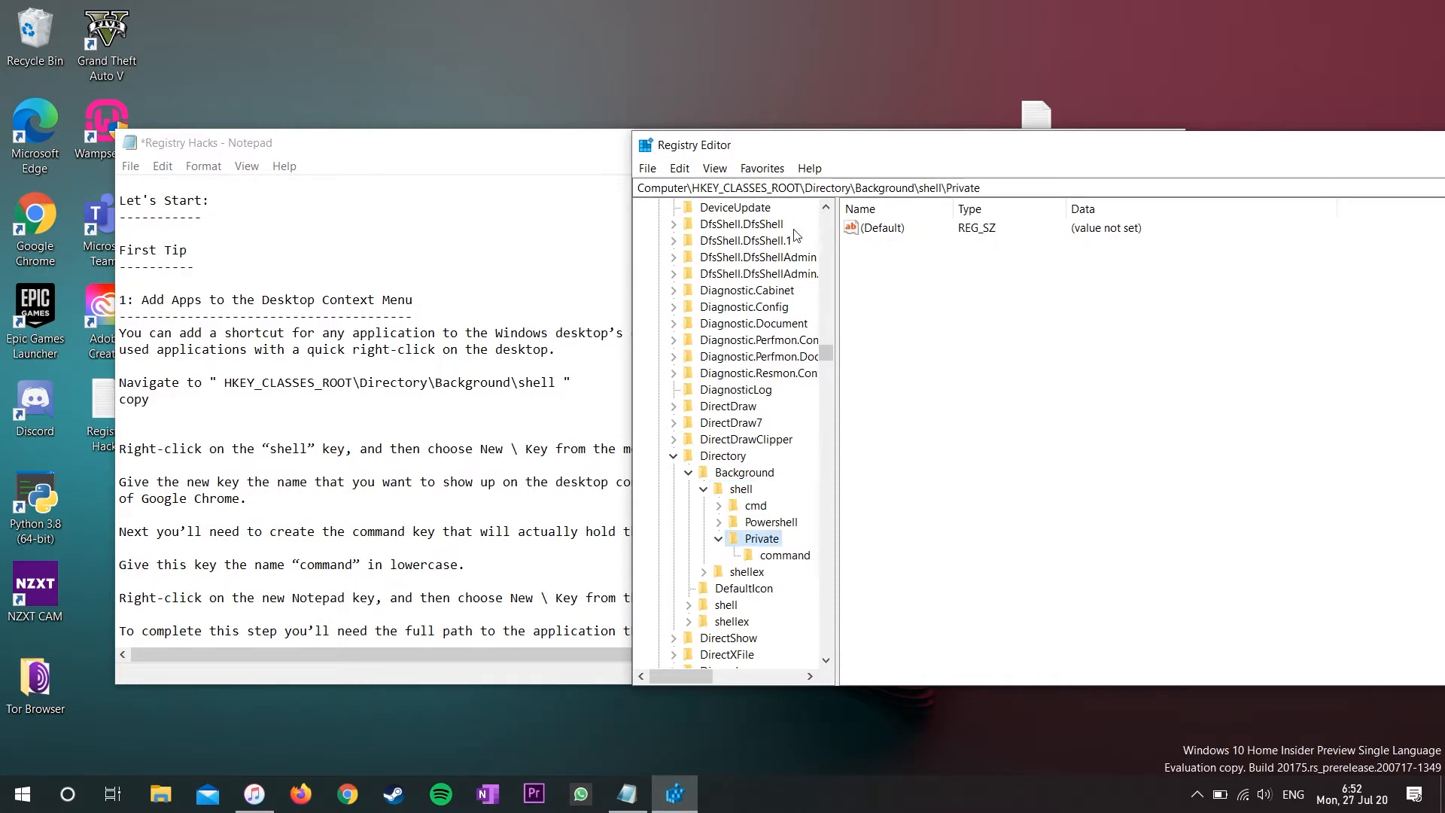
- Review the Notepad instructions on creating the command key, highlighting that sentence and the lowercase key name “command”
left_click(312, 532)
scroll(307, 526, "down", 1)
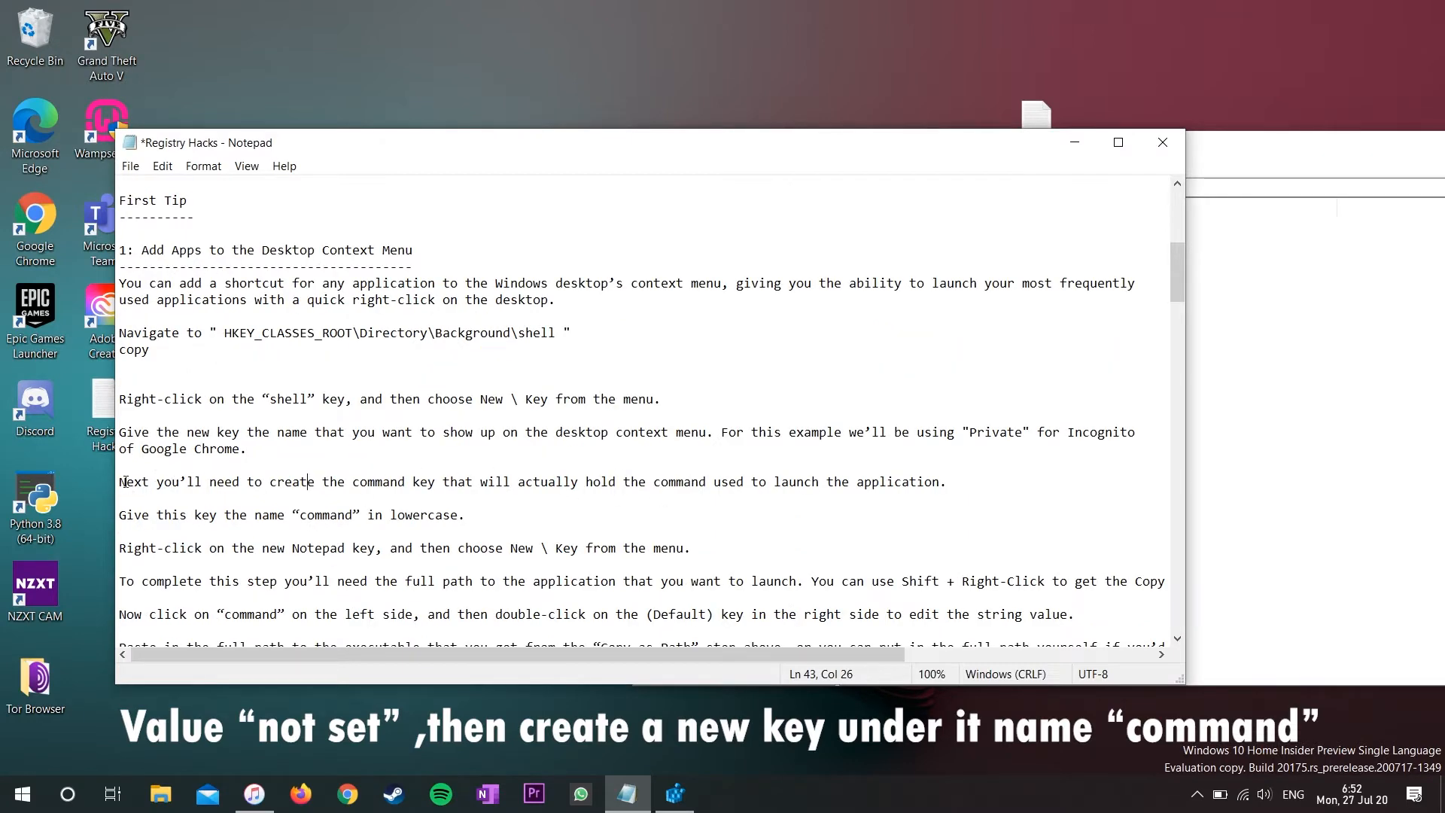
left_click_drag(126, 481, 791, 502)
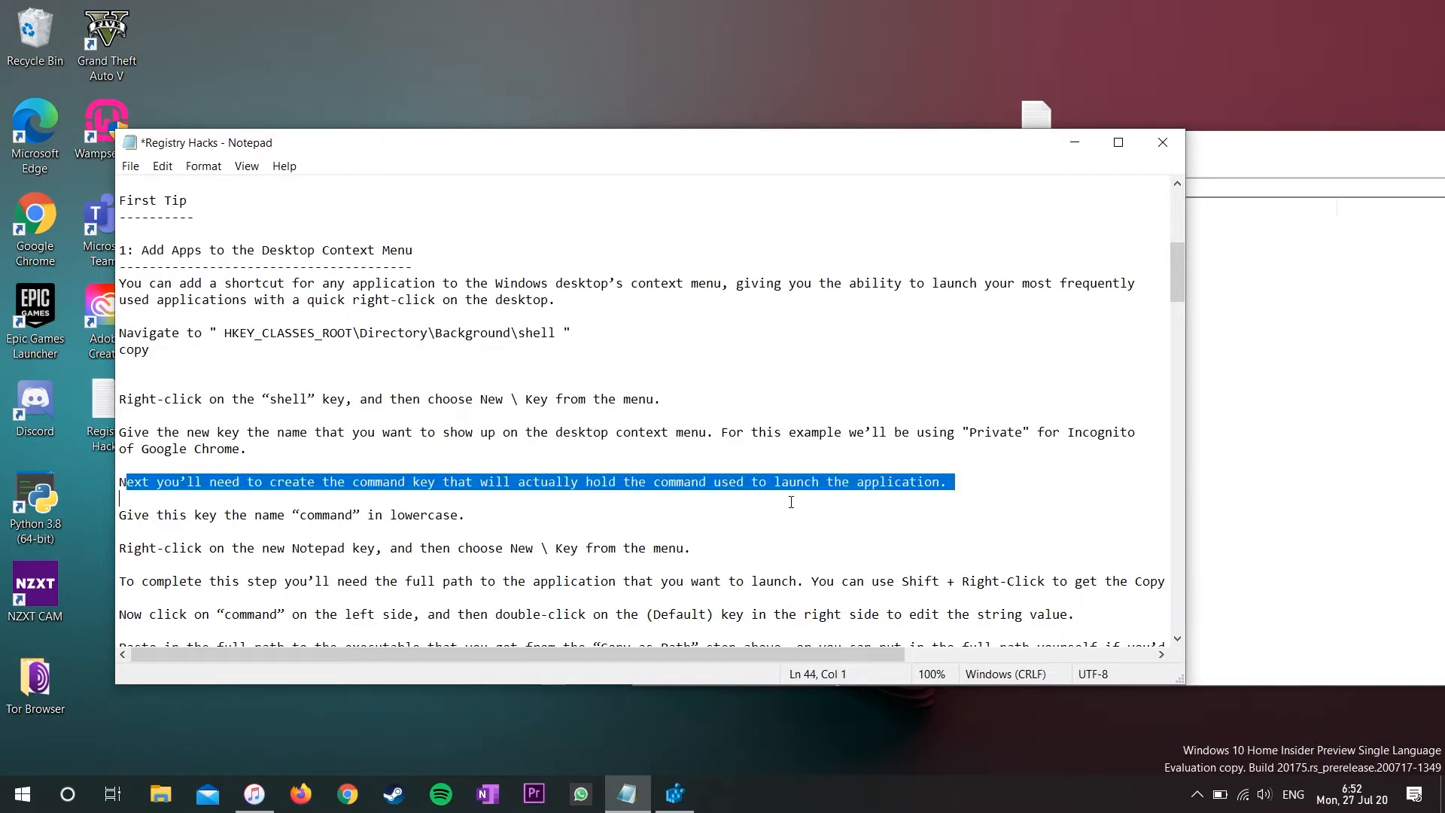
left_click(872, 494)
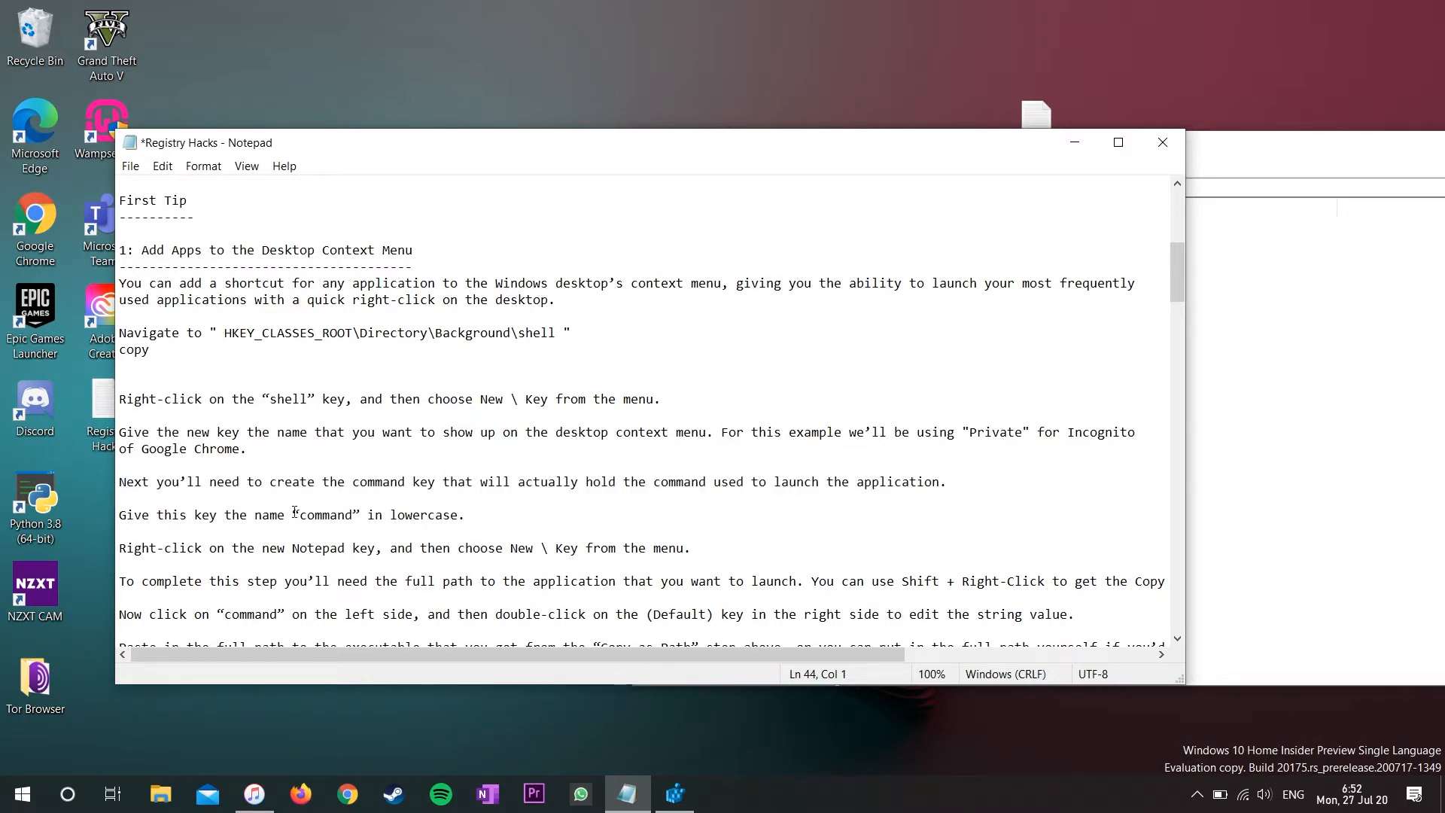
left_click_drag(293, 515, 369, 516)
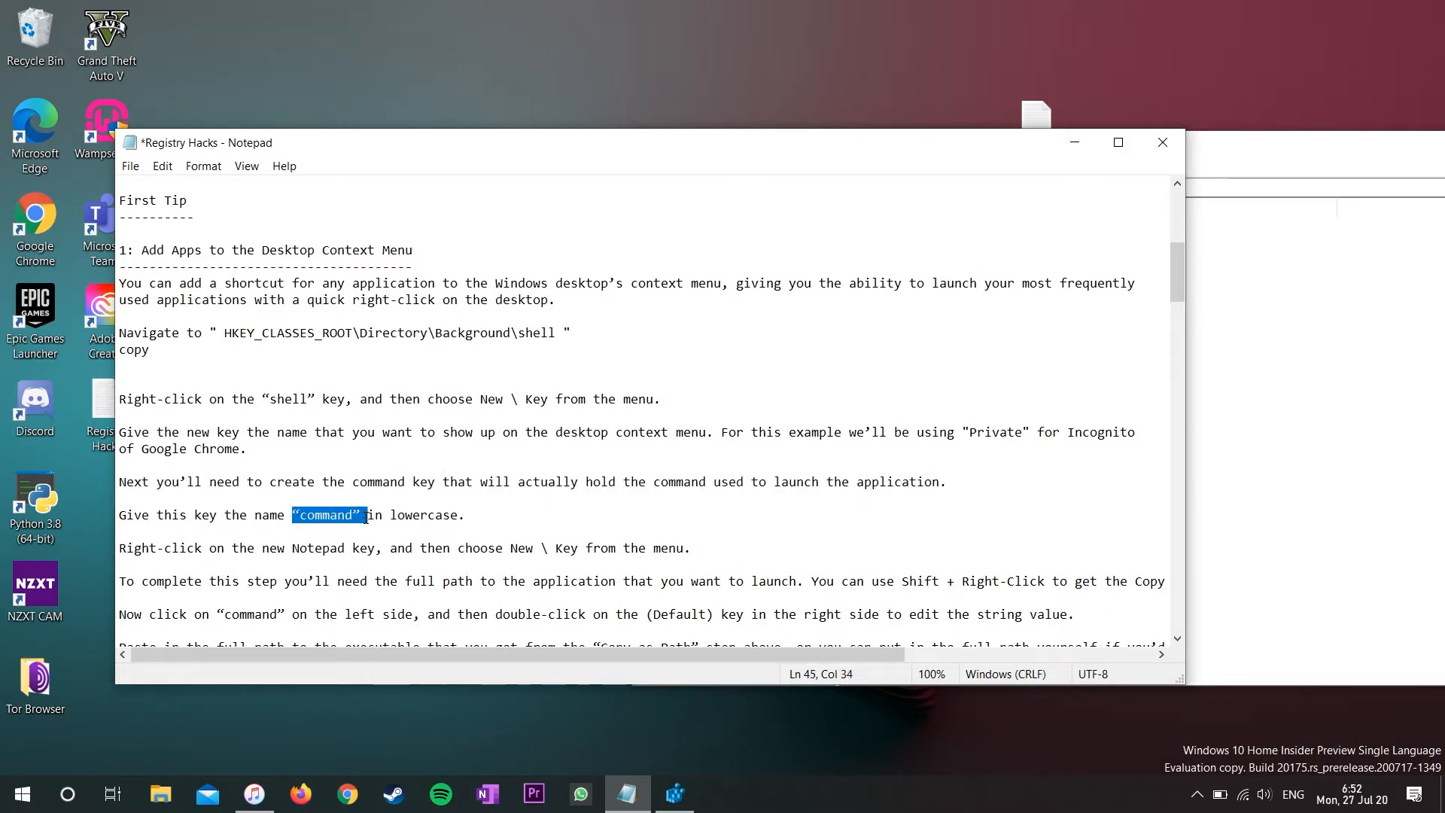
- View the options for adding a subkey to Private in Registry Editor, and select its existing command key
left_click(1211, 429)
left_click(776, 555)
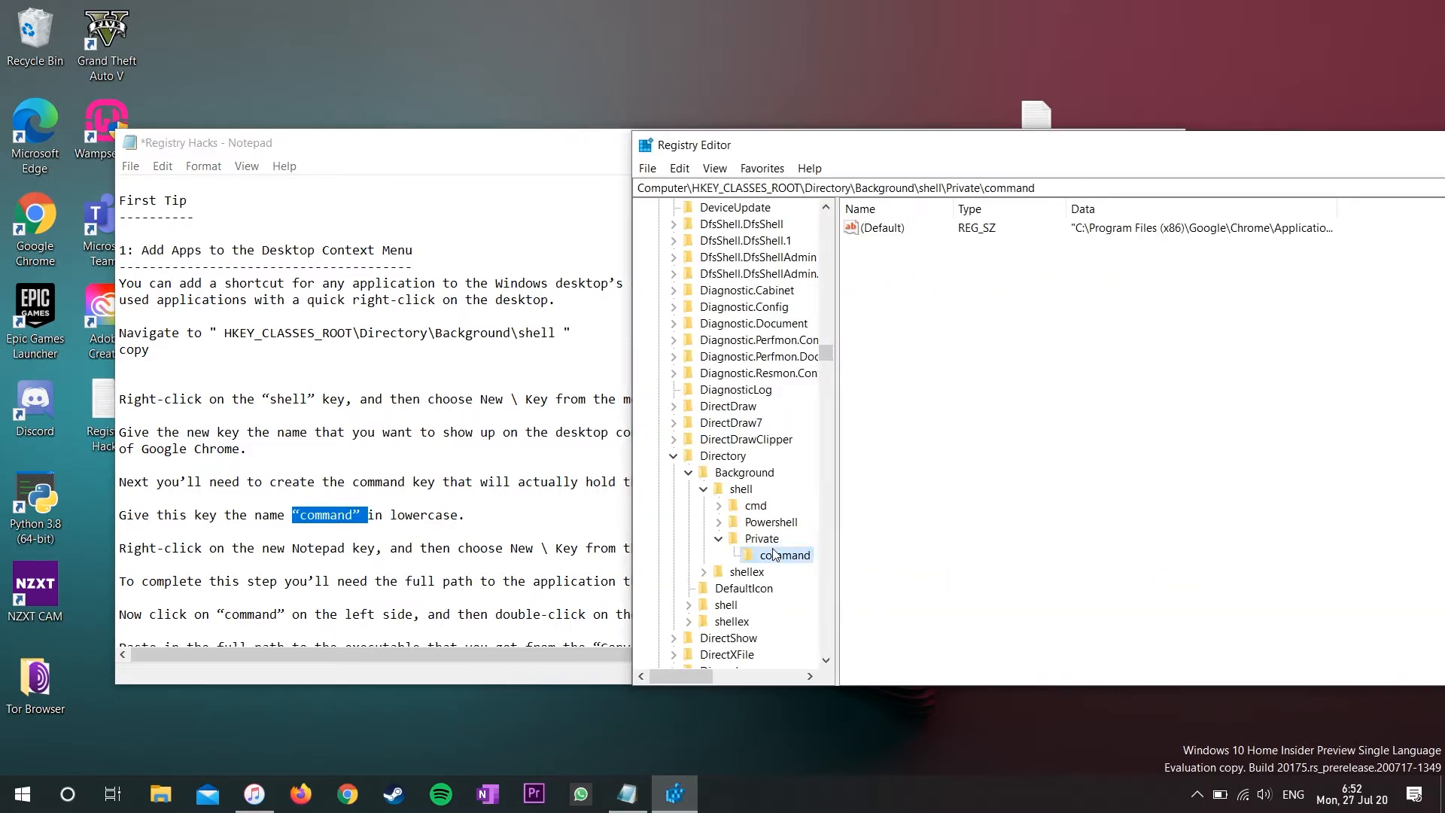
left_click(771, 539)
right_click(771, 541)
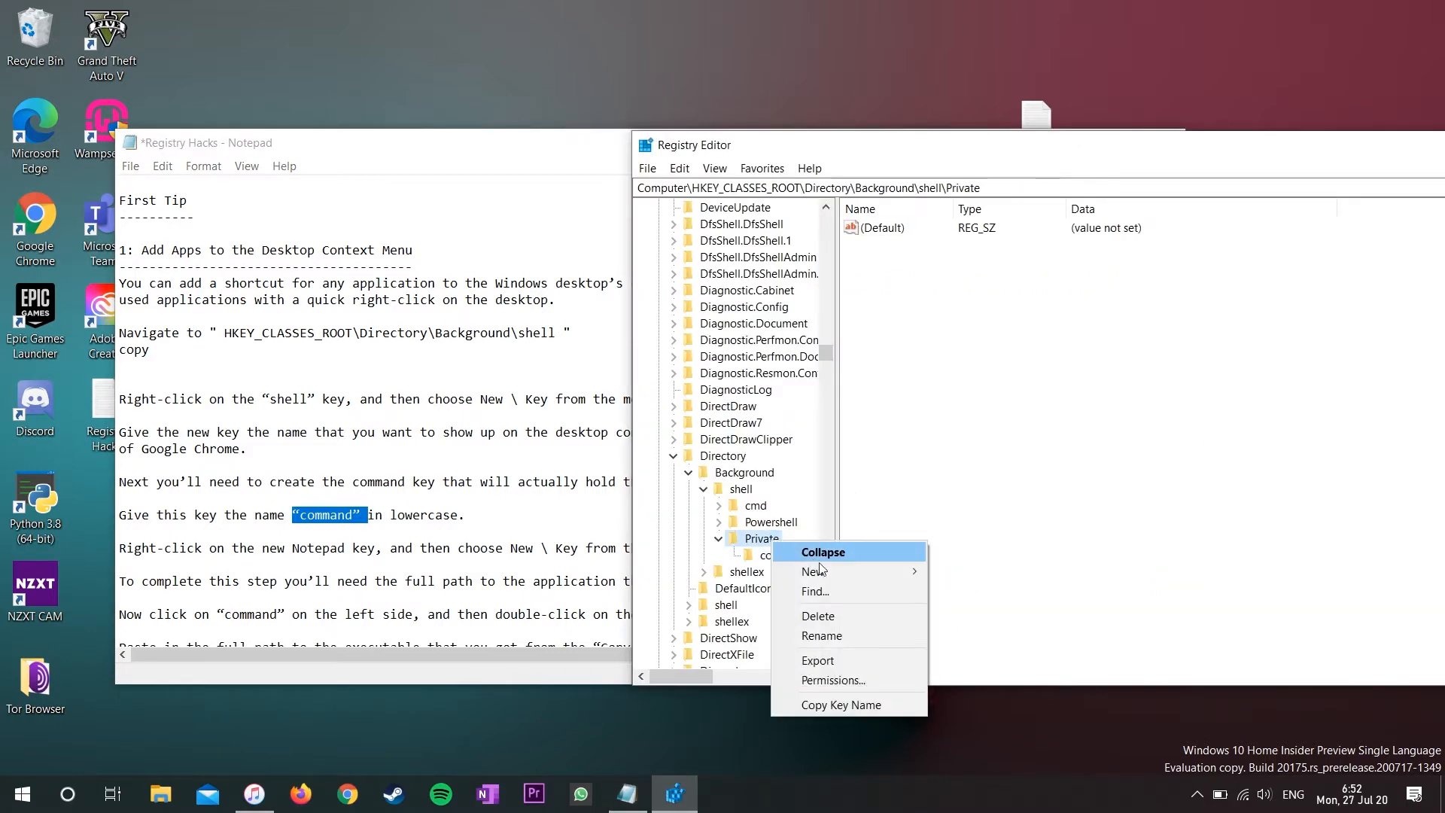
mouse_move(828, 573)
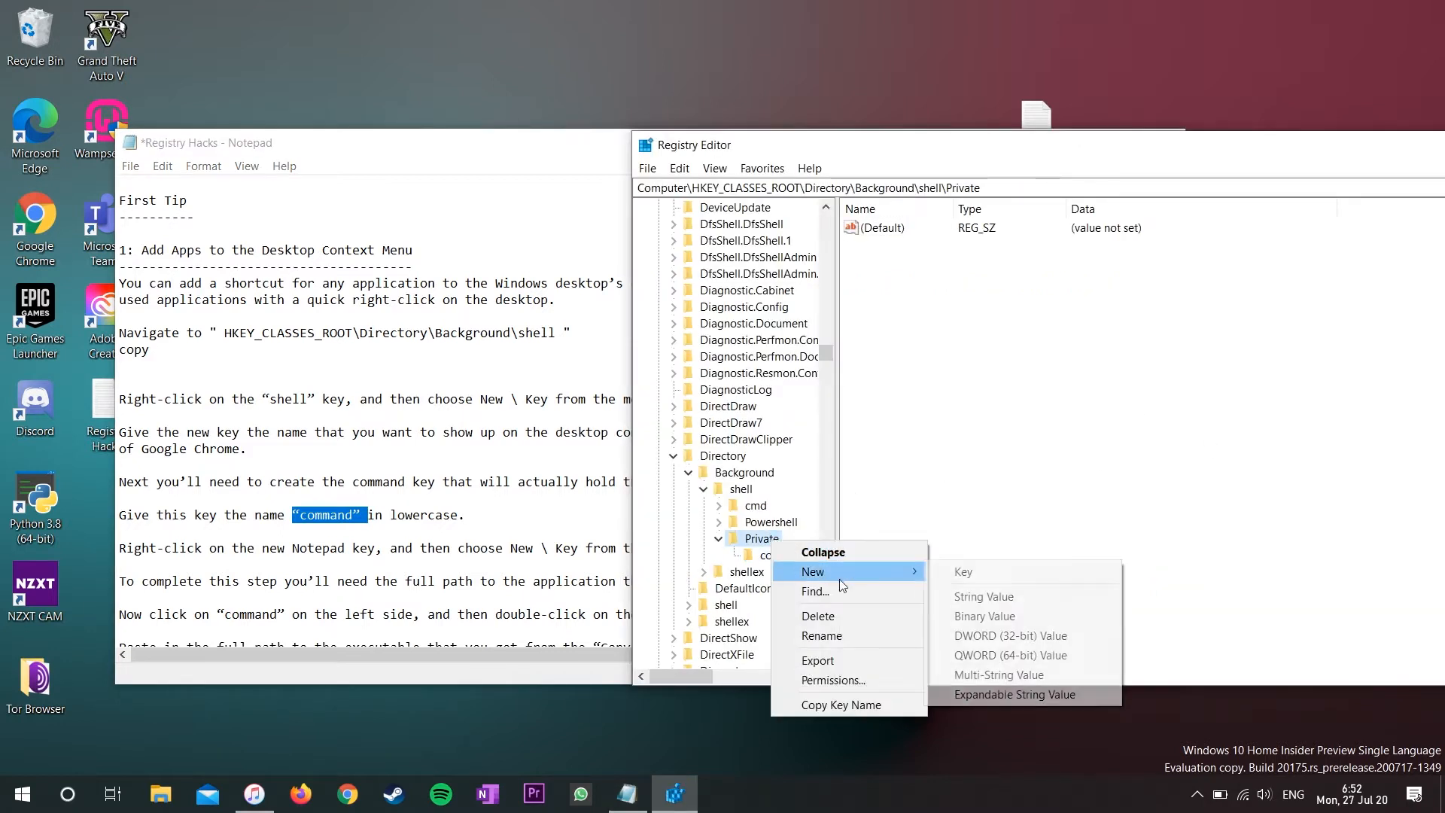
left_click(863, 491)
left_click(786, 560)
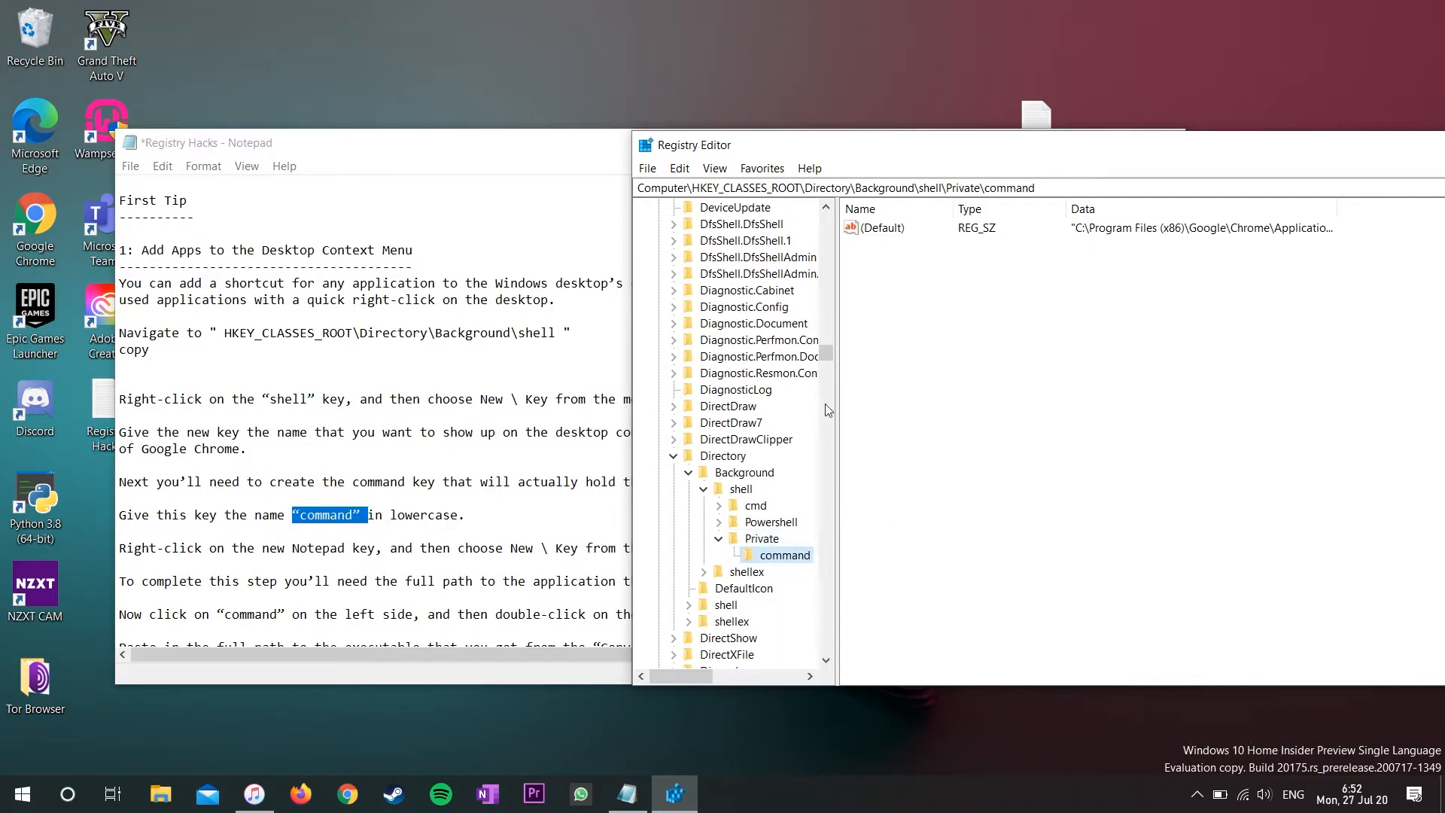
- Check the notes on the application path, and copy the full path of chrome from C:\Program Files (x86)\Google\Chrome\Application in File Explorer
left_click(352, 495)
scroll(352, 495, "down", 2)
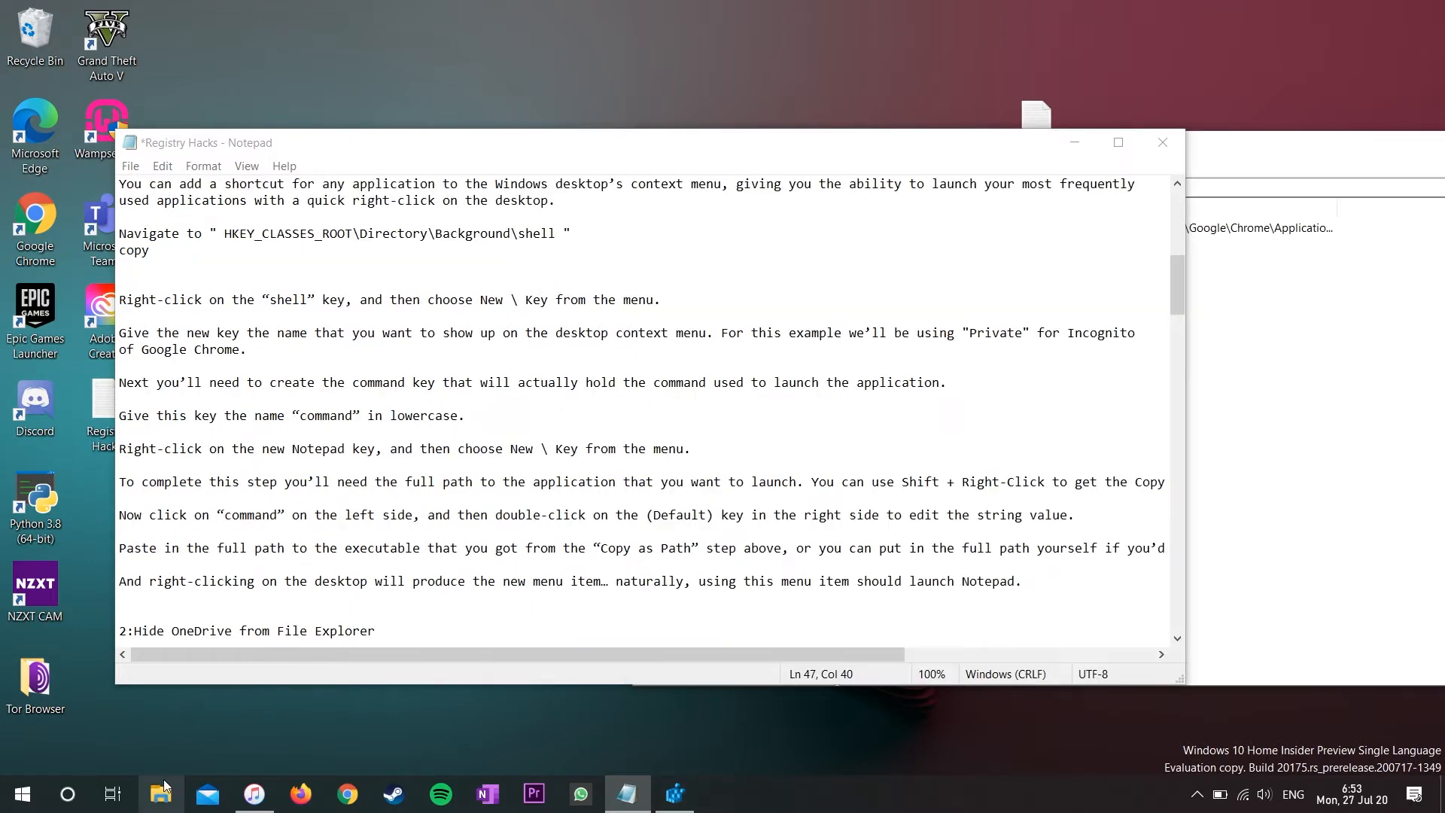
left_click(160, 793)
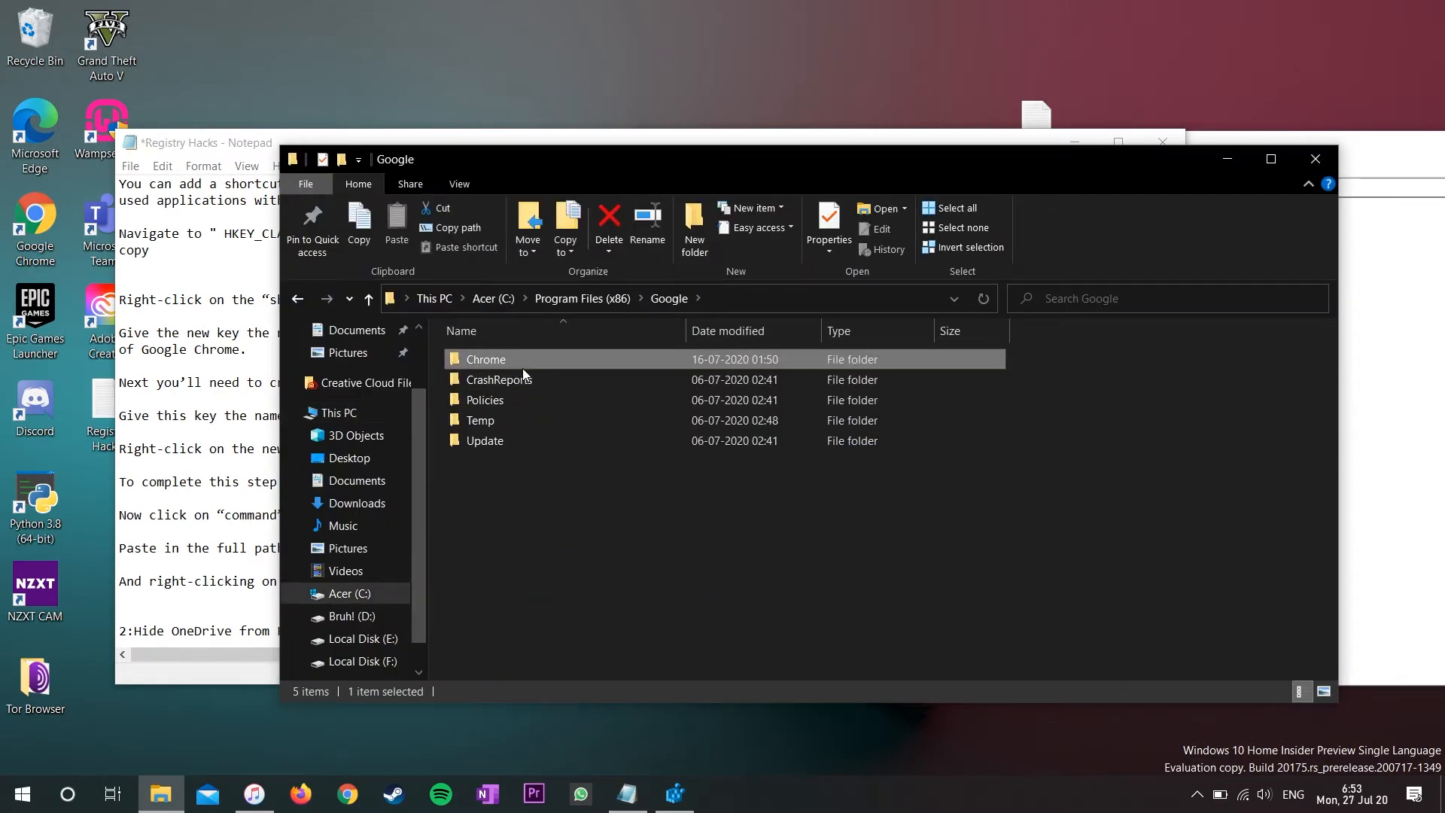
double_click(524, 368)
double_click(523, 368)
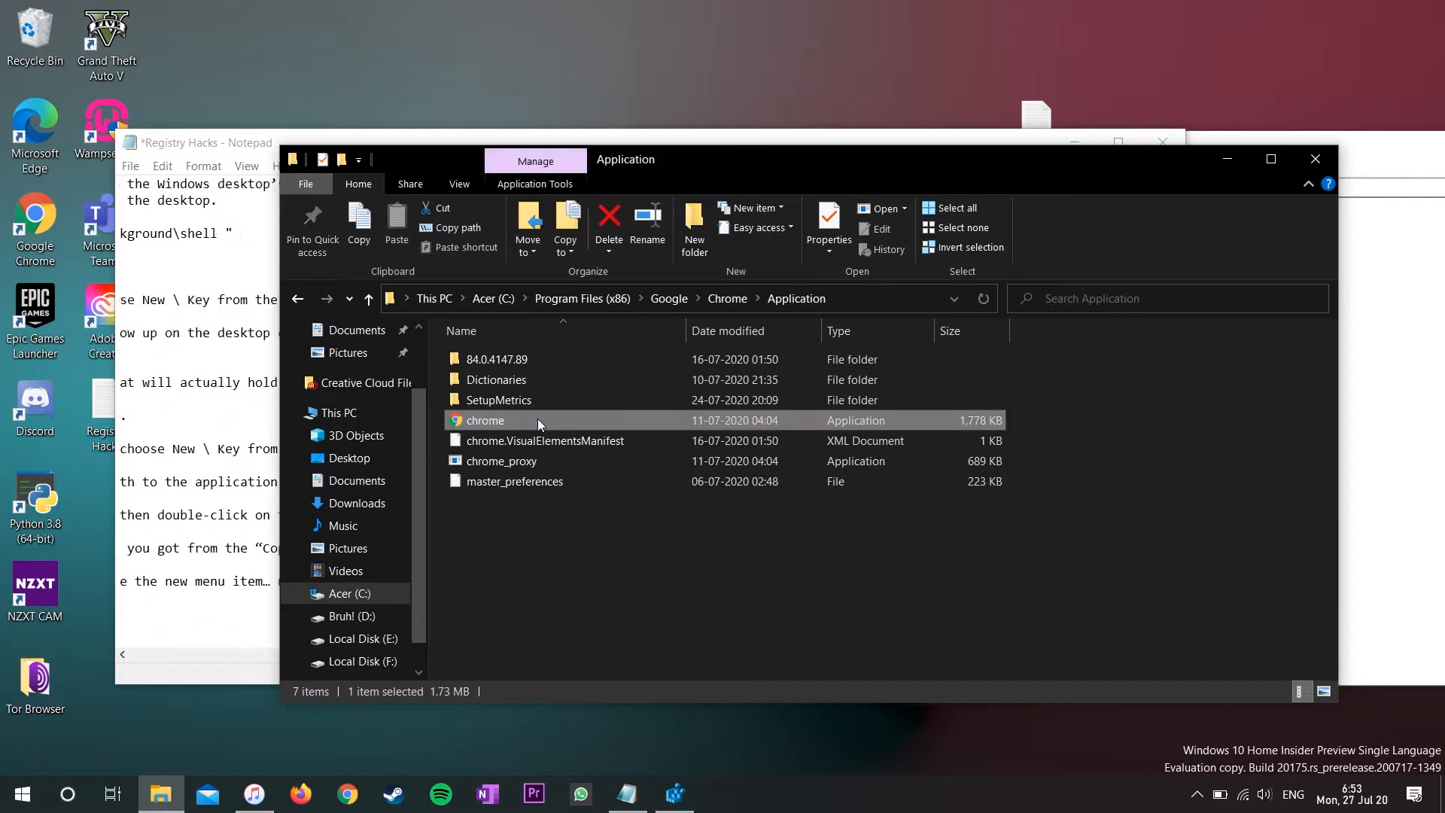
right_click(538, 418, "shift")
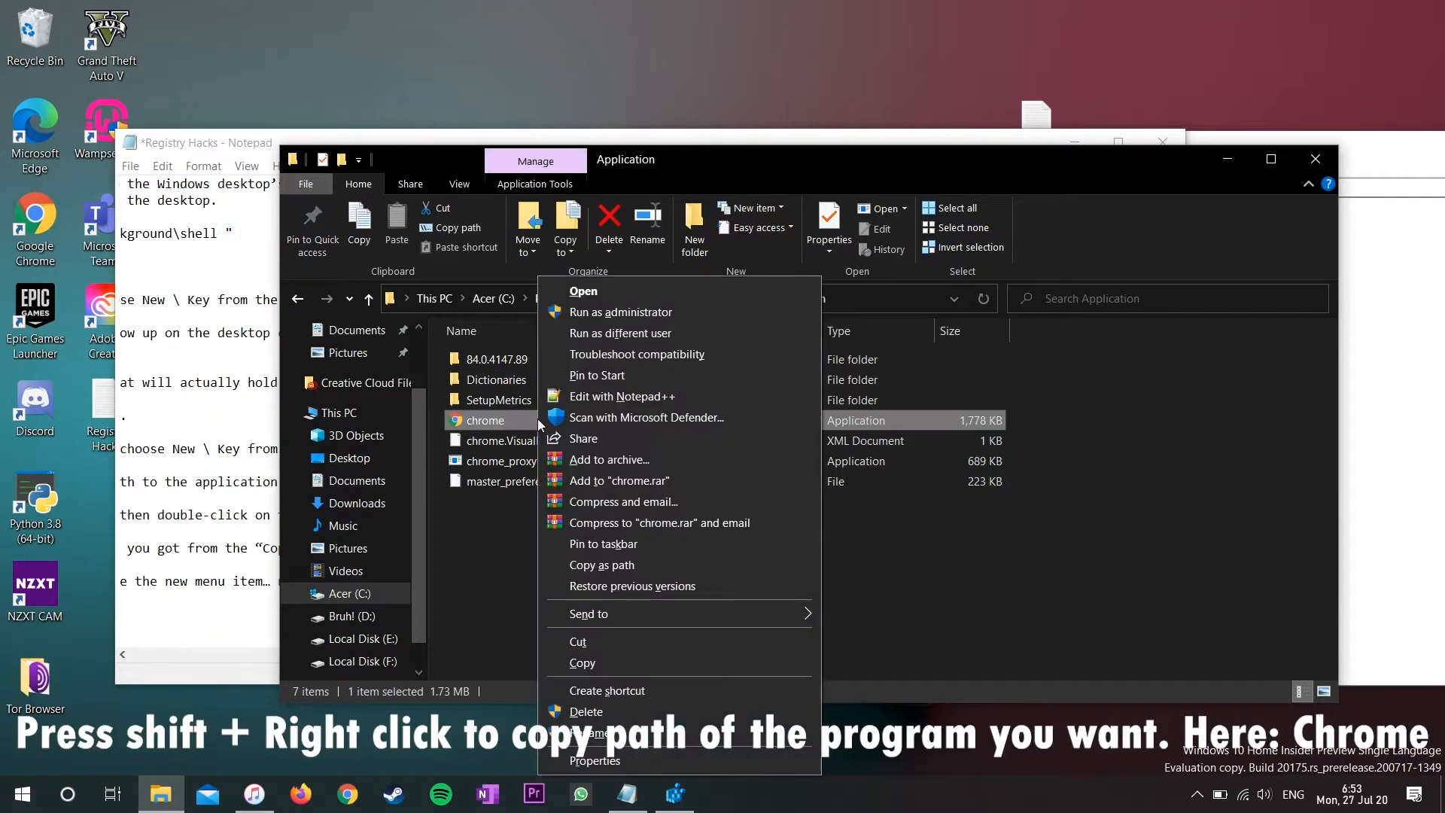
left_click(624, 565)
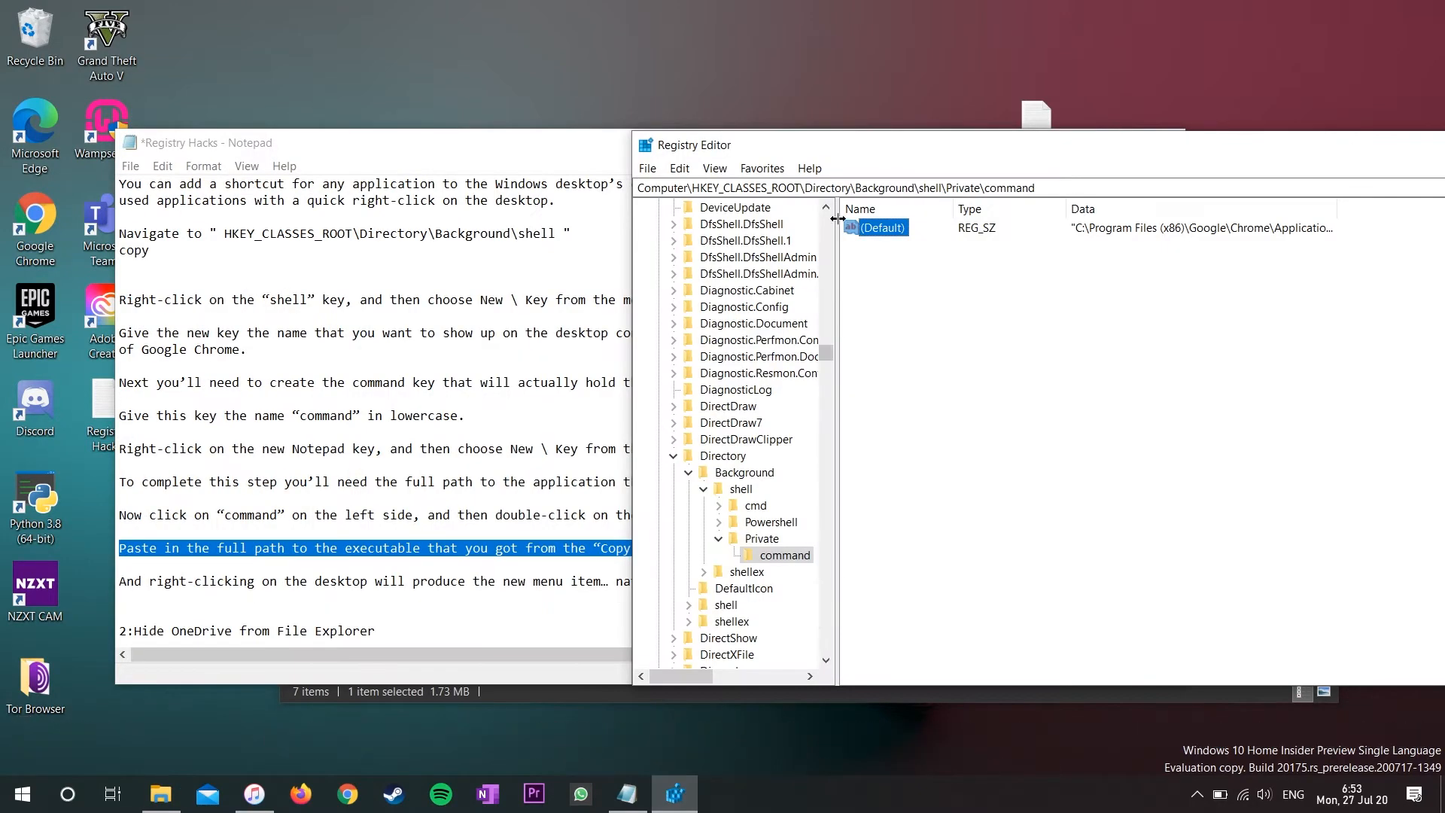
- Replace the command key's (Default) value data with the copied chrome.exe path followed by -incognito
double_click(879, 227)
left_click(944, 322)
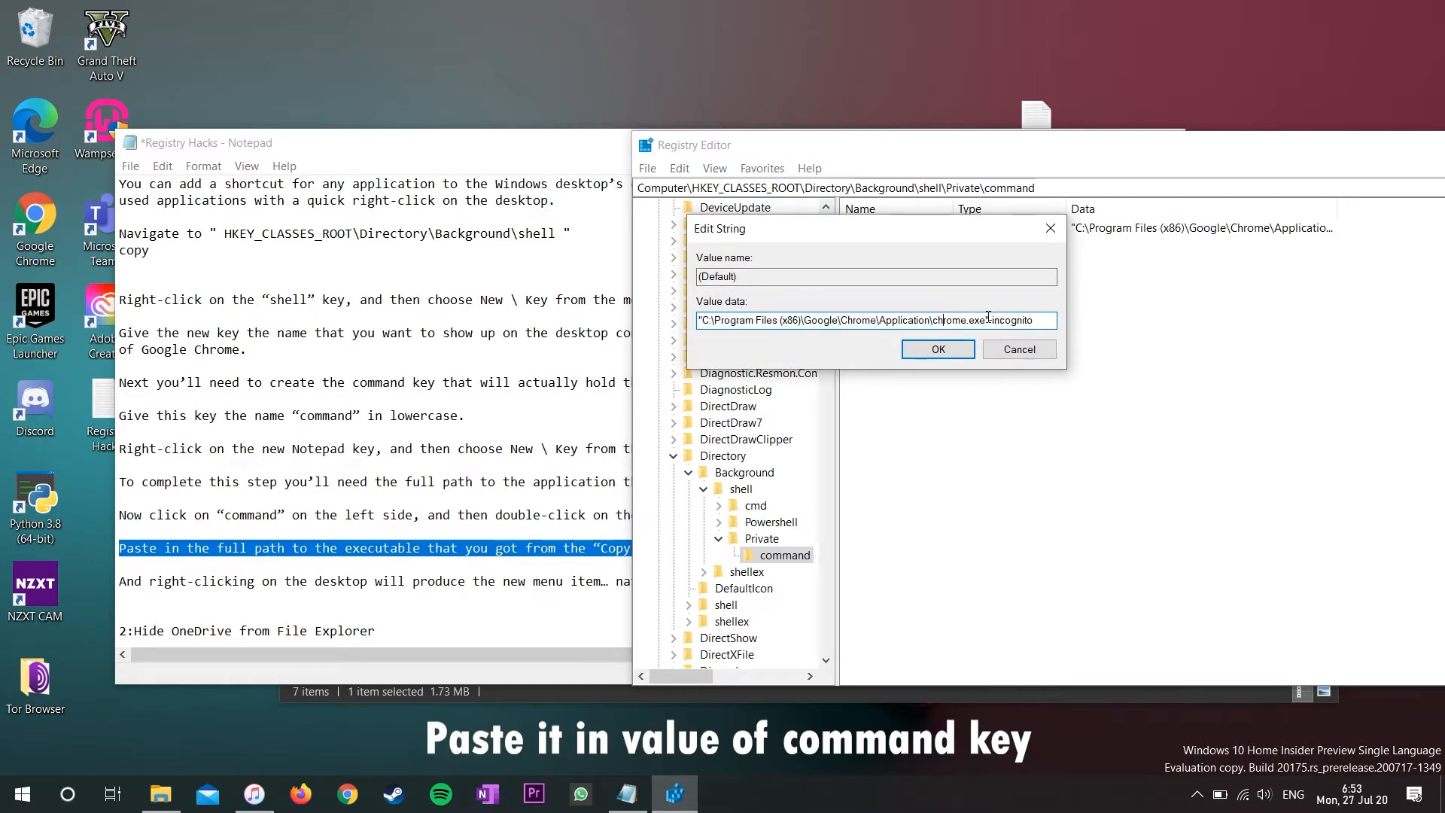
left_click_drag(988, 317, 1007, 317)
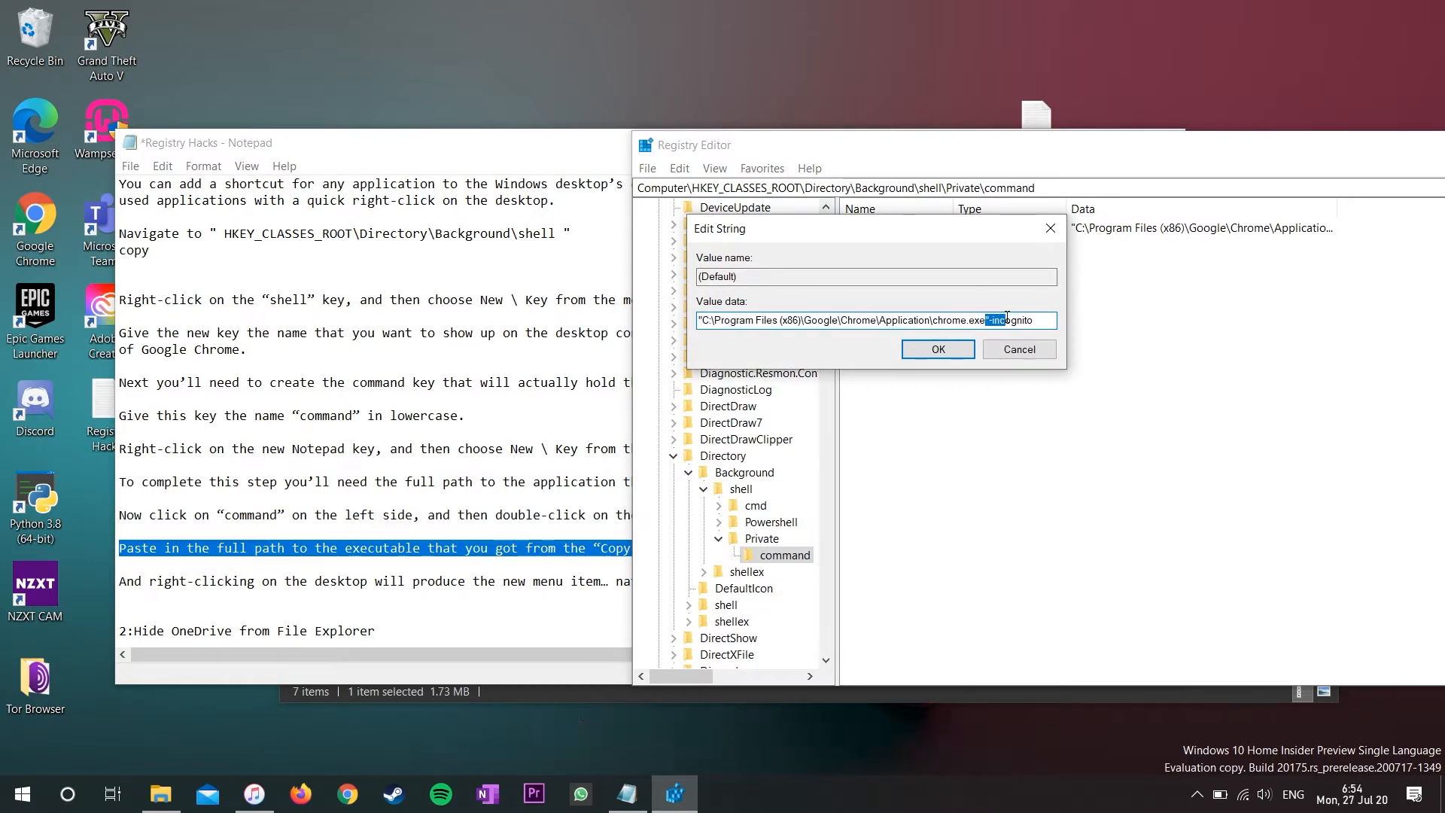
key("ctrl+a")
key("BackSpace")
key("ctrl+v")
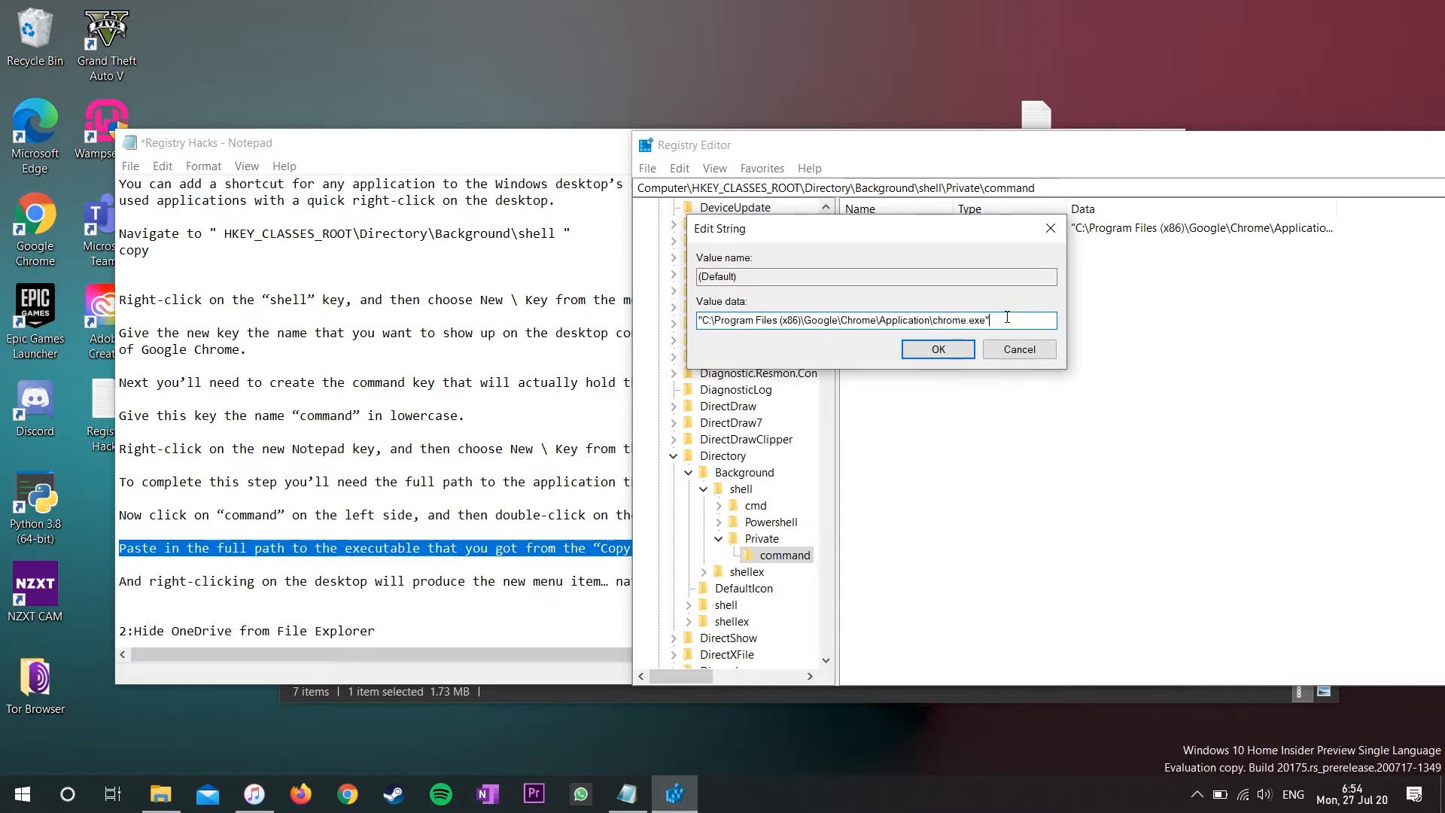
type("-incognito")
key("Return")
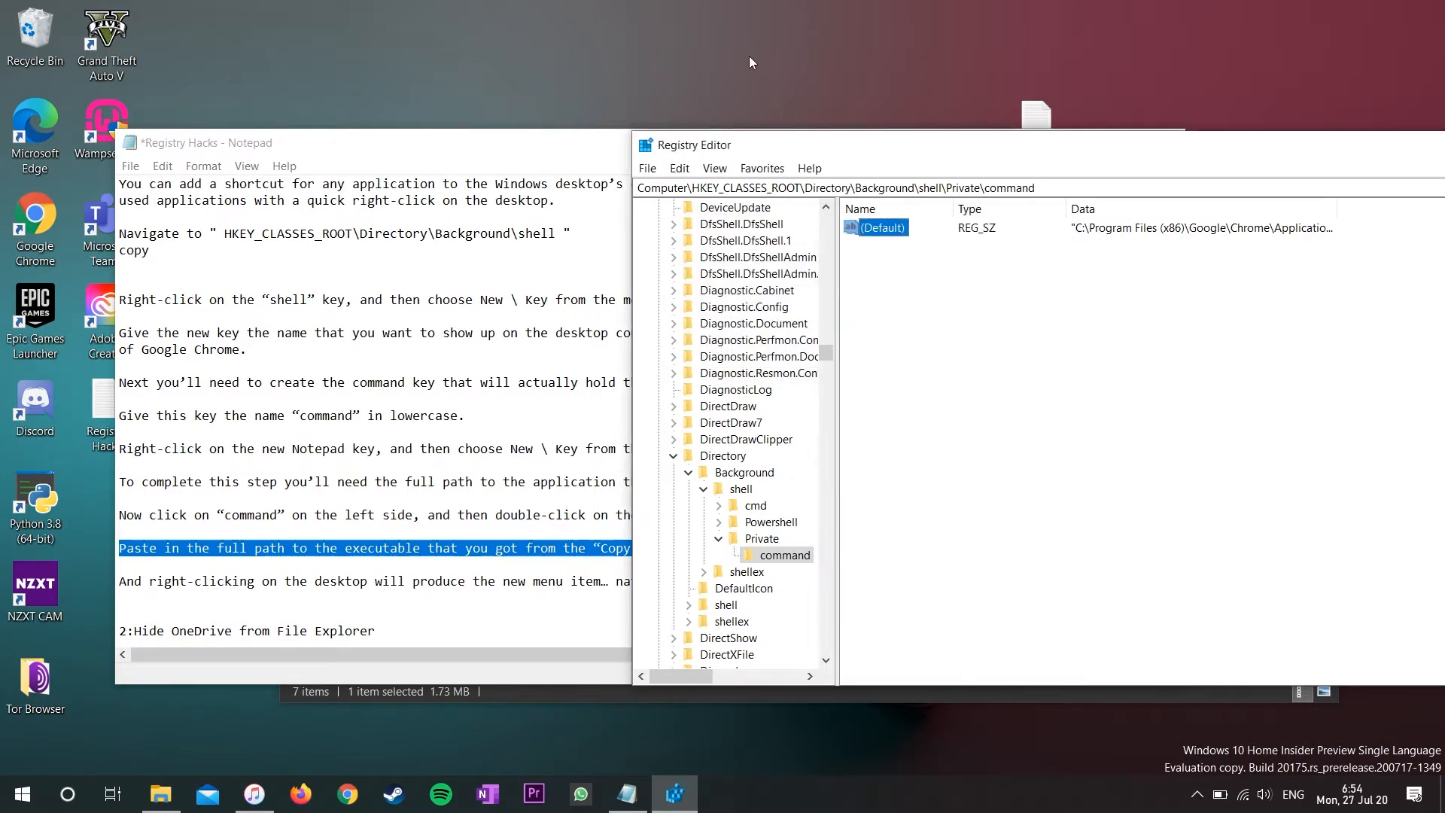
- Test the desktop context menu's Private entry, check the browser's Incognito indicator, and close the browser window
right_click(884, 44)
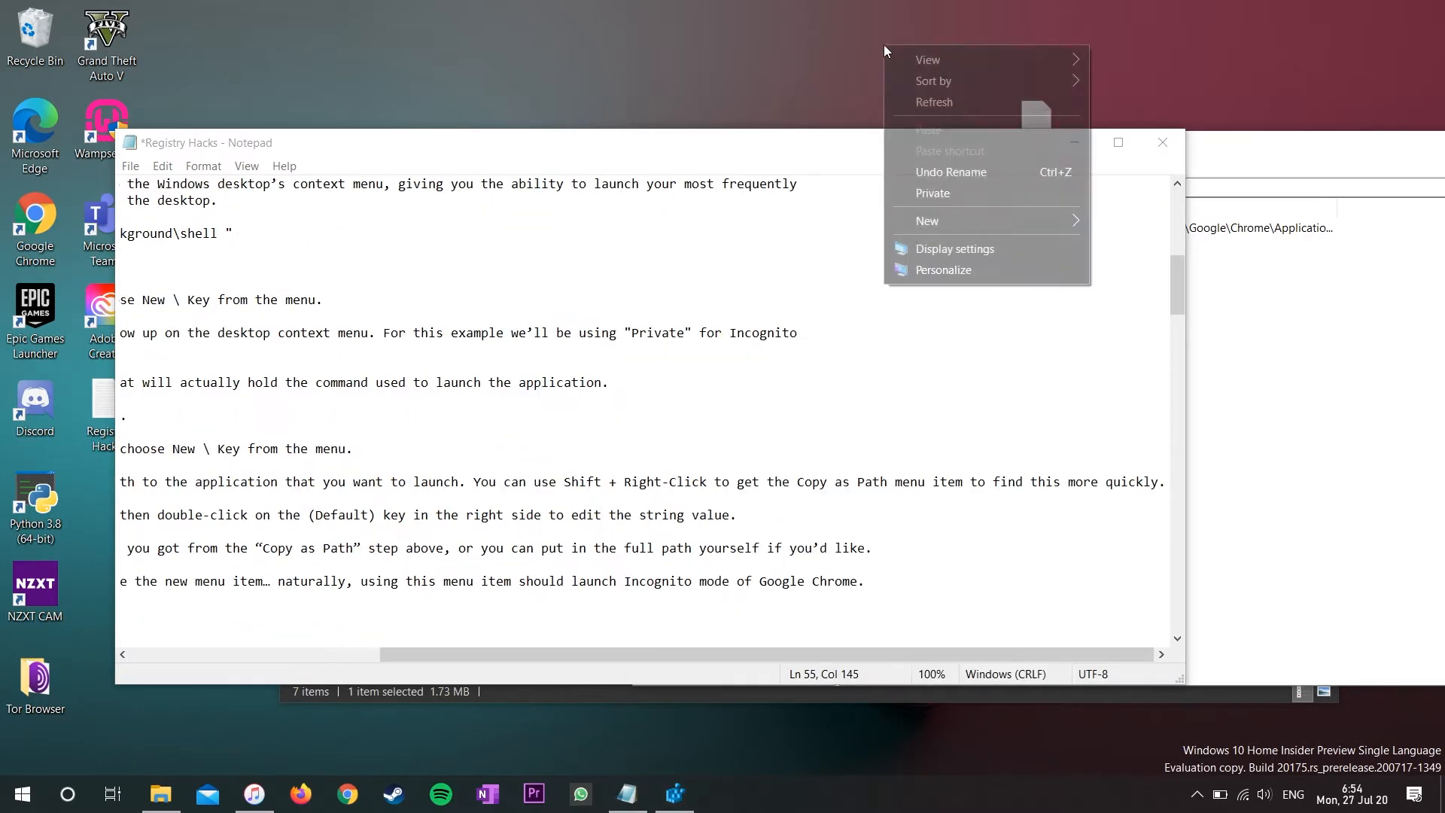
left_click(912, 193)
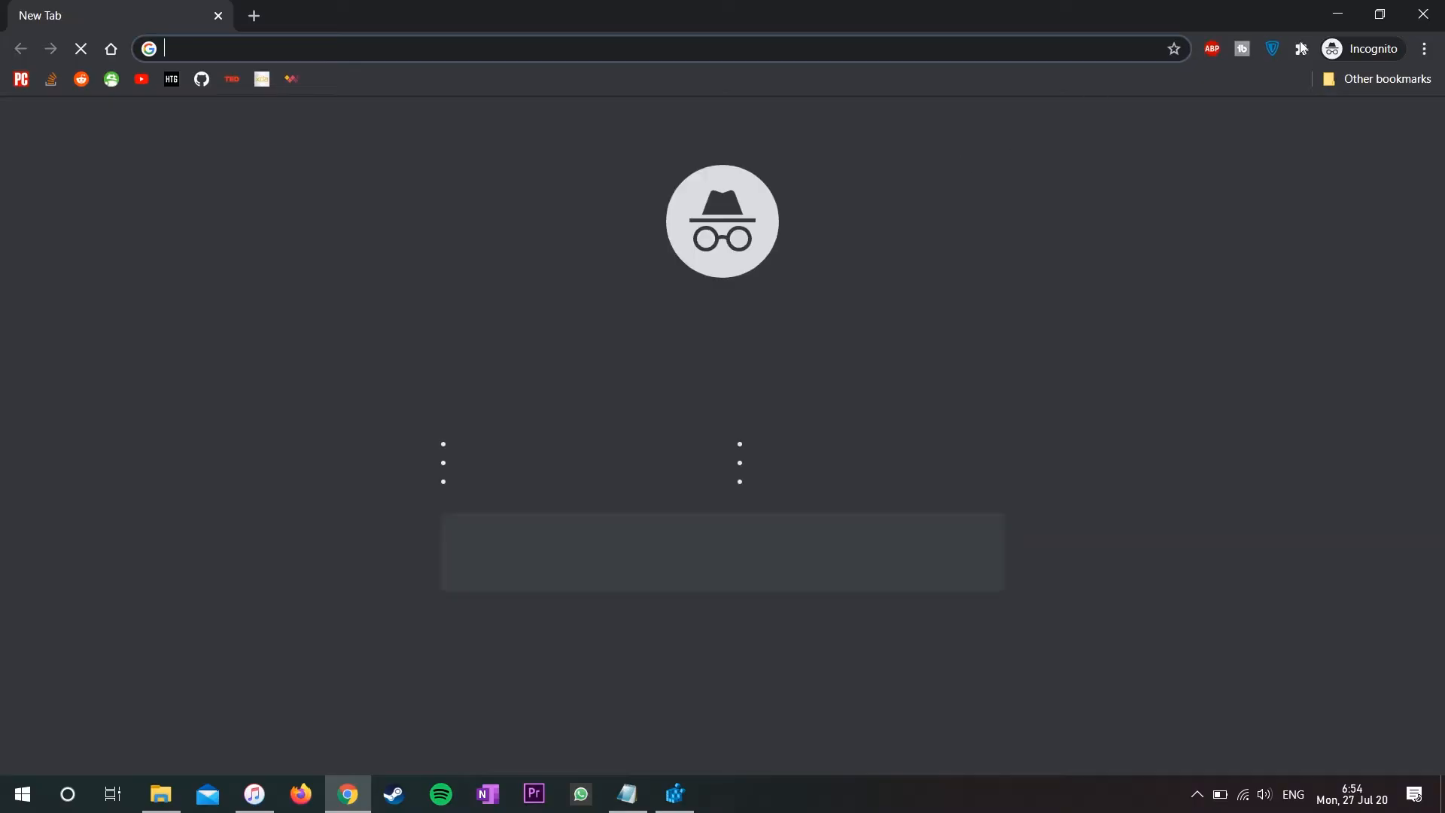
left_click(1349, 47)
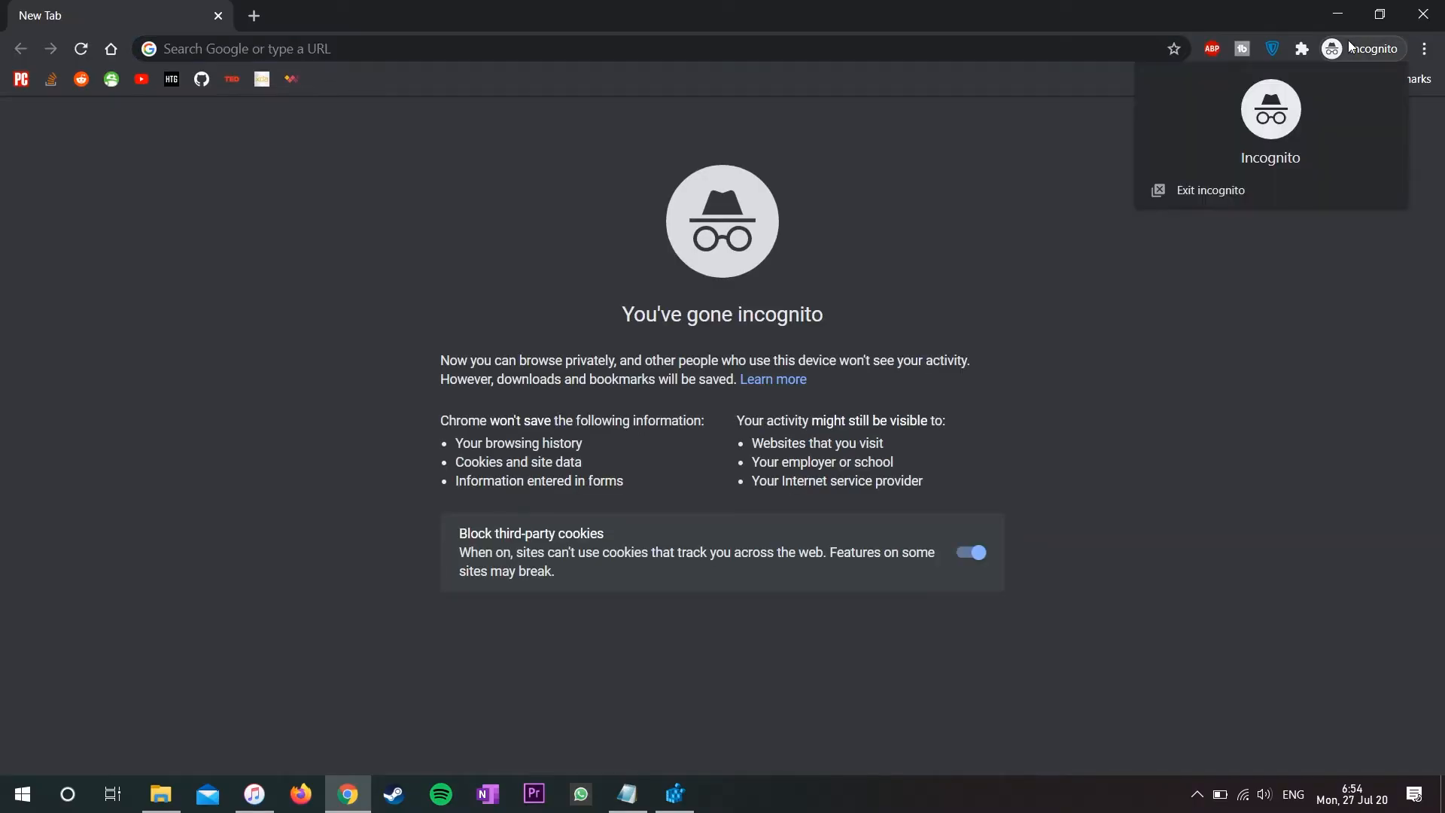
left_click(1439, 3)
left_click(1438, 3)
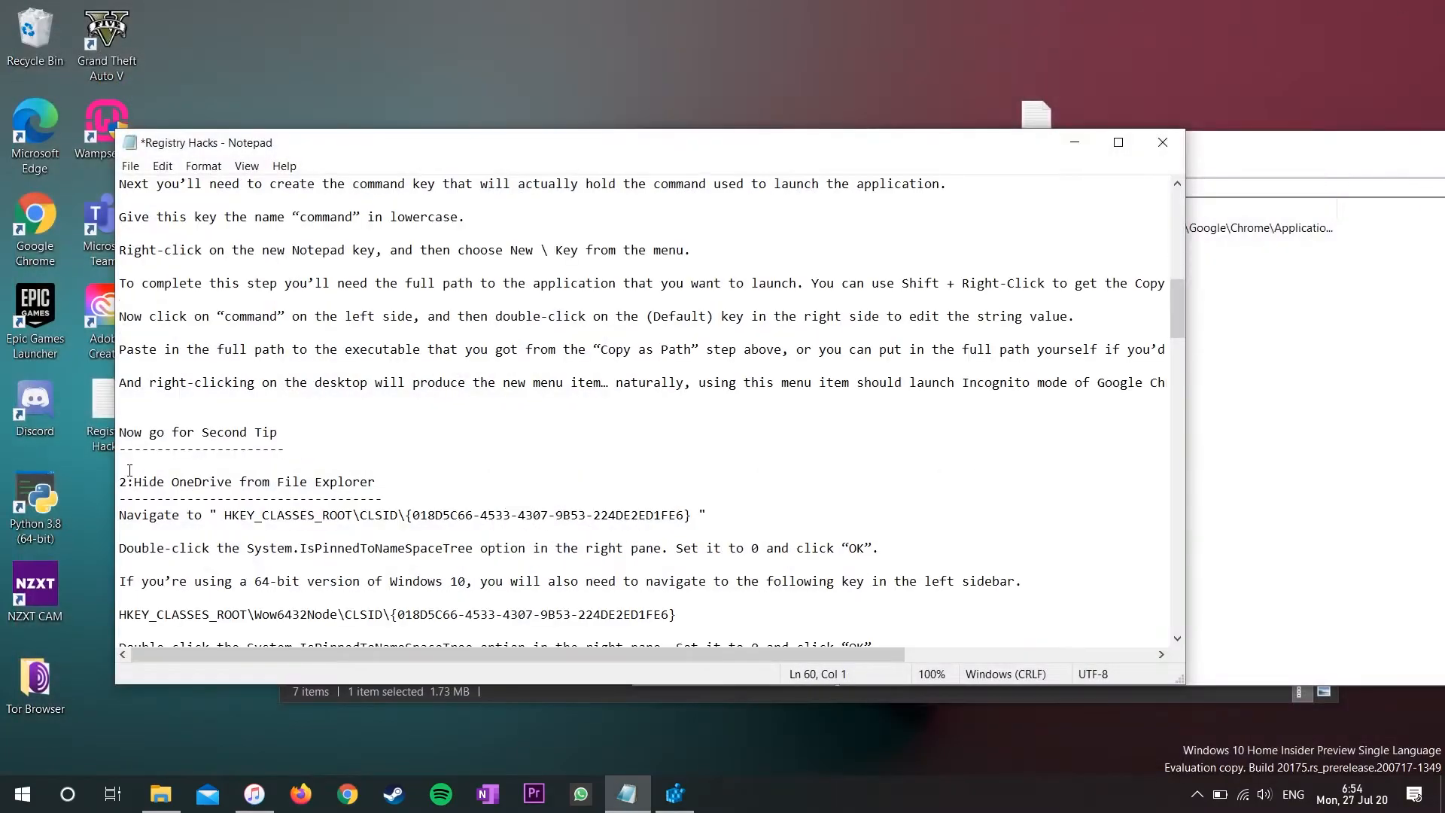
- Append "/This Pc" to the "2:Hide OneDrive from File Explorer" heading and extend its dashed underline to match
left_click(383, 482)
type("/This Pc")
key("Down")
type("-------")
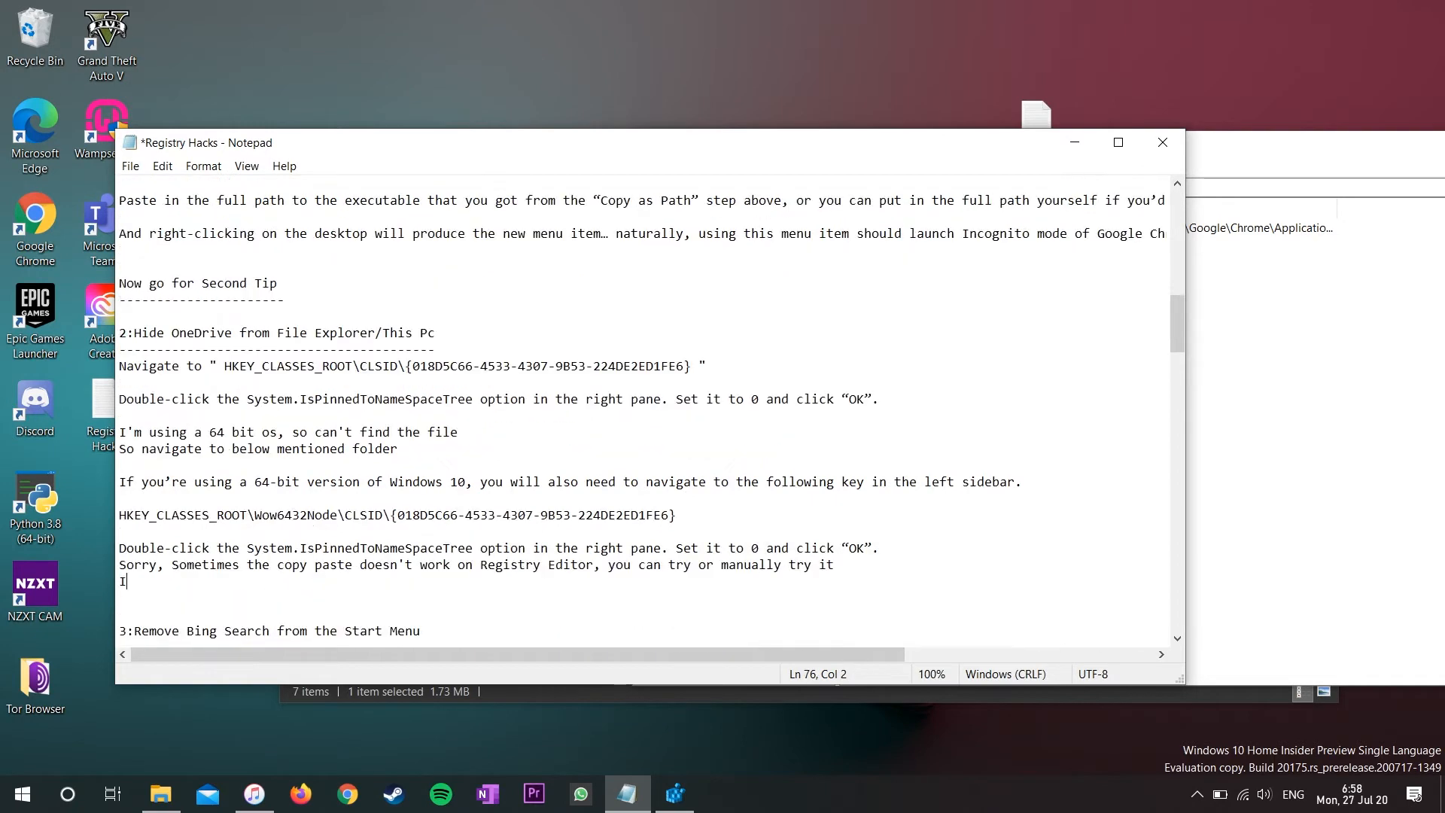
- Complete the closing note of the second tip as "I have already tried it and it is removed. So you can try it"
type("ha")
key("BackSpace")
key("BackSpace")
type("have already")
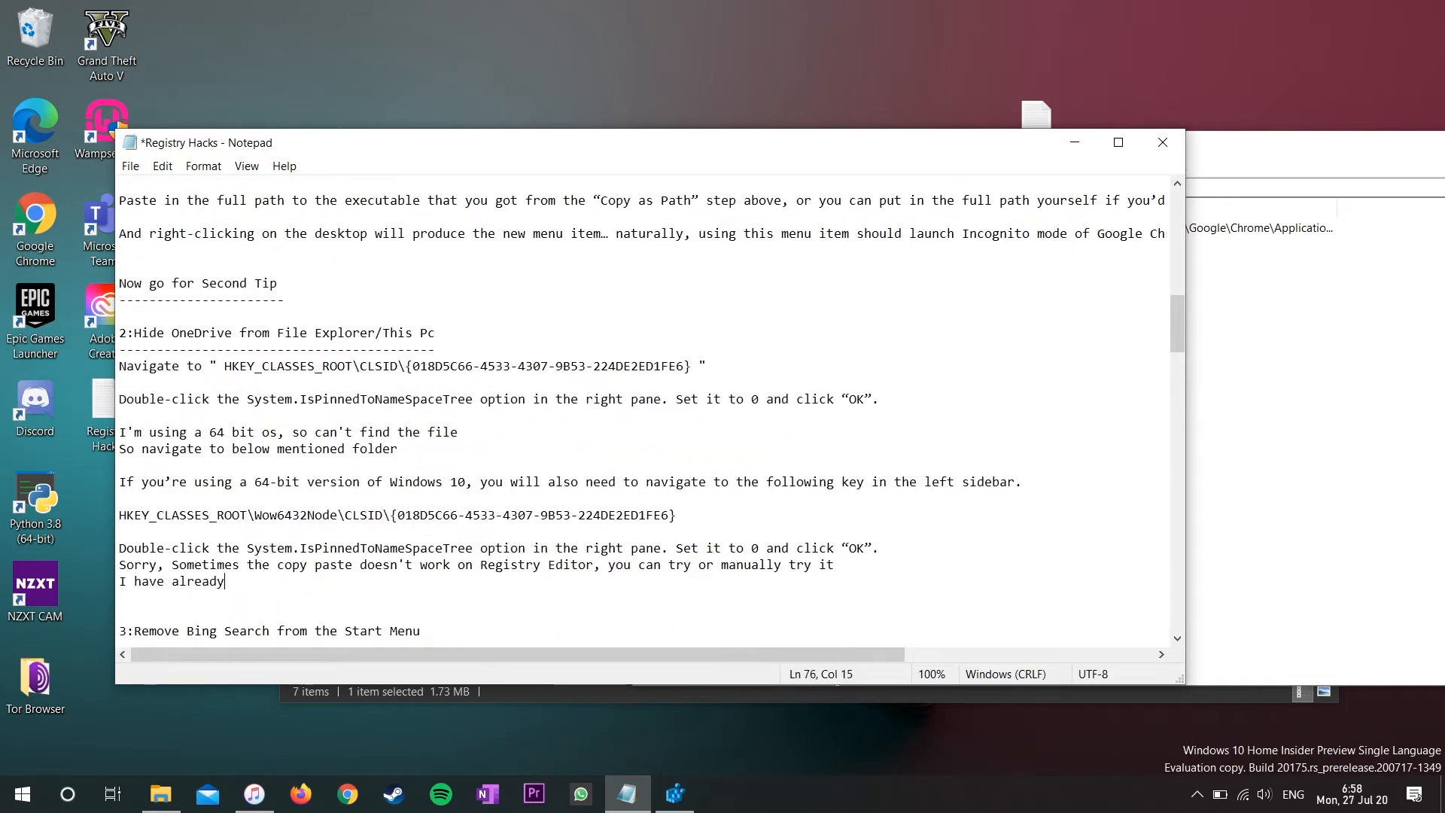
type(" tried it ")
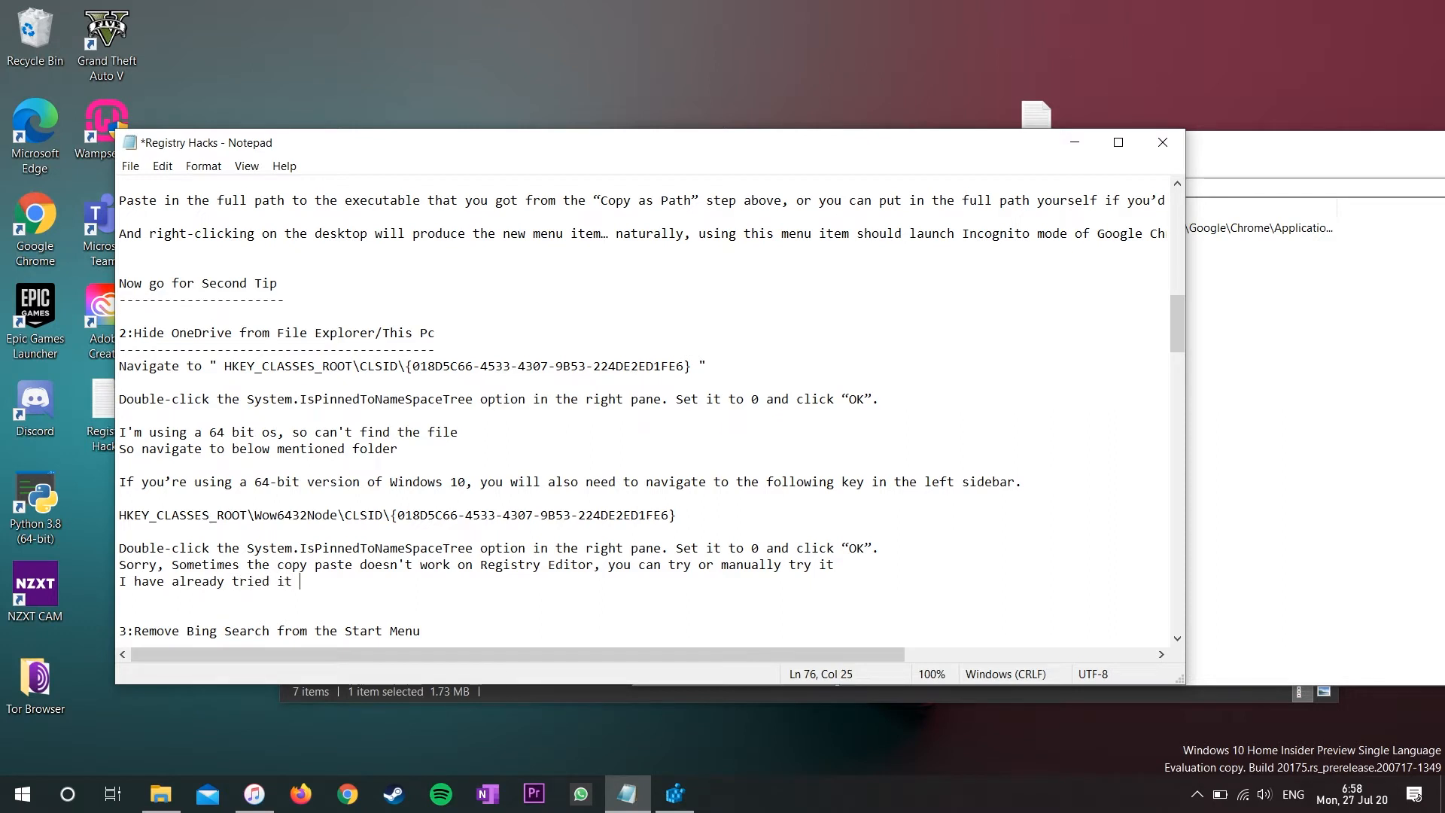
type("and it is remo")
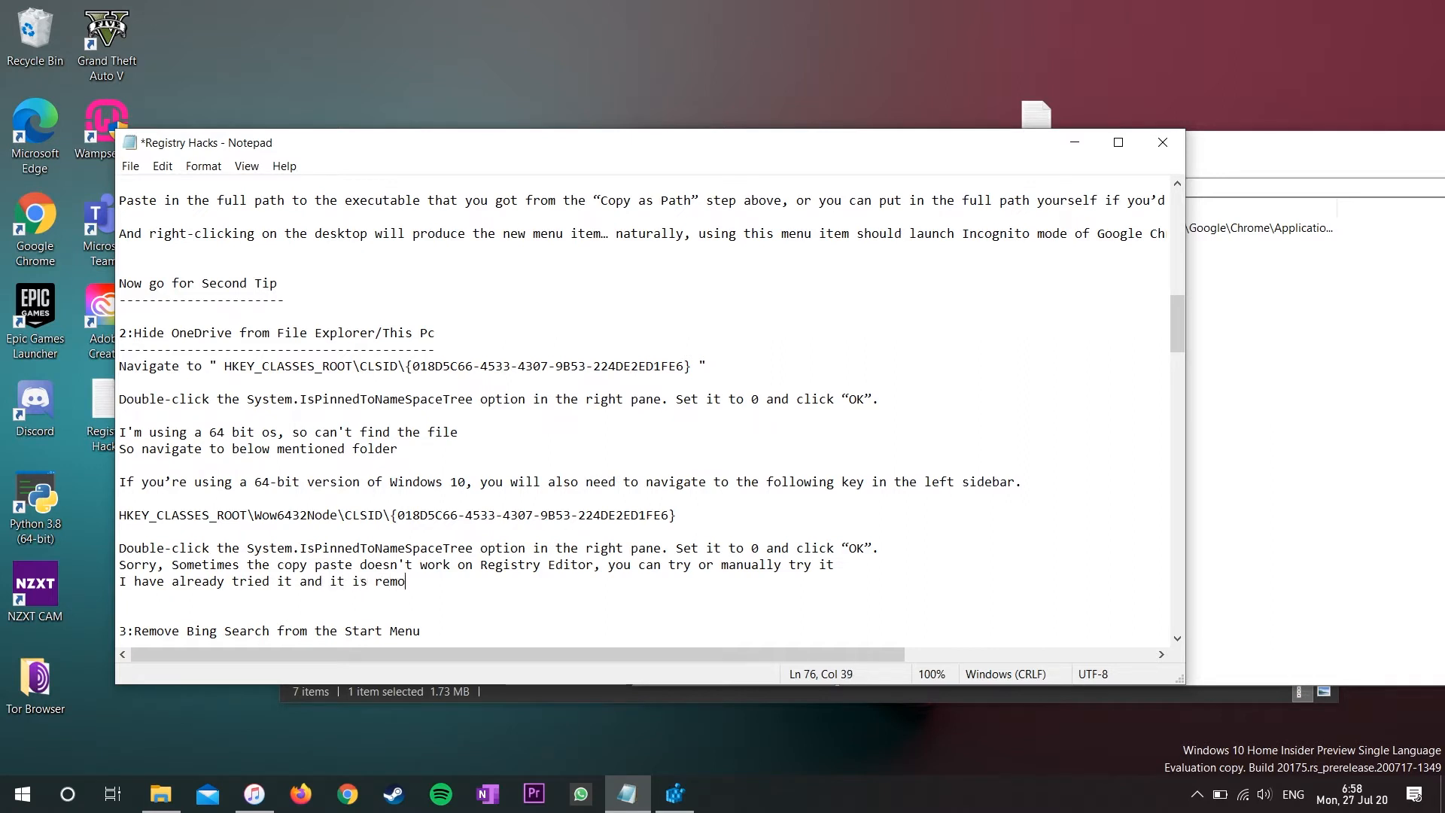
type("ved. So you can try i")
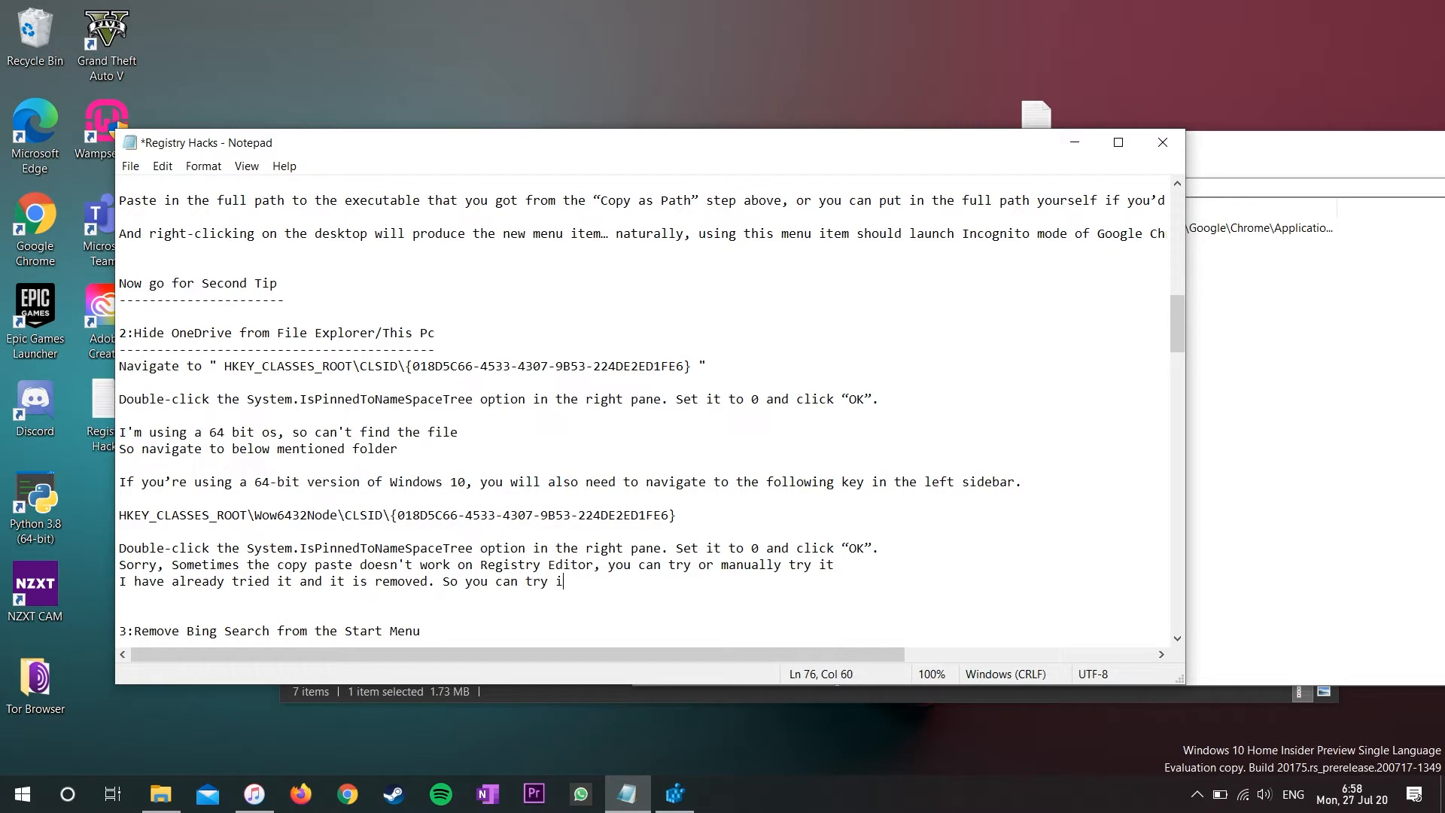
type("t")
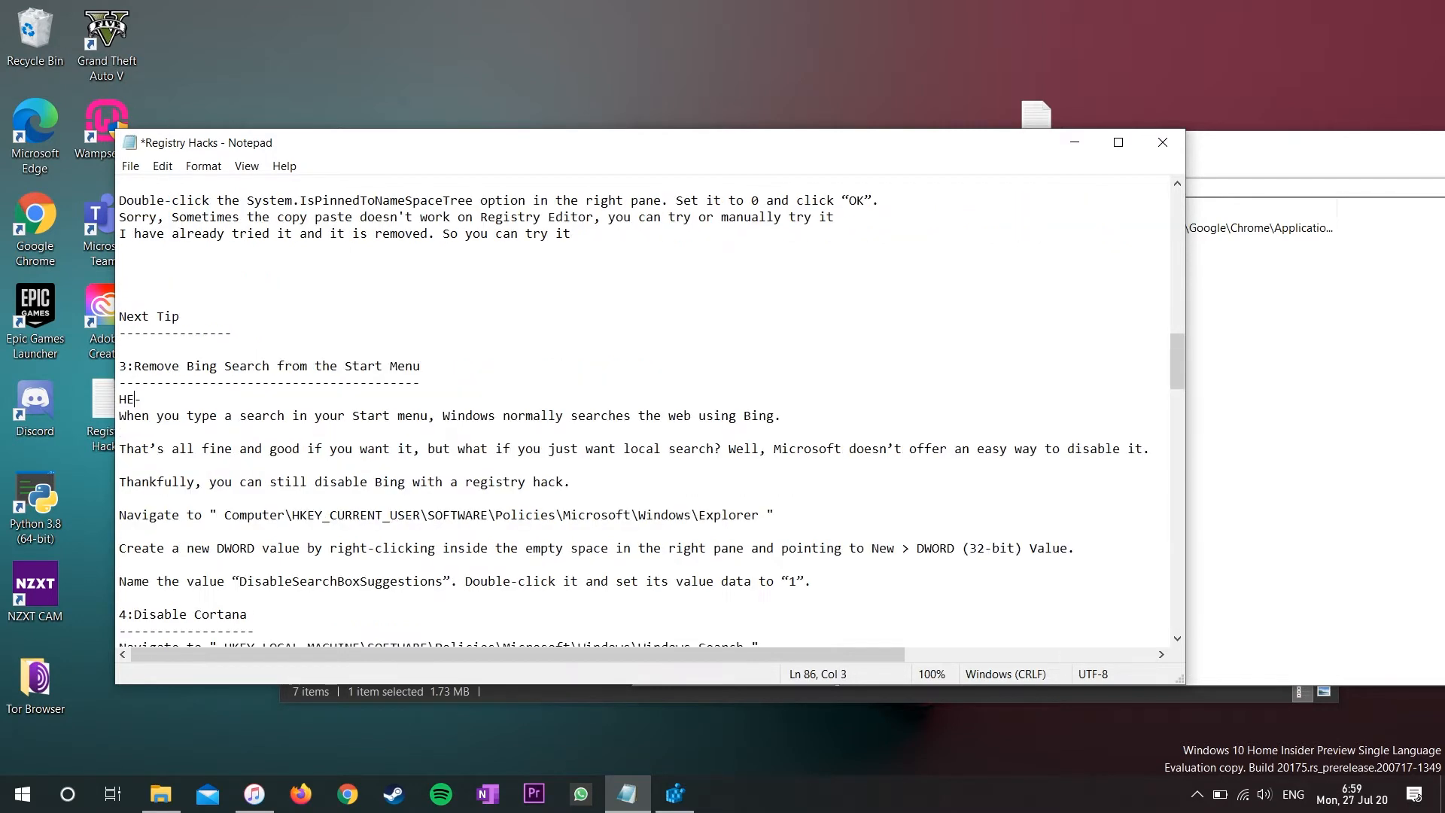
- Complete the first note line under the third tip's heading as "HEre also I have already tried this tip, so I can't show this on my PC"
type("re aks")
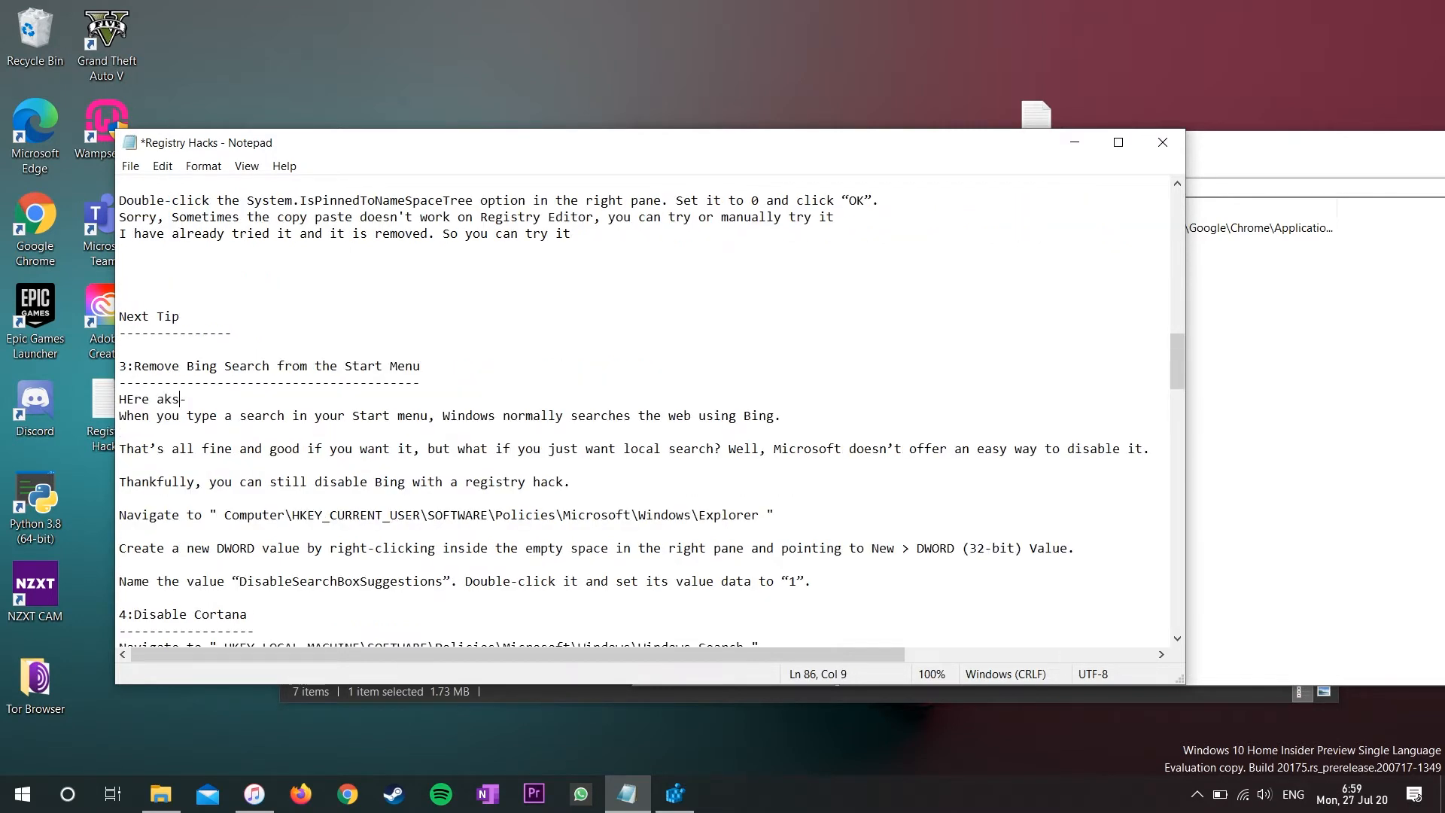
key("BackSpace")
type("lso I have alrea")
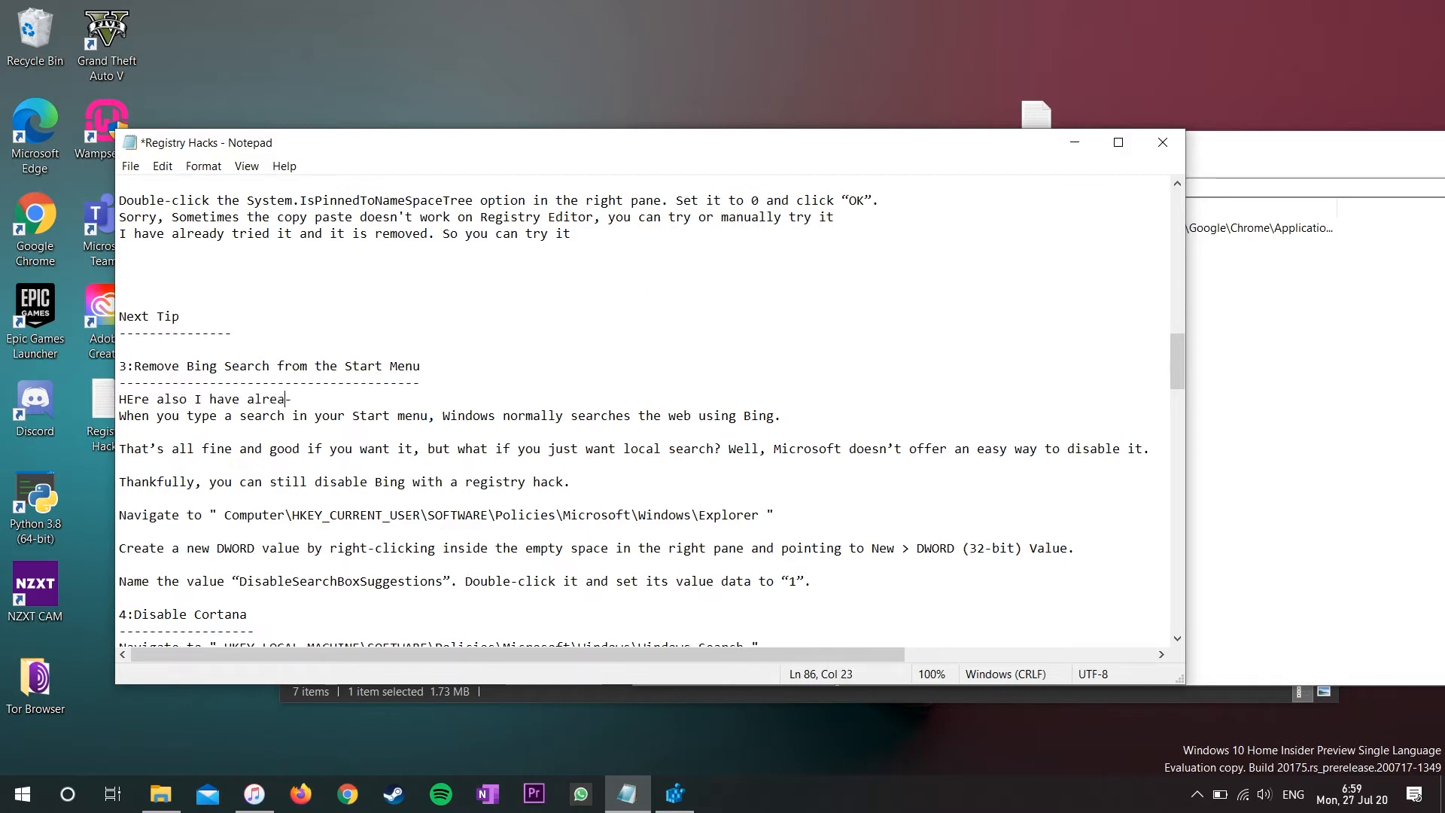
type("dy tried this tip")
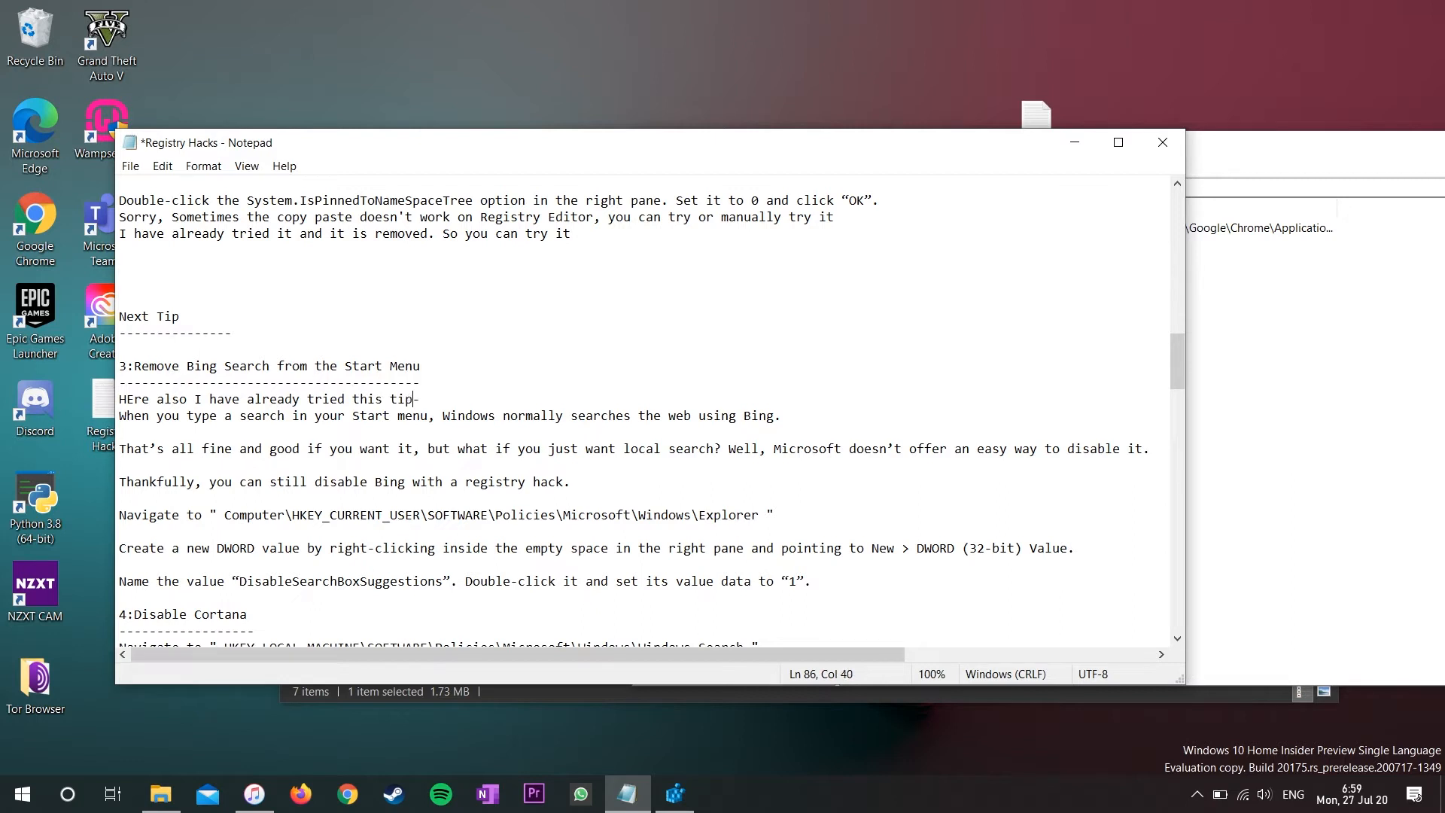
type(", so I can")
key("BackSpace")
type("'t show this on my p")
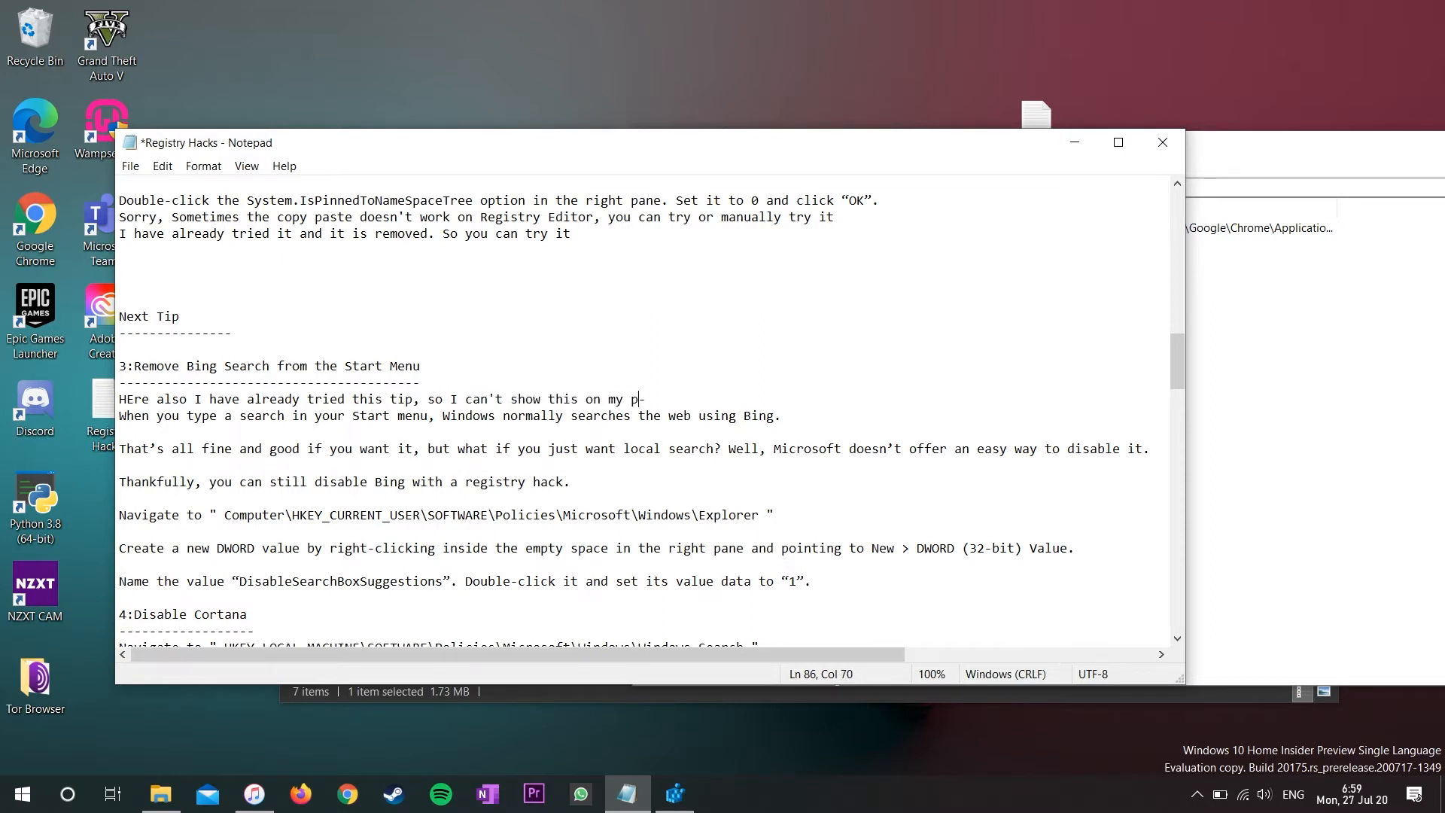
key("BackSpace")
type("PC")
- Add "You have to manually try this feature" as a second note line under the third tip and start a new line
key("Return")
type("You ")
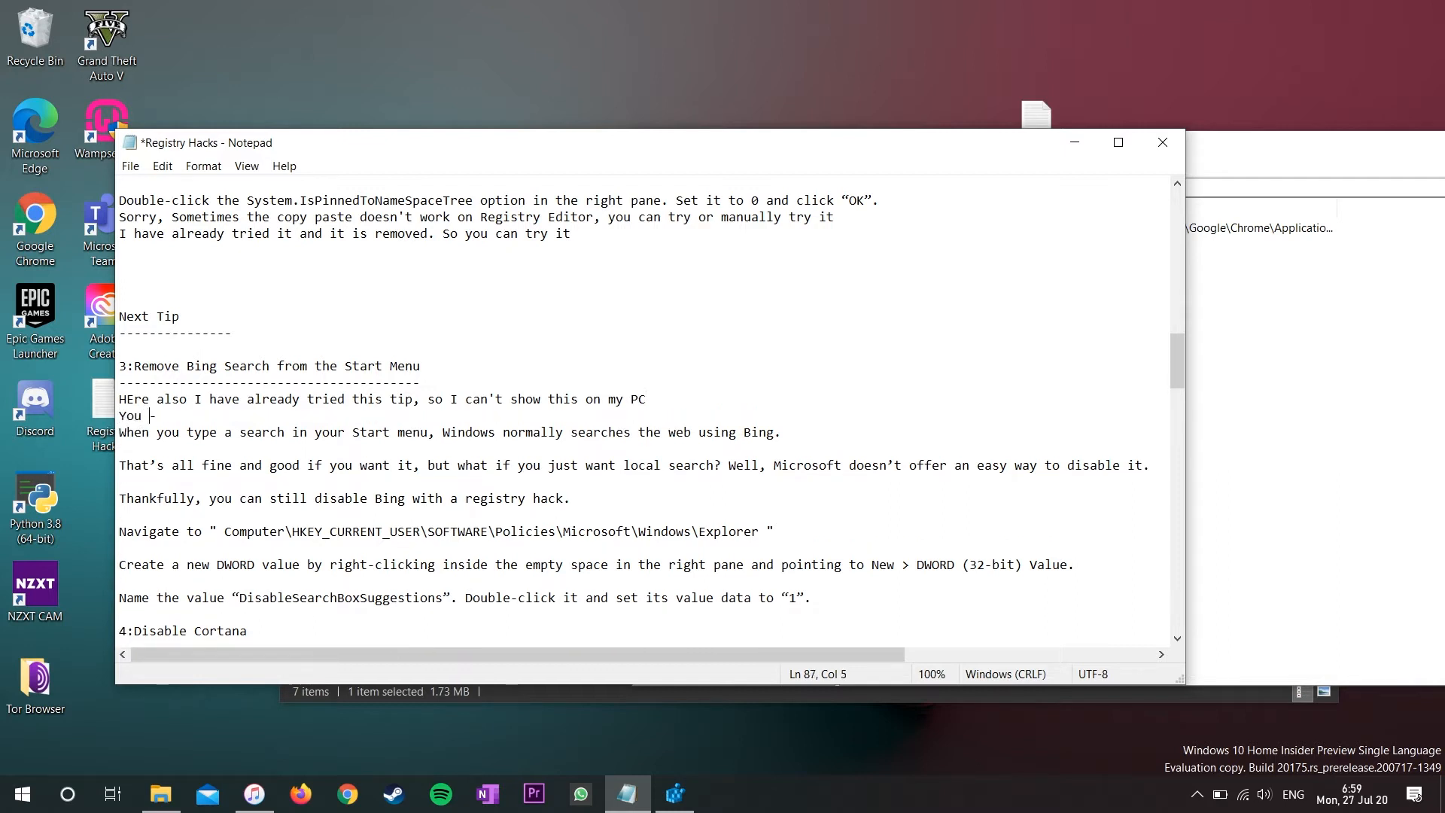
type("have to manually try this feature")
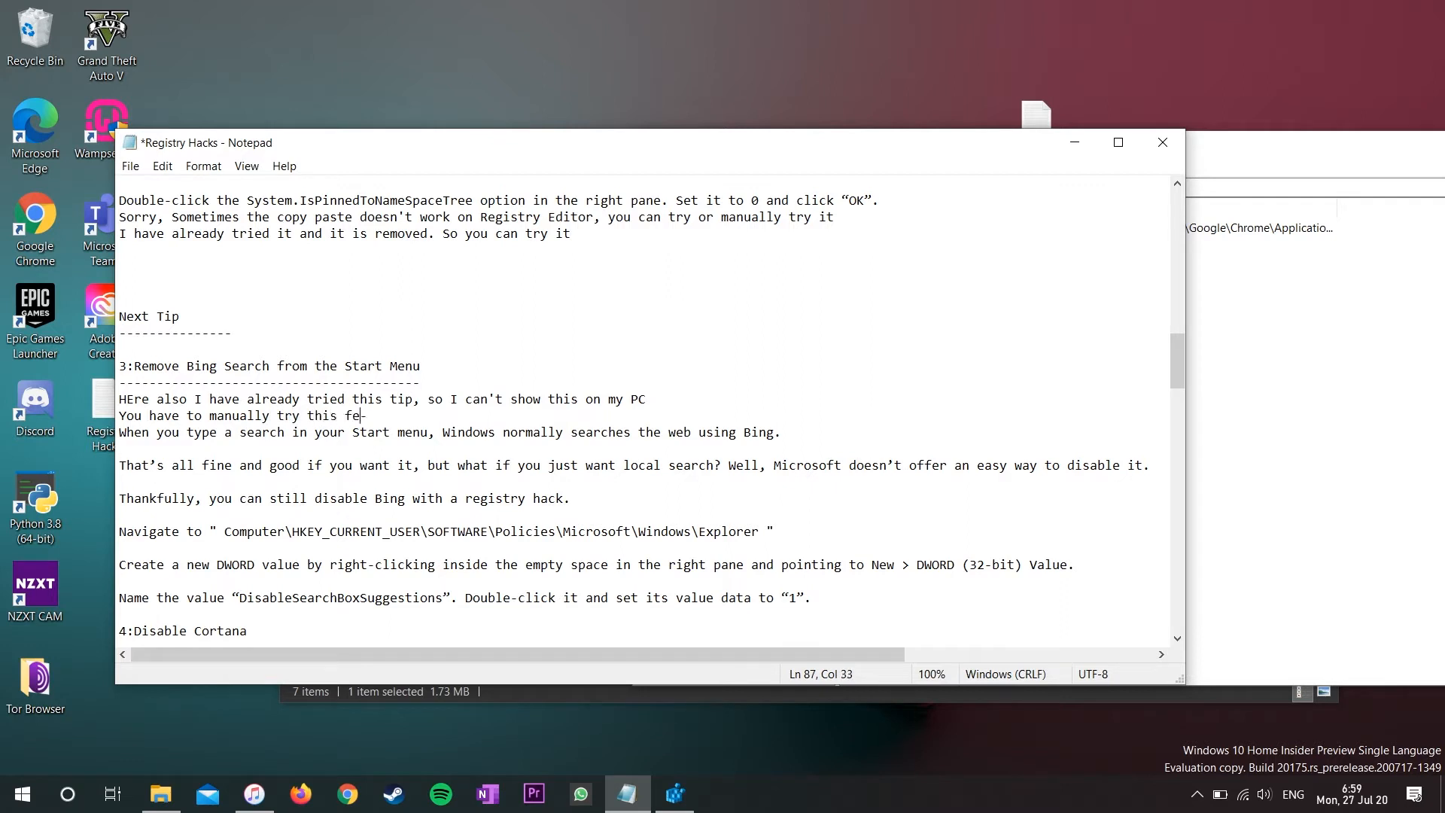
key("Return")
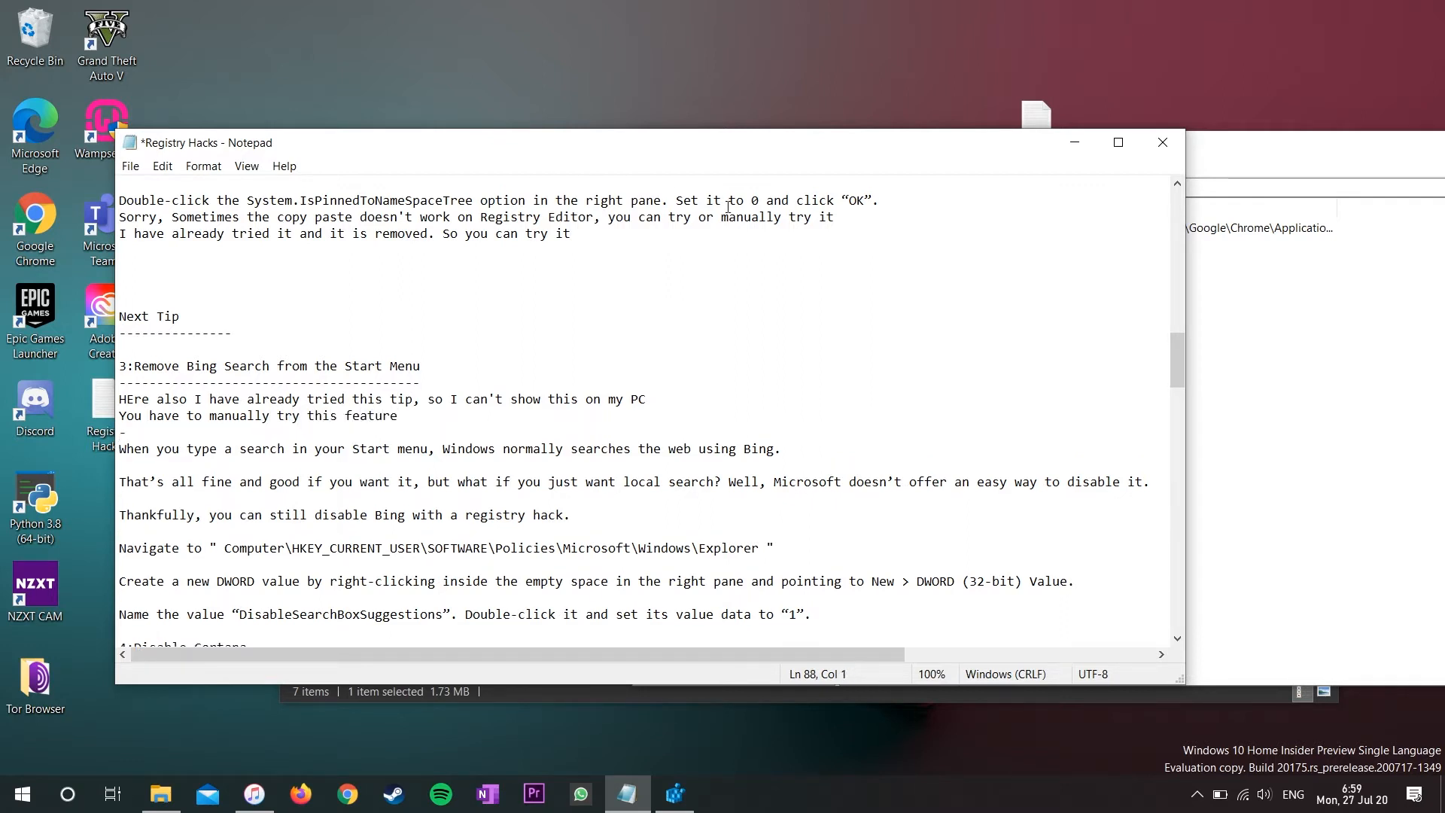
- Examine the third tip's Explorer key path, its DWORD creation instruction, and the value name DisableSearchBoxSuggestions
scroll(383, 449, "down", 2)
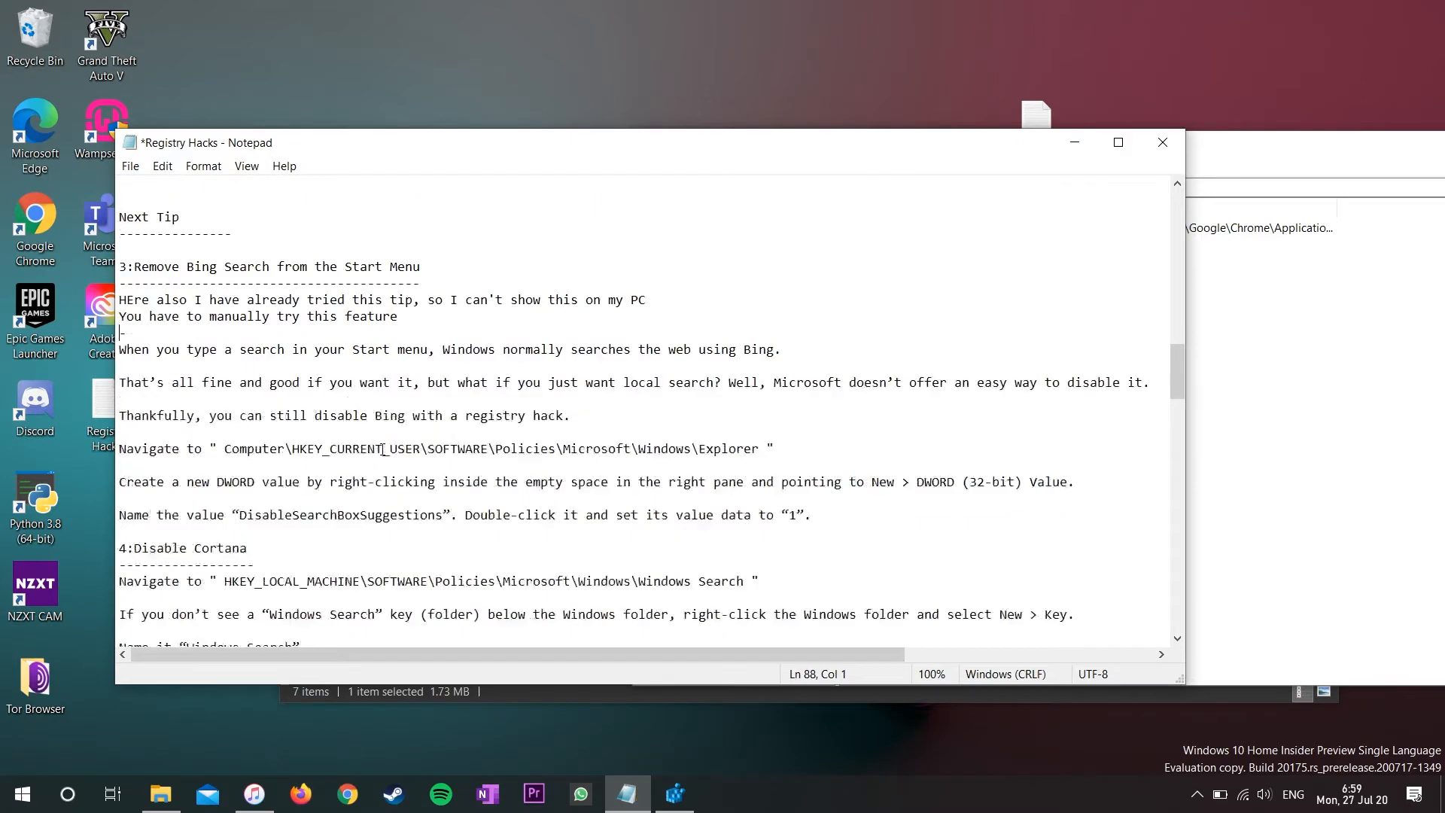
left_click(121, 451)
left_click_drag(121, 452, 760, 451)
left_click(761, 452)
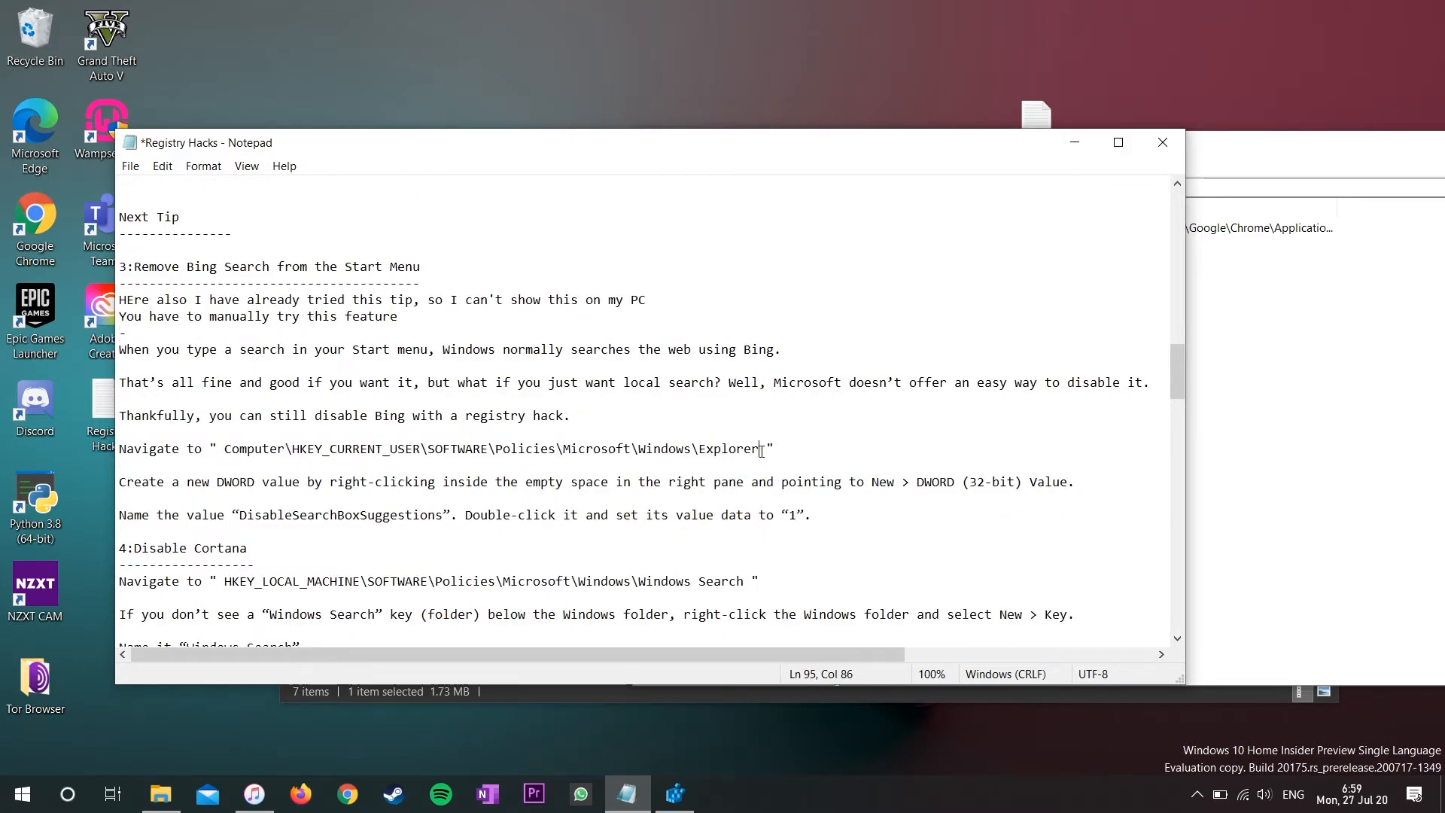
left_click_drag(161, 489, 1084, 489)
left_click(1084, 489)
left_click_drag(239, 516, 443, 523)
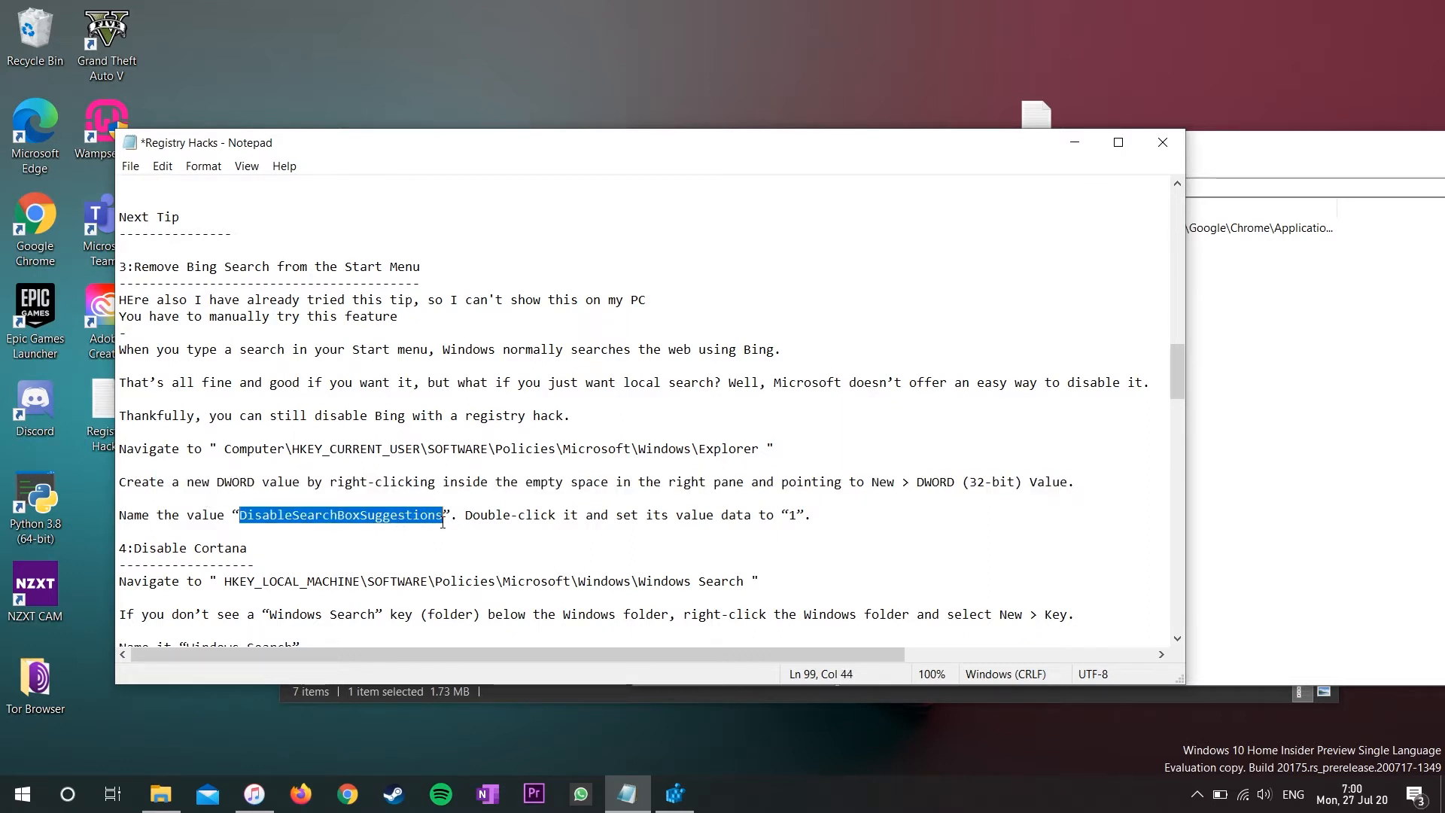
left_click(443, 523)
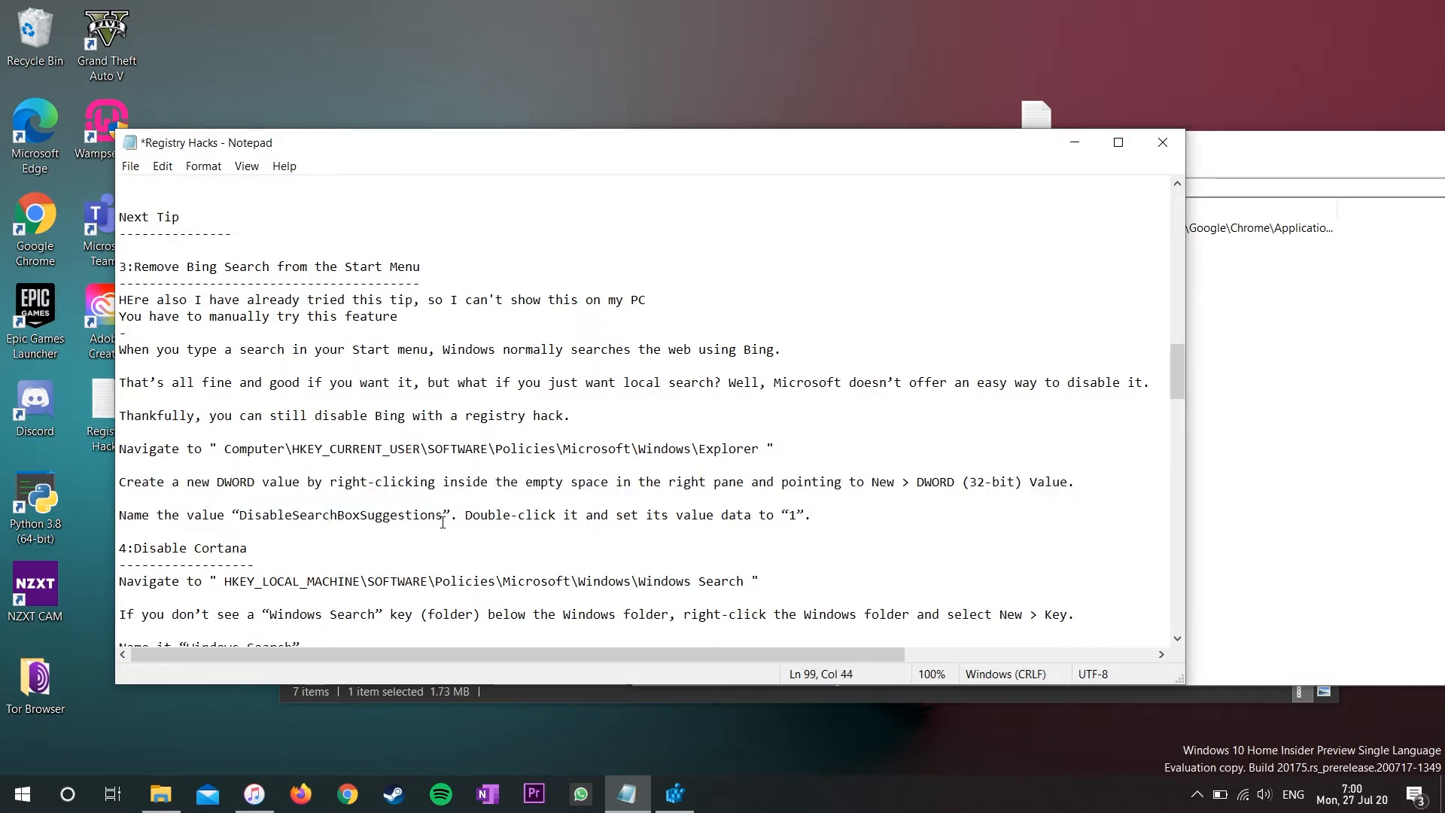
- Below the third tip, add "I will paste these registries in the chat box or description, so you can copy paste these to your registries" and a smiley
left_click(797, 518)
key("Down")
key("Return")
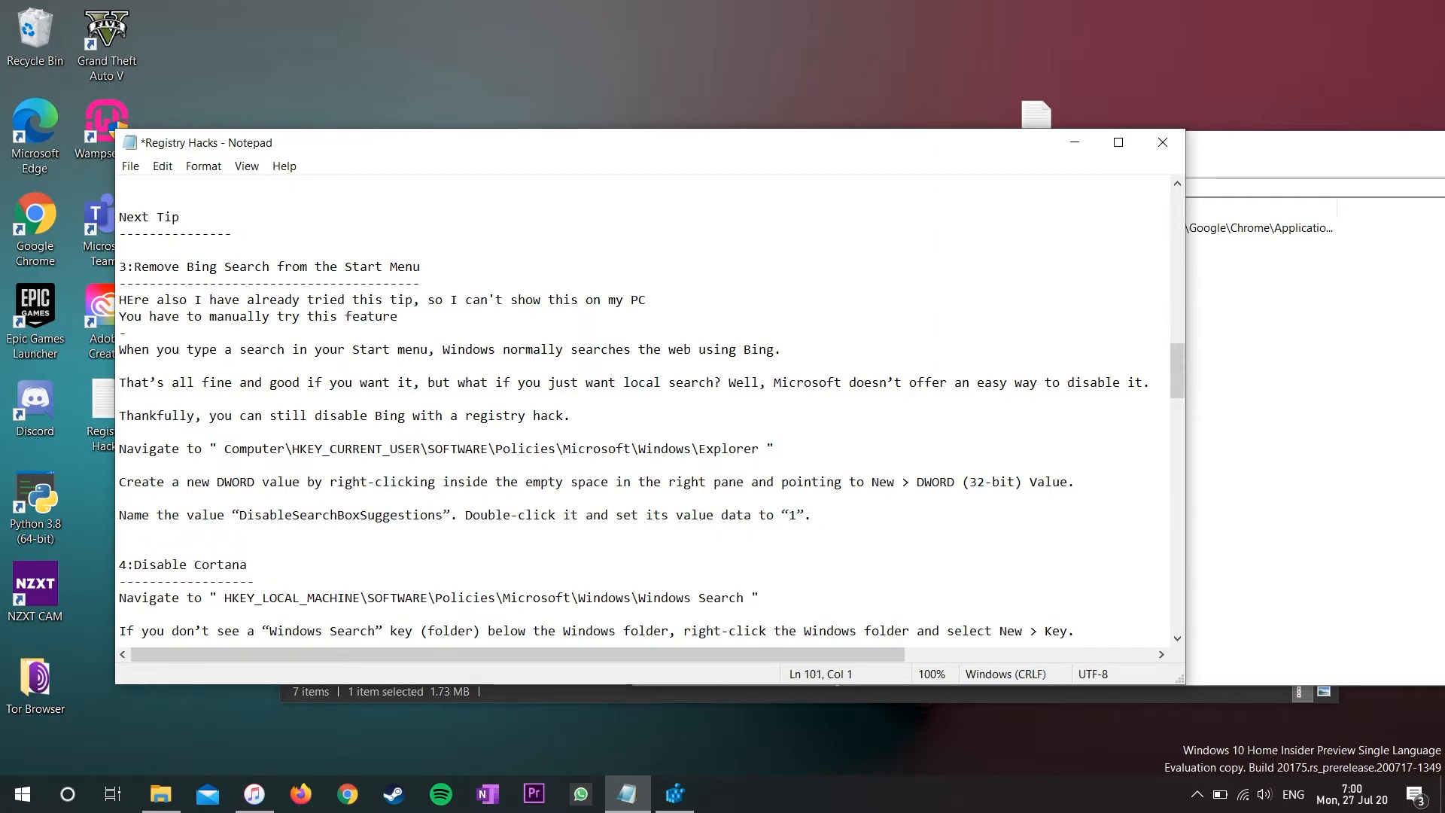
type("I will paste these registries in the chat box or description, so you can copy paste these to your registries  😀")
- Under "4:Disable Cortana", add notes on disabling Cortana by the following key, having tried all the Disable tips, and needing to try these manually
left_click_drag(130, 415, 251, 419)
left_click(252, 419)
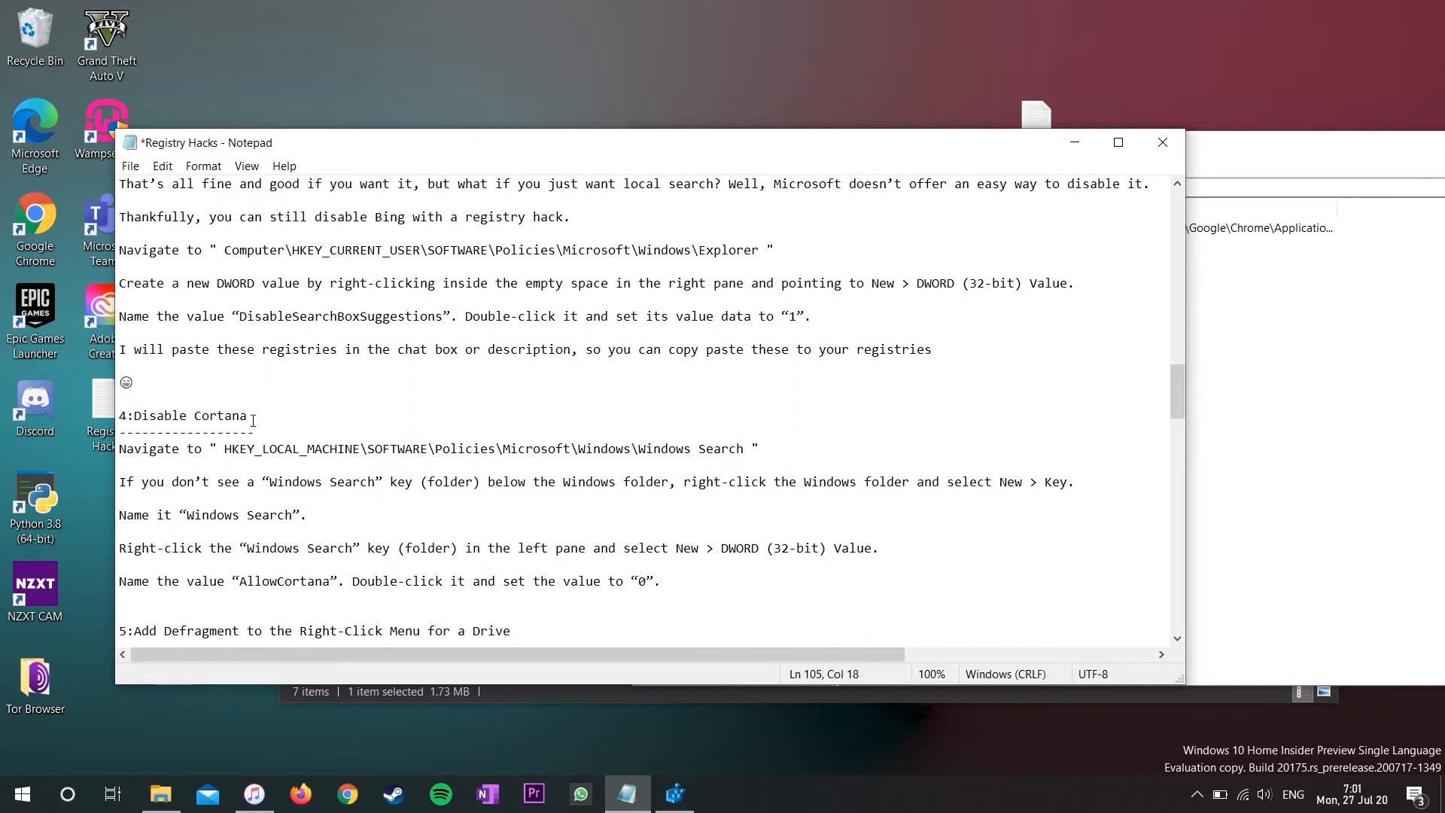
type("You can also disable cortana by the following key ' I have tried all these Disable tips, so I have to create a new key So You have to try these manually")
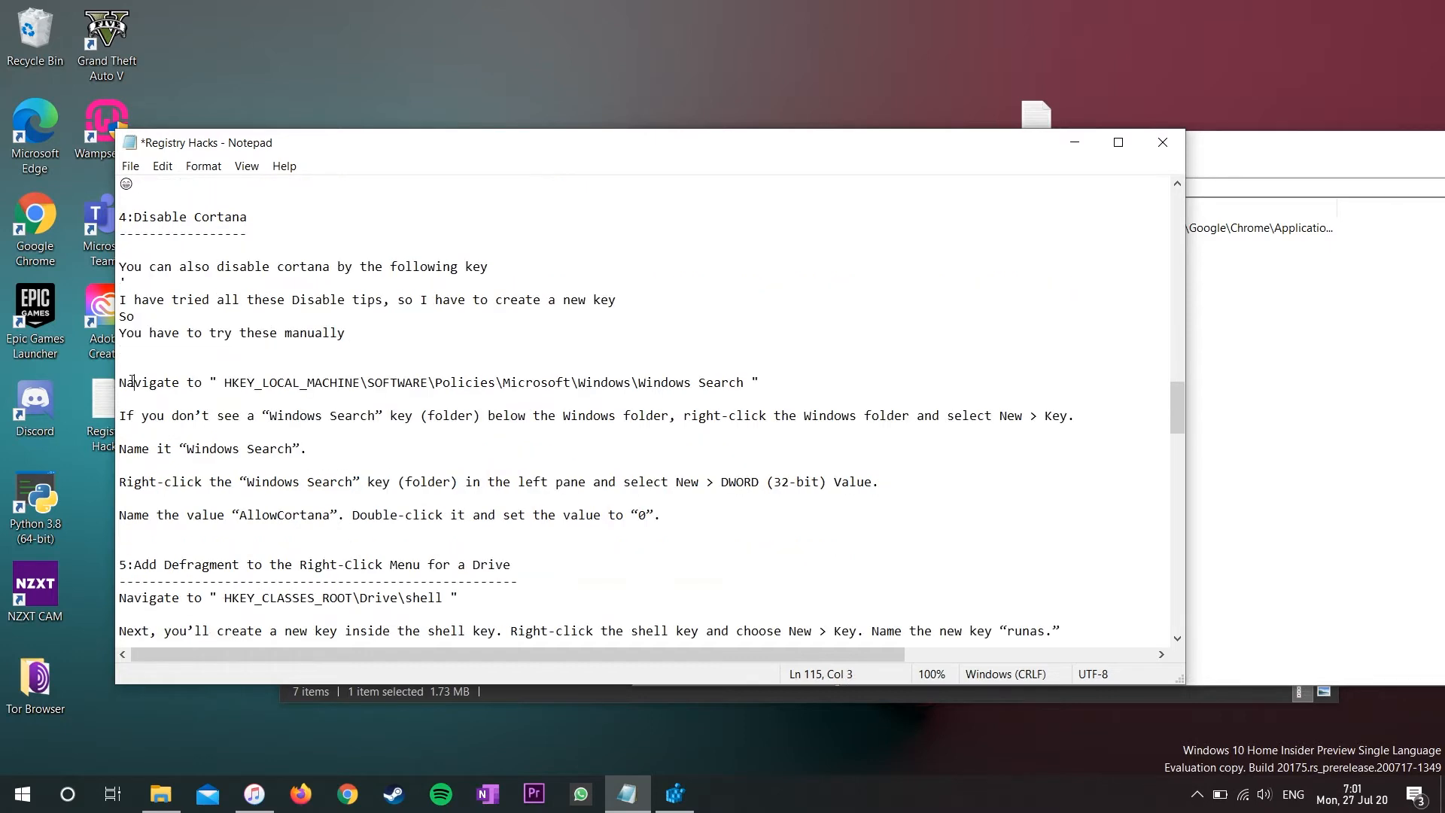
- Highlight the Cortana tip's Windows Search key path, its key name, and the DWORD (32-bit) Value instruction for review
left_click_drag(134, 382, 642, 391)
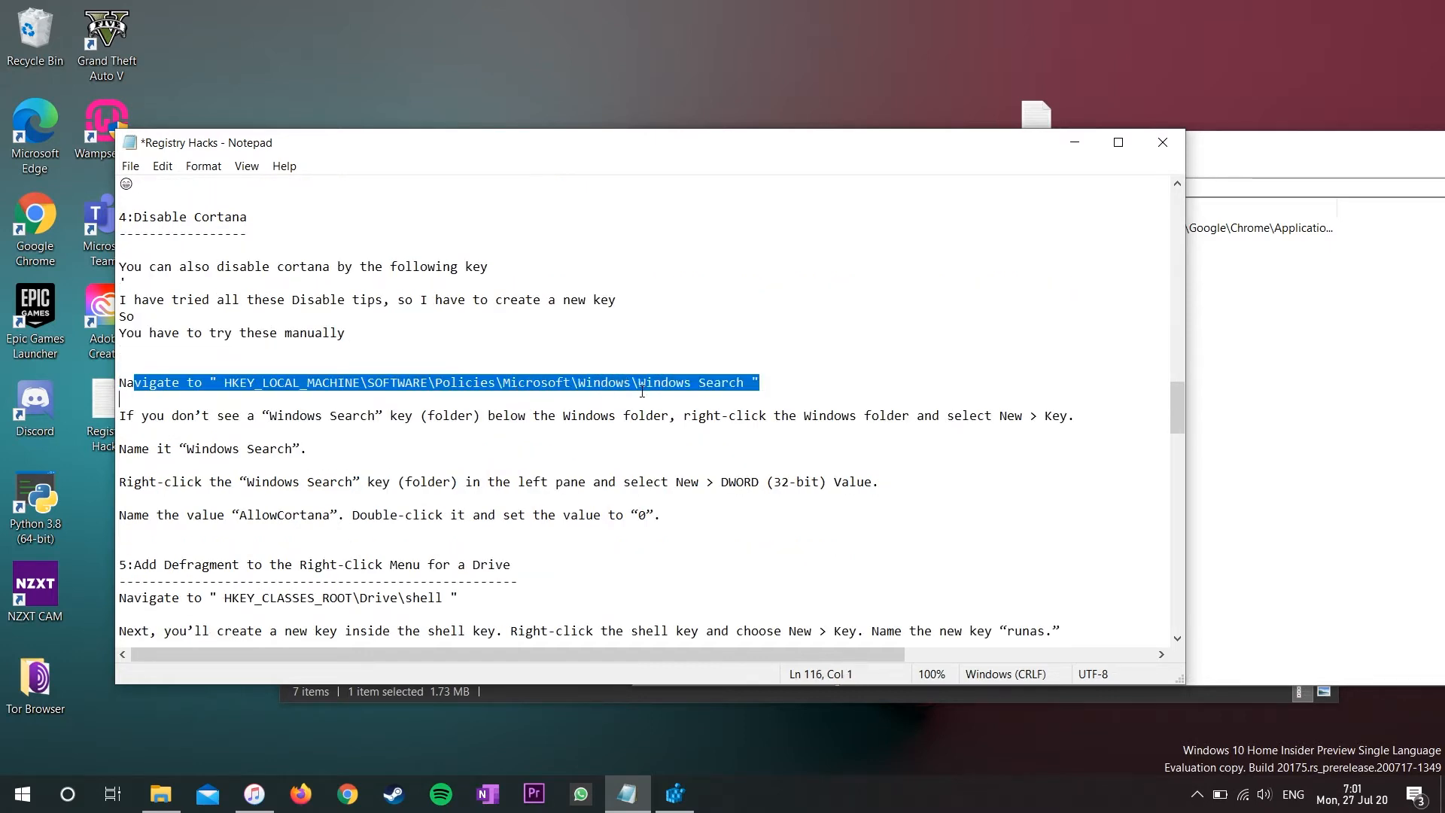
left_click(642, 391)
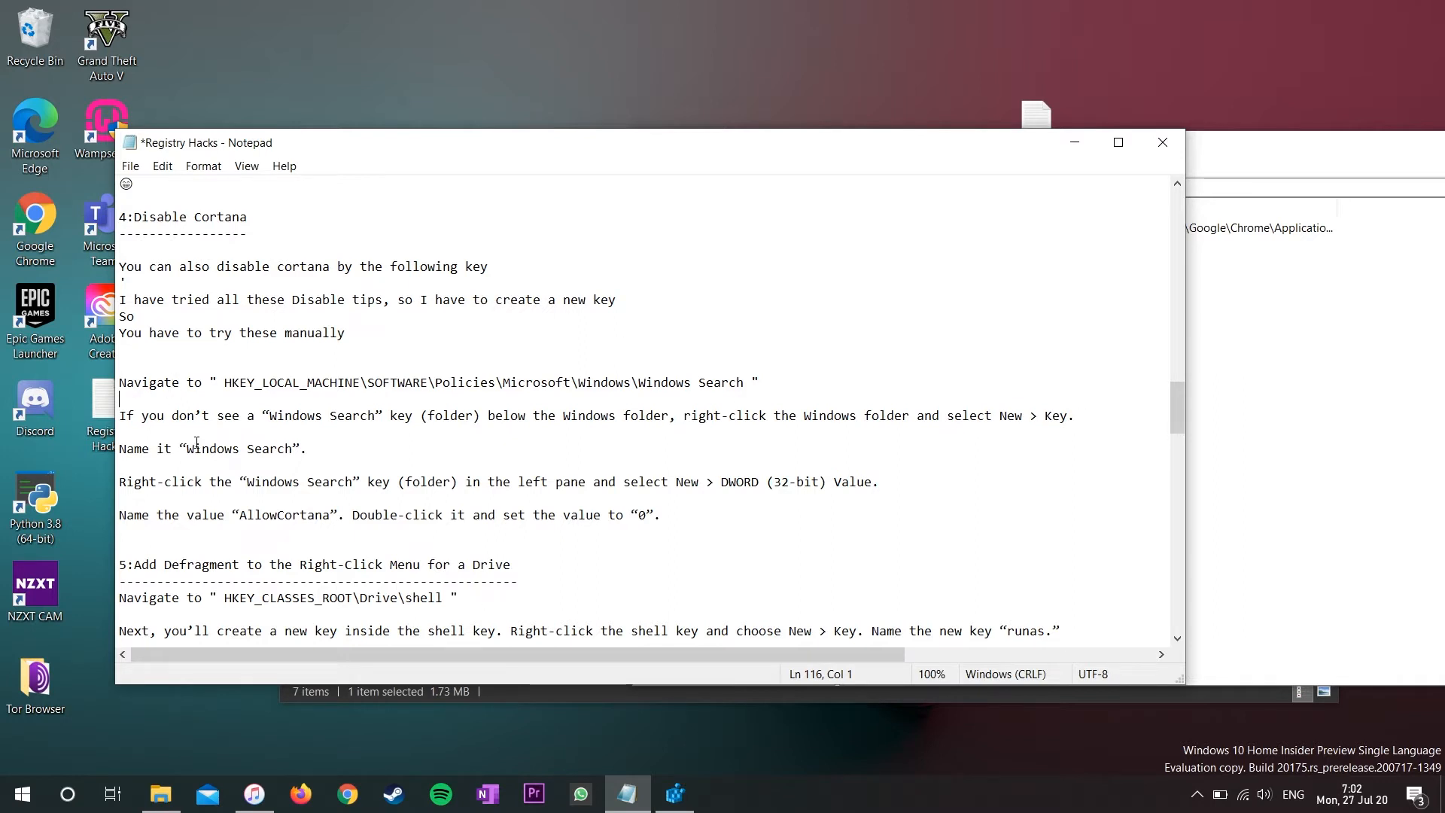
left_click_drag(186, 449, 292, 451)
left_click(292, 451)
left_click_drag(136, 482, 896, 481)
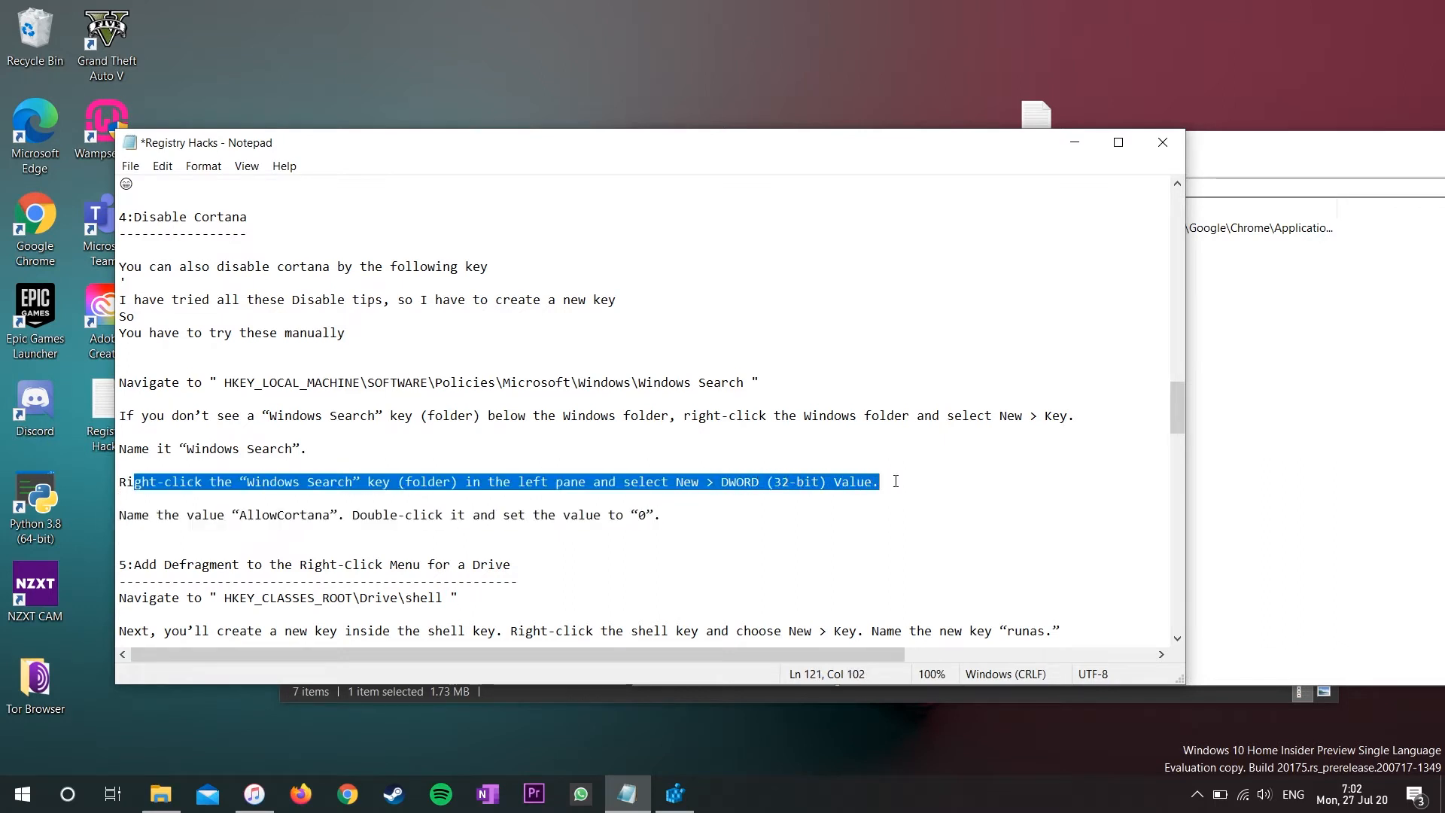
- Insert a line reading "Like" below the Cortana tip's DWORD (32-bit) Value instruction, followed by a new line
left_click(925, 481)
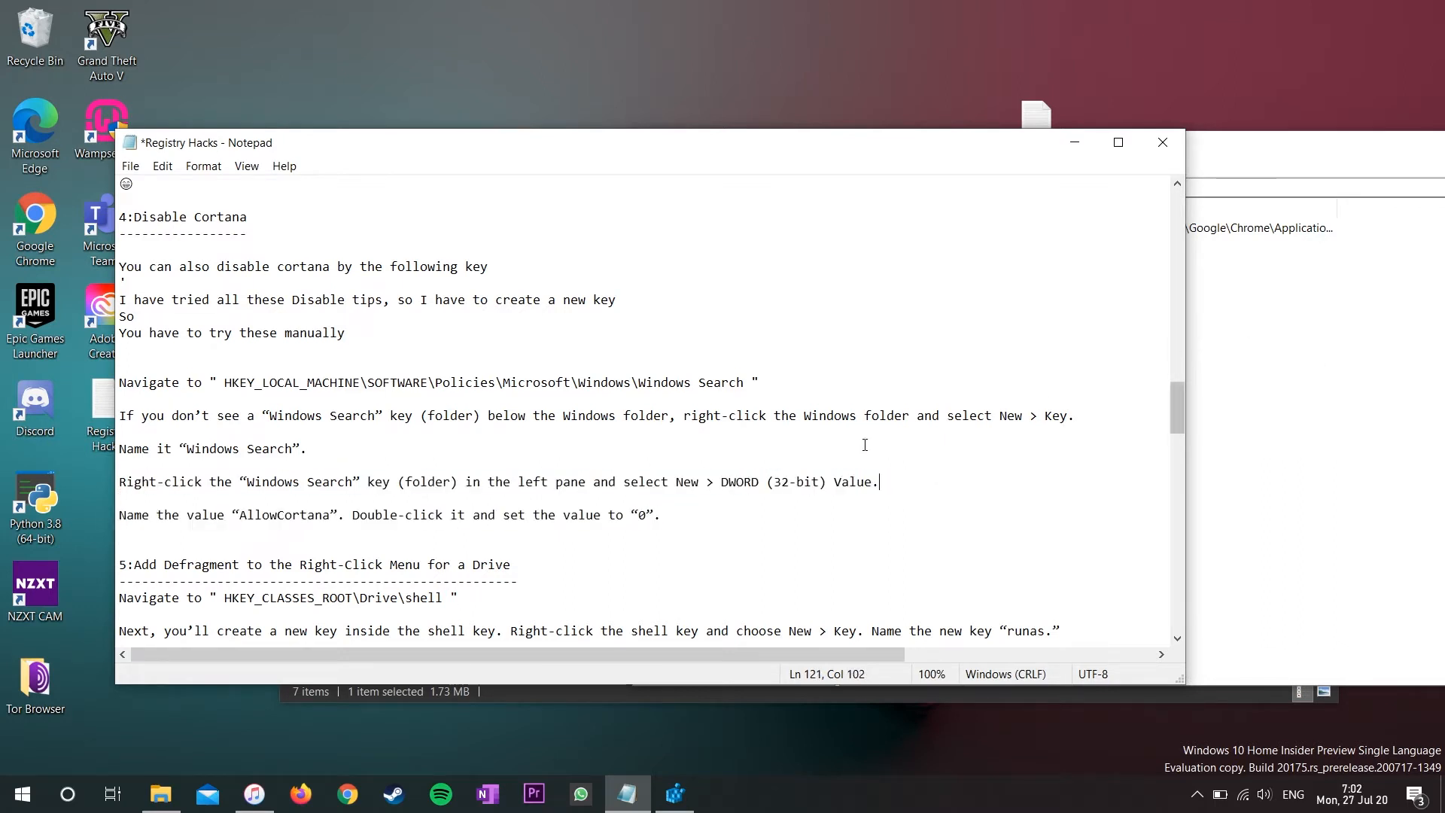
key("Return")
type("Like")
key("Return")
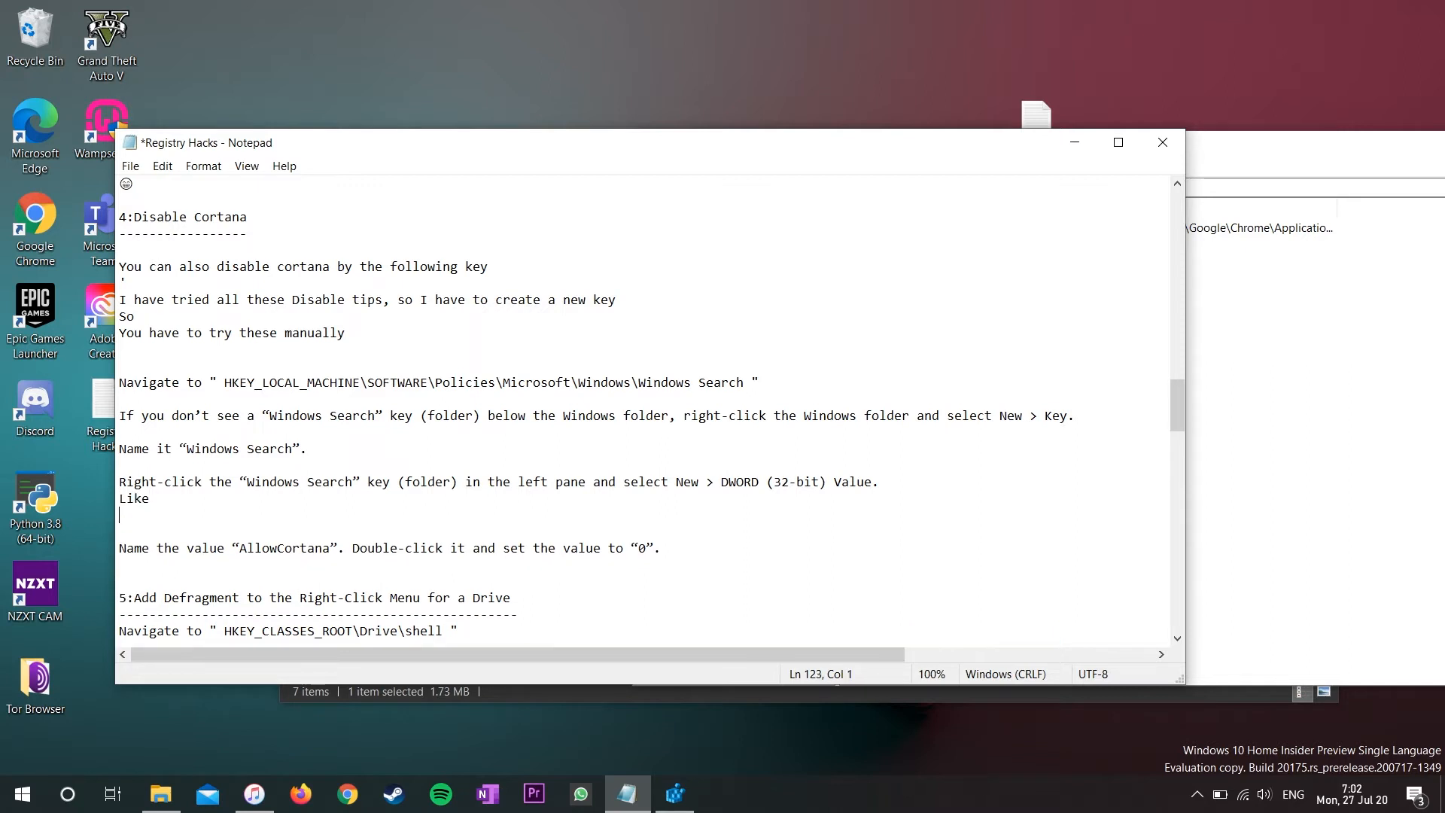
- Switch to Registry Editor, show the options for creating new items in a CLSID subkey, and return to the Notepad notes
left_click(1298, 384)
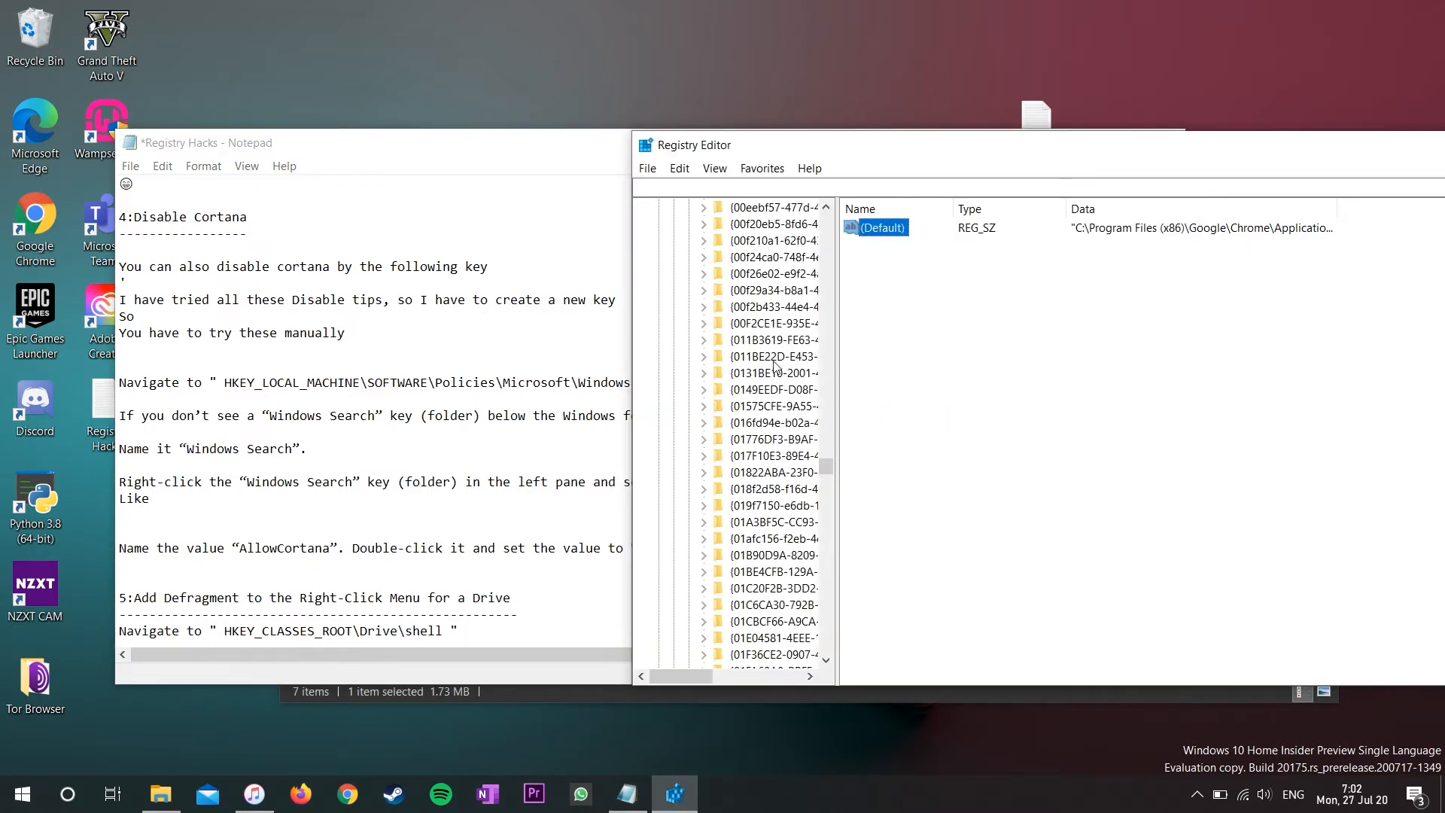
right_click(772, 361)
mouse_move(813, 392)
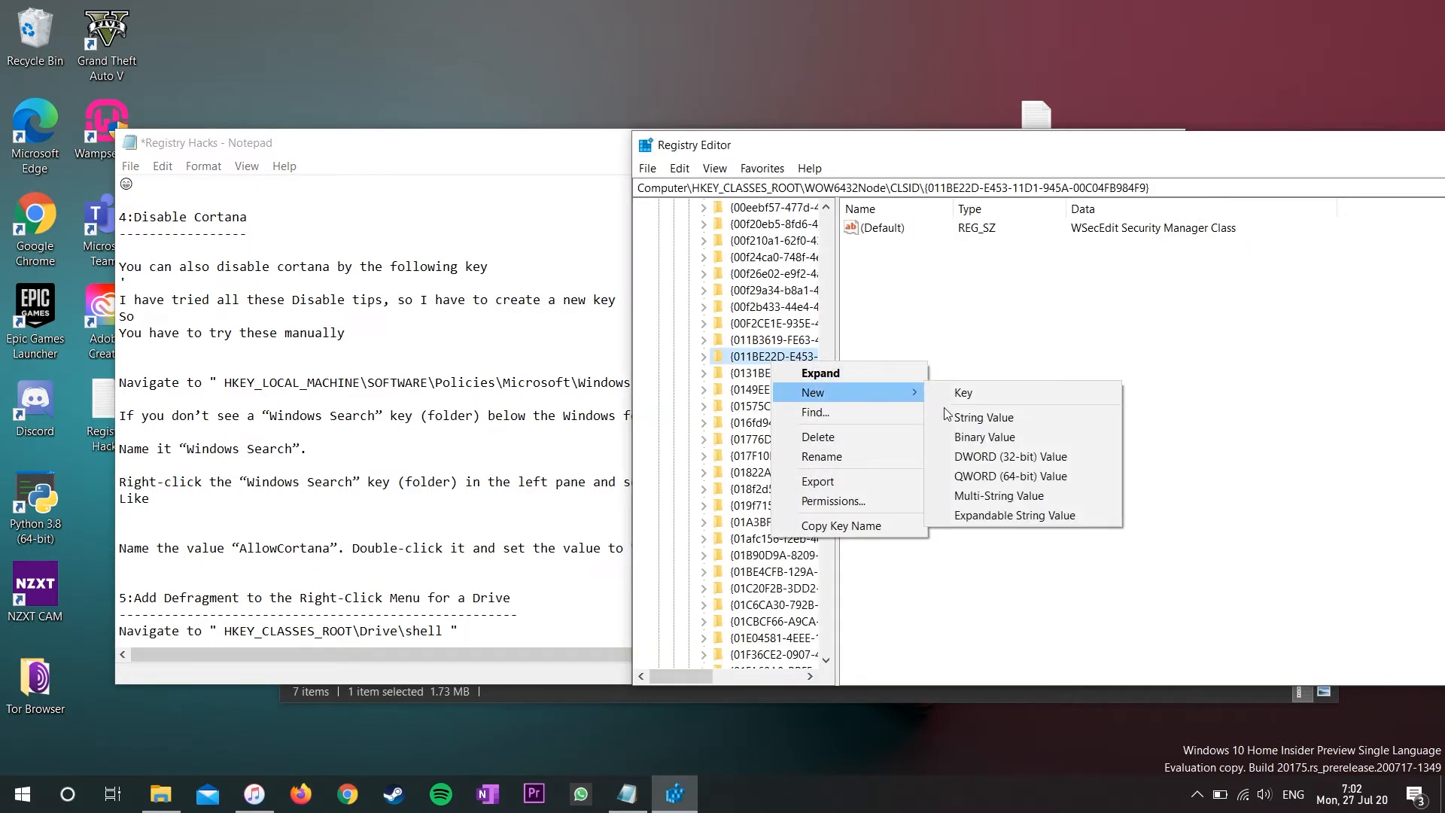
left_click(413, 548)
- Point out the AllowCortana value name and its value data of 0 in the Cortana tip
scroll(227, 502, "down", 1)
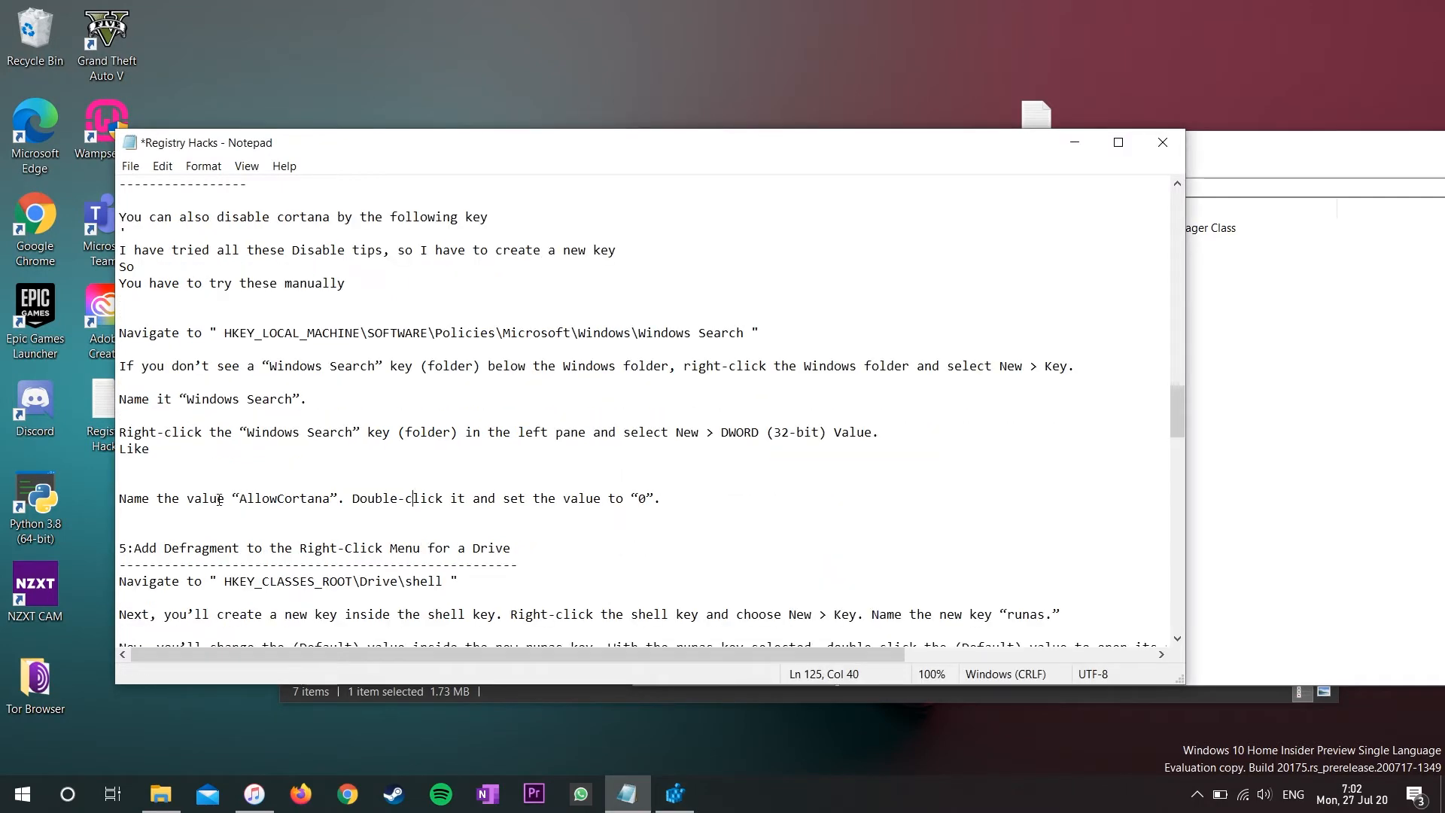
left_click_drag(240, 498, 332, 500)
left_click(333, 502)
left_click(644, 501)
- Add "Now we're going to one of my favourite tip" above the fifth tip and highlight the Add Defragment heading
scroll(530, 541, "down", 2)
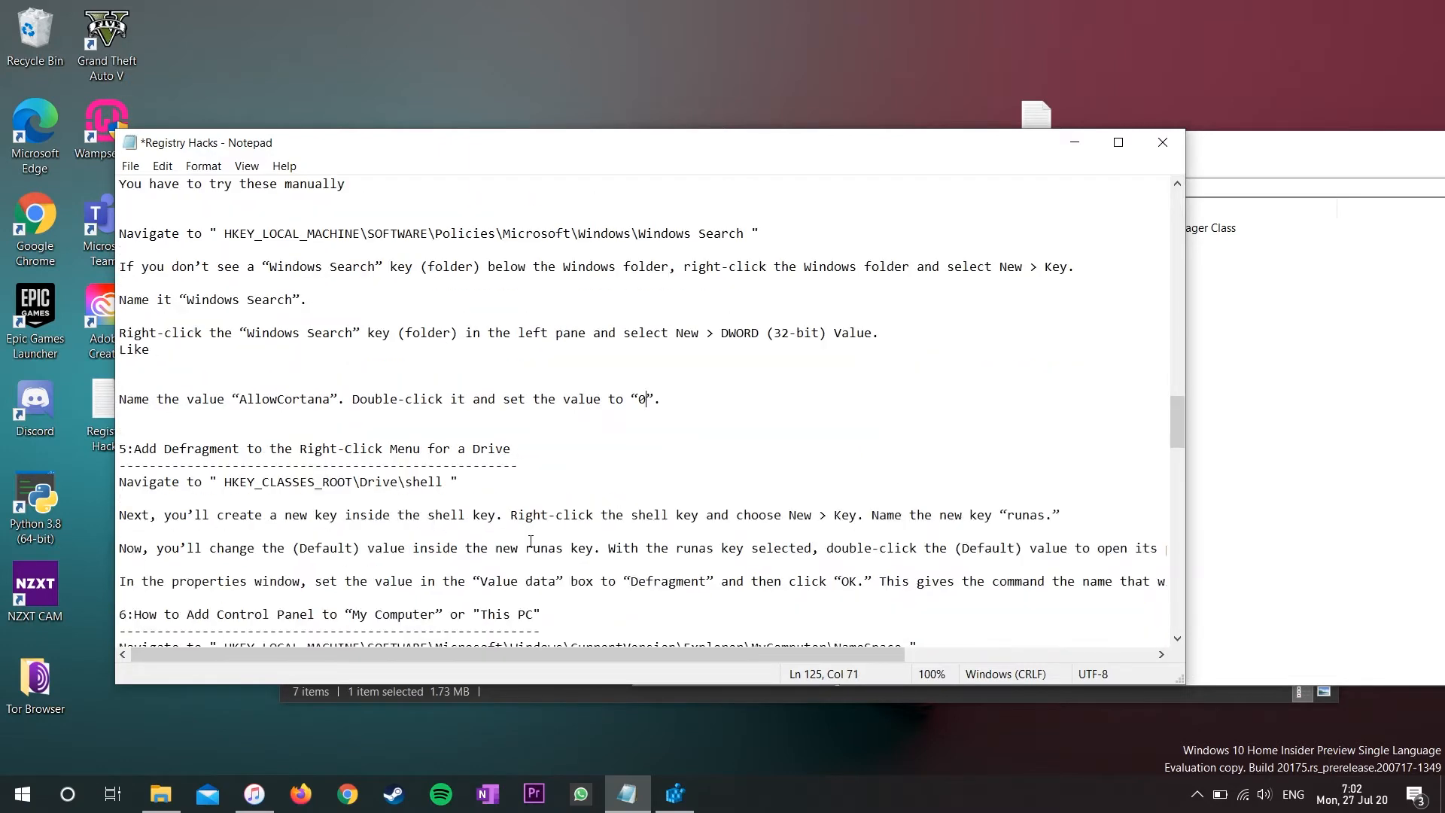
left_click(575, 438)
left_click_drag(134, 482, 546, 484)
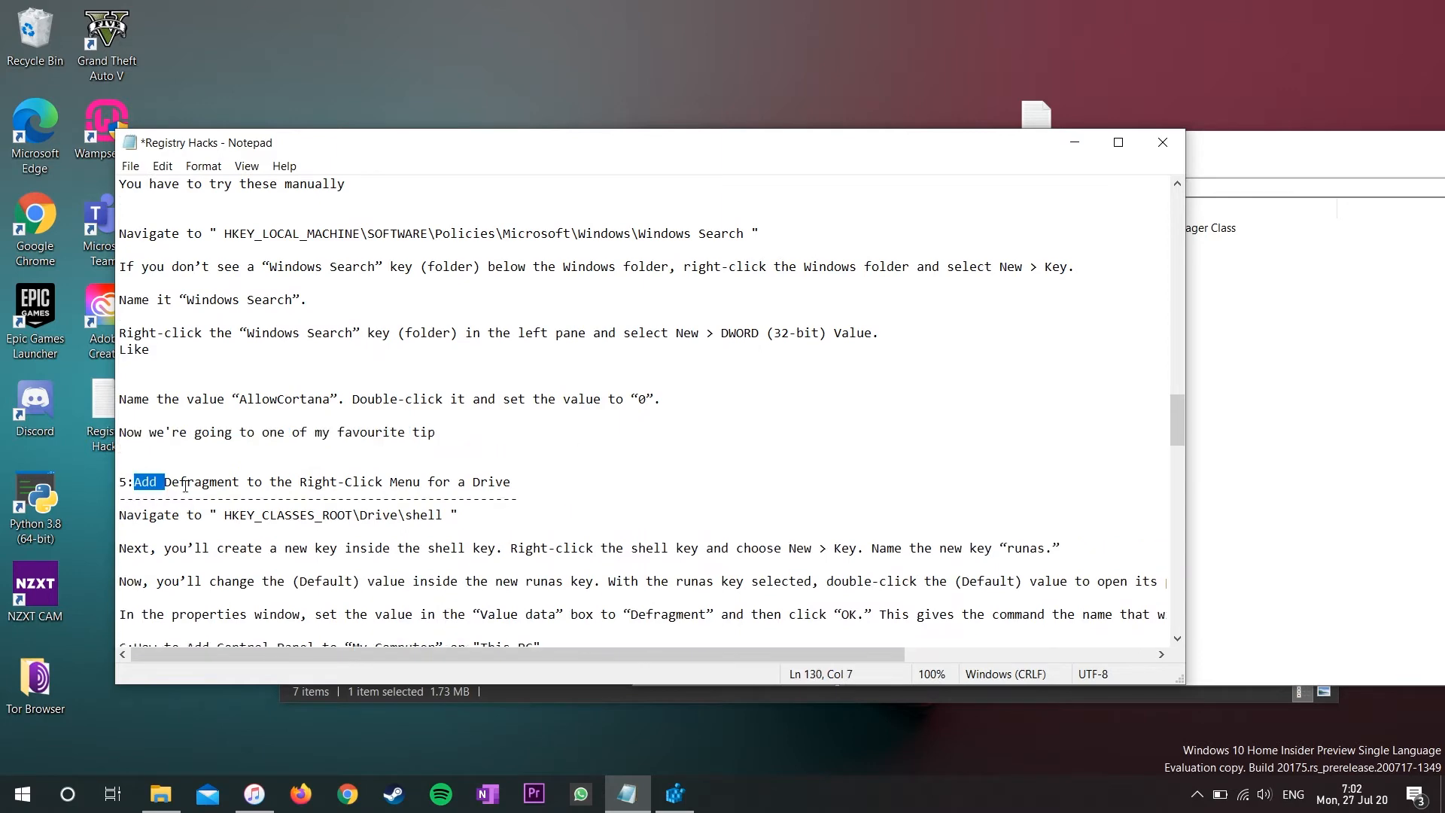
left_click(547, 484)
- Review the fifth tip's HKEY_CLASSES_ROOT\Drive\shell path and expand the Drive and shell keys in Registry Editor
scroll(546, 484, "down", 1)
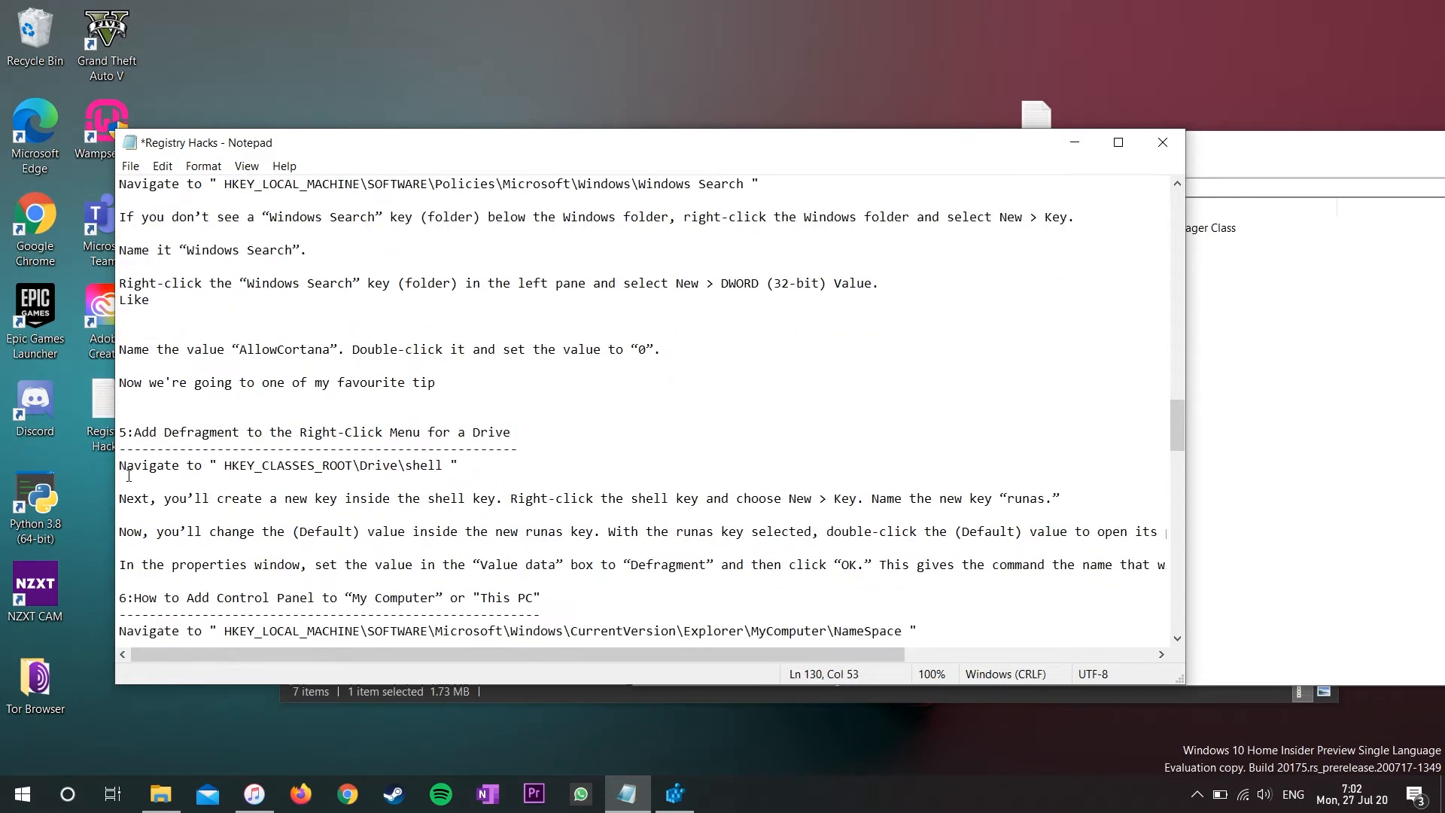
left_click_drag(228, 465, 454, 467)
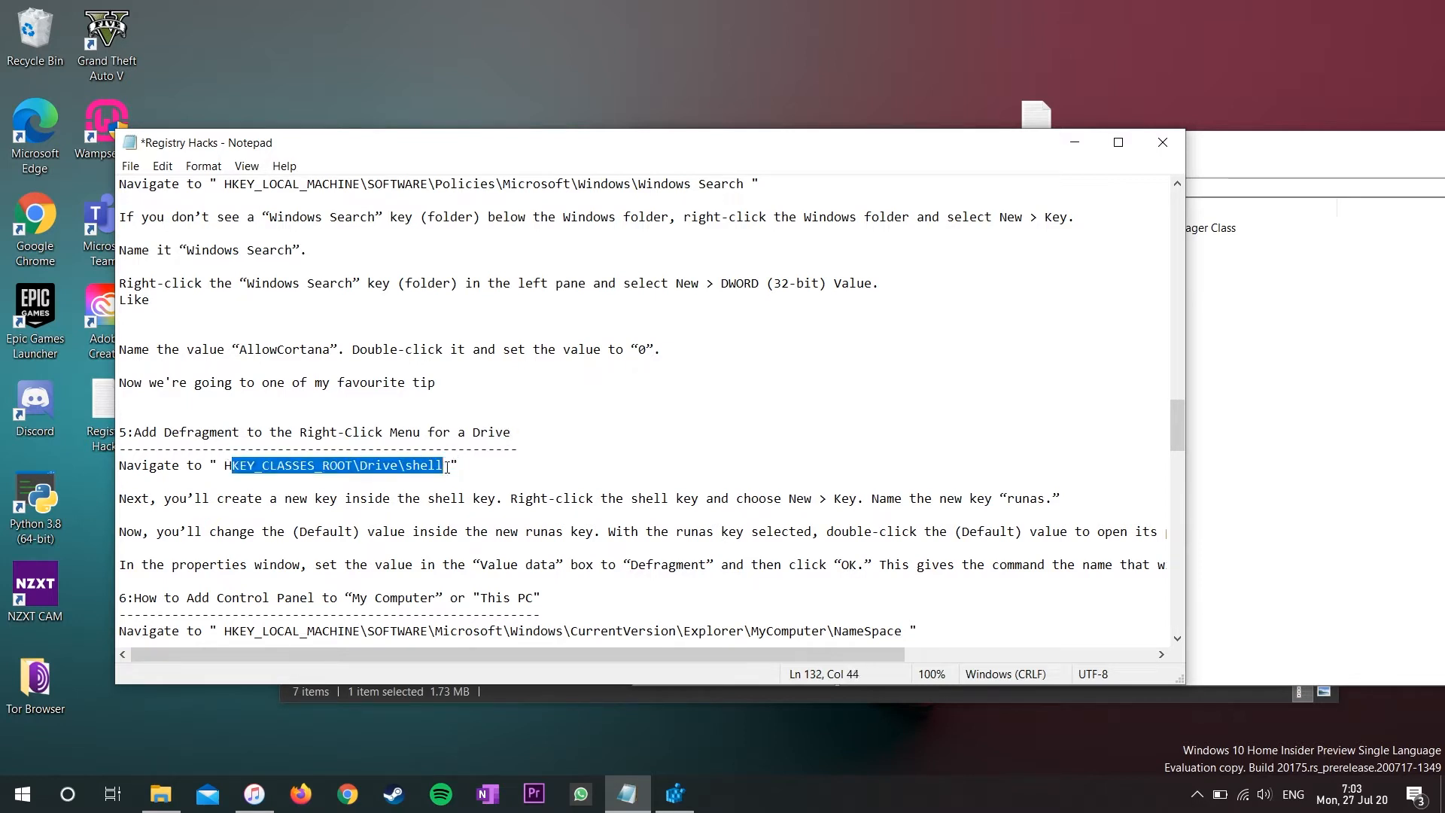
left_click(447, 467)
key("alt+Tab")
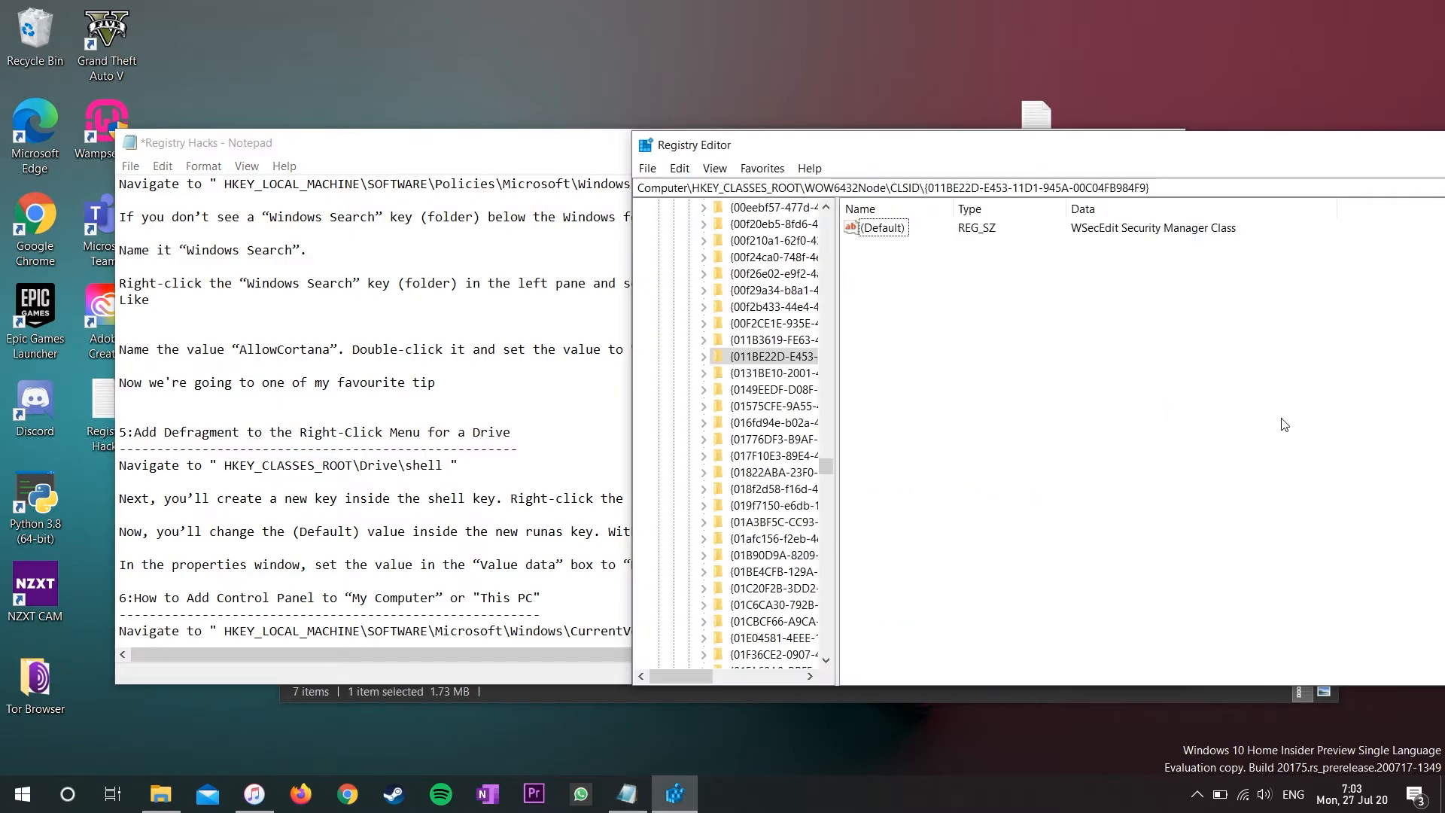
left_click(675, 522)
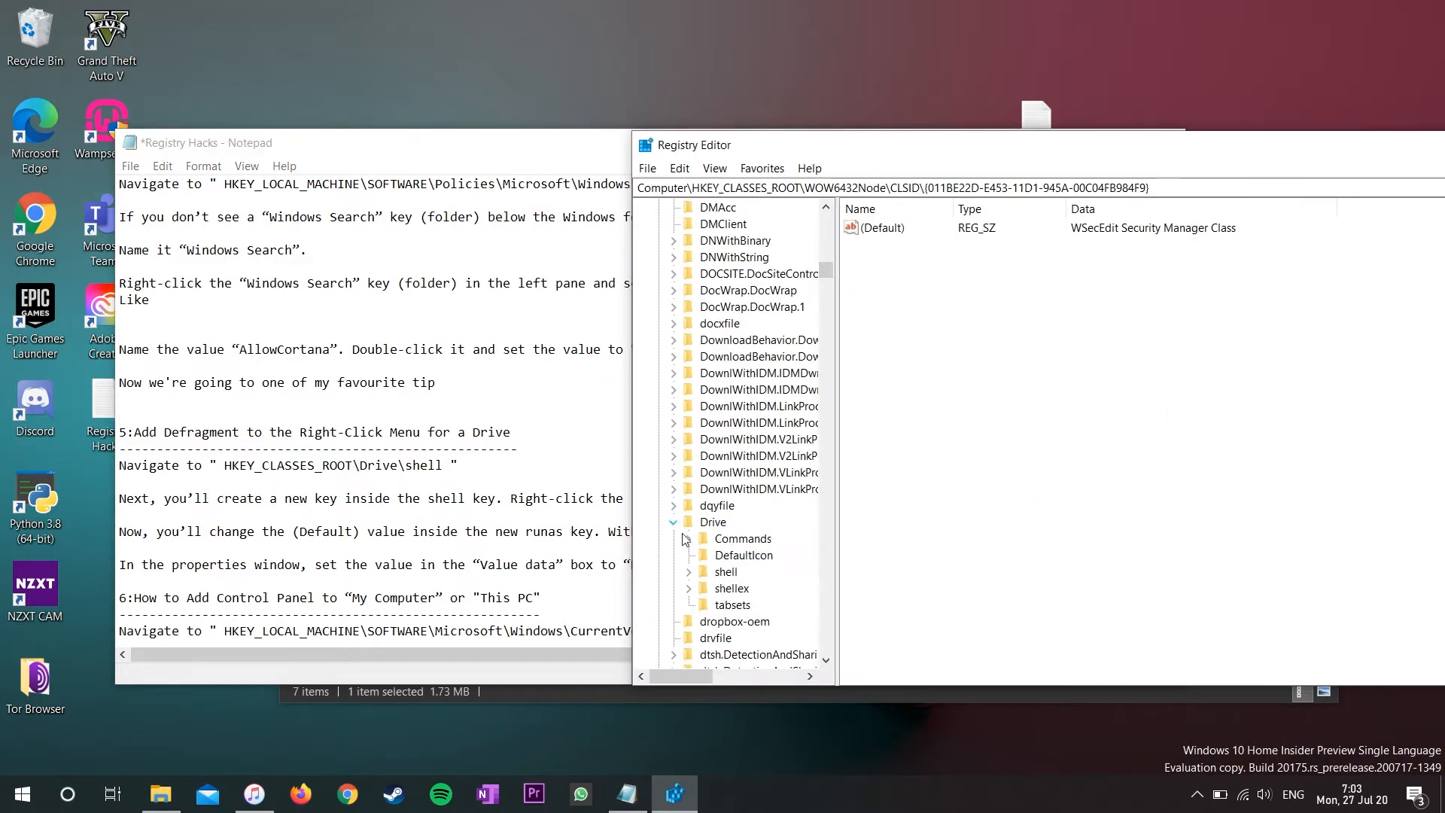
left_click(688, 573)
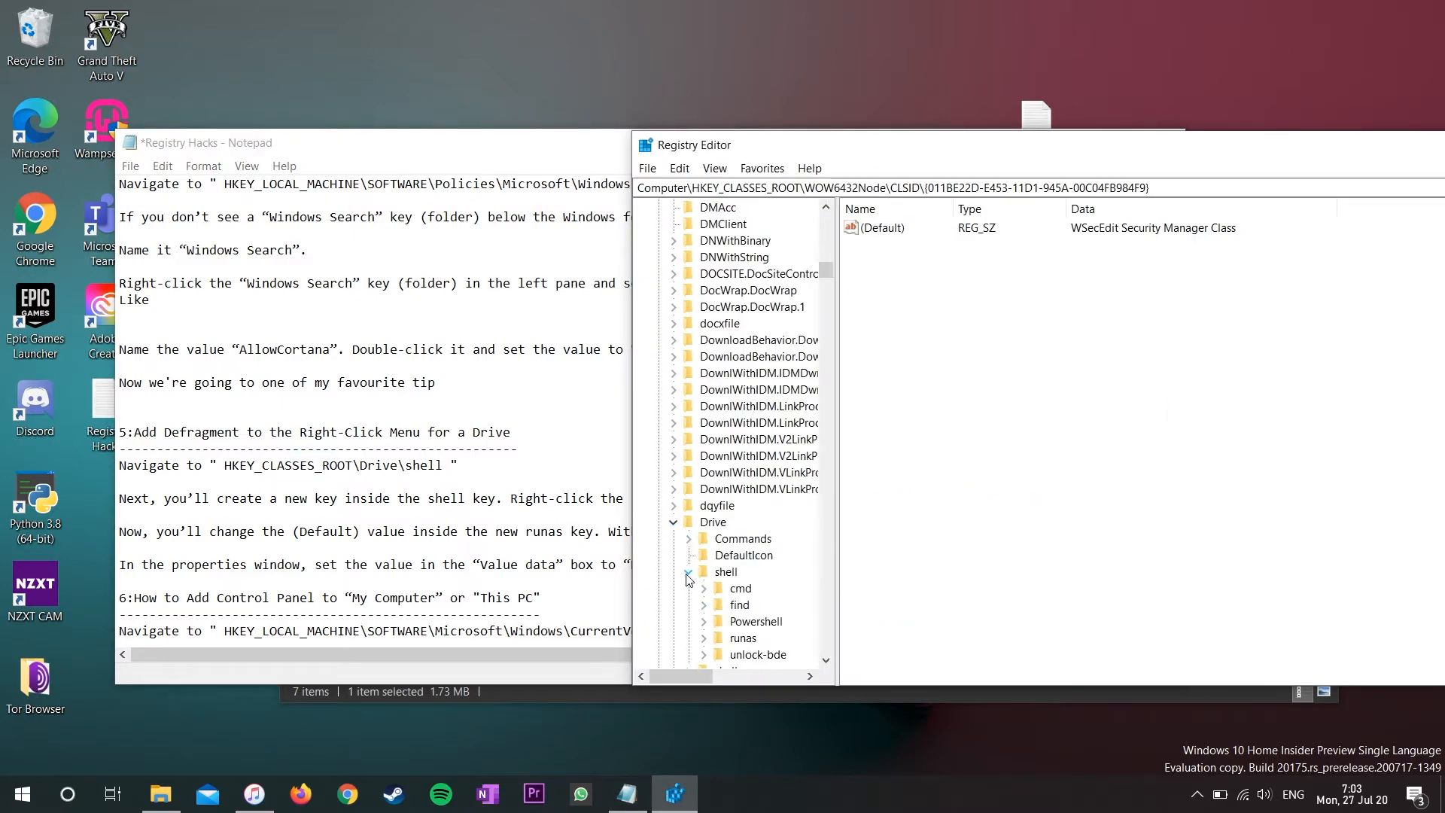
- Return to the Notepad notes and highlight the instruction to create a new key named runas inside the shell key
left_click(415, 499)
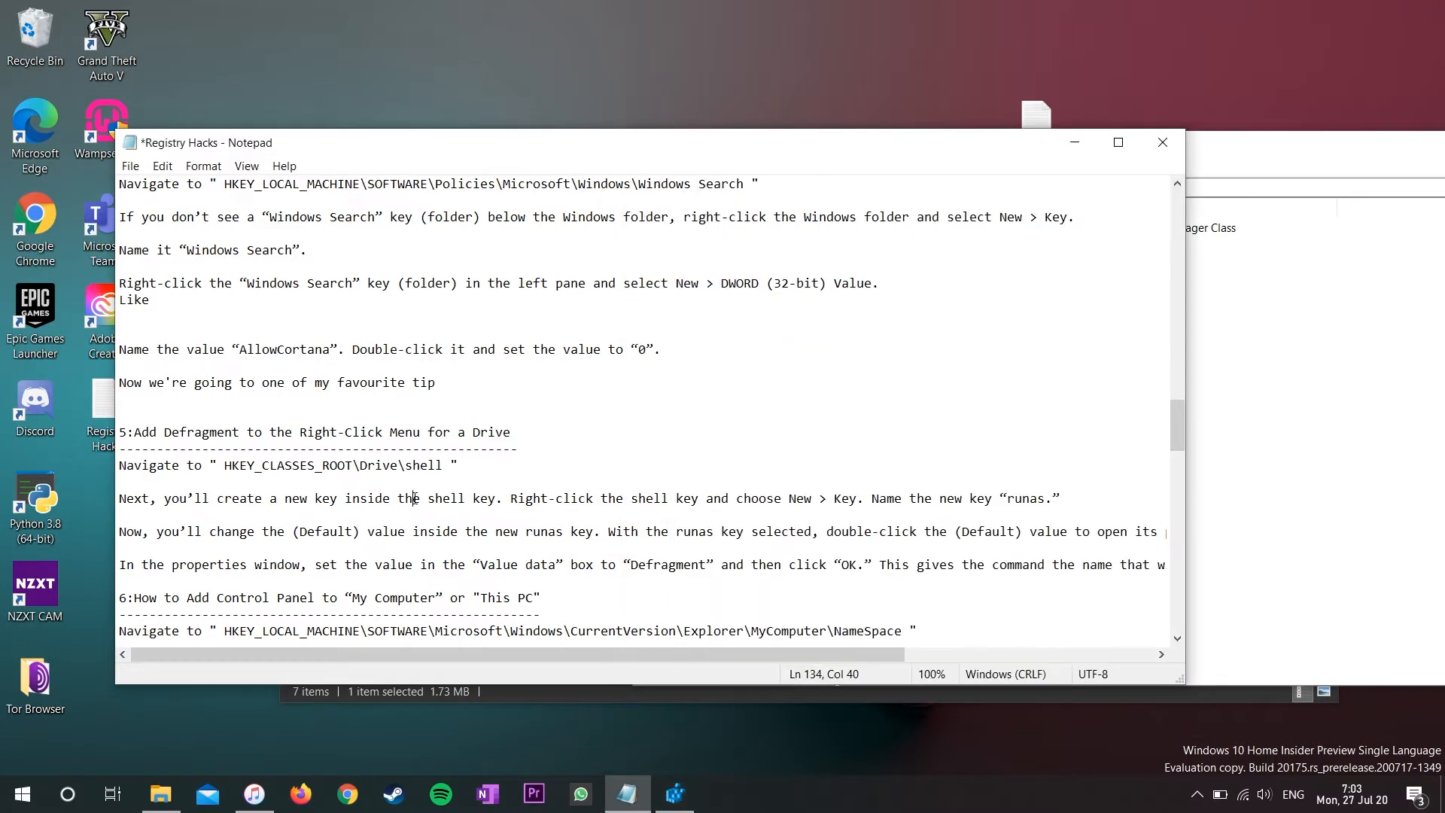
left_click_drag(150, 500, 854, 508)
left_click(873, 499)
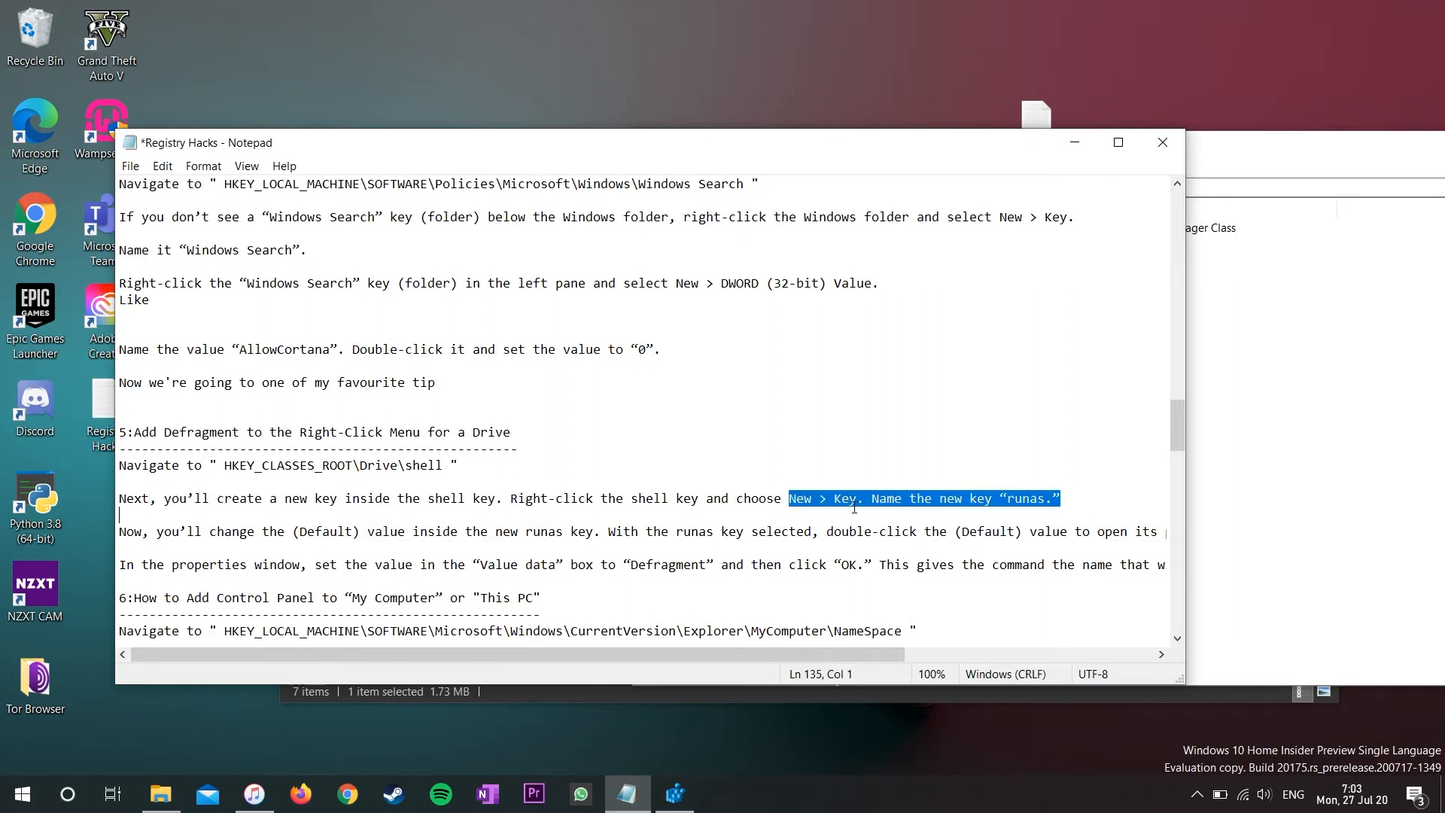
left_click(854, 508)
double_click(1025, 498)
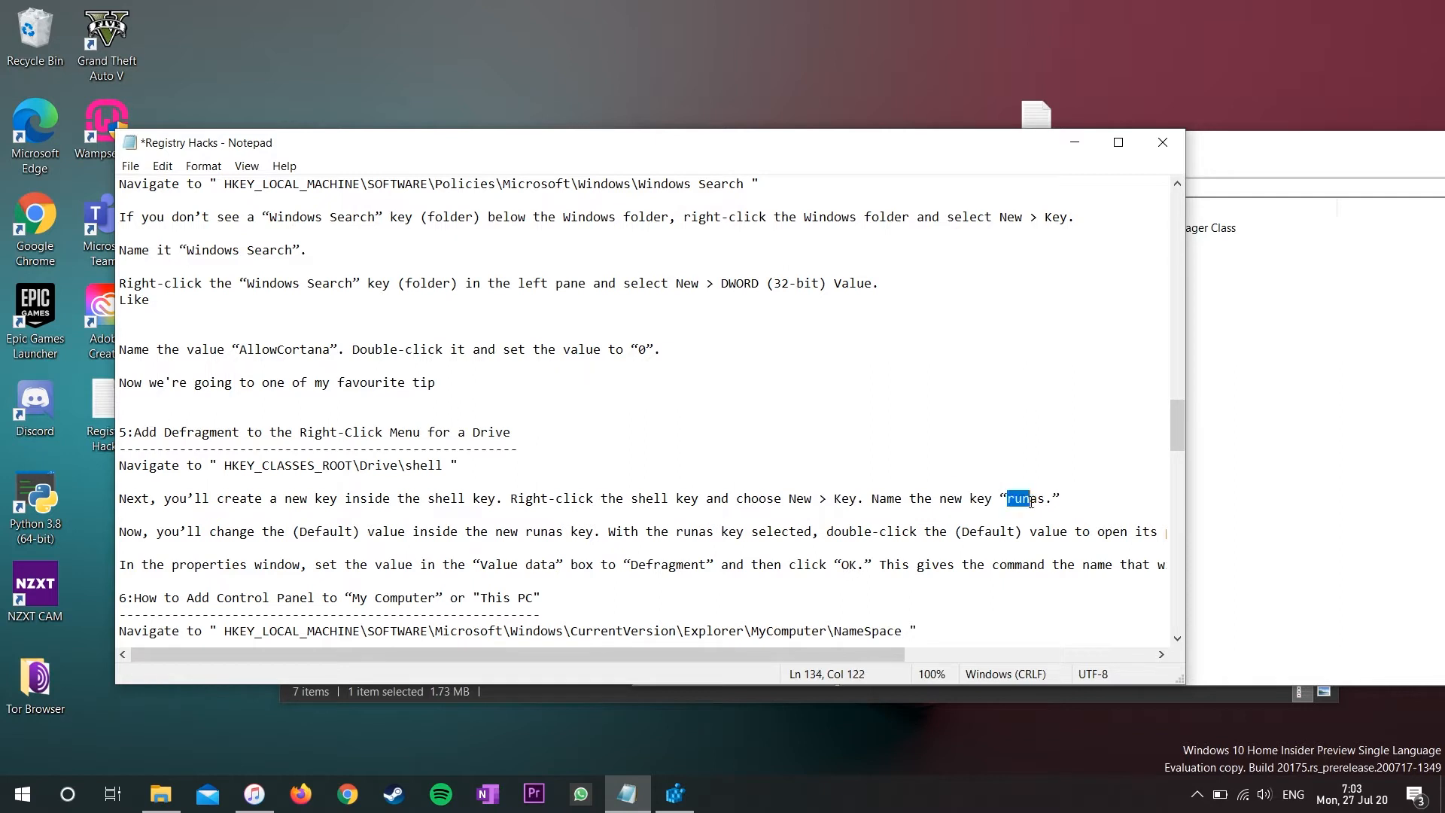
- Add the note "This is also I have created" below the runas key instruction, followed by a new line
left_click(1115, 505)
key("Return")
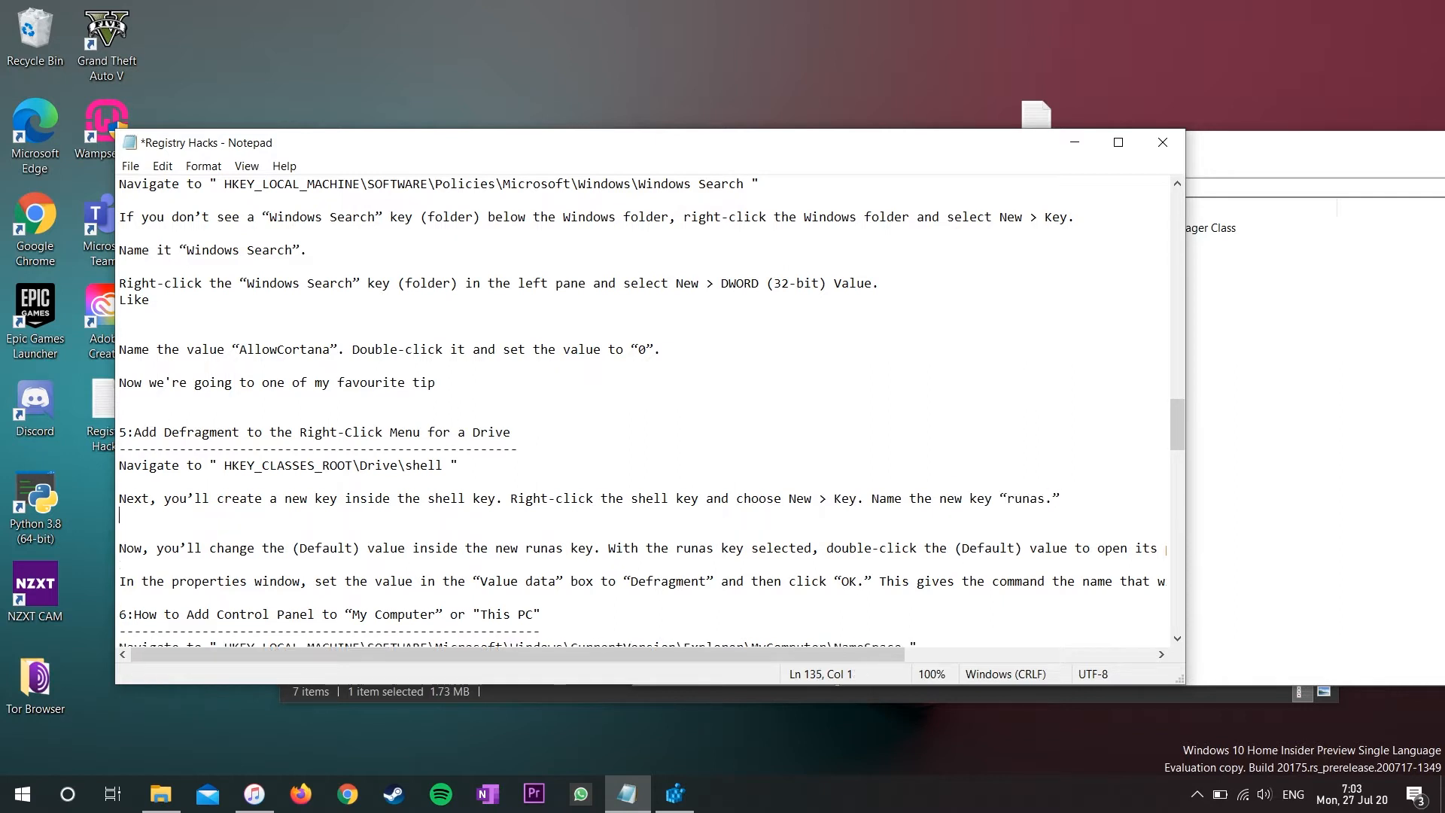
type("This is also I ha")
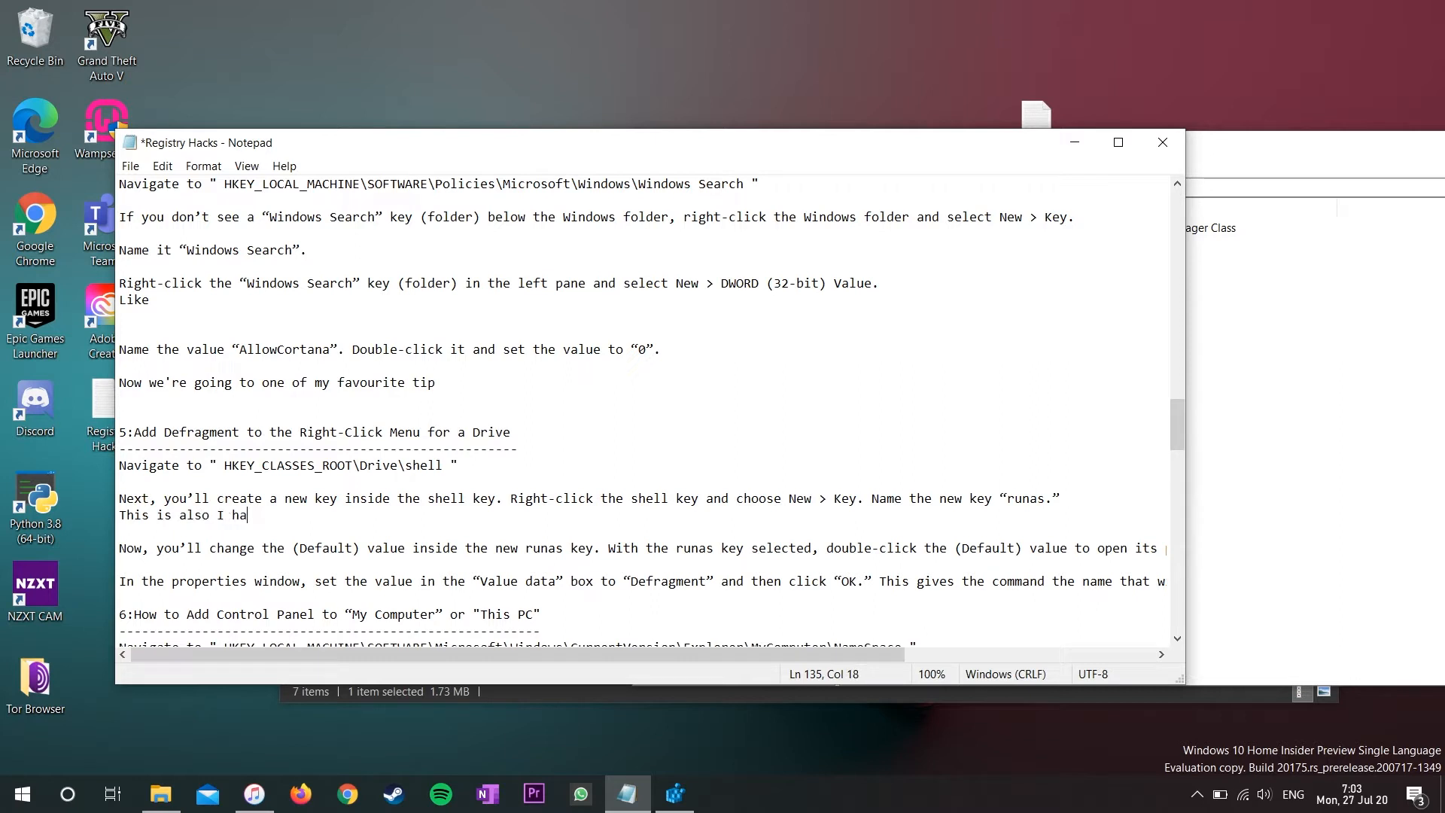
type("ve created")
key("Return")
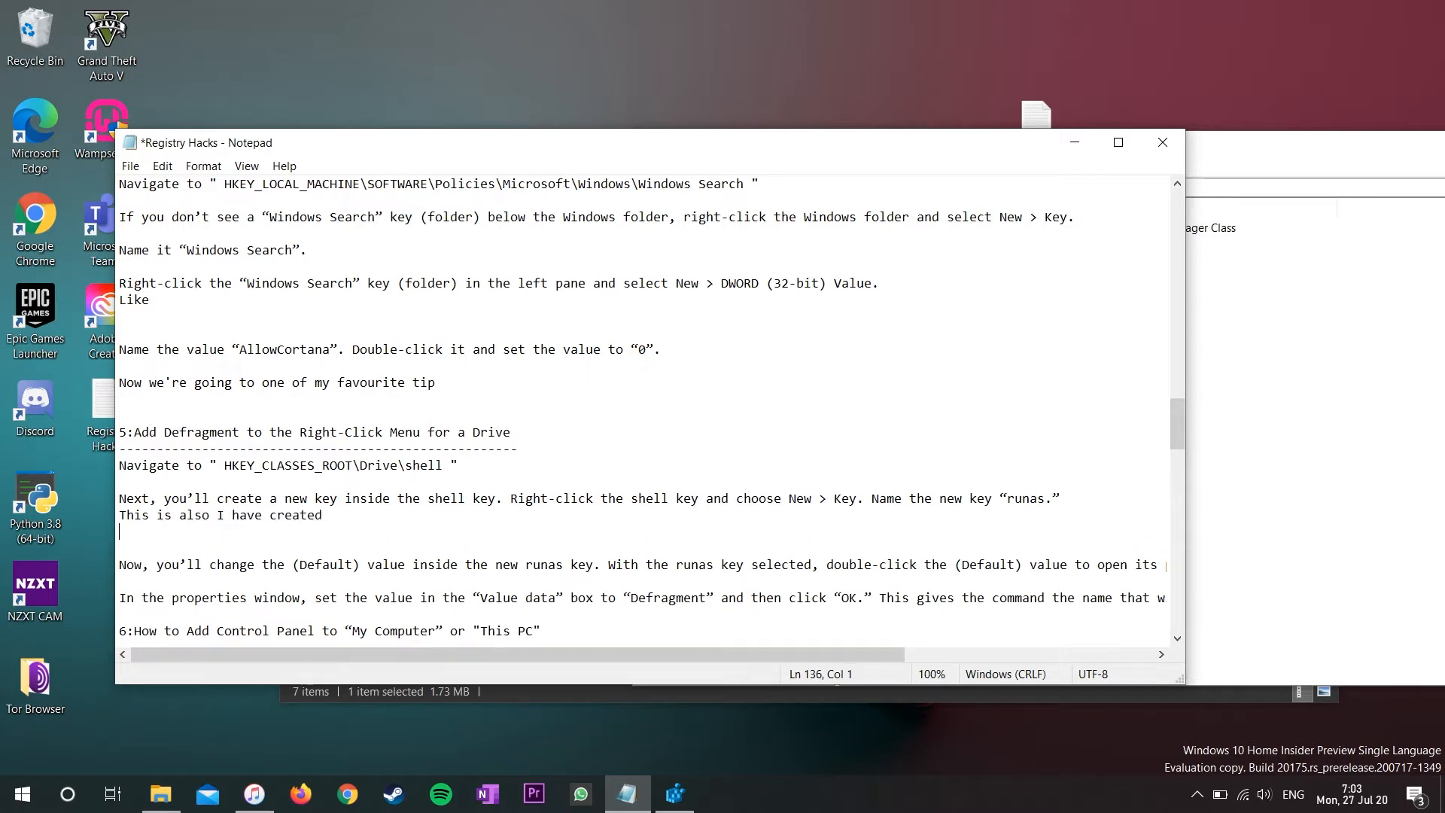
- Add "Like" below the created-key note, and expand the runas key under Drive\shell in Registry Editor
type("Like")
key("Return")
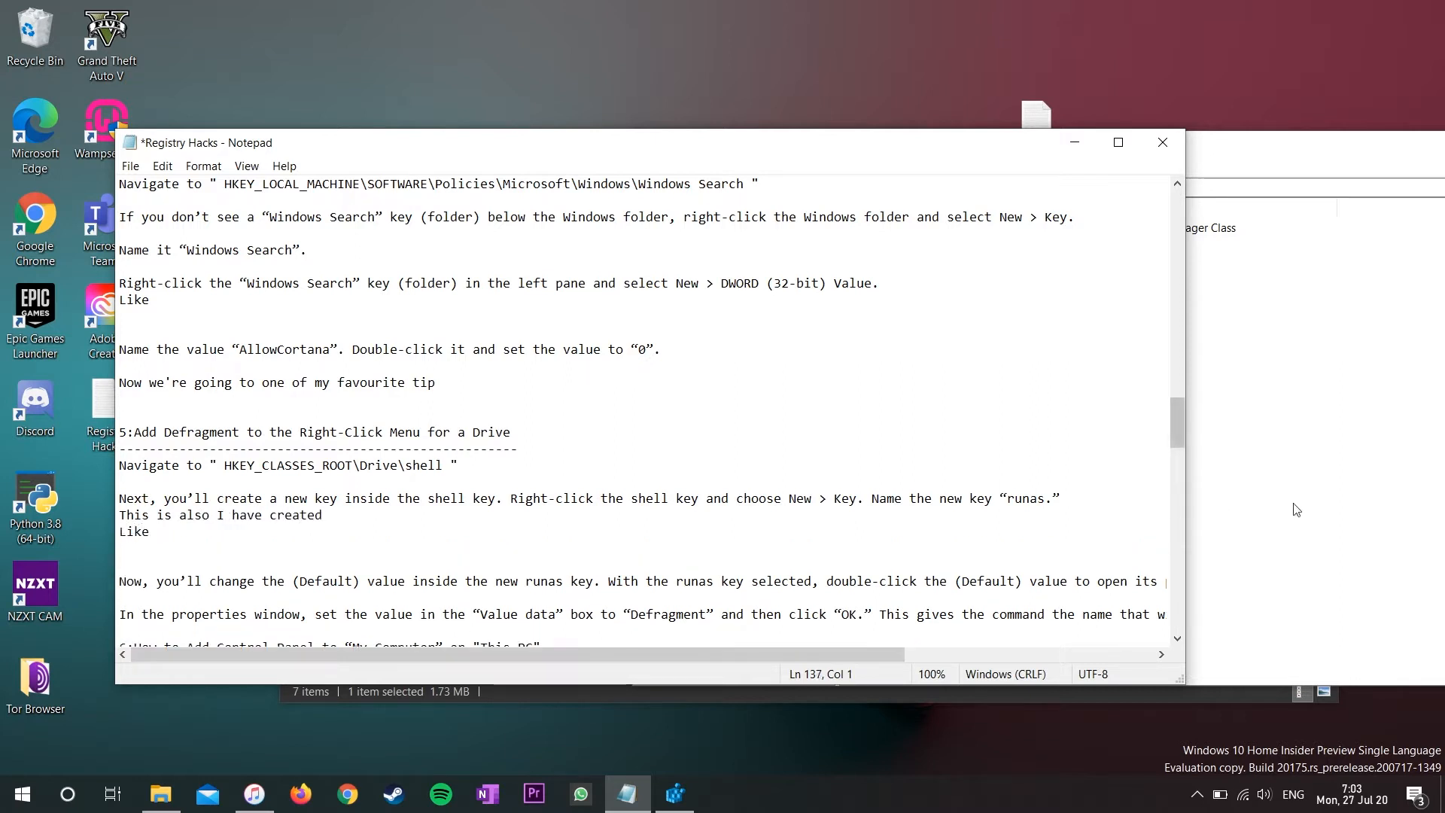
left_click(1296, 508)
left_click(728, 572)
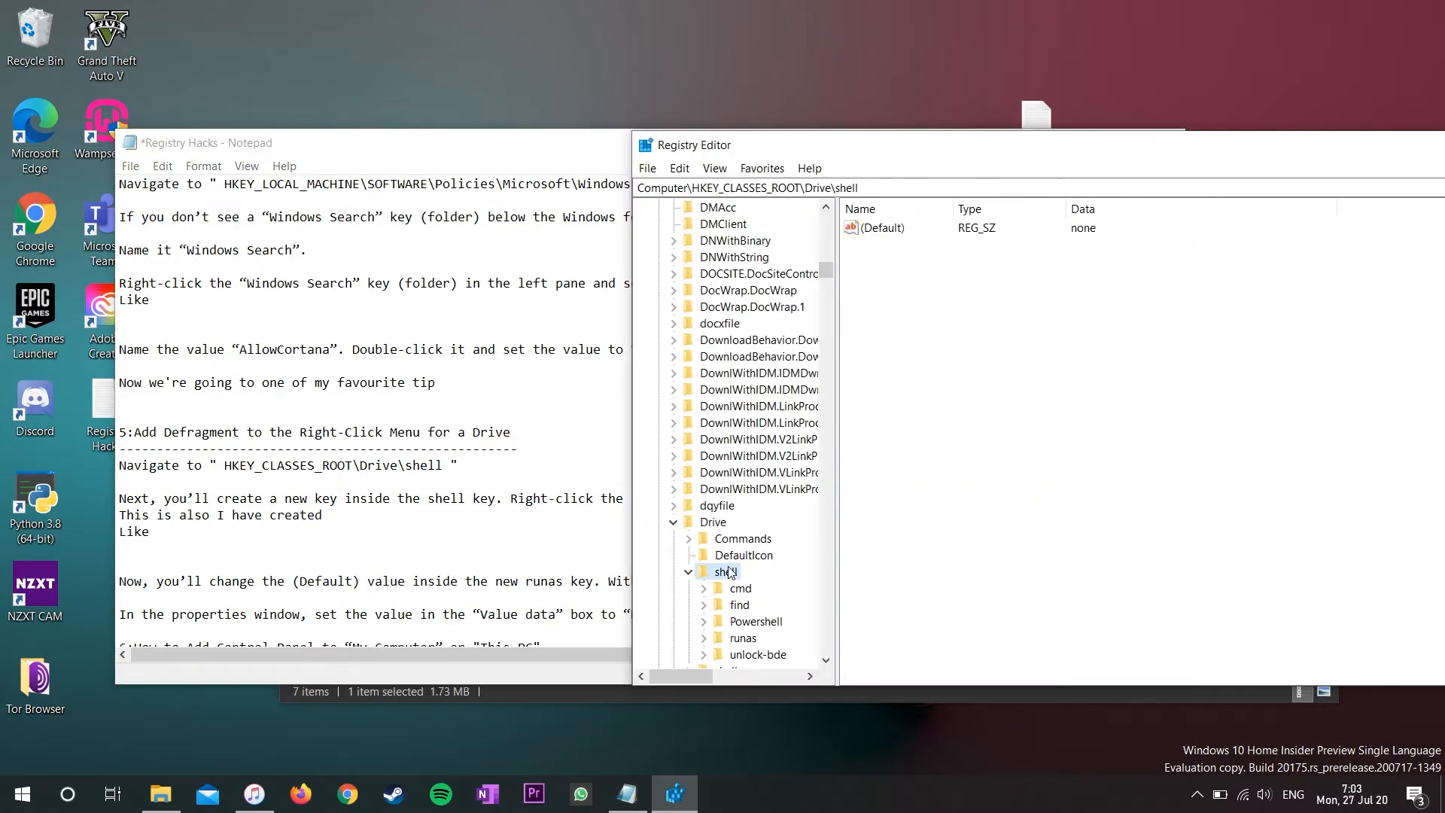
scroll(733, 573, "down", 1)
left_click(738, 589)
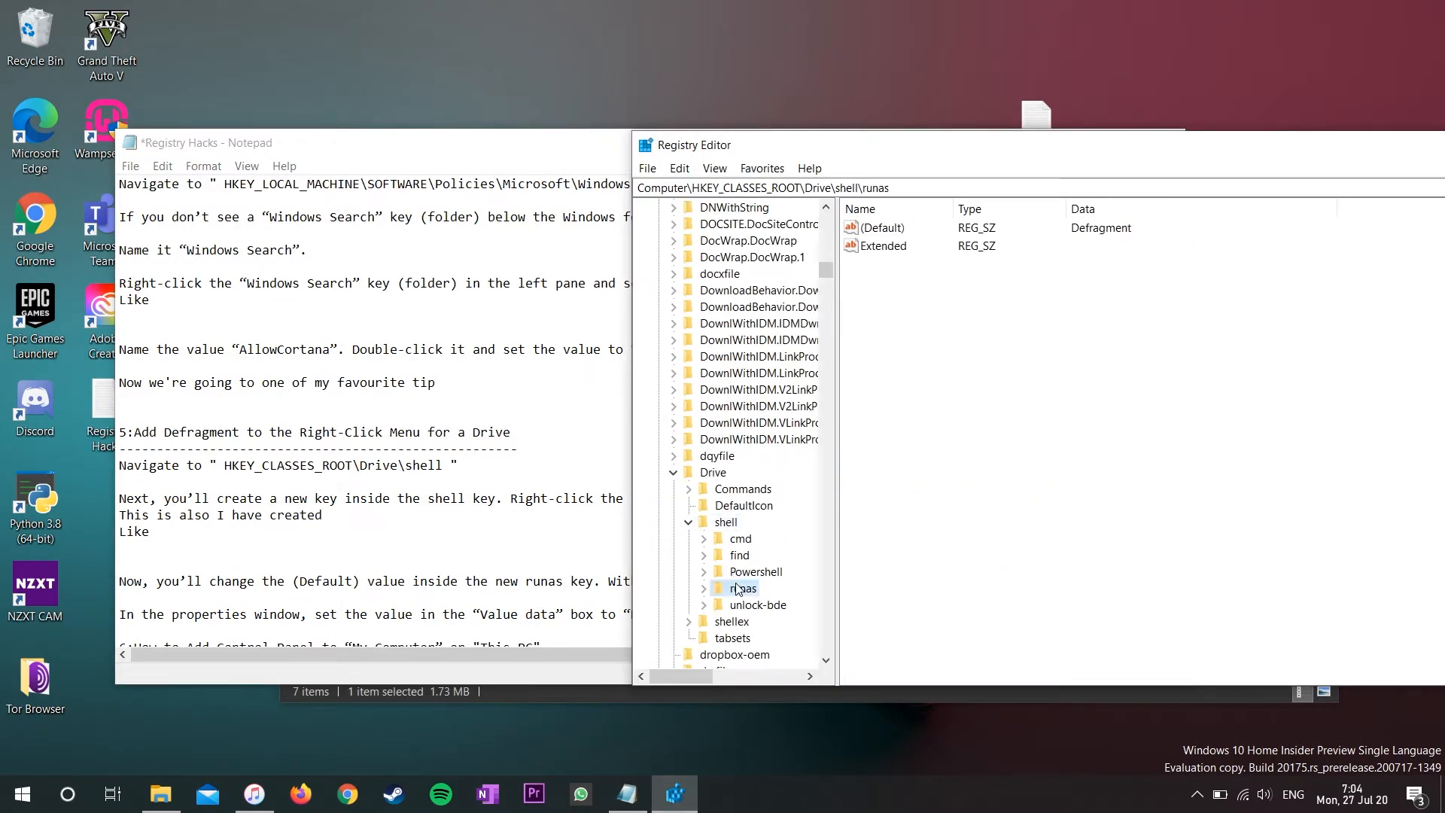
double_click(738, 589)
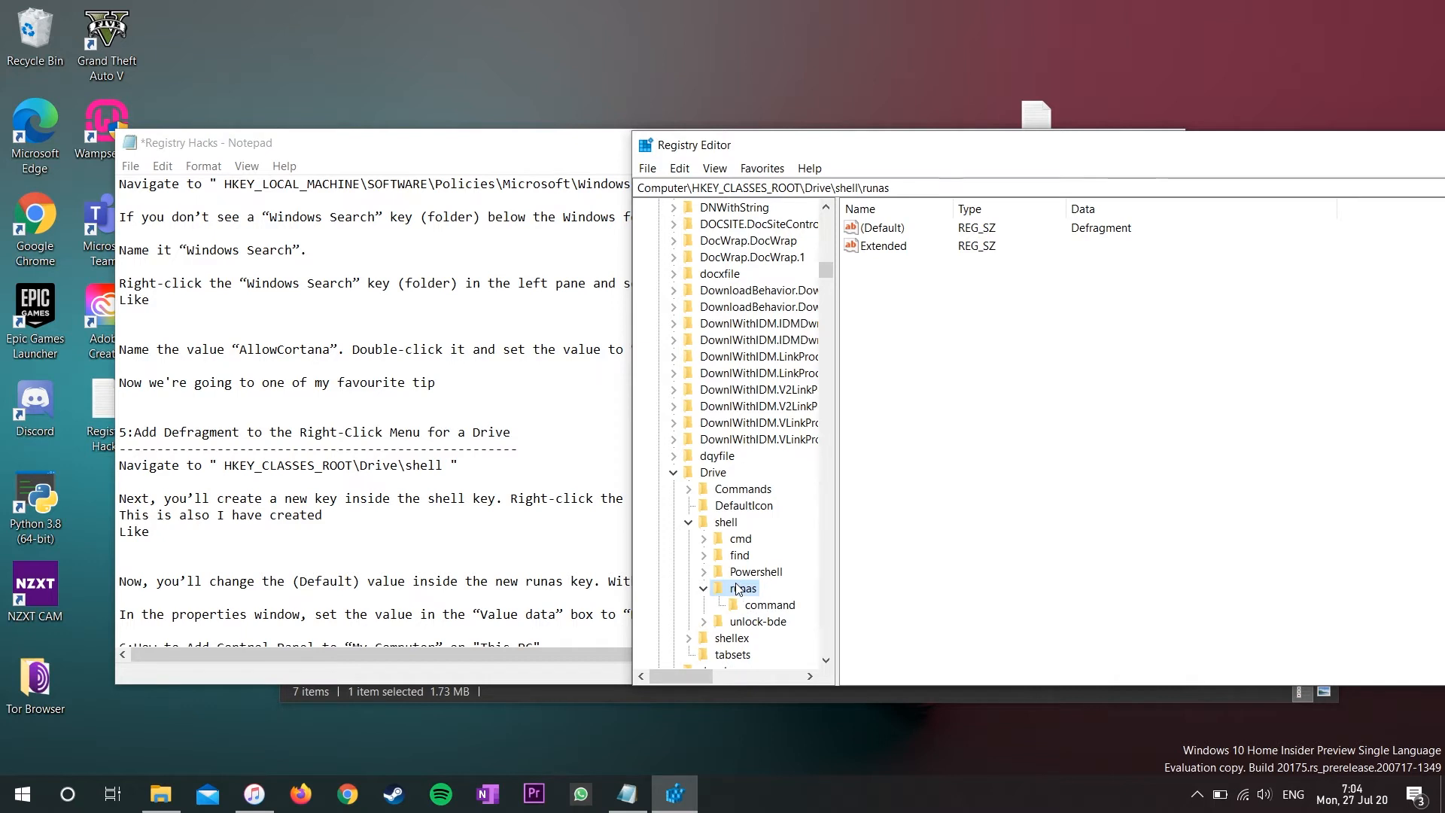
- Highlight "runas" in the notes' instruction on changing the (Default) value and compare it with the runas key in Registry Editor
left_click(376, 522)
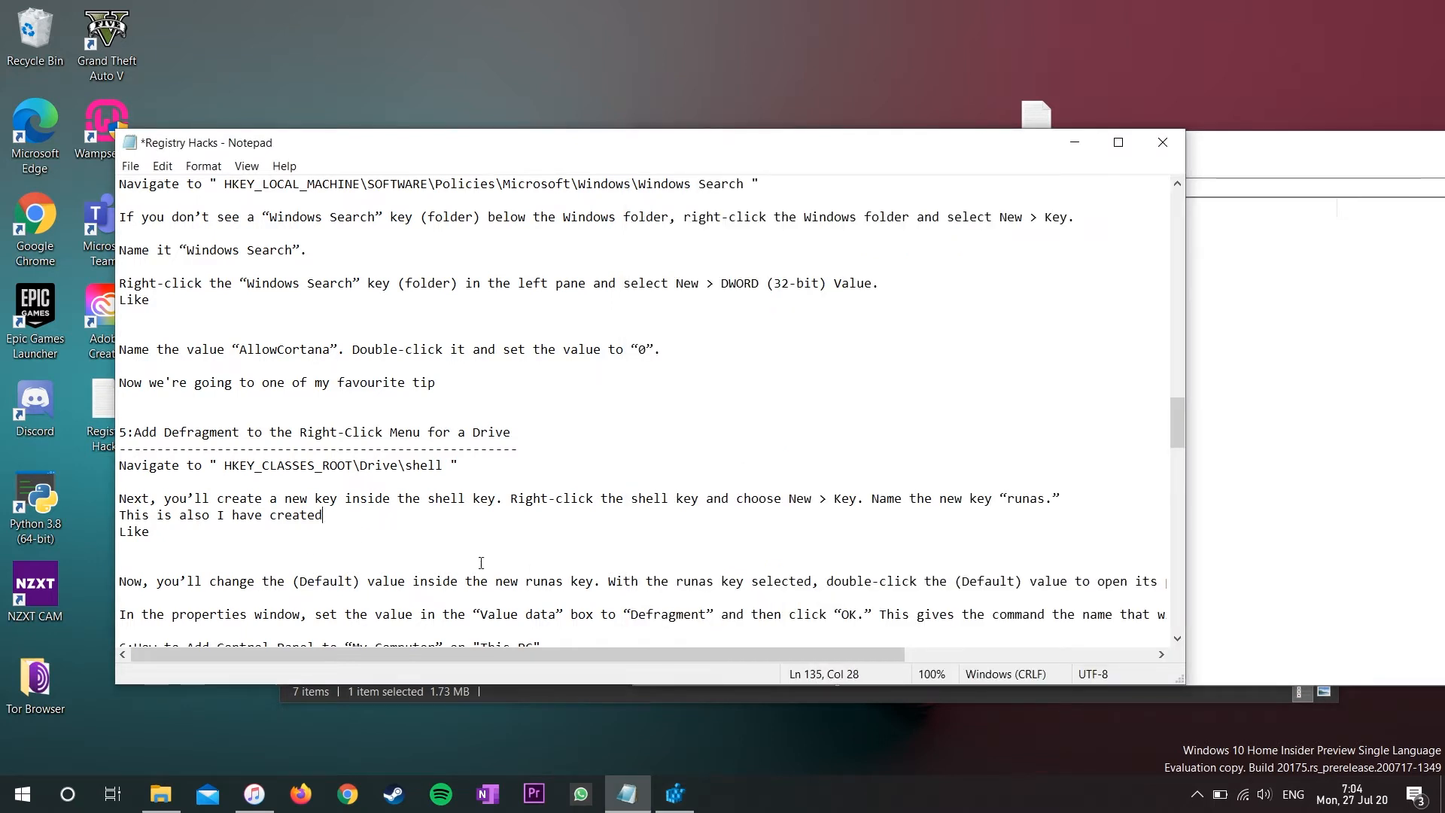
left_click_drag(525, 585, 560, 585)
left_click(562, 585)
left_click(1319, 438)
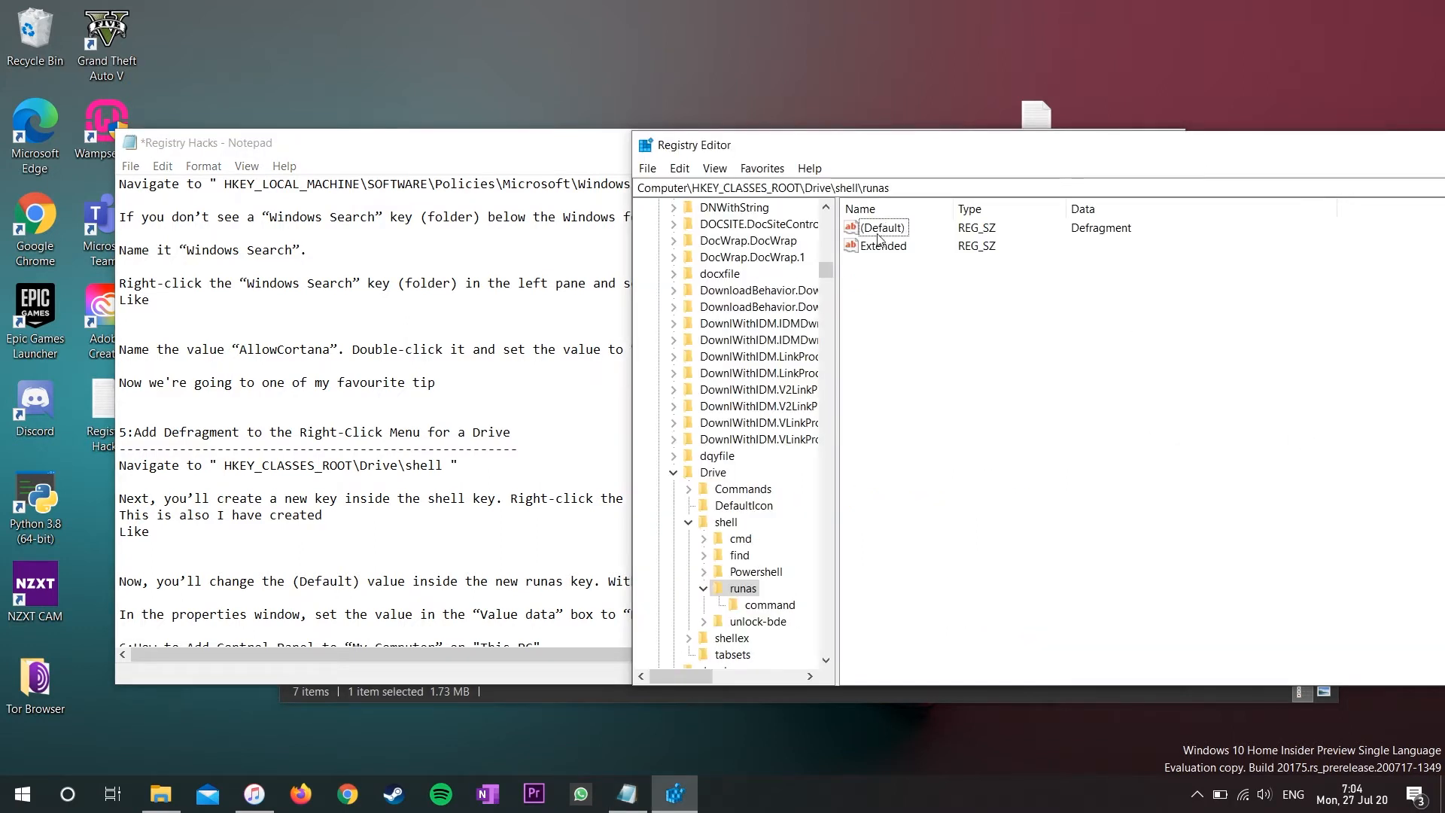
right_click(570, 554)
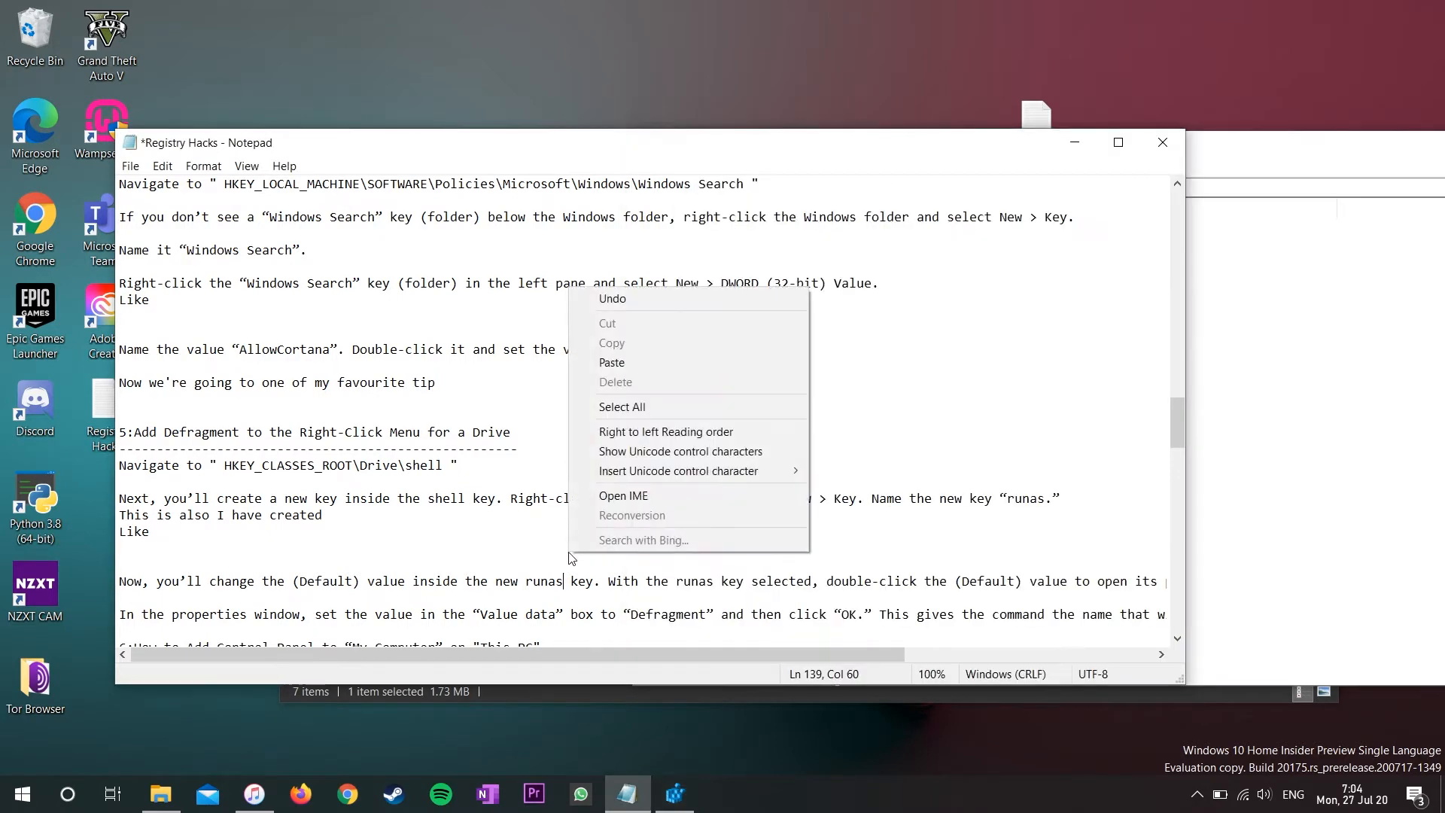
- Highlight "Defragment" in the value data instruction and inspect the runas key's (Default) value in Registry Editor without changing it
left_click(422, 616)
scroll(518, 562, "down", 1)
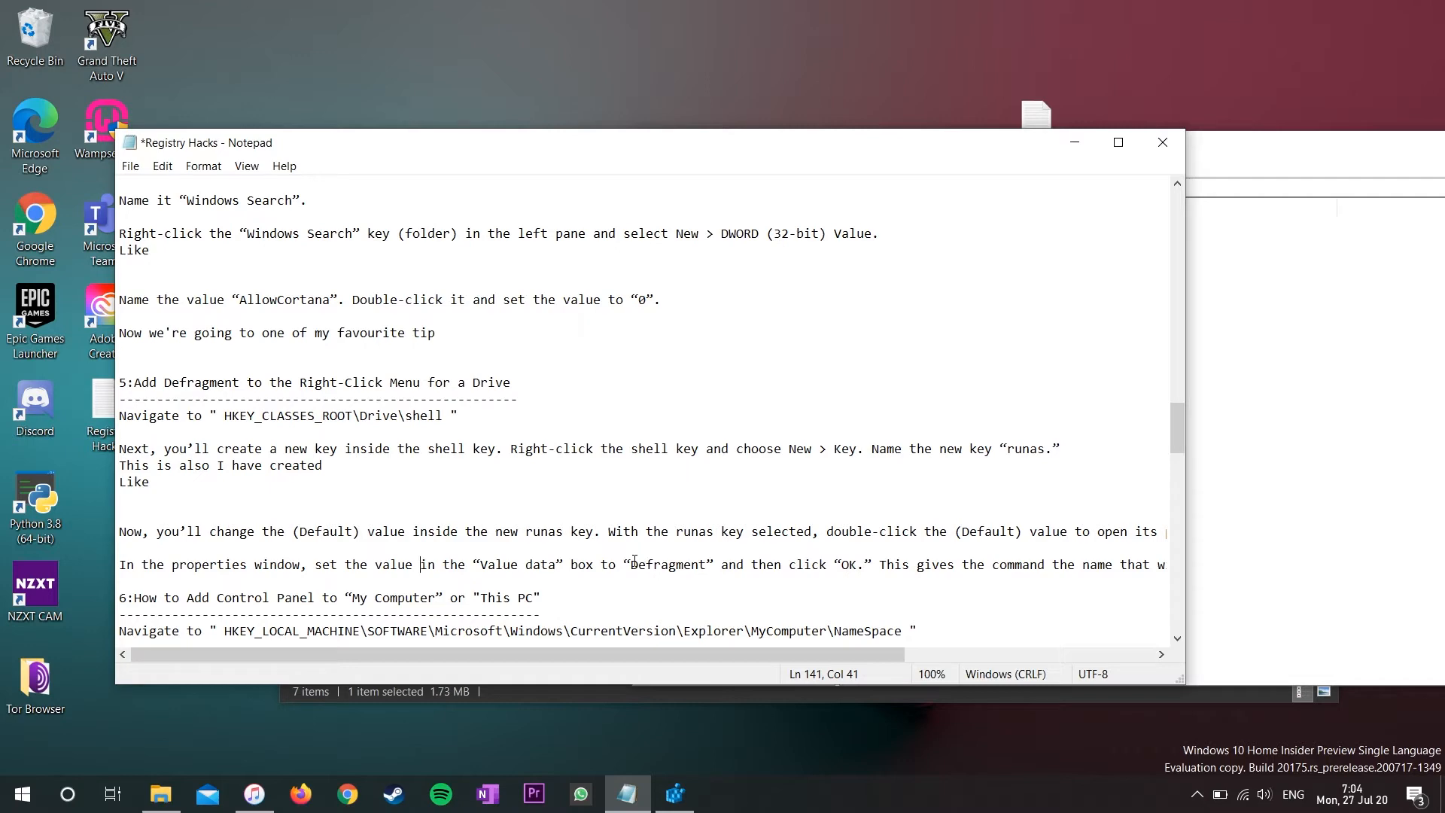
left_click_drag(634, 560, 702, 564)
left_click(700, 564)
left_click(1253, 327)
double_click(891, 227)
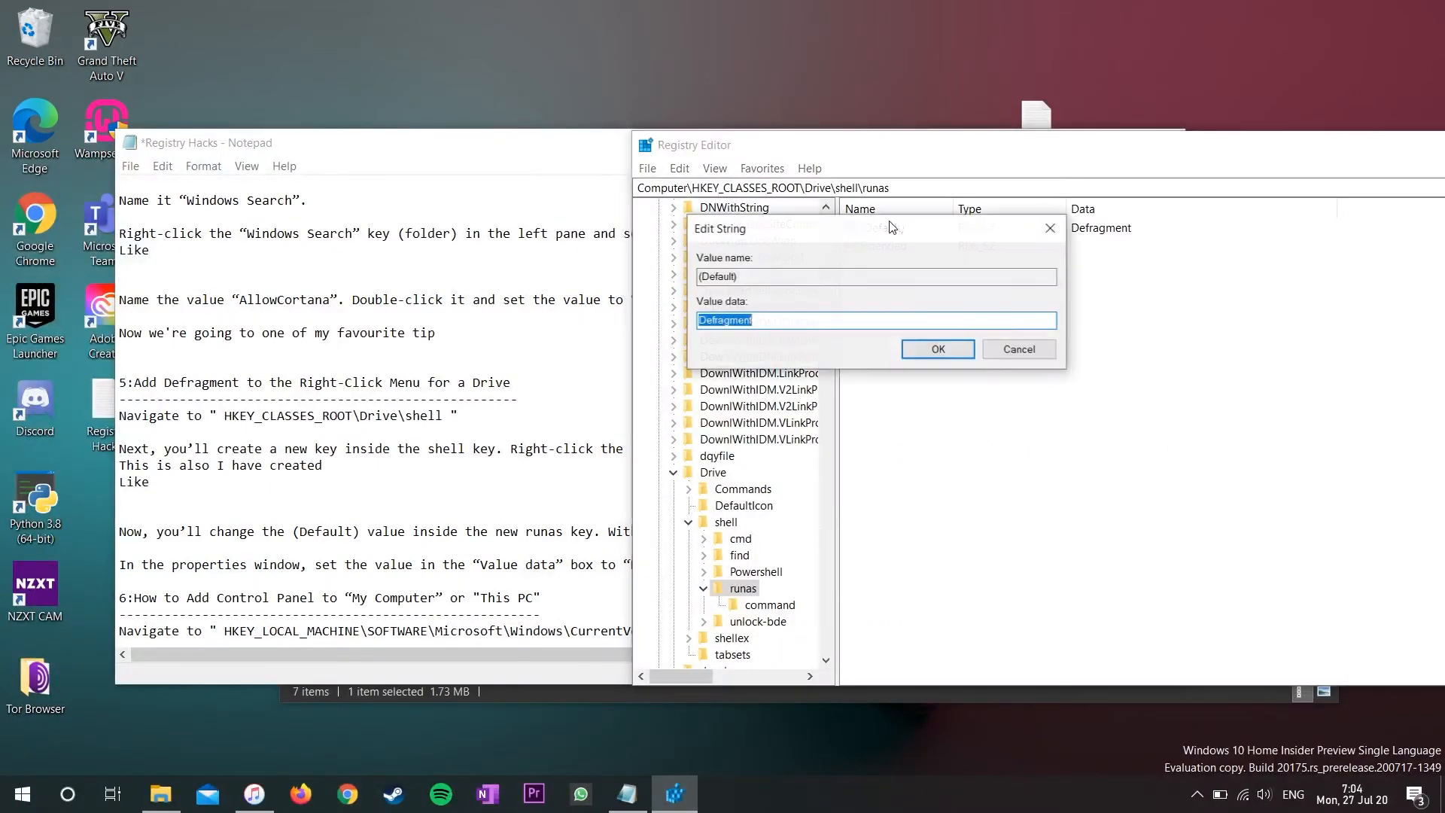
left_click(746, 320)
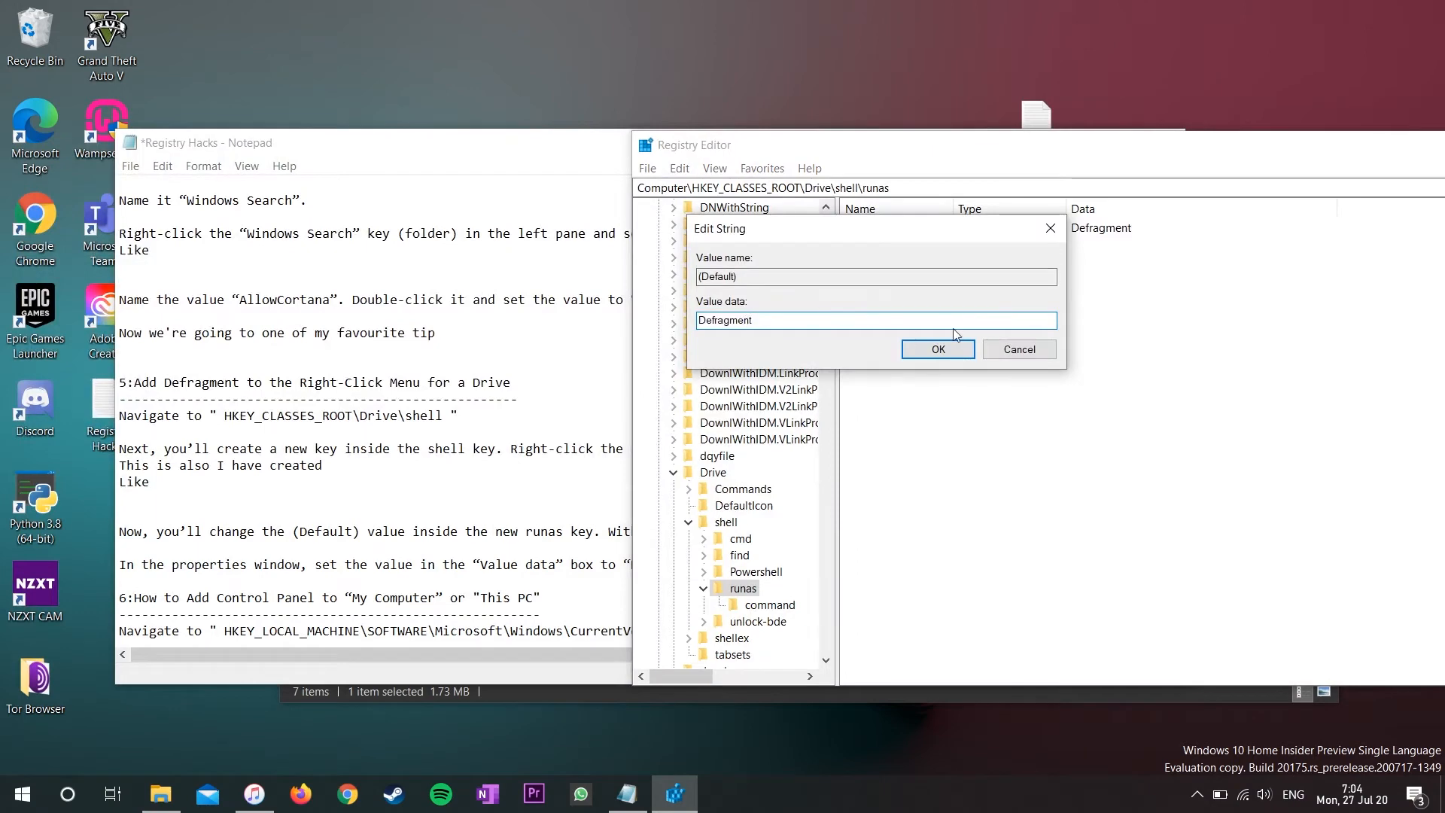
left_click(1003, 345)
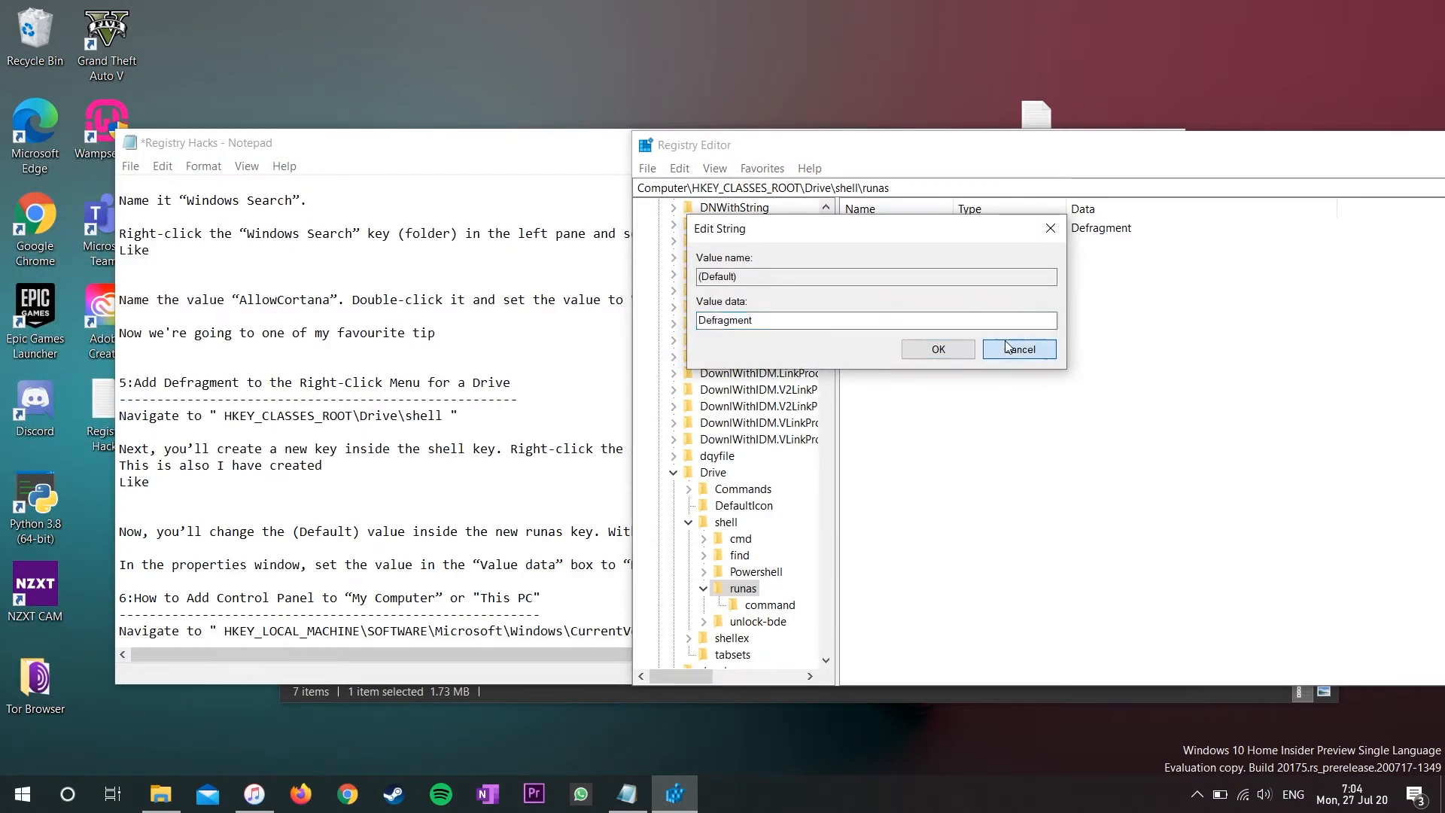
- Read the rest of the long Defragment value instruction in the Notepad notes and return to Registry Editor
left_click(474, 576)
scroll(474, 576, "down", 1)
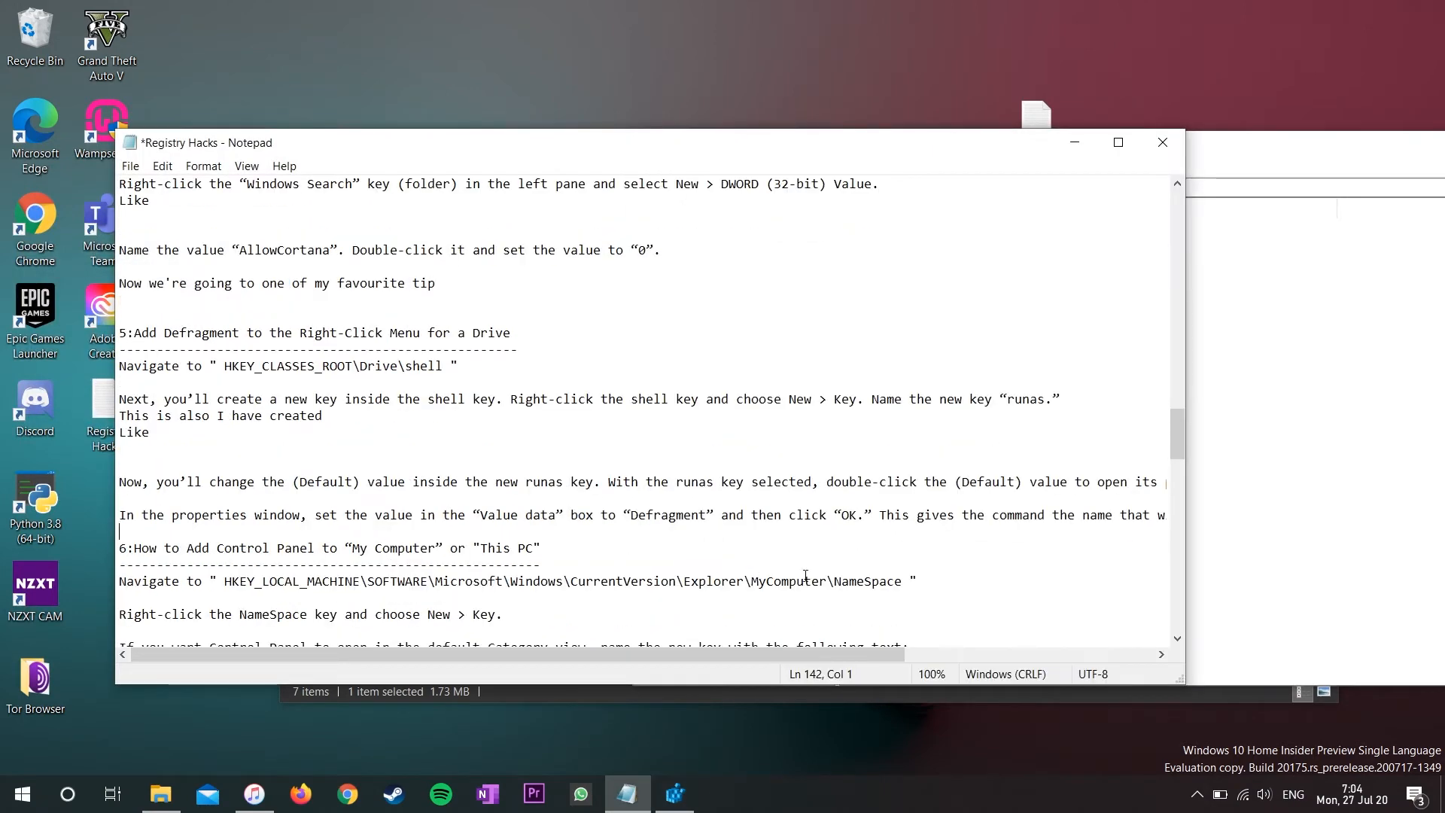
left_click_drag(812, 656, 671, 627)
left_click(1443, 328)
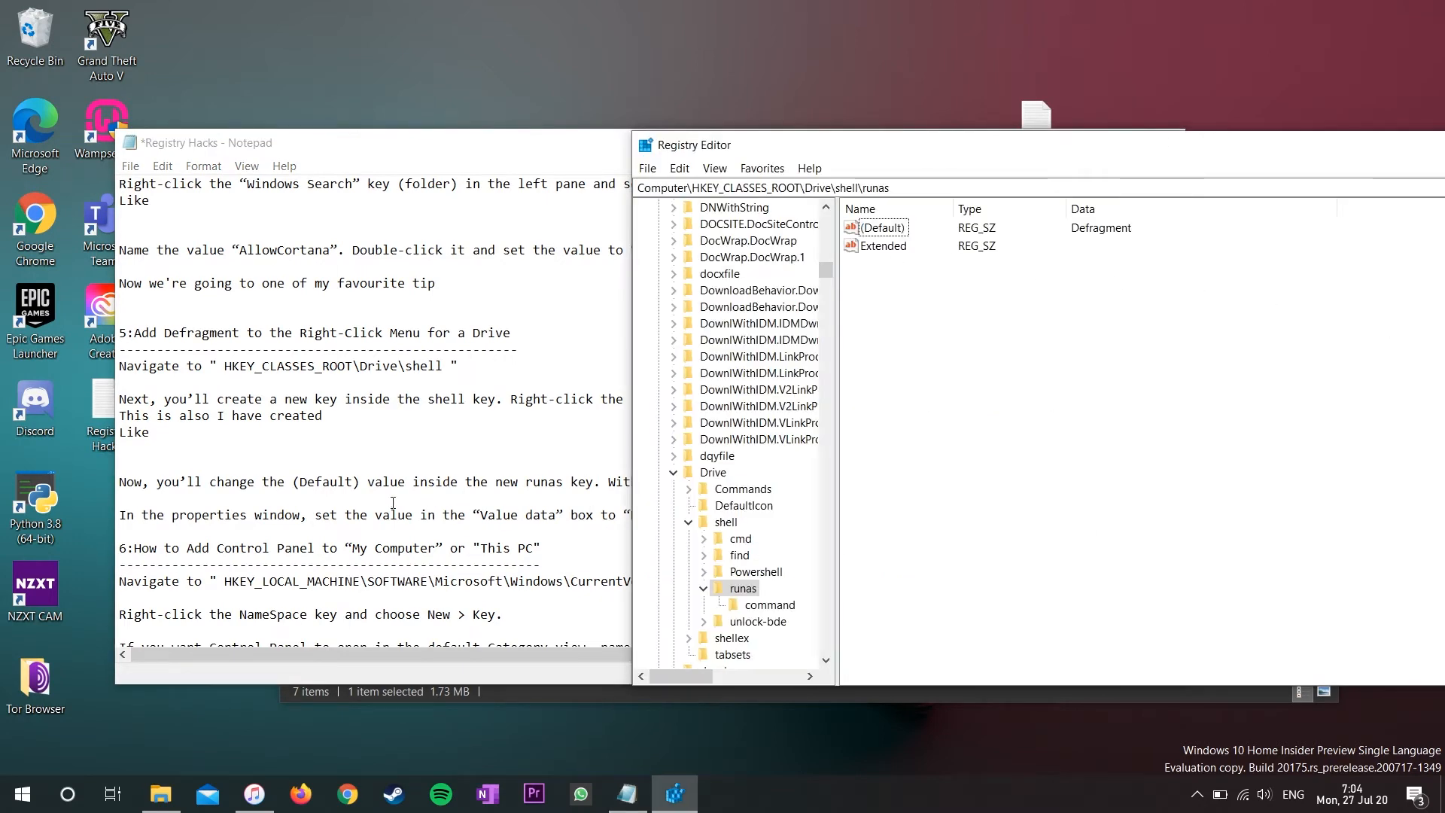
- Highlight the sixth tip's Control Panel heading in Notepad and add "As shown" below its dashed line, followed by a new line
left_click(327, 524)
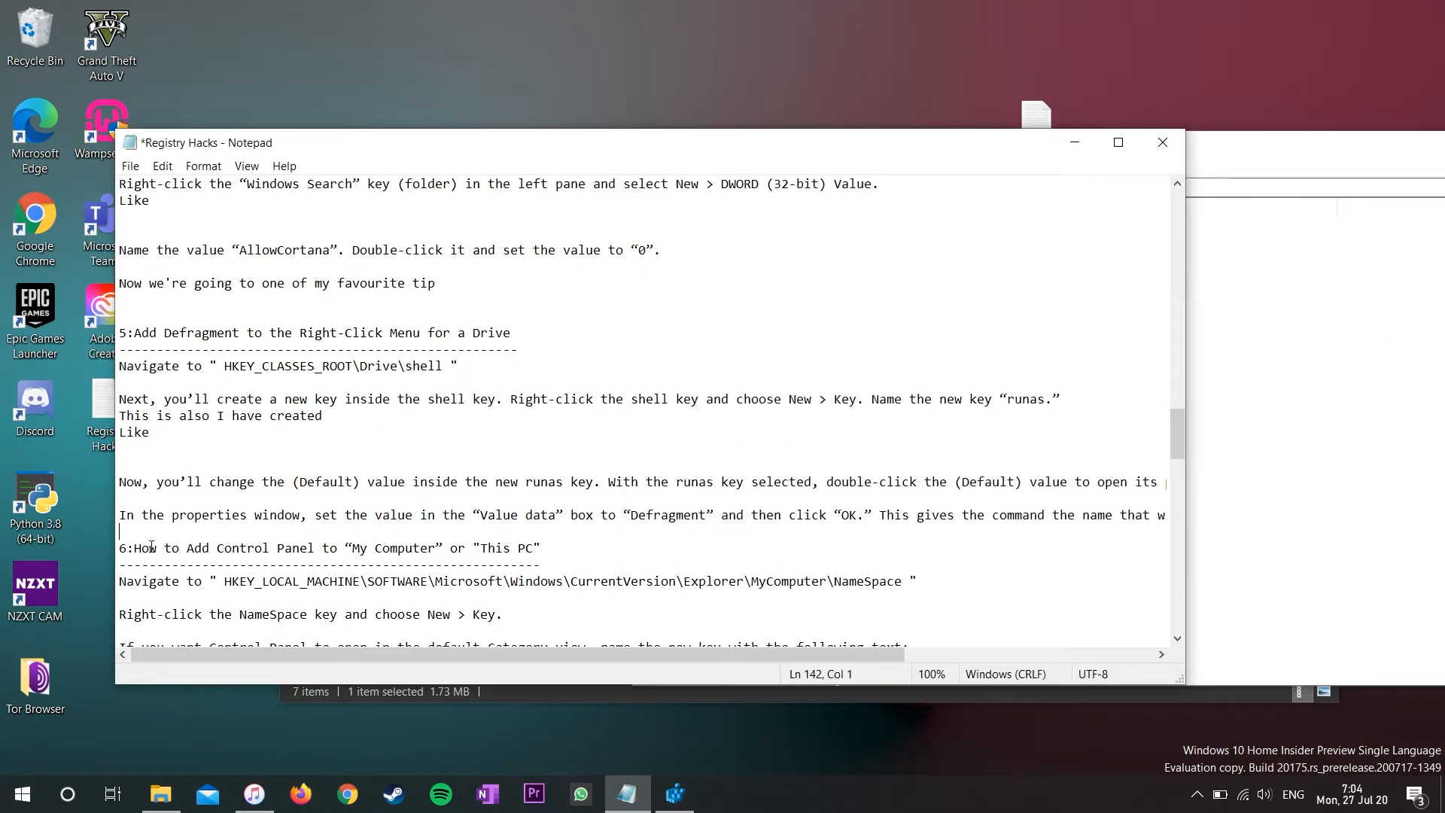
left_click_drag(133, 548, 540, 548)
left_click(540, 548)
key("Return")
type("As shown")
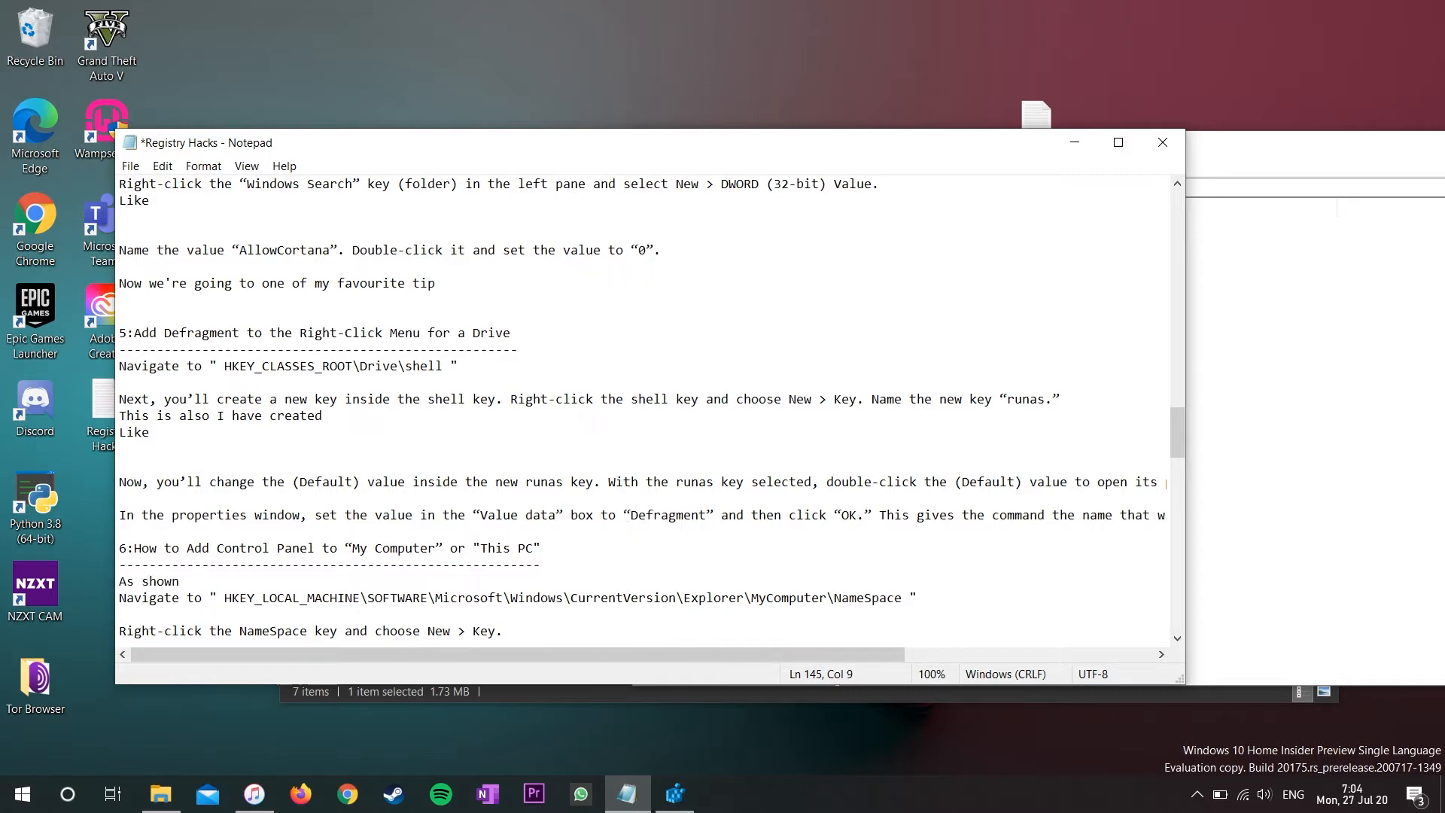
key("Return")
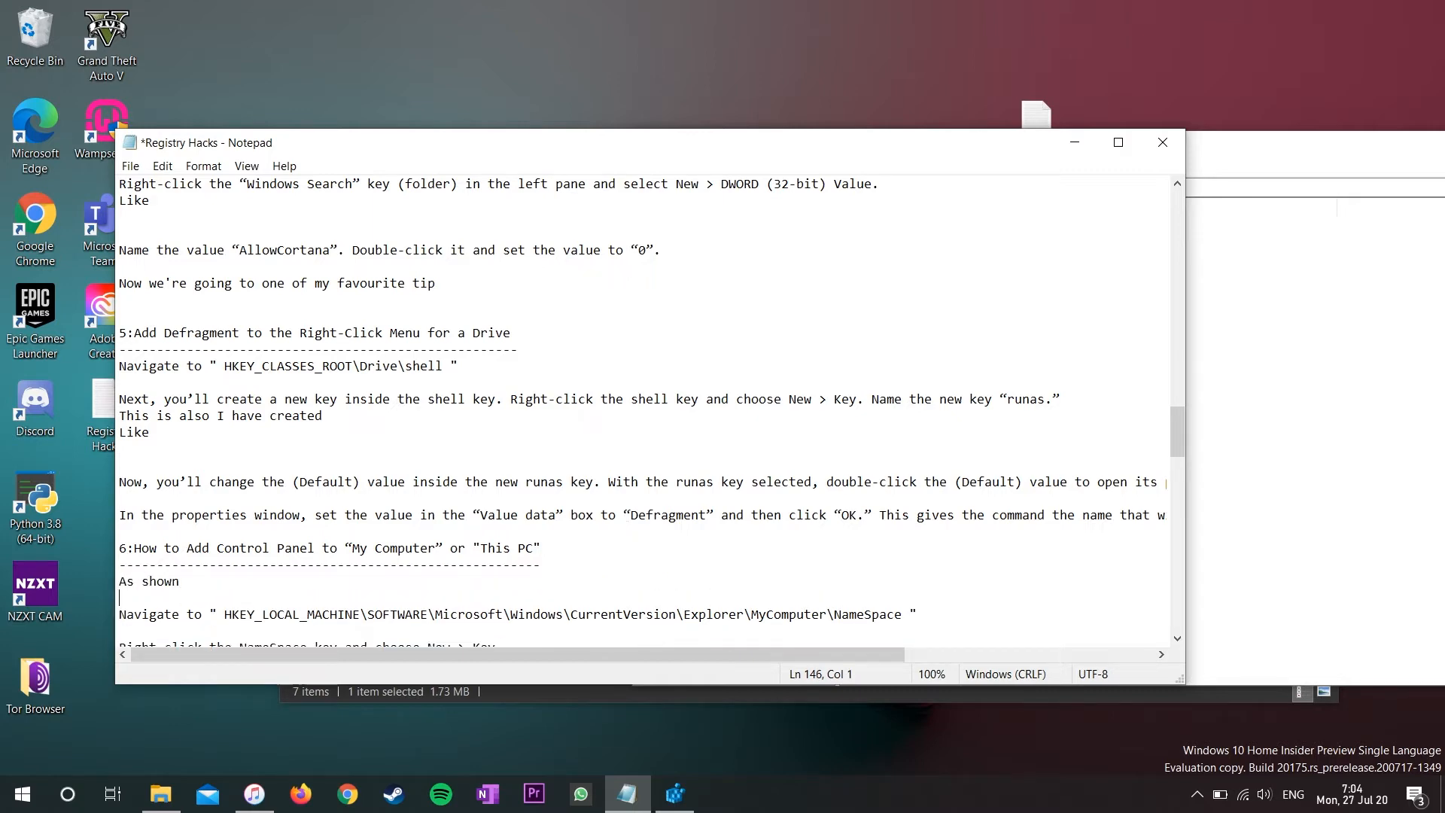
- Show the Control Panel entry under This PC in File Explorer by opening it and going back
left_click(161, 794)
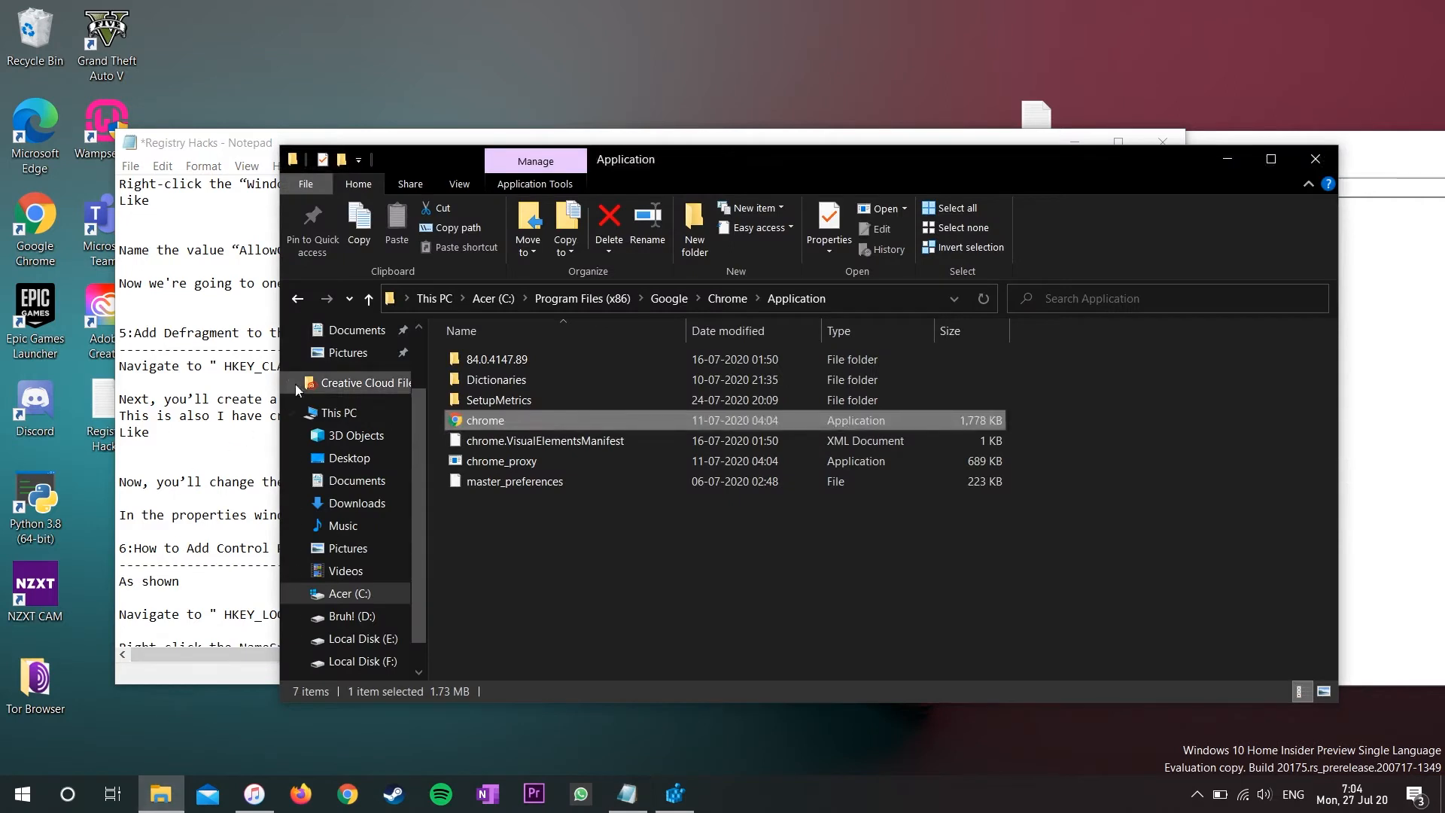
left_click(339, 412)
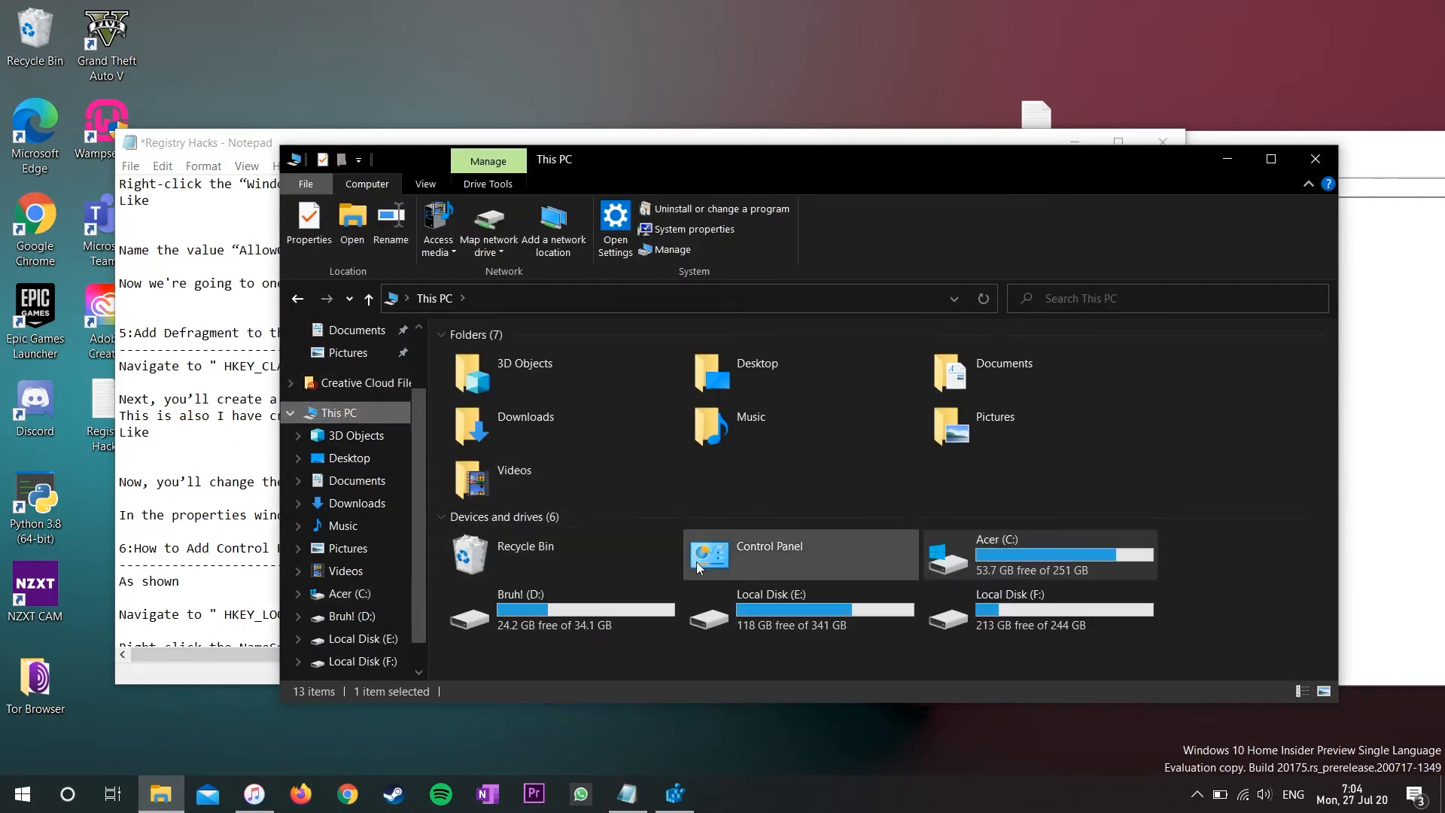
double_click(711, 563)
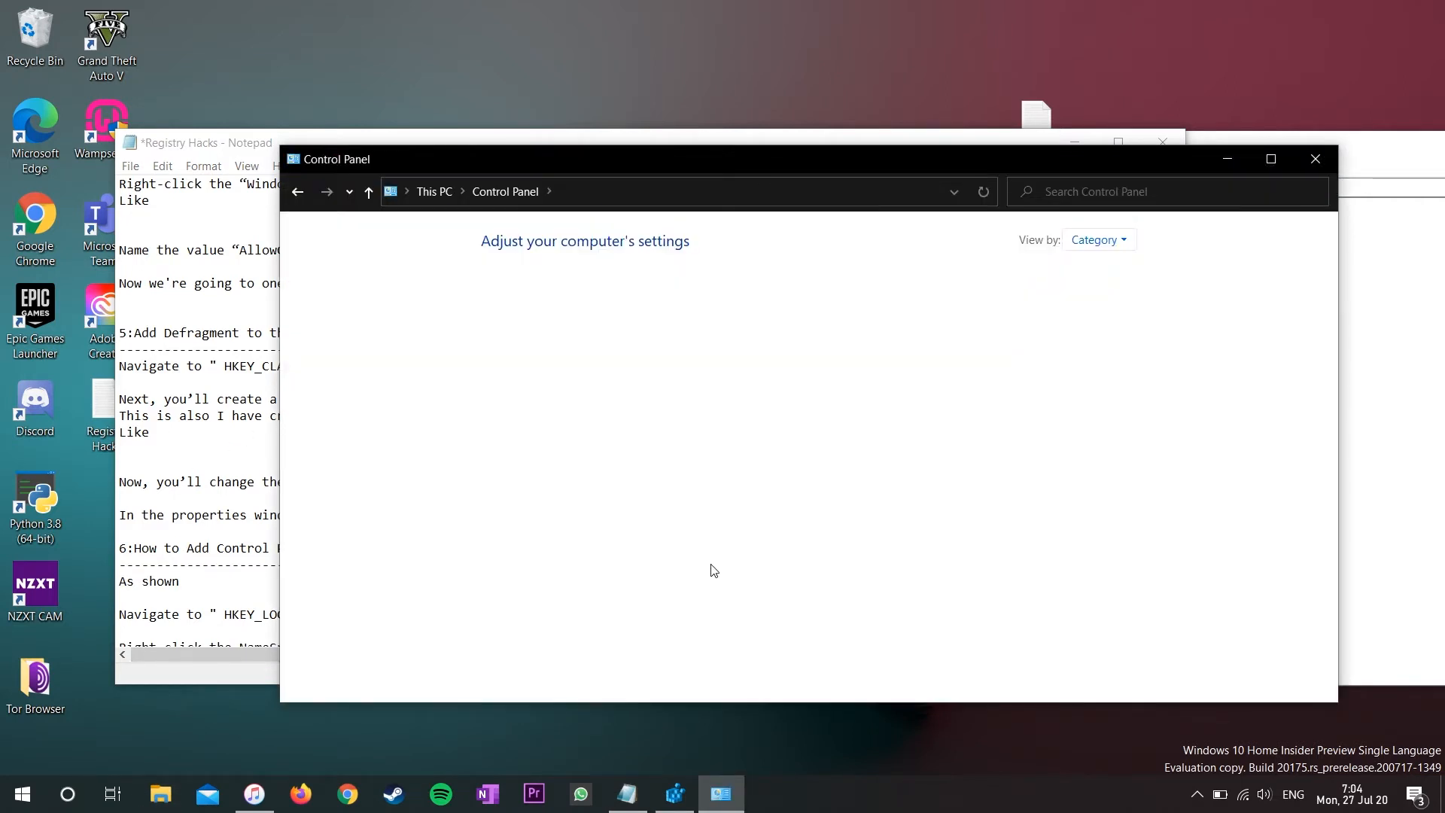
left_click(298, 195)
- Add the note "Easy access" below "As shown" in Notepad and select Control Panel under This PC in File Explorer
left_click(216, 598)
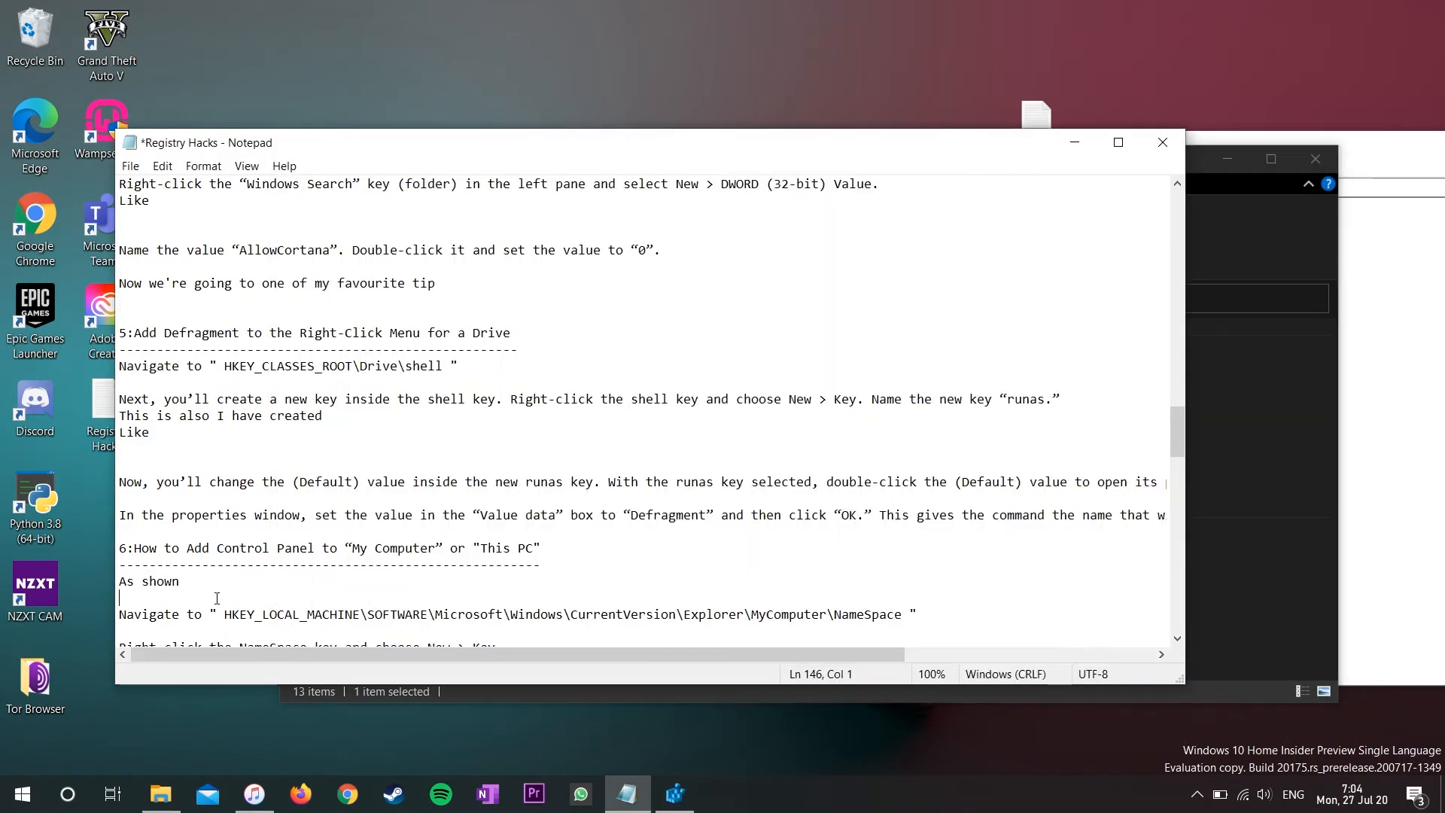
key("Return")
type("Easy a")
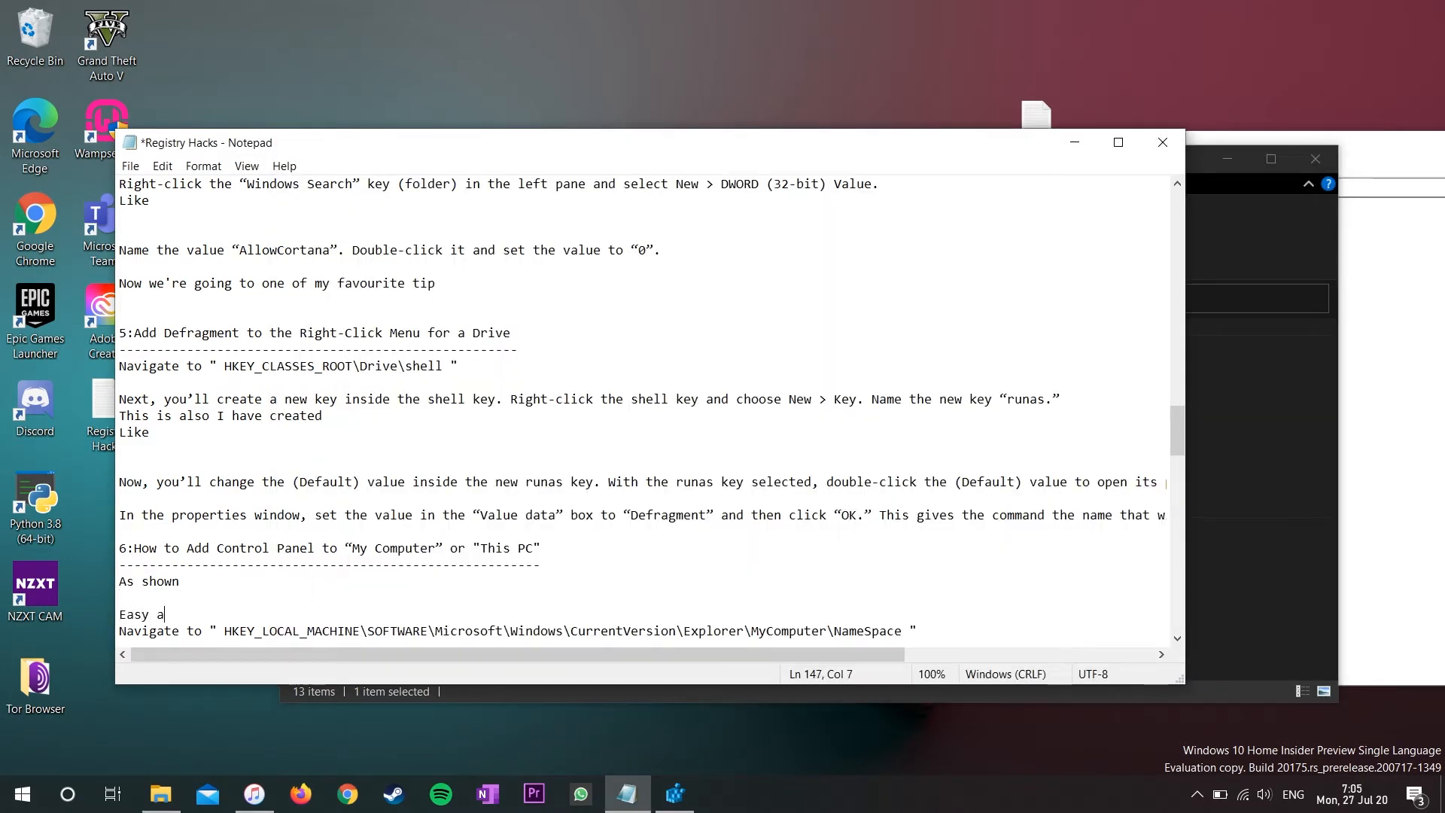
type("ccess")
key("Return")
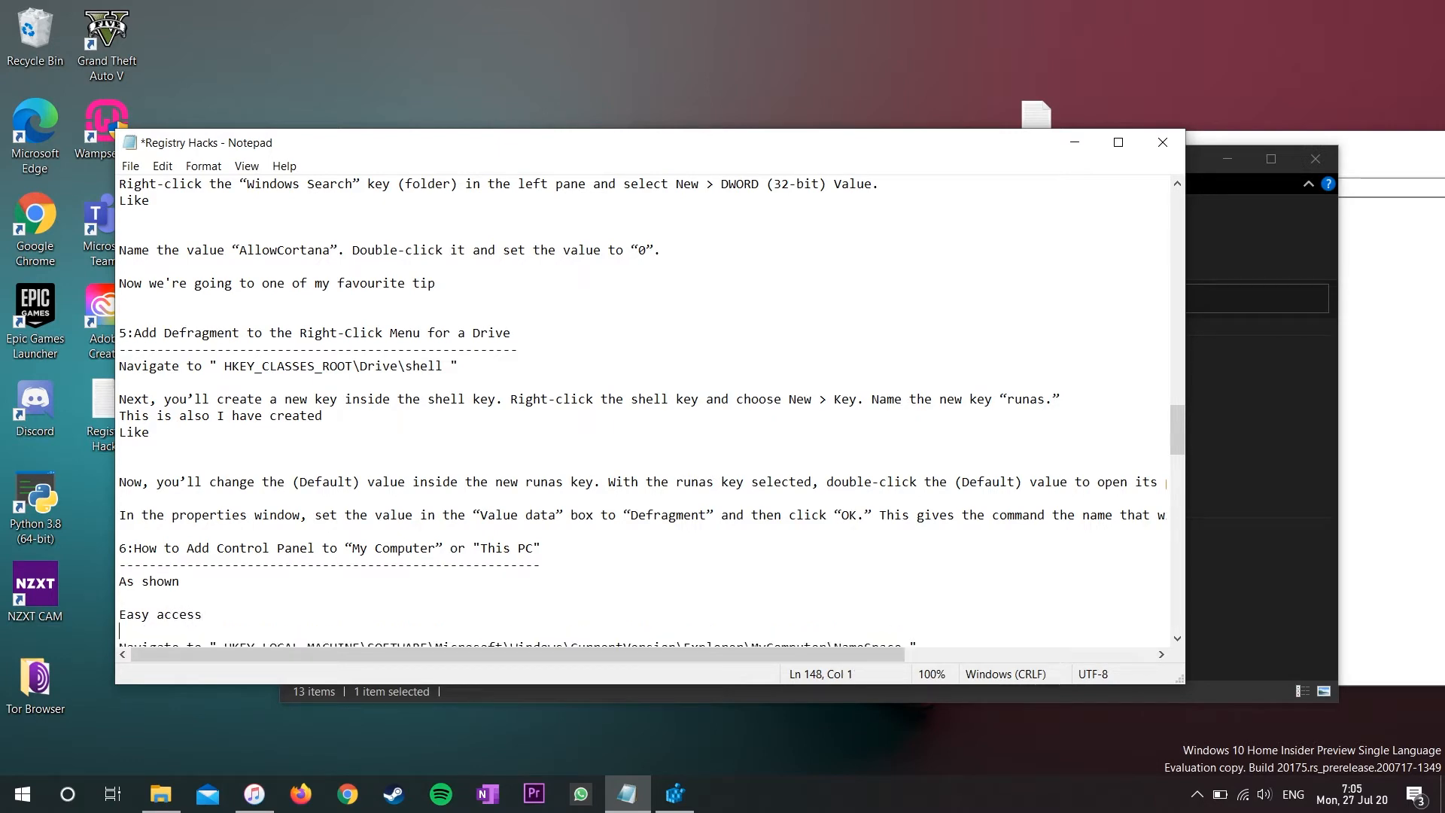
left_click(1271, 506)
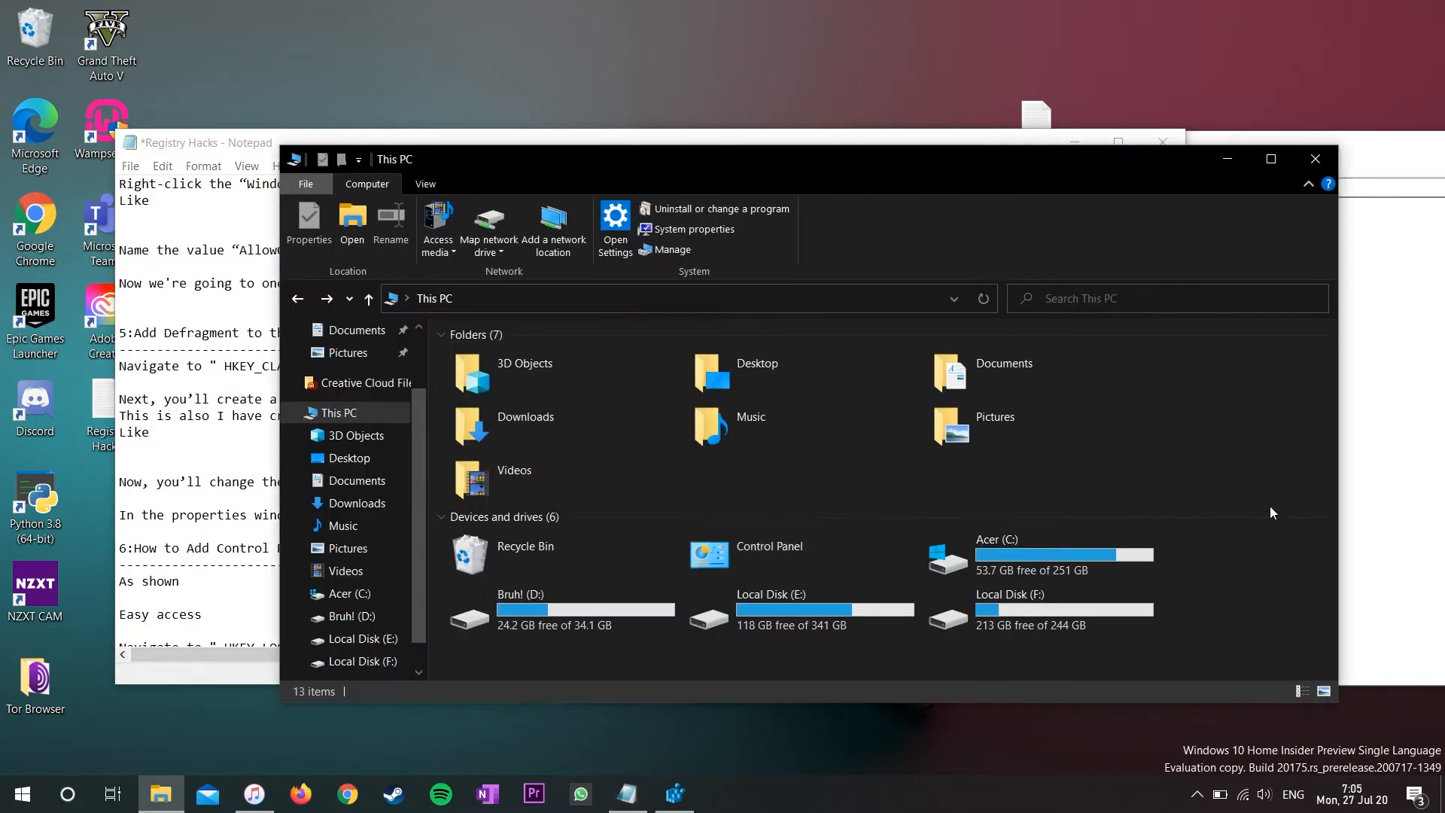
left_click(867, 561)
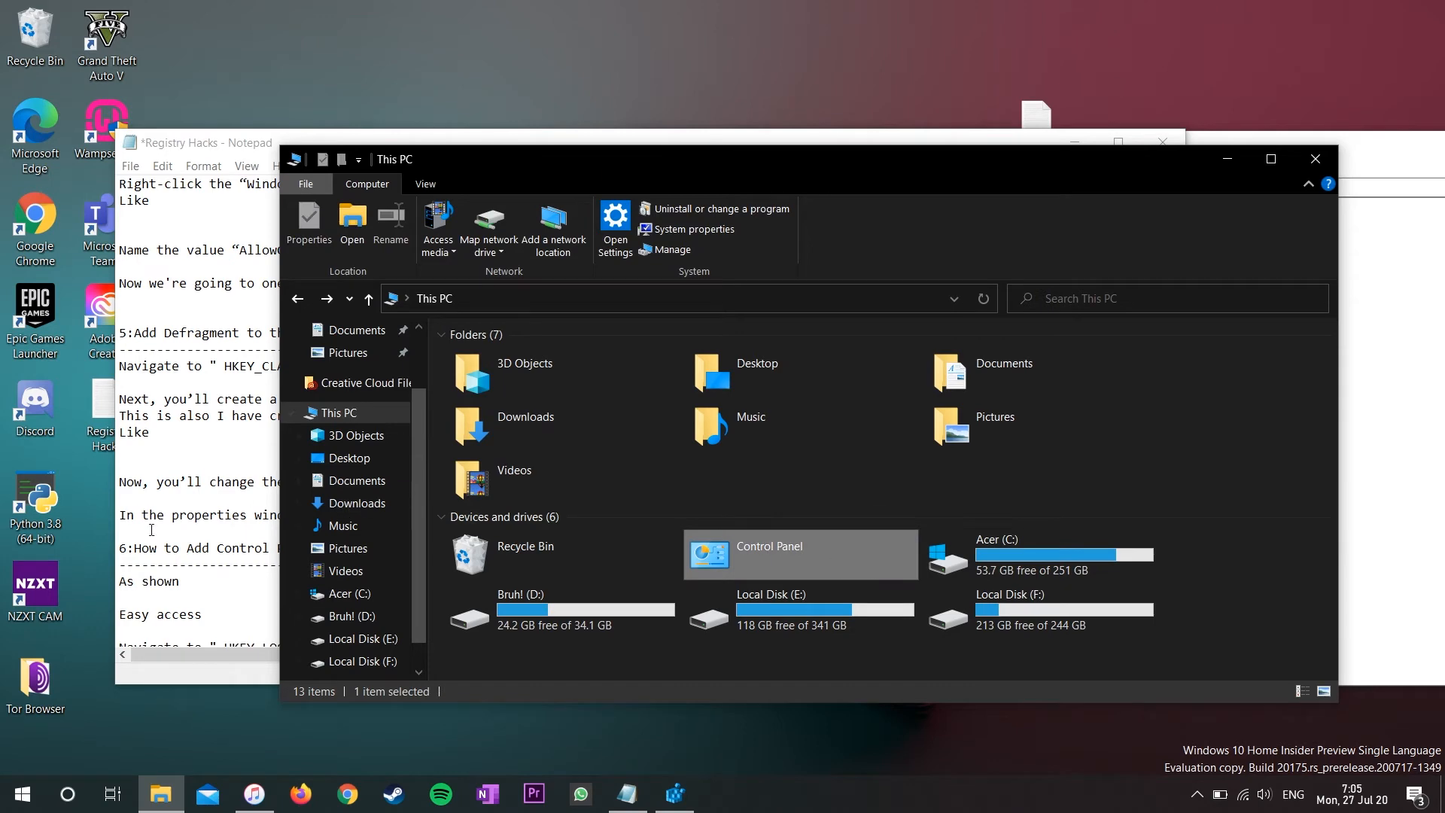
- Return to the Notepad notes and highlight the sixth tip's registry path ending in Explorer\MyComputer\NameSpace
left_click(215, 614)
scroll(226, 572, "down", 2)
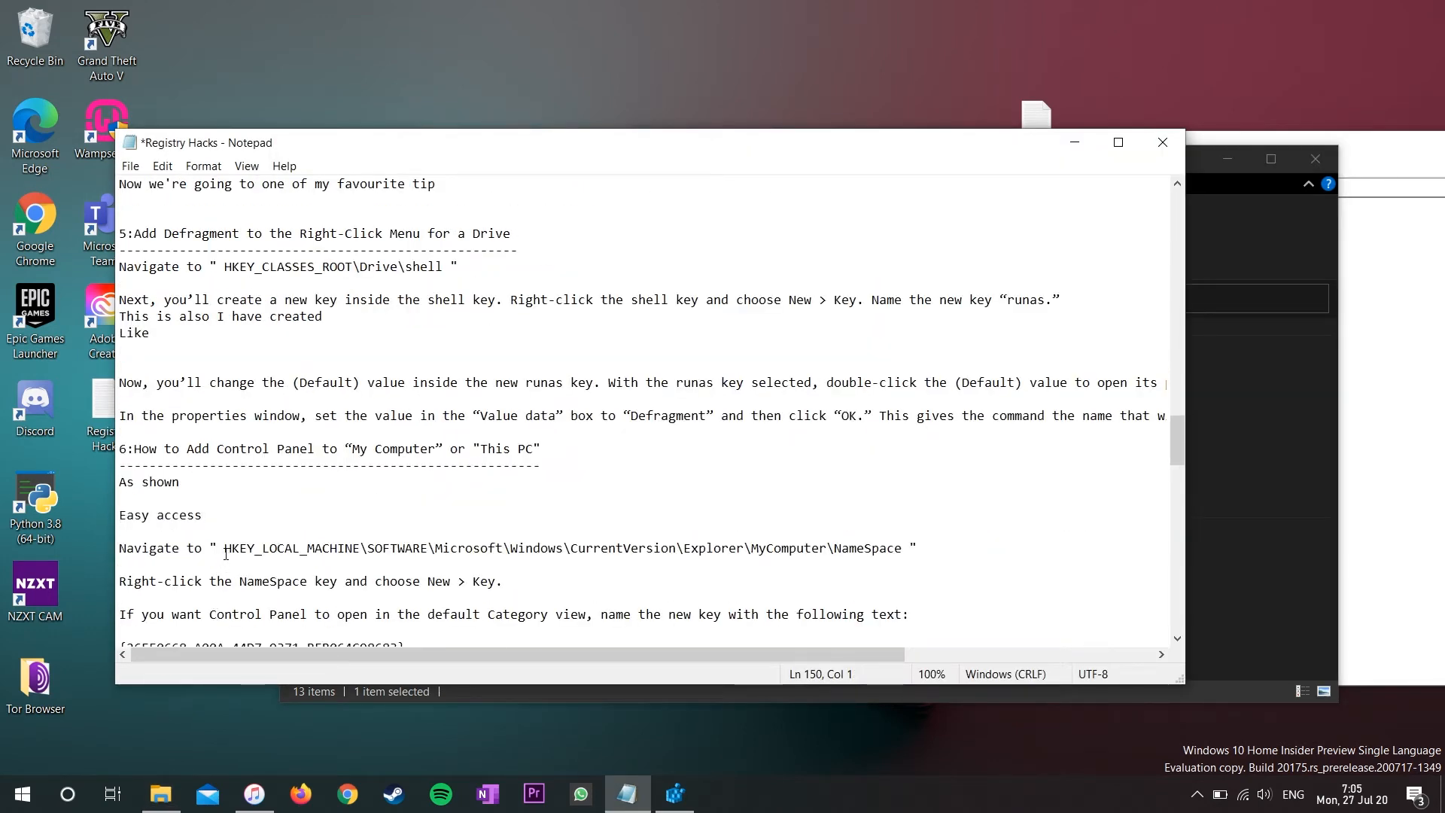
left_click_drag(224, 548, 931, 543)
left_click(993, 543)
- Collapse HKEY_CLASSES_ROOT in Registry Editor and expand HKEY_LOCAL_MACHINE\SOFTWARE
left_click(675, 794)
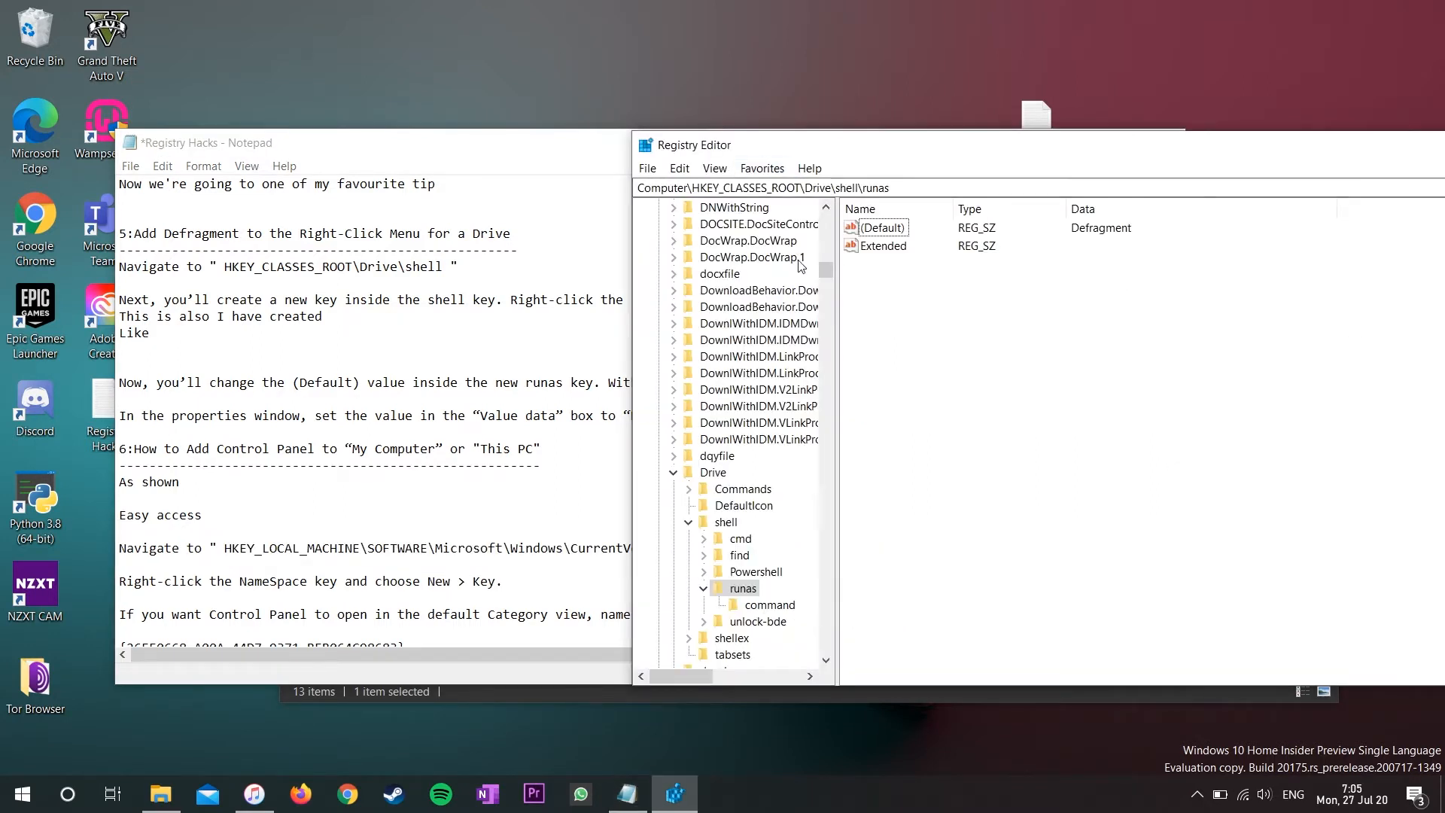
left_click_drag(826, 270, 826, 218)
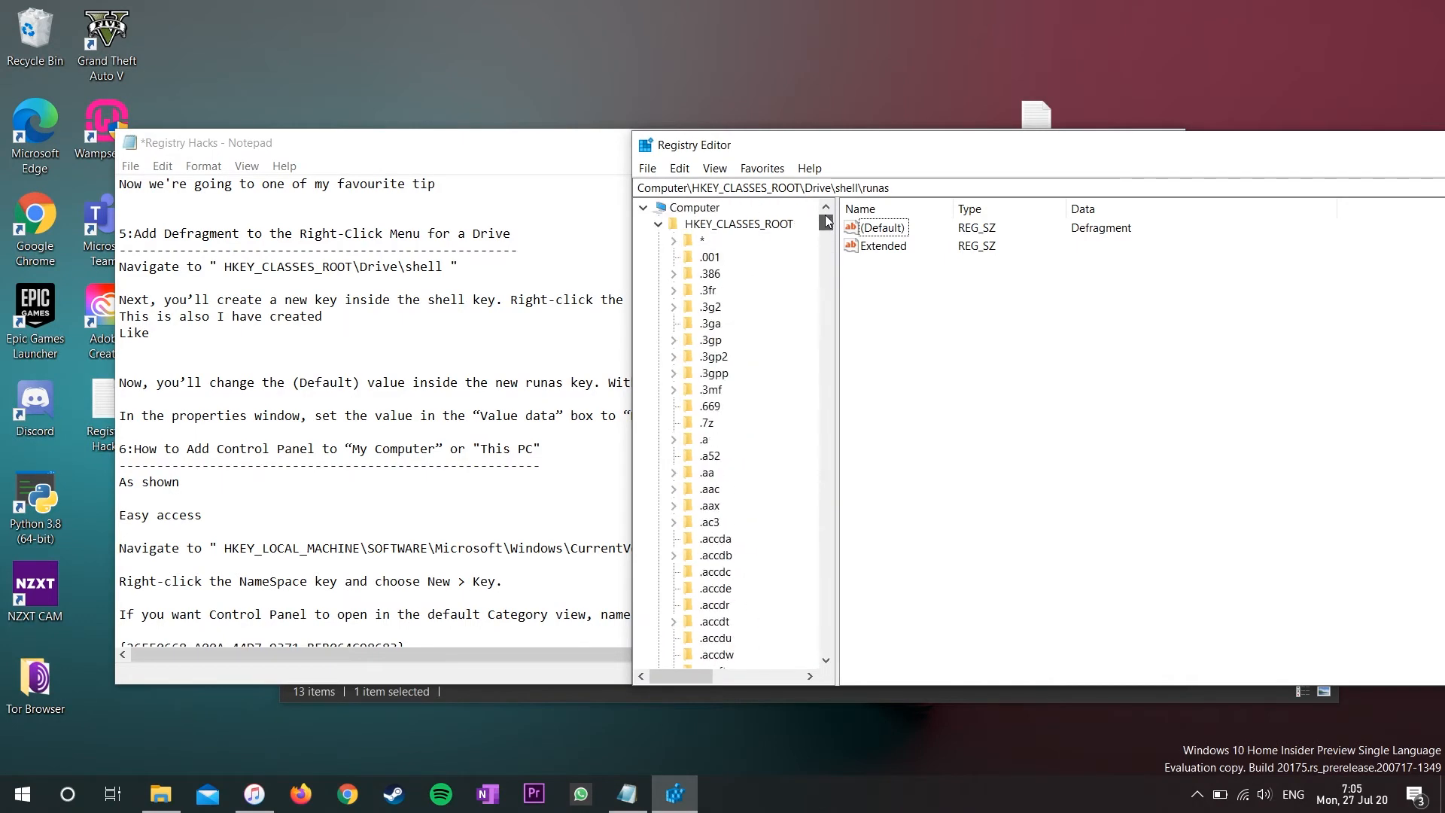
left_click(659, 224)
left_click(658, 258)
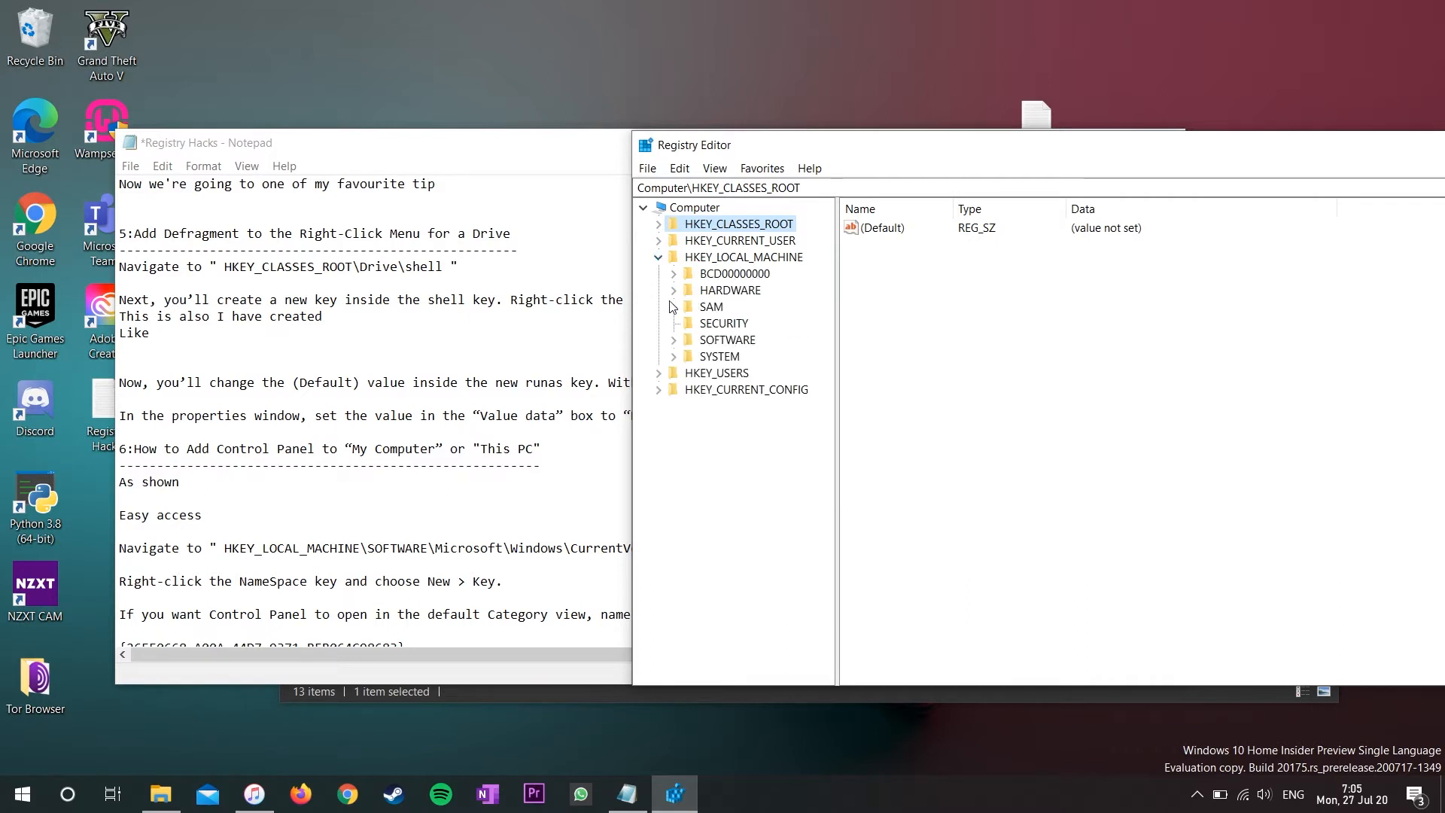
left_click(674, 344)
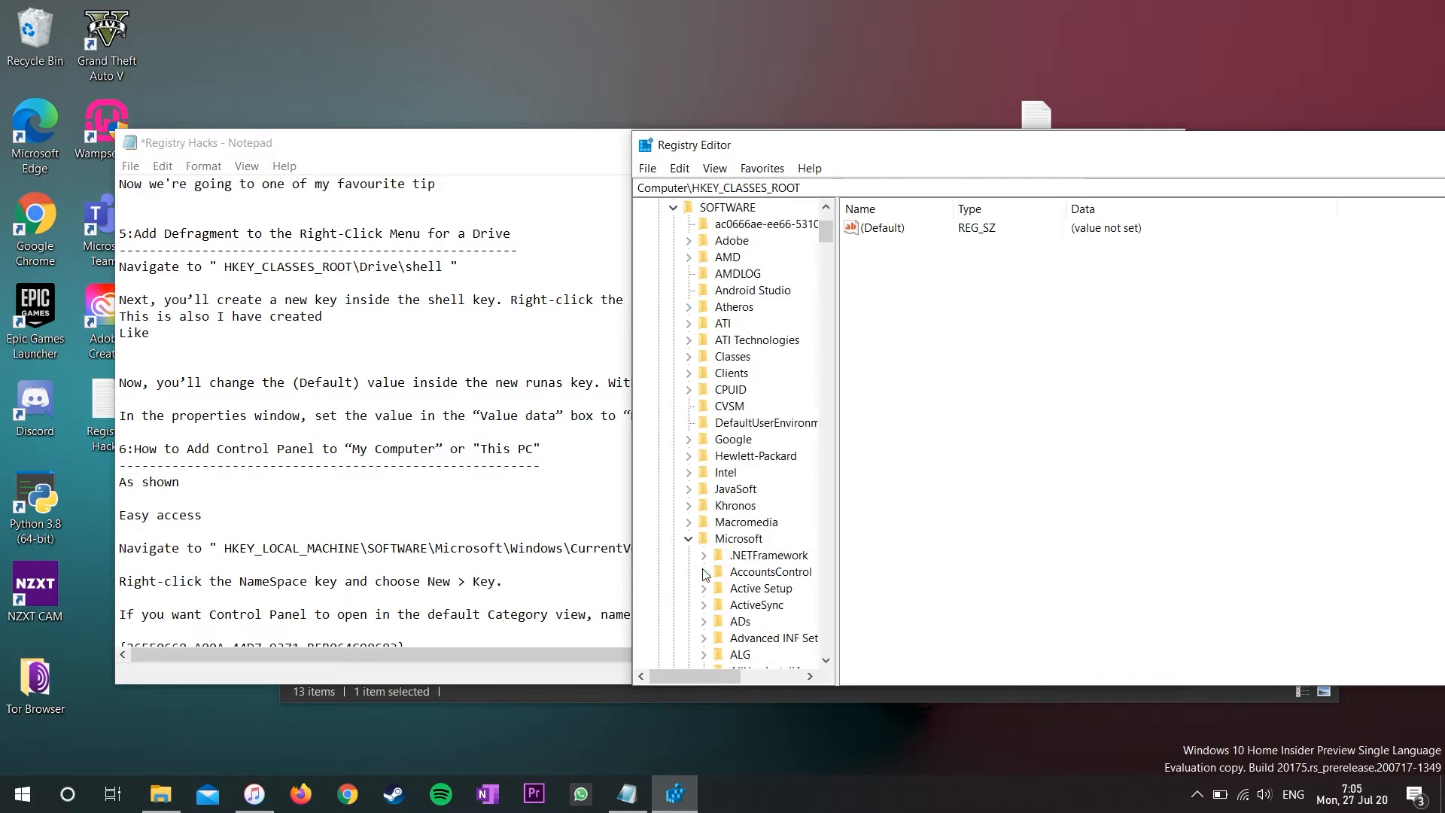
- Look through the subkeys of HKEY_LOCAL_MACHINE\SOFTWARE\Microsoft\Windows\CurrentVersion\Explorer for the MyComputer key
scroll(699, 526, "down", 5)
scroll(699, 527, "down", 20)
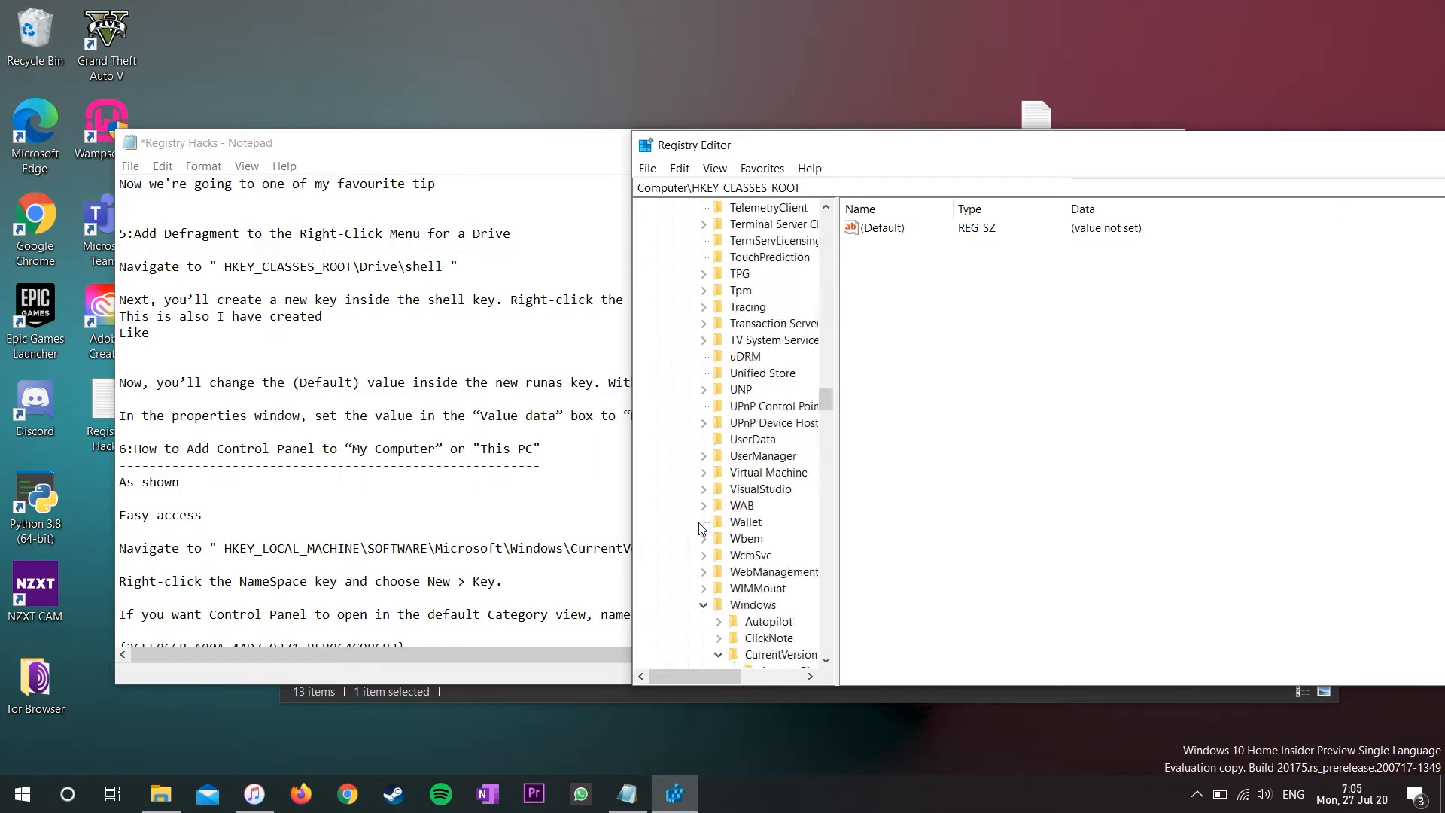
scroll(700, 526, "down", 6)
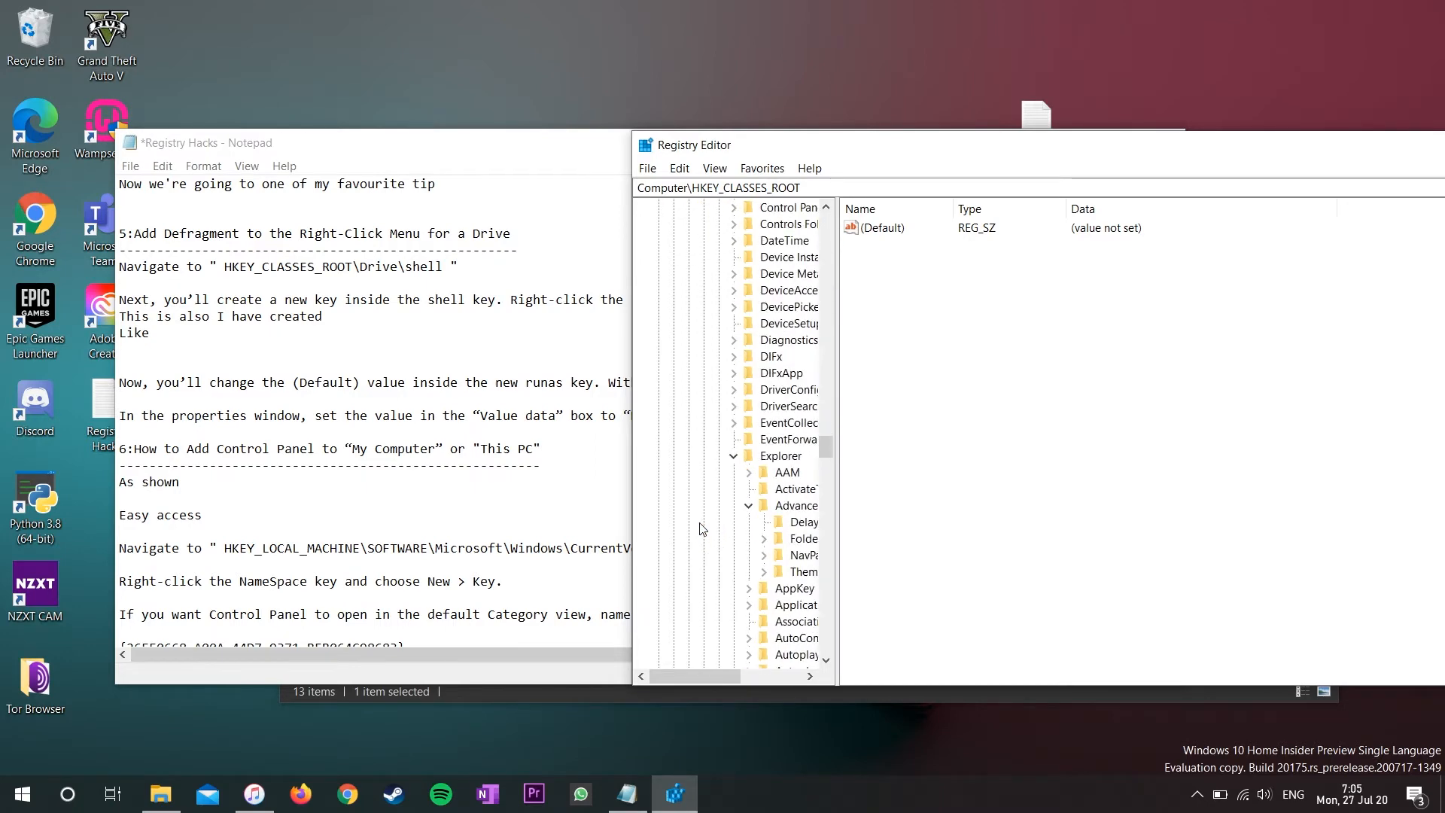
scroll(702, 662, "down", 20)
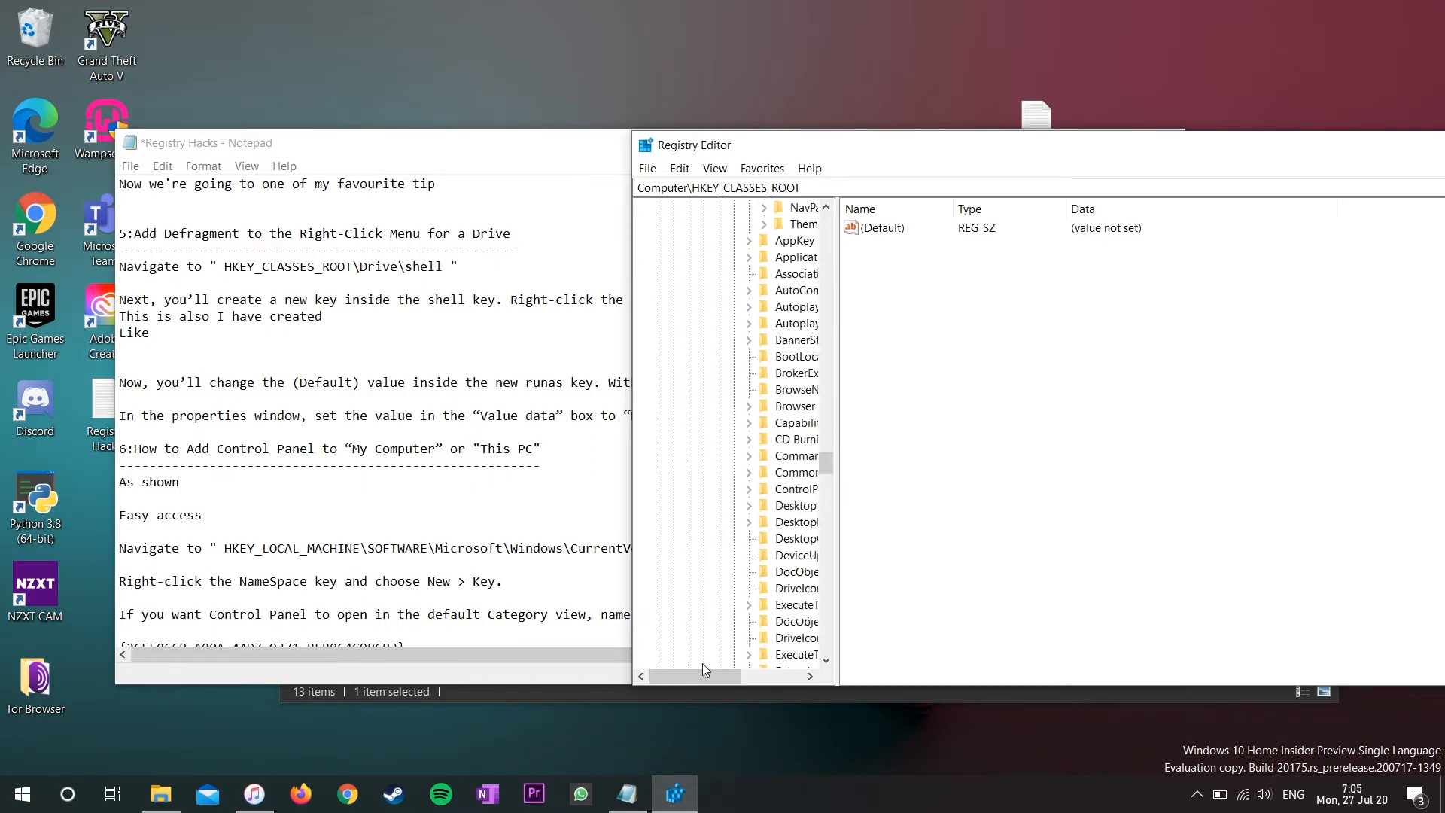
scroll(702, 662, "down", 12)
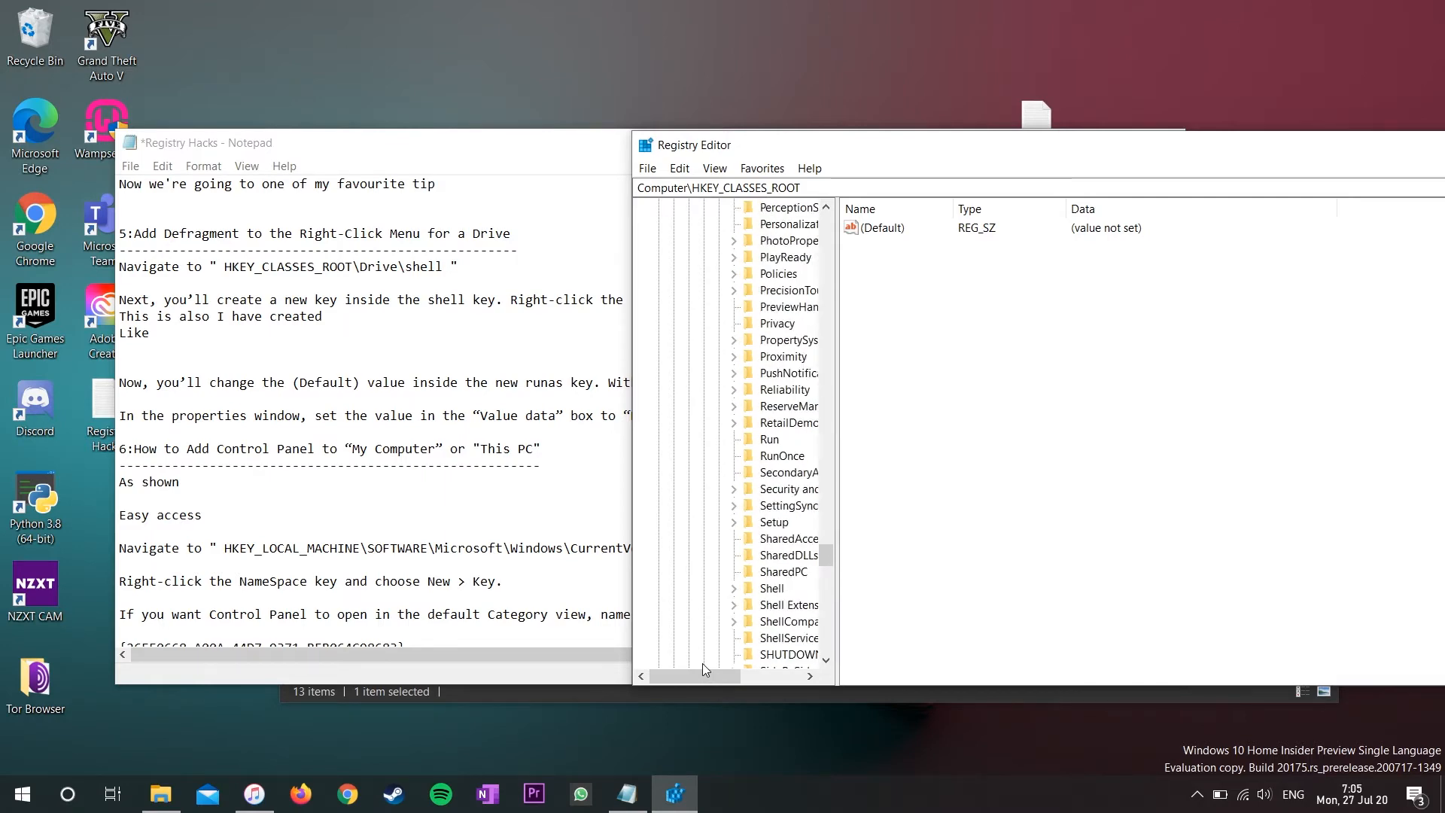
scroll(702, 662, "up", 20)
scroll(702, 662, "down", 10)
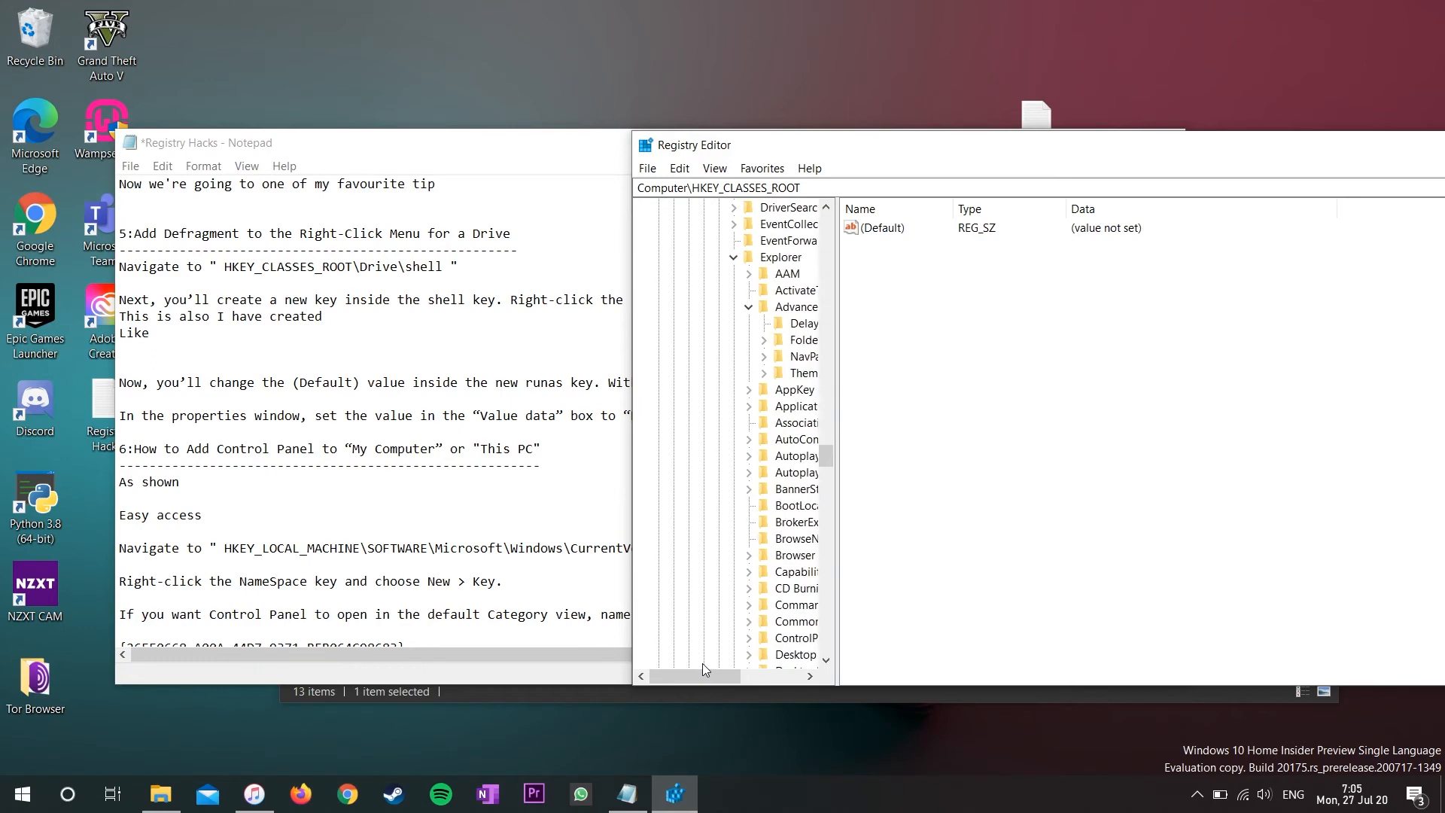
scroll(702, 663, "up", 10)
scroll(702, 662, "down", 20)
scroll(702, 662, "down", 1)
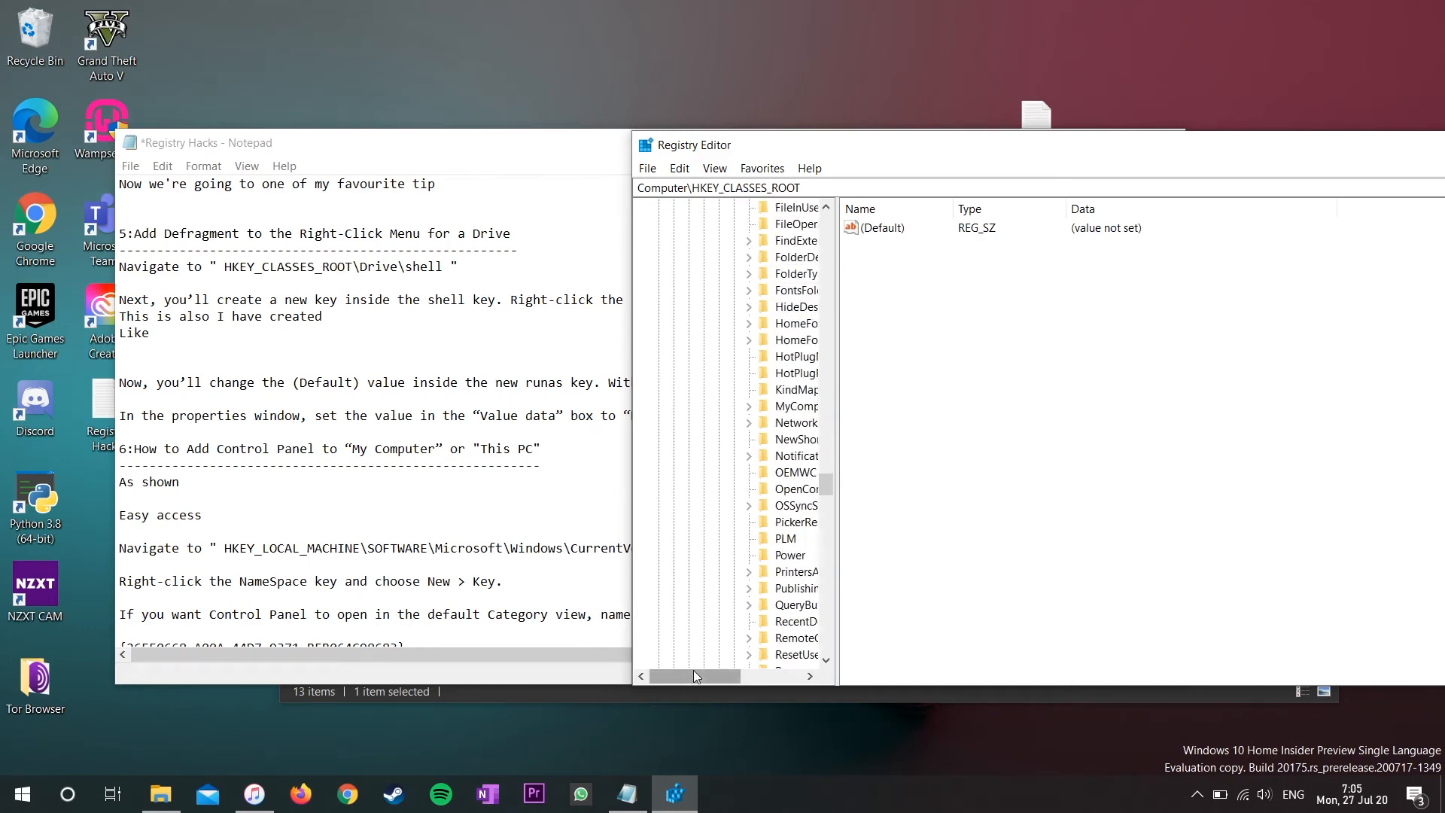
left_click_drag(693, 669, 716, 666)
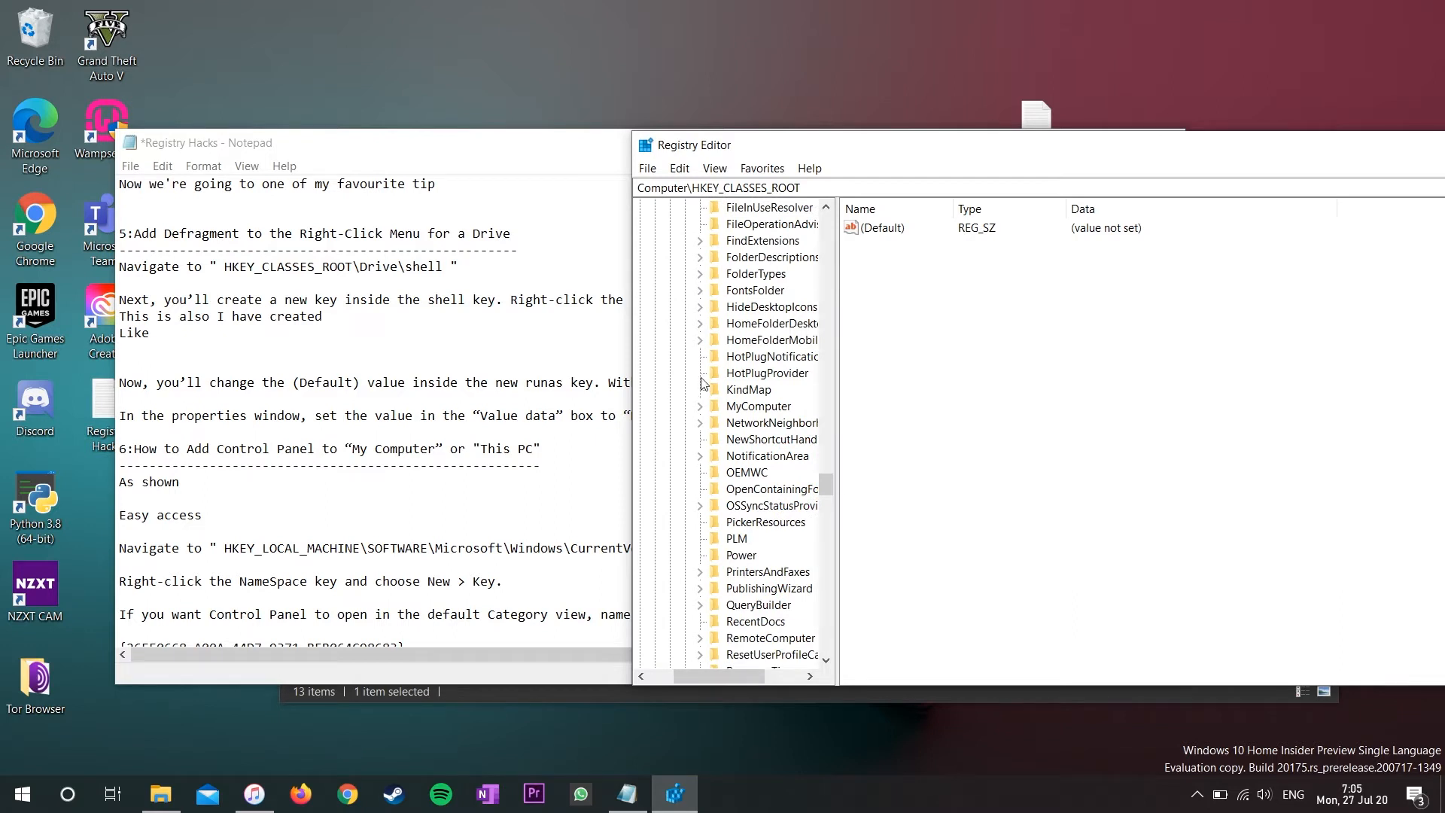
left_click(717, 359)
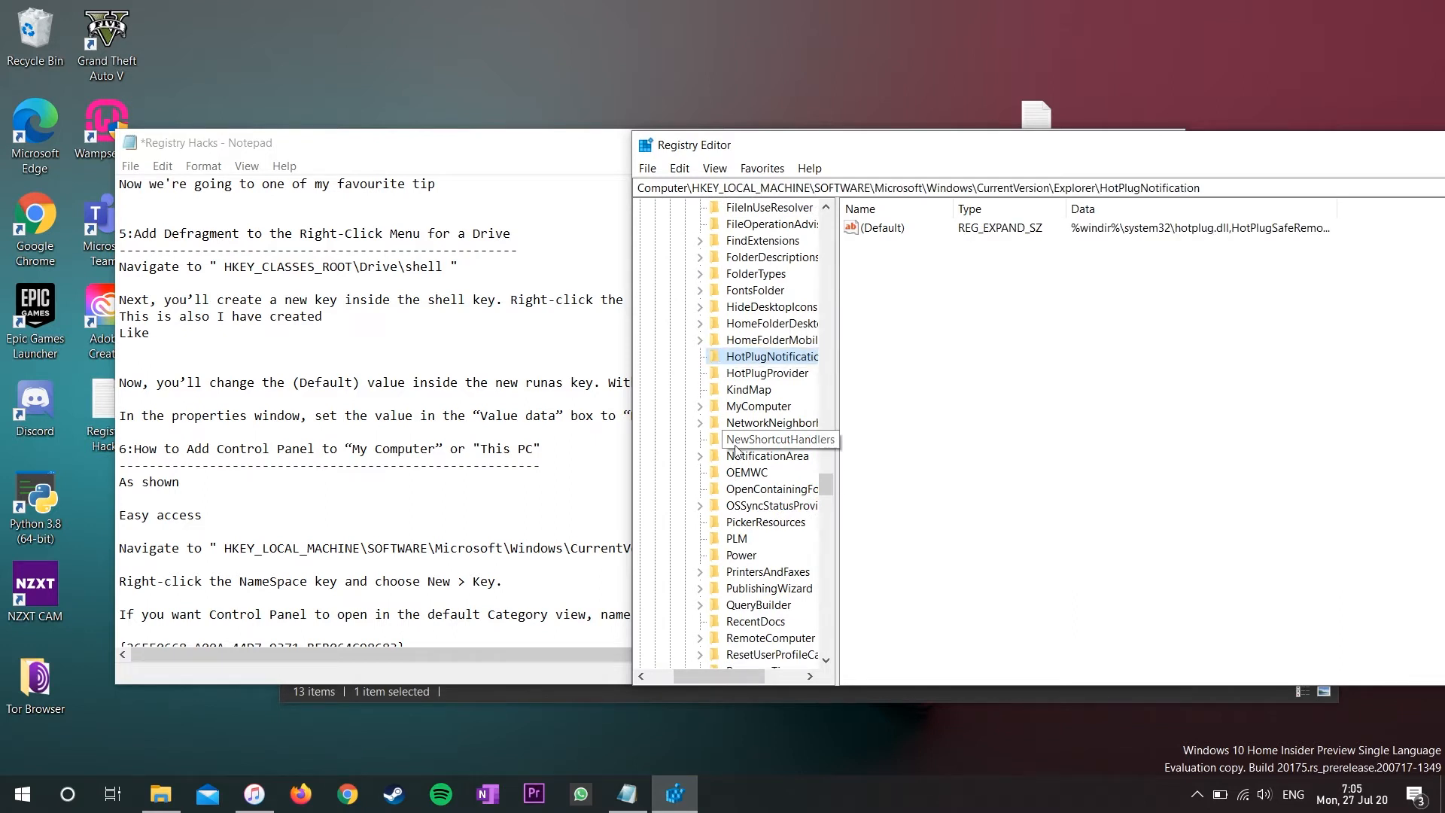
scroll(737, 450, "down", 4)
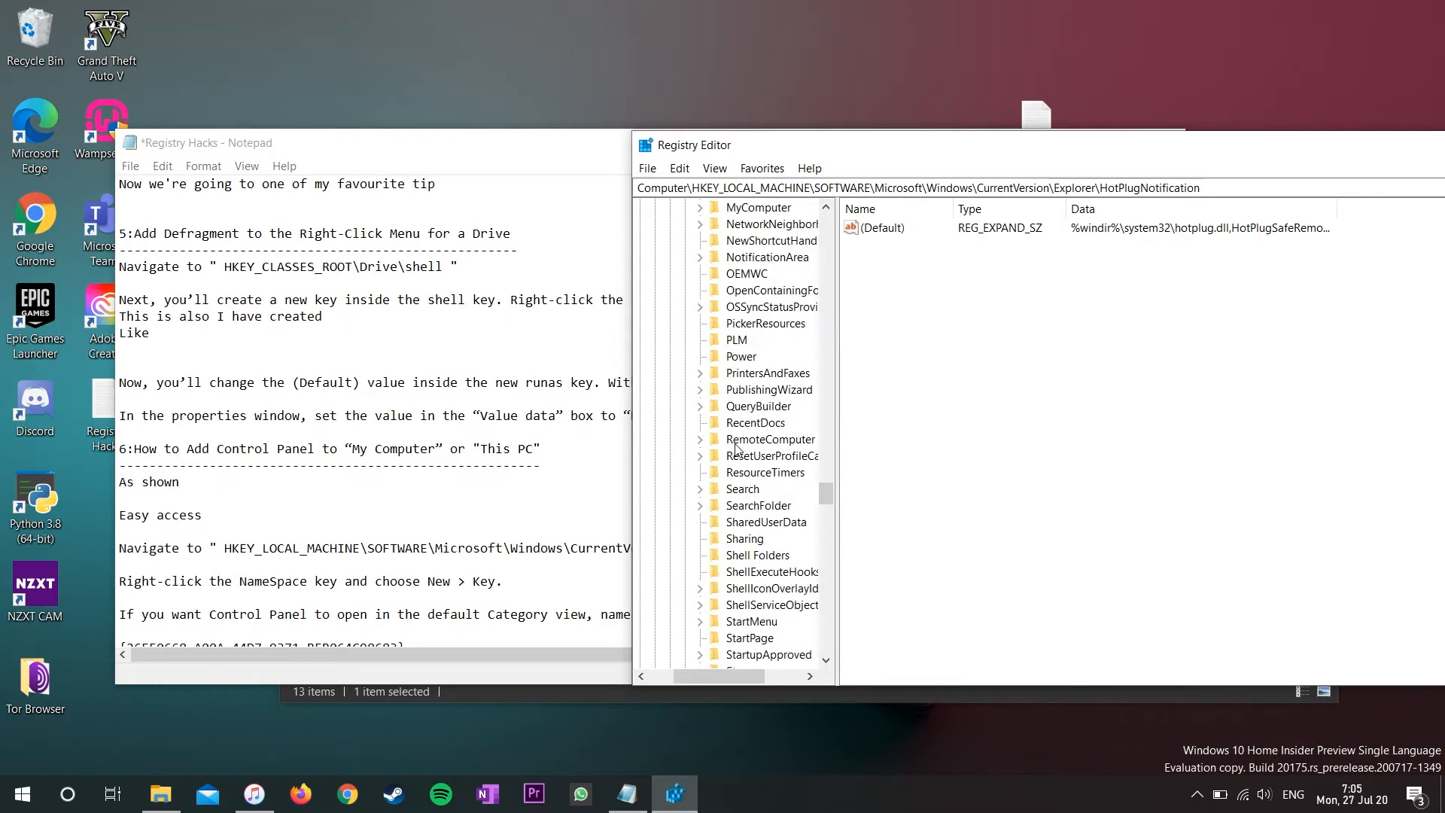
scroll(736, 450, "up", 20)
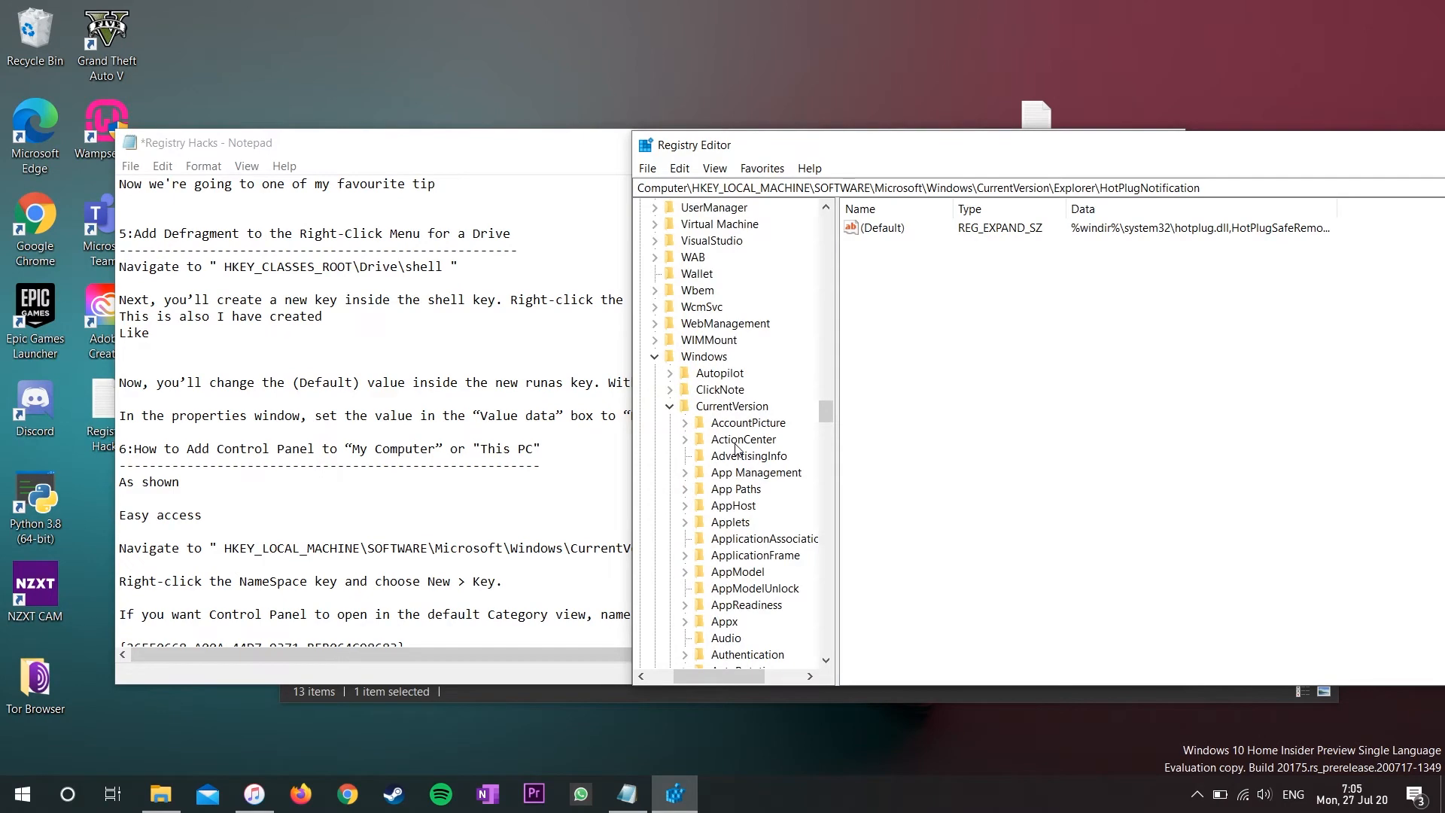
scroll(736, 449, "down", 1)
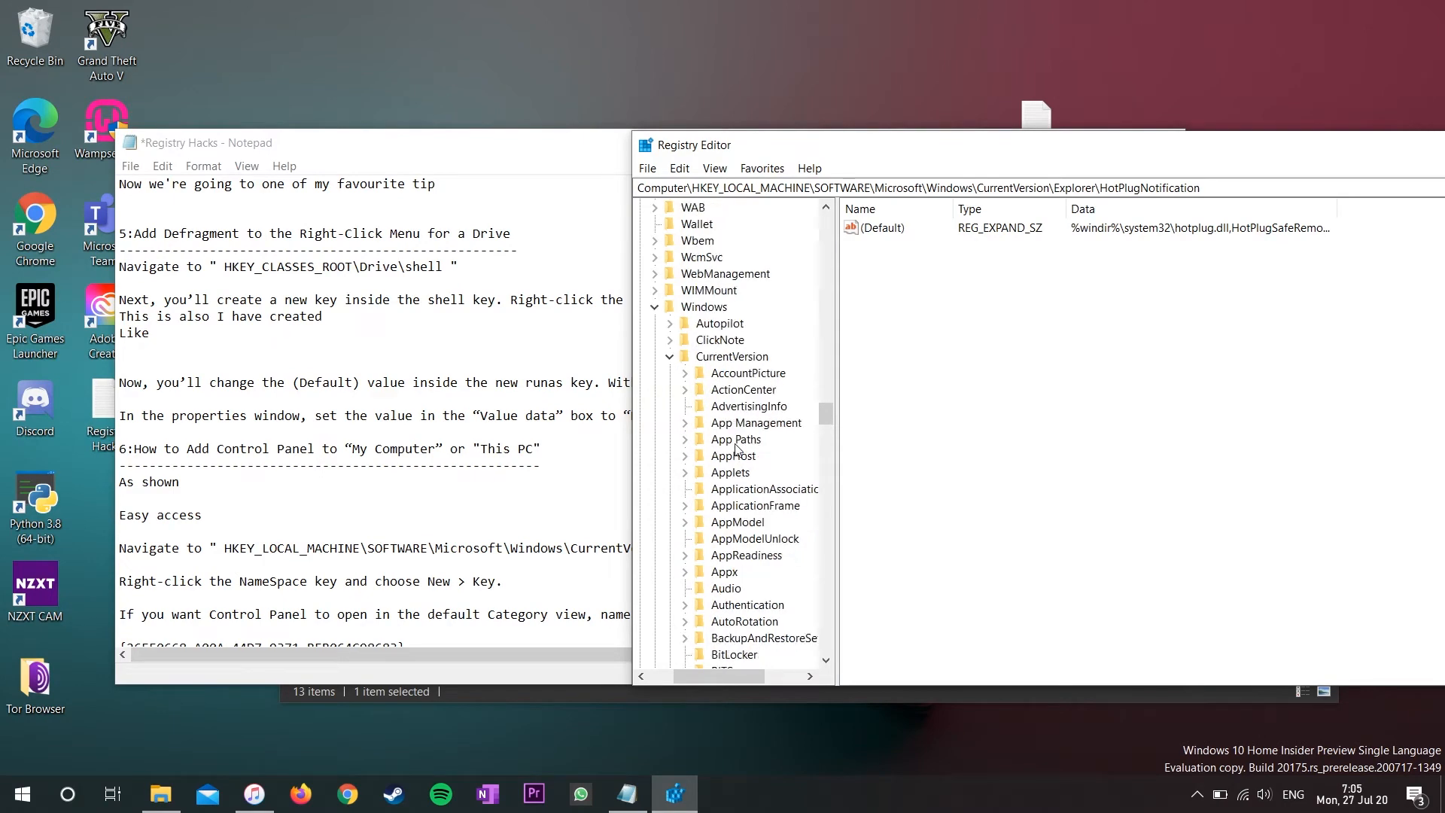
- Select the CurrentVersion key in Registry Editor and check the rest of the NameSpace path in the Notepad notes
left_click(696, 358)
left_click_drag(631, 441, 1185, 441)
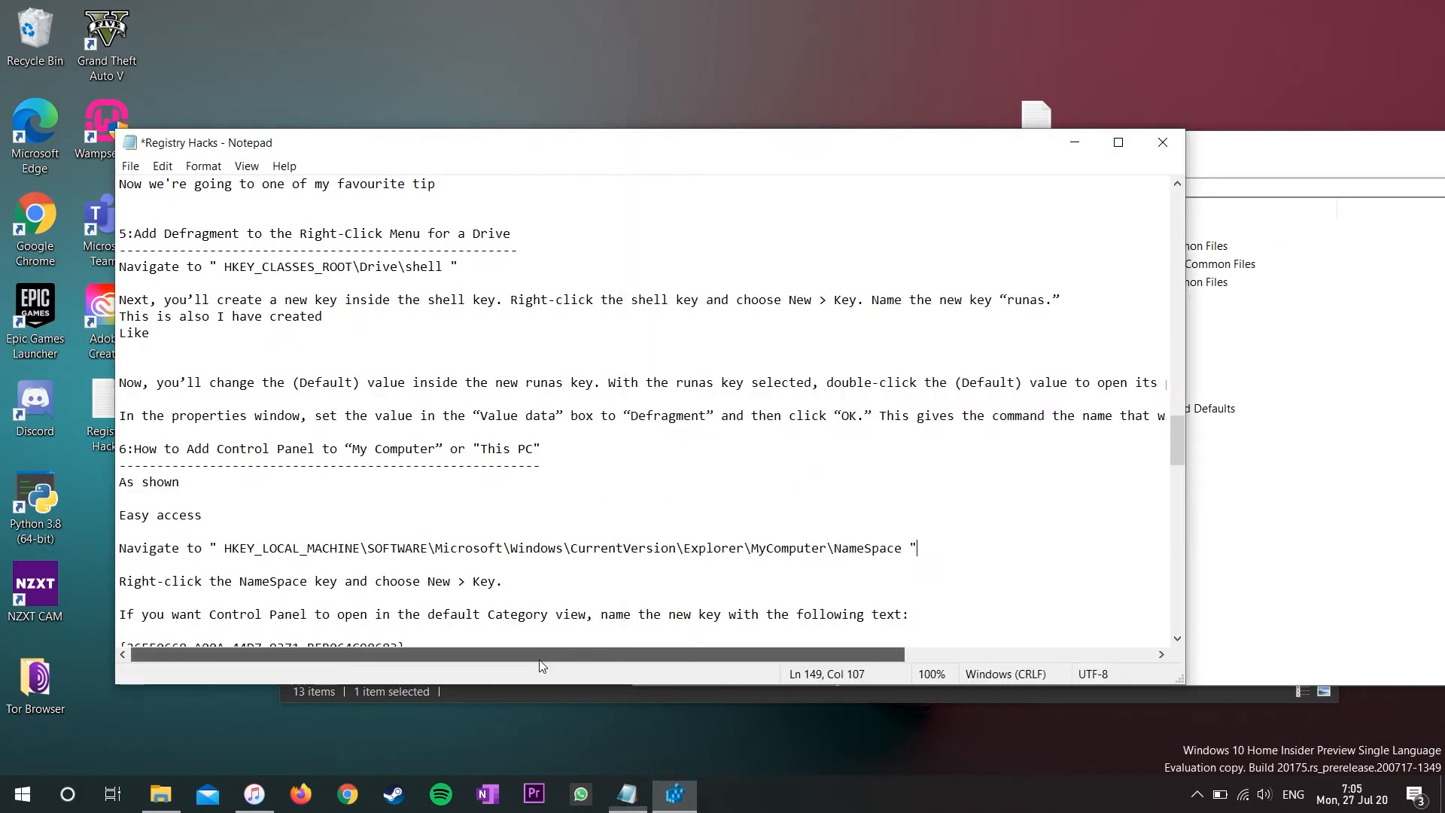
left_click(1074, 551)
left_click(1277, 500)
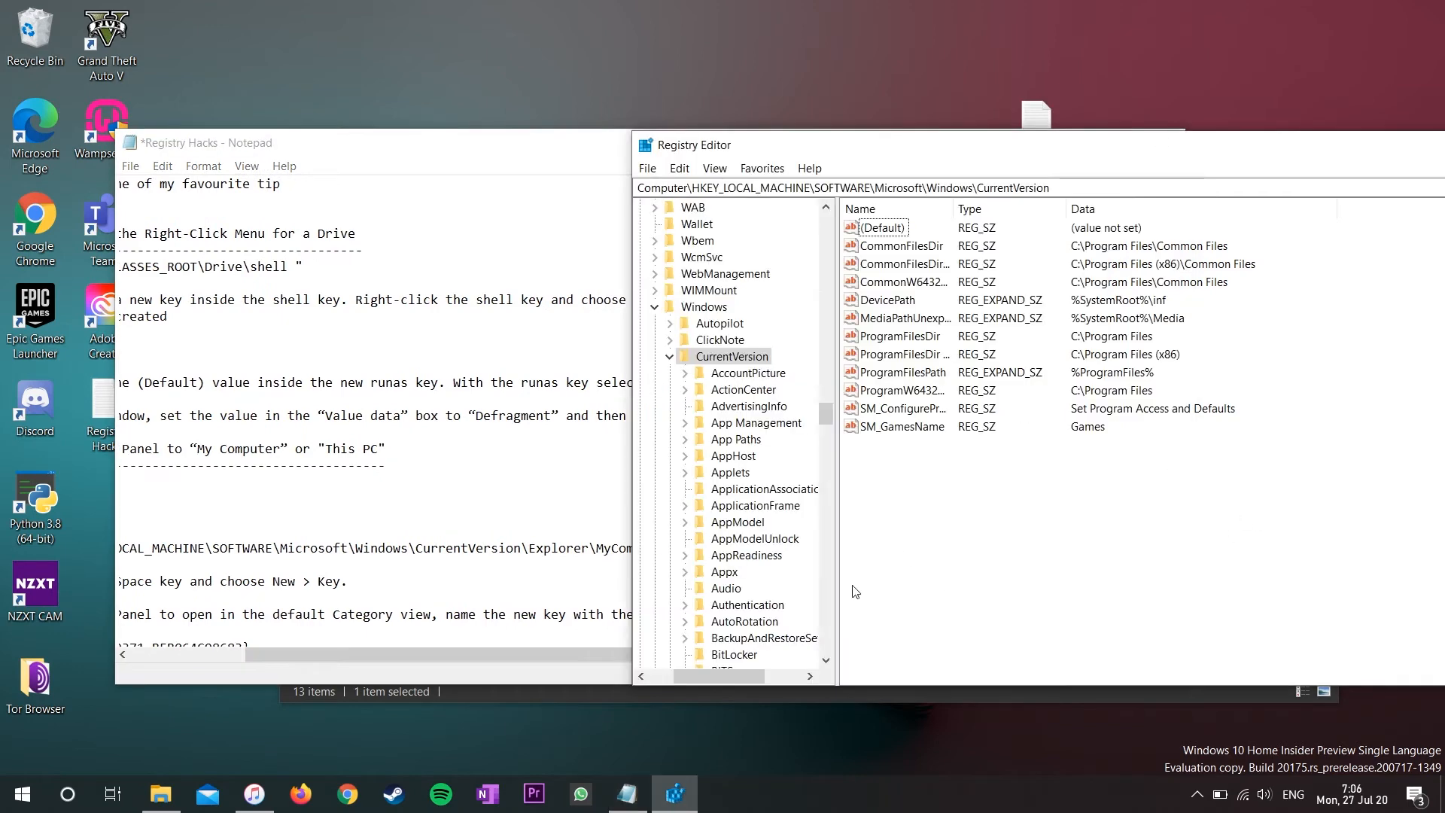
- Collapse the Advanced key under CurrentVersion\Explorer, and expand MyComputer and its NameSpace subkey
scroll(730, 653, "down", 9)
scroll(730, 652, "down", 3)
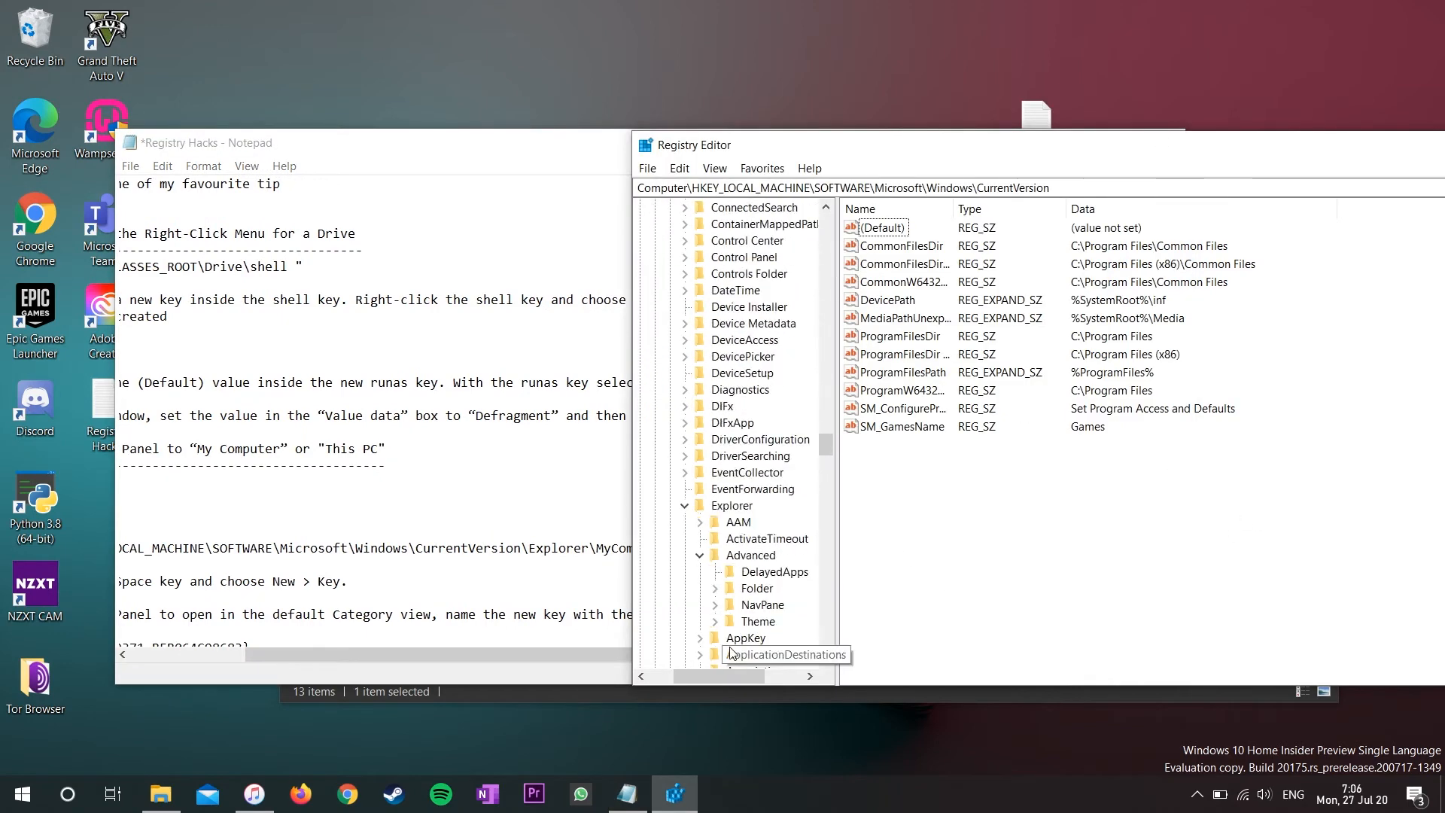
left_click(764, 555)
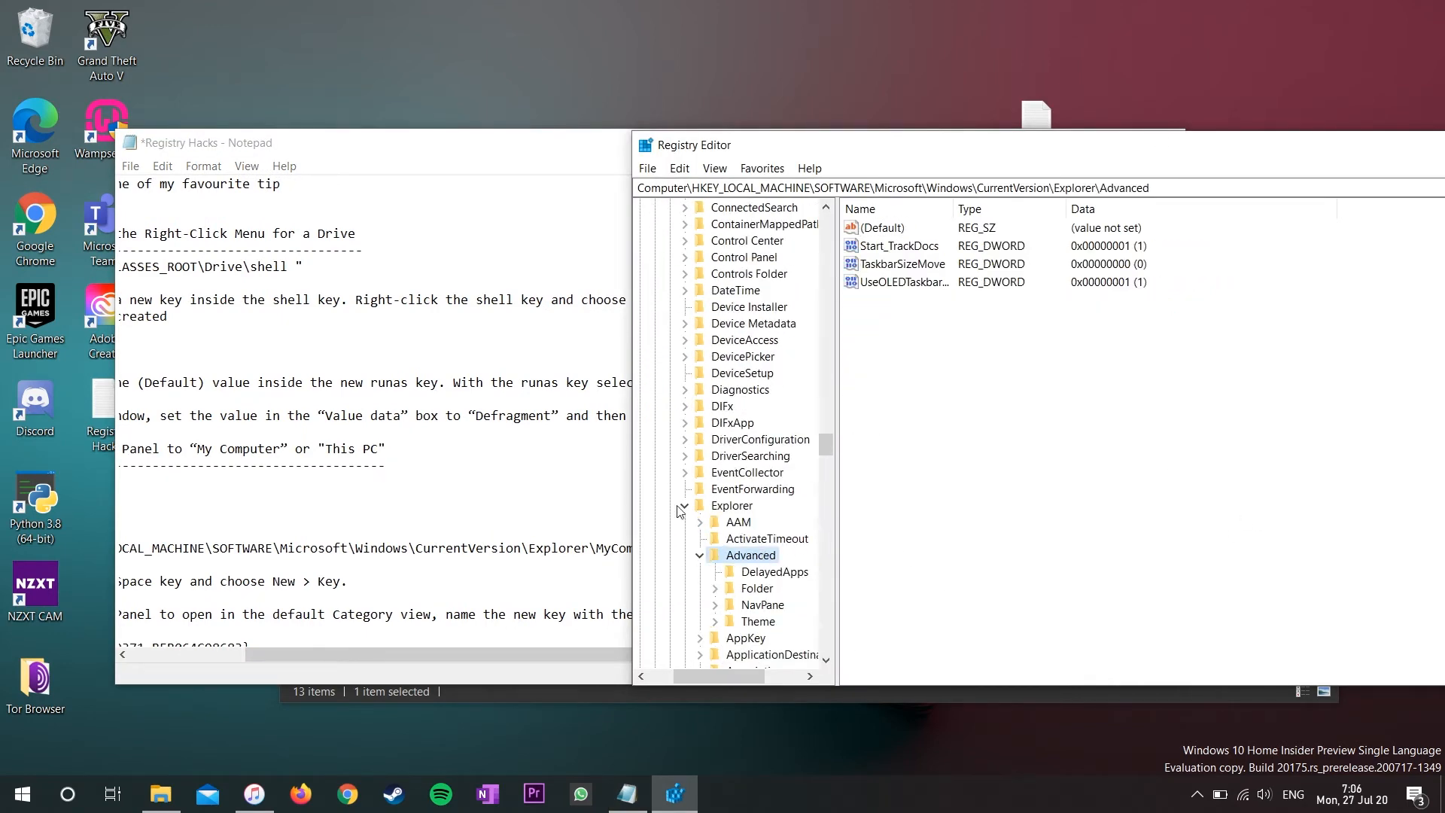
left_click(700, 555)
scroll(700, 556, "down", 20)
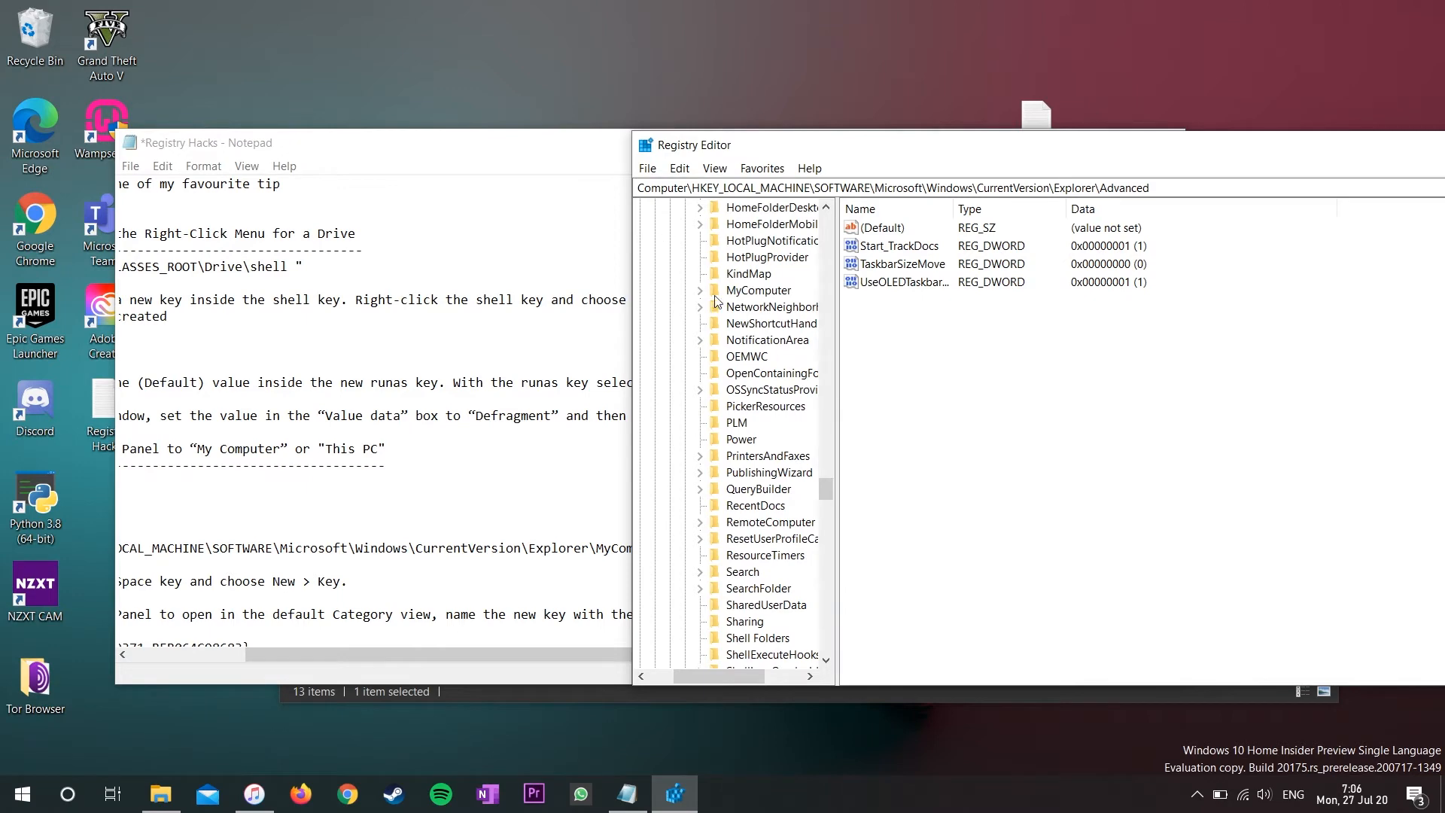
left_click(703, 290)
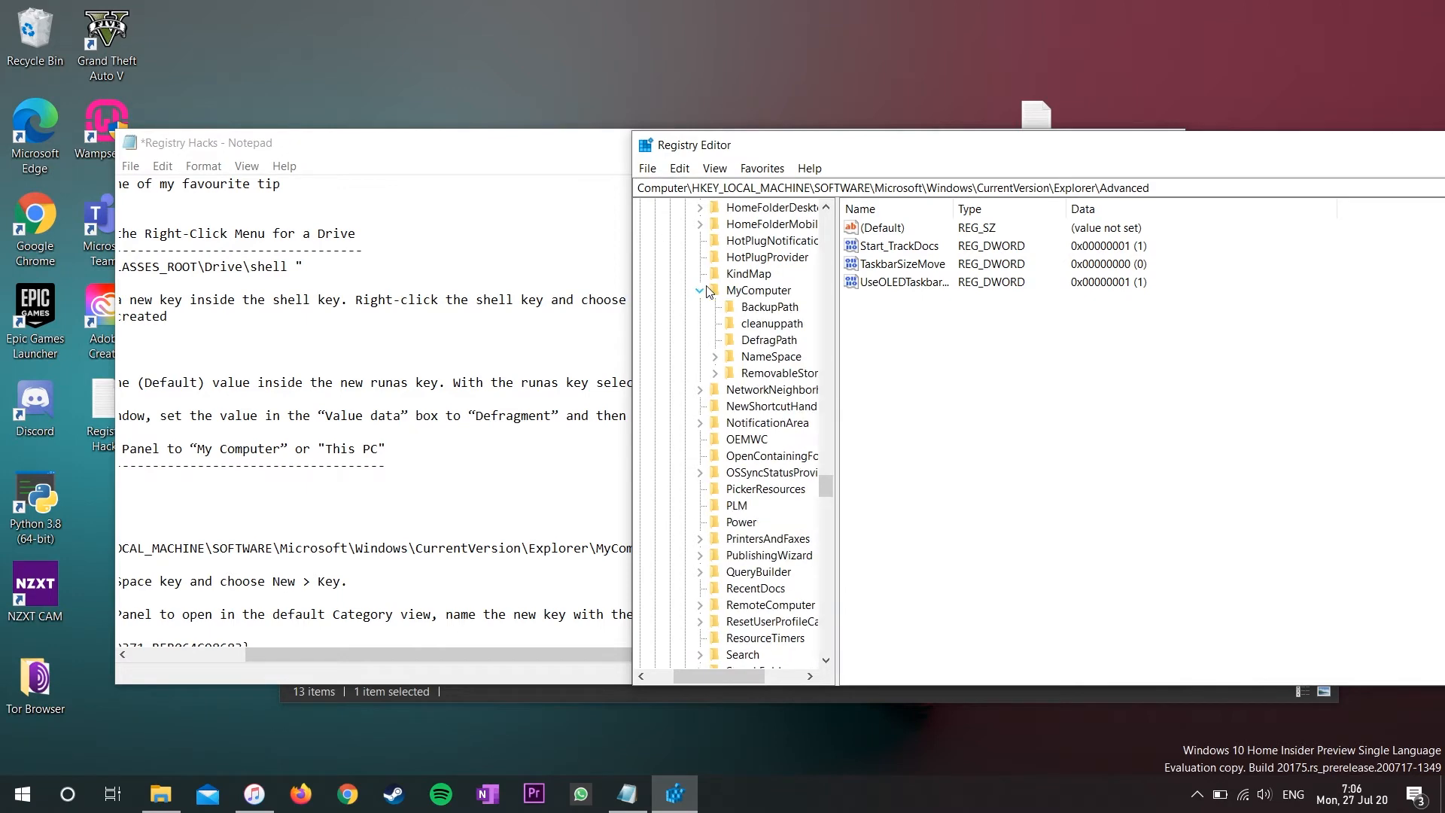
left_click(715, 356)
- Switch to the Notepad notes, highlight the sixth tip's default Category view instruction and add the line "Like" below it
left_click(571, 480)
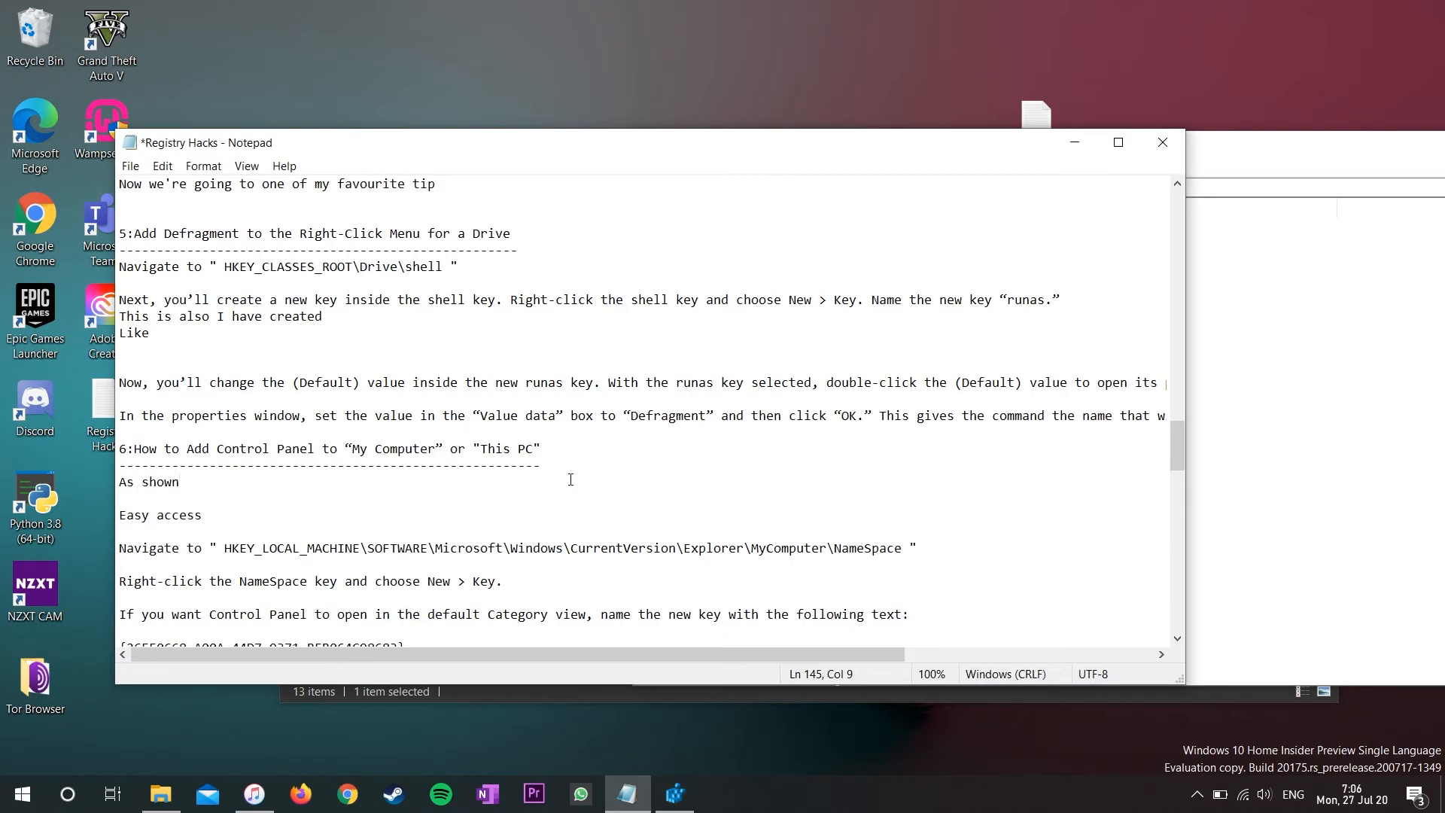
scroll(571, 480, "down", 2)
scroll(320, 521, "down", 1)
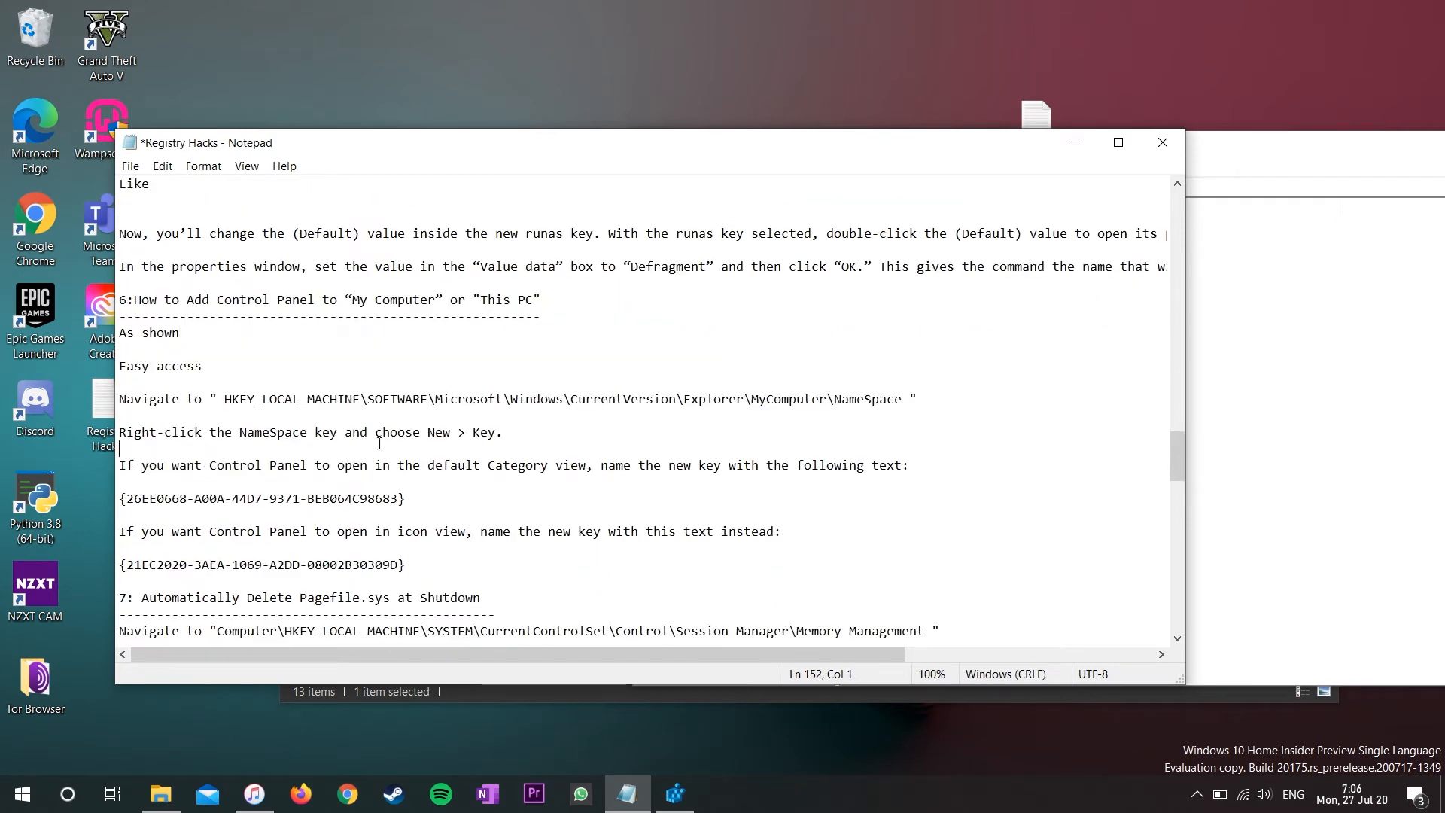
left_click_drag(121, 469, 912, 470)
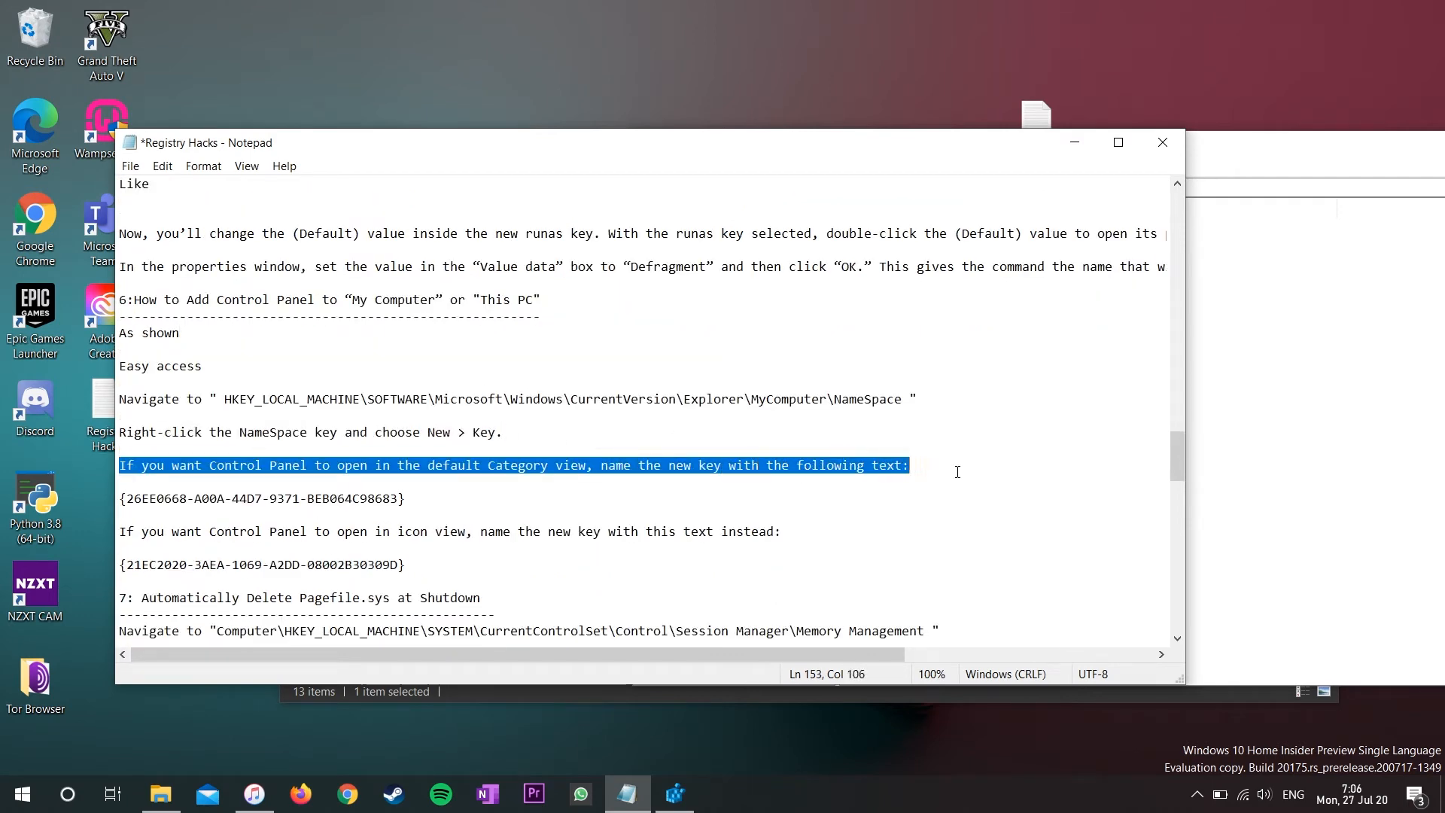
left_click(961, 472)
key("Return")
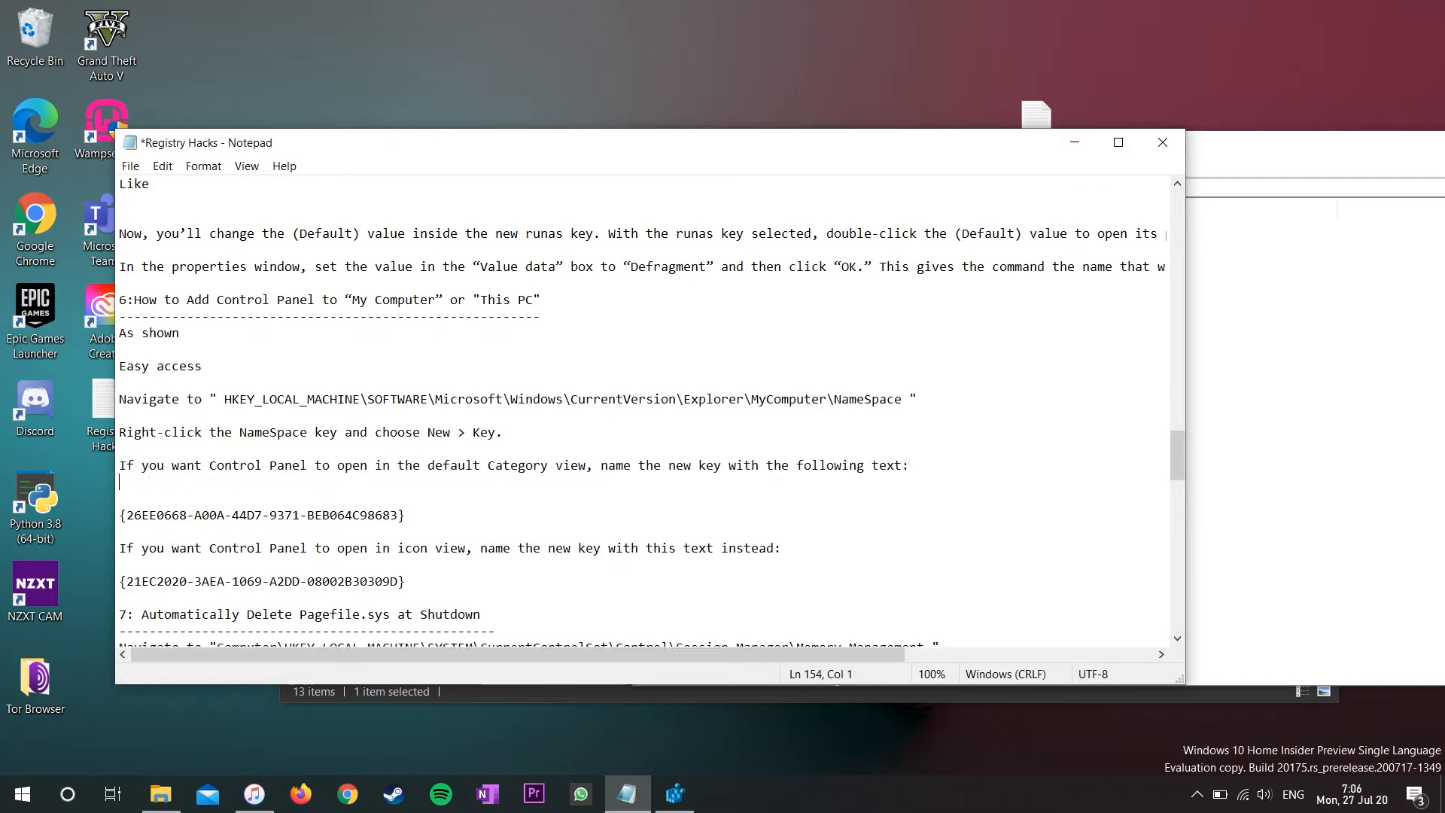
type("Like")
key("Return")
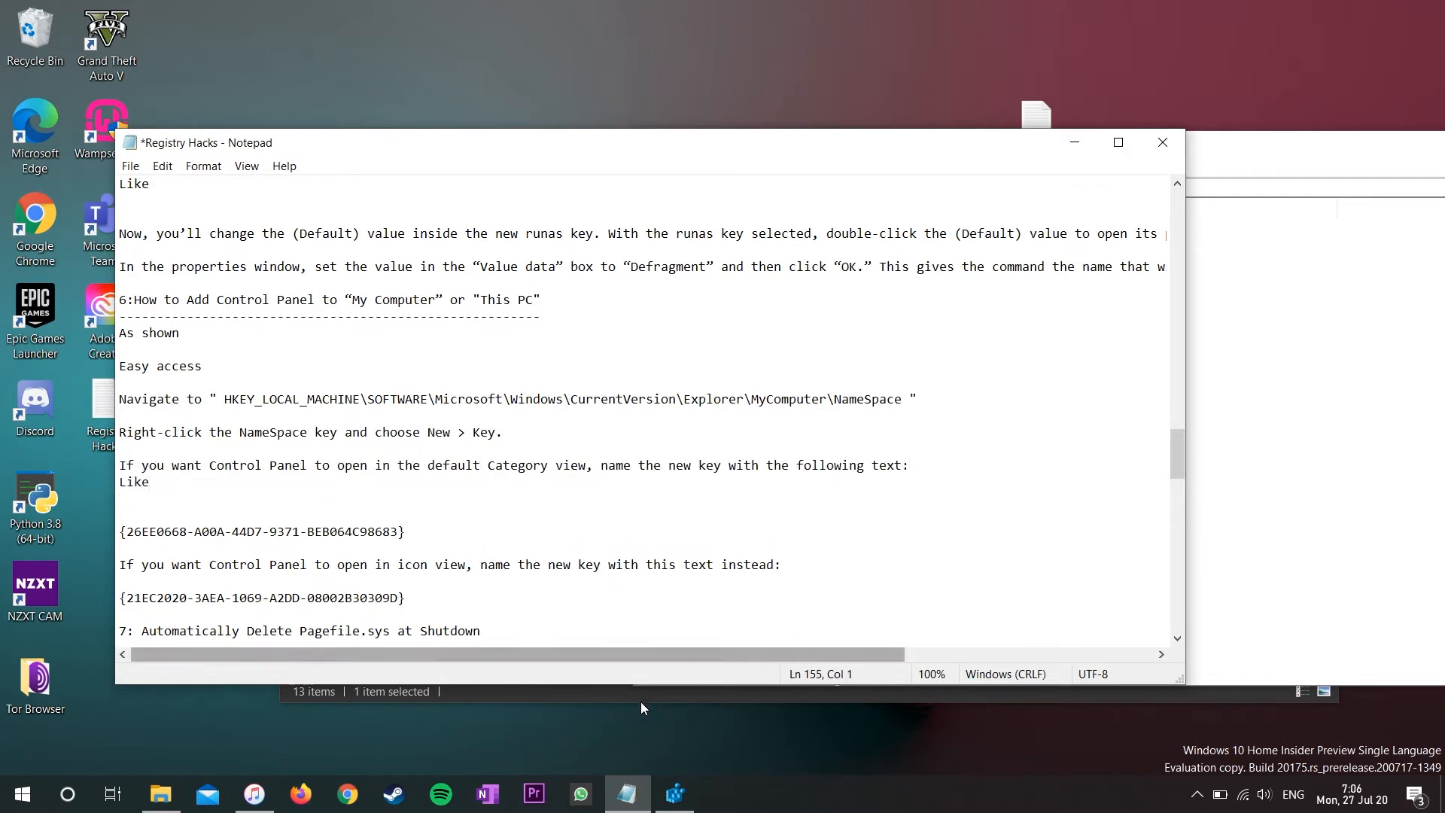
- Open Control Panel from This PC to show its view, and add the note "this is the default view" below "Like" in Notepad
left_click(160, 794)
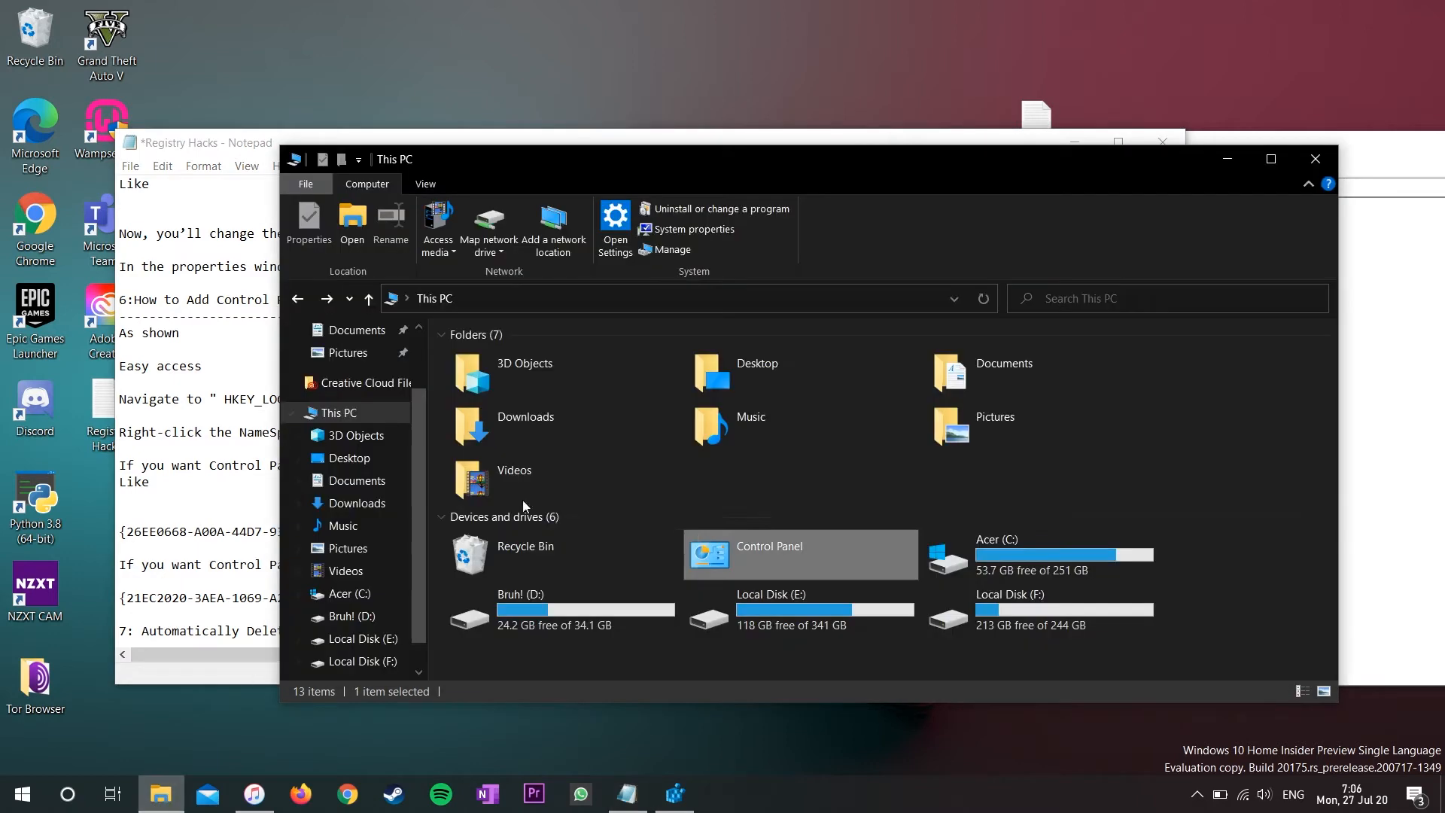
double_click(729, 542)
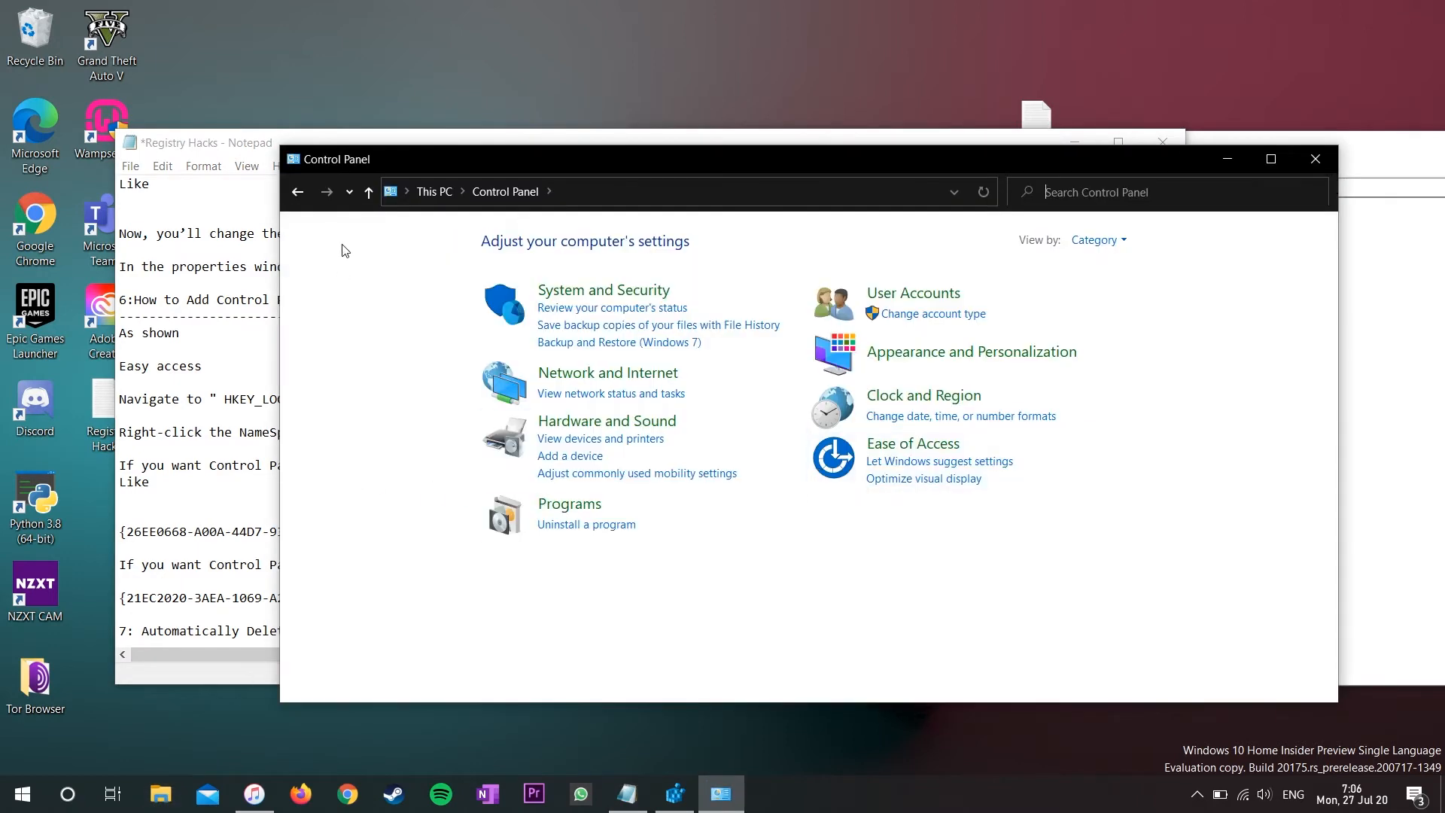
left_click(178, 493)
key("Return")
type("this")
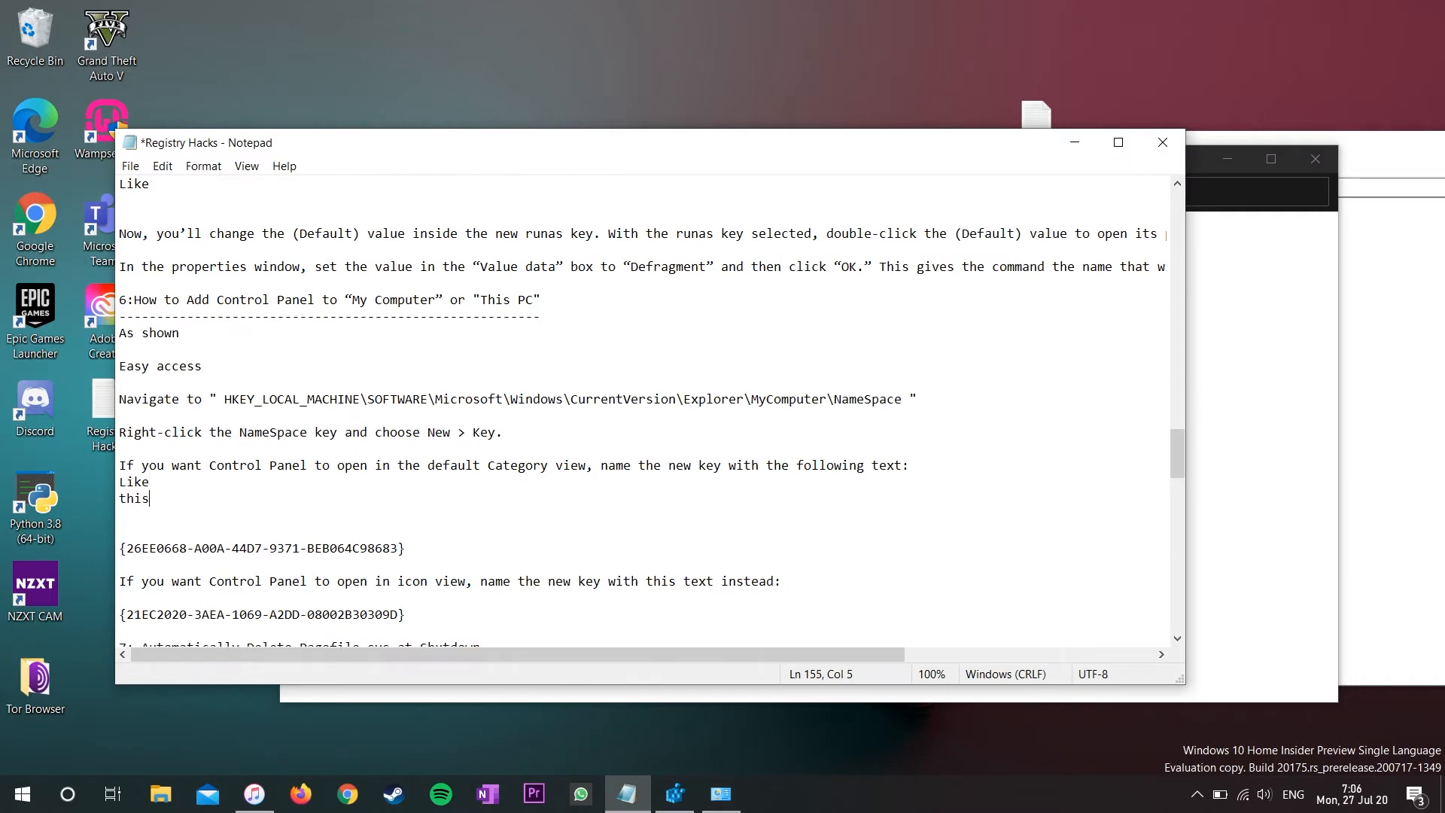
type(" is the deagu")
key("BackSpace")
key("BackSpace")
key("BackSpace")
key("BackSpace")
type("fault vie")
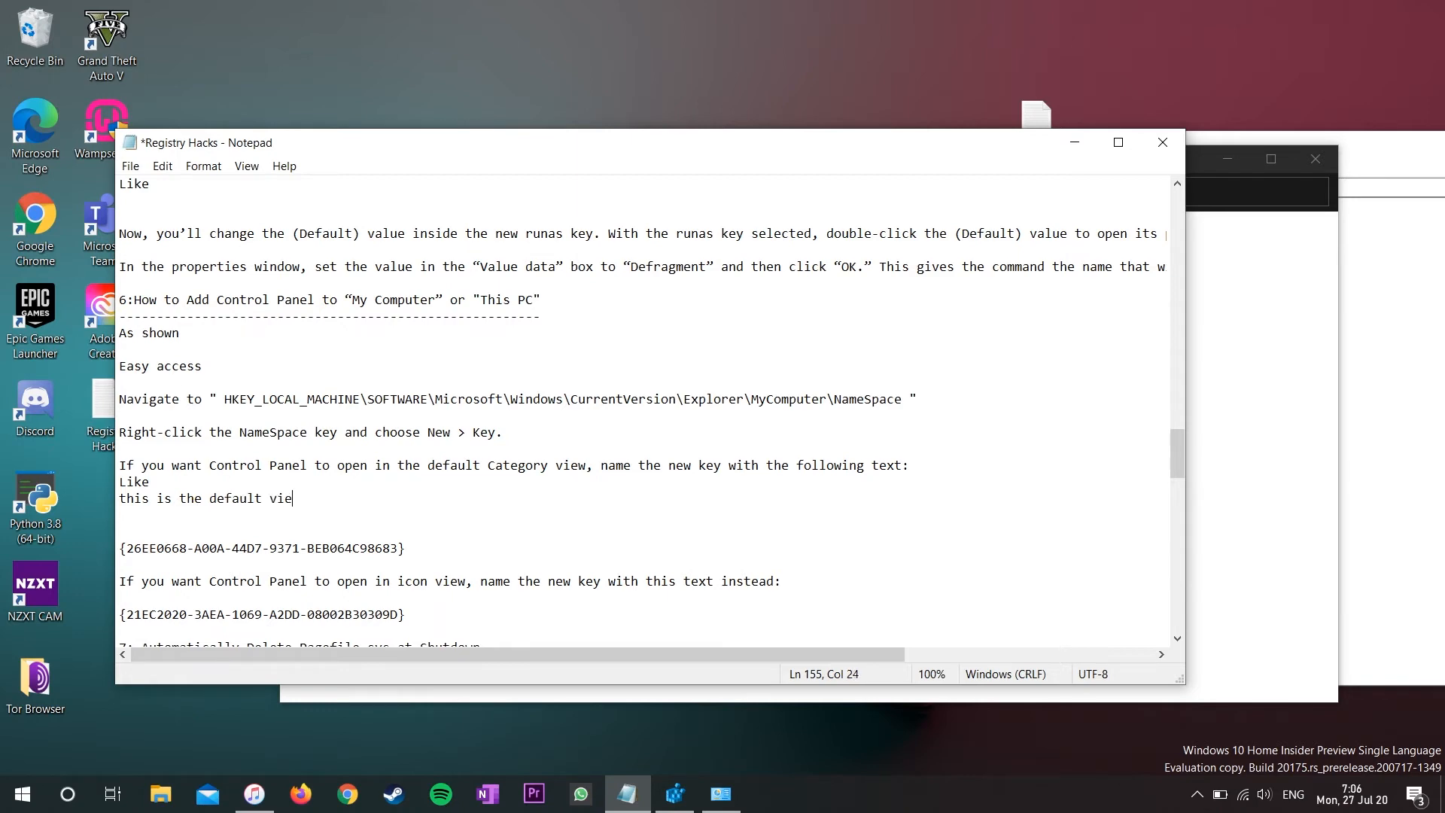
type("w")
key("Return")
- Highlight the Category view key name {26EE0668-A00A-44D7-9371-BEB064C98683} in the notes
scroll(371, 482, "down", 3)
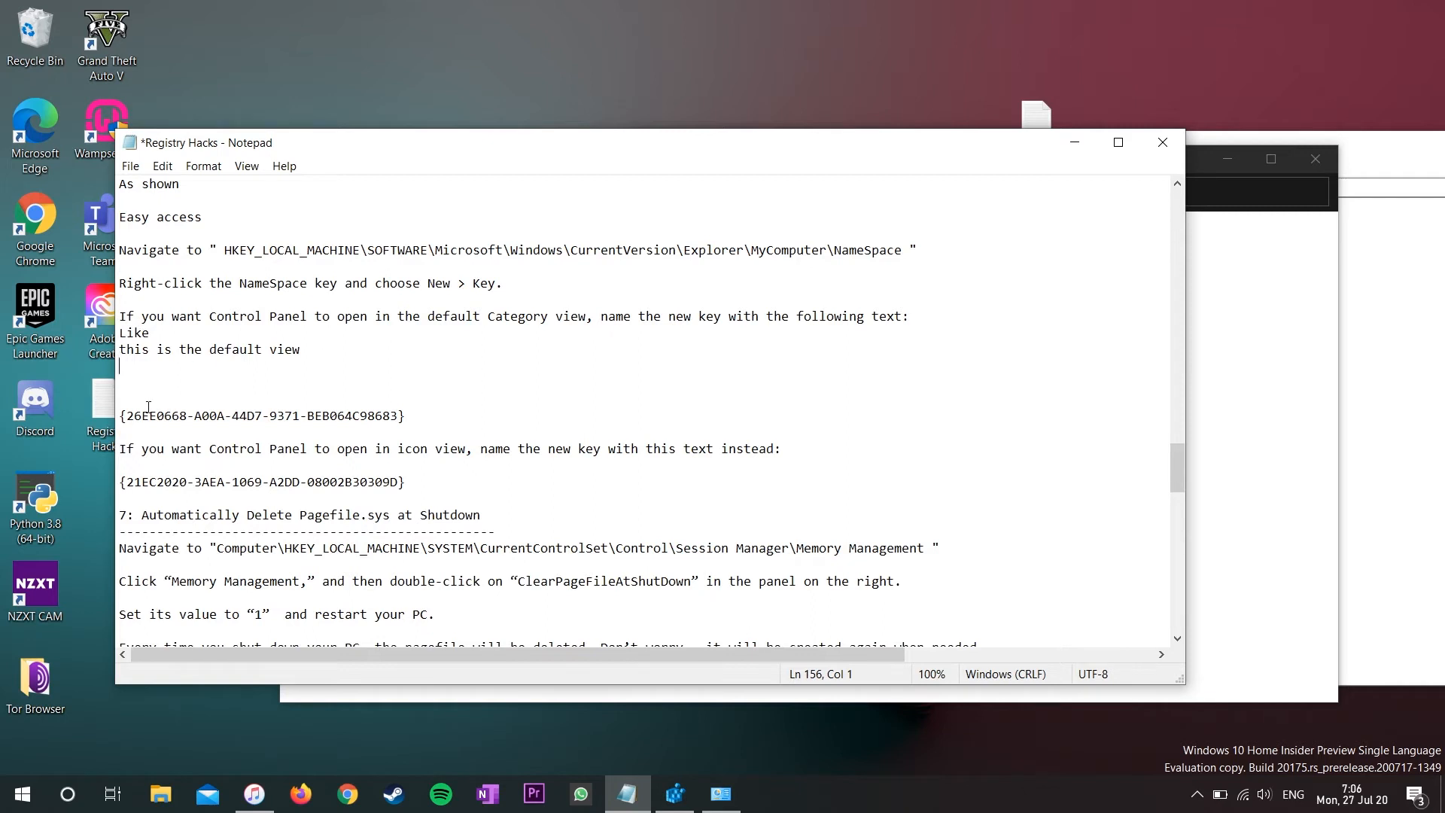
left_click_drag(121, 415, 410, 417)
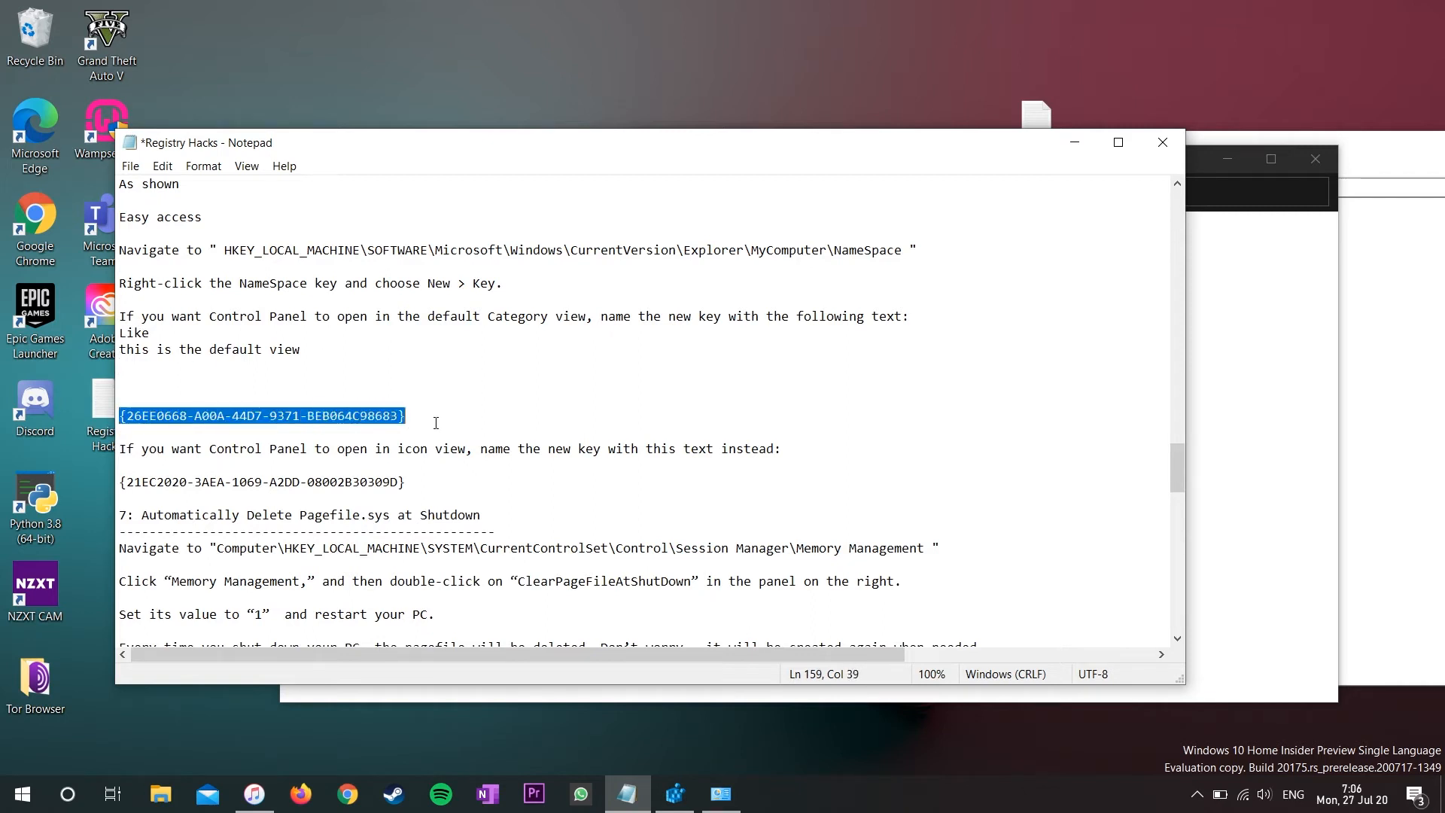
left_click(436, 423)
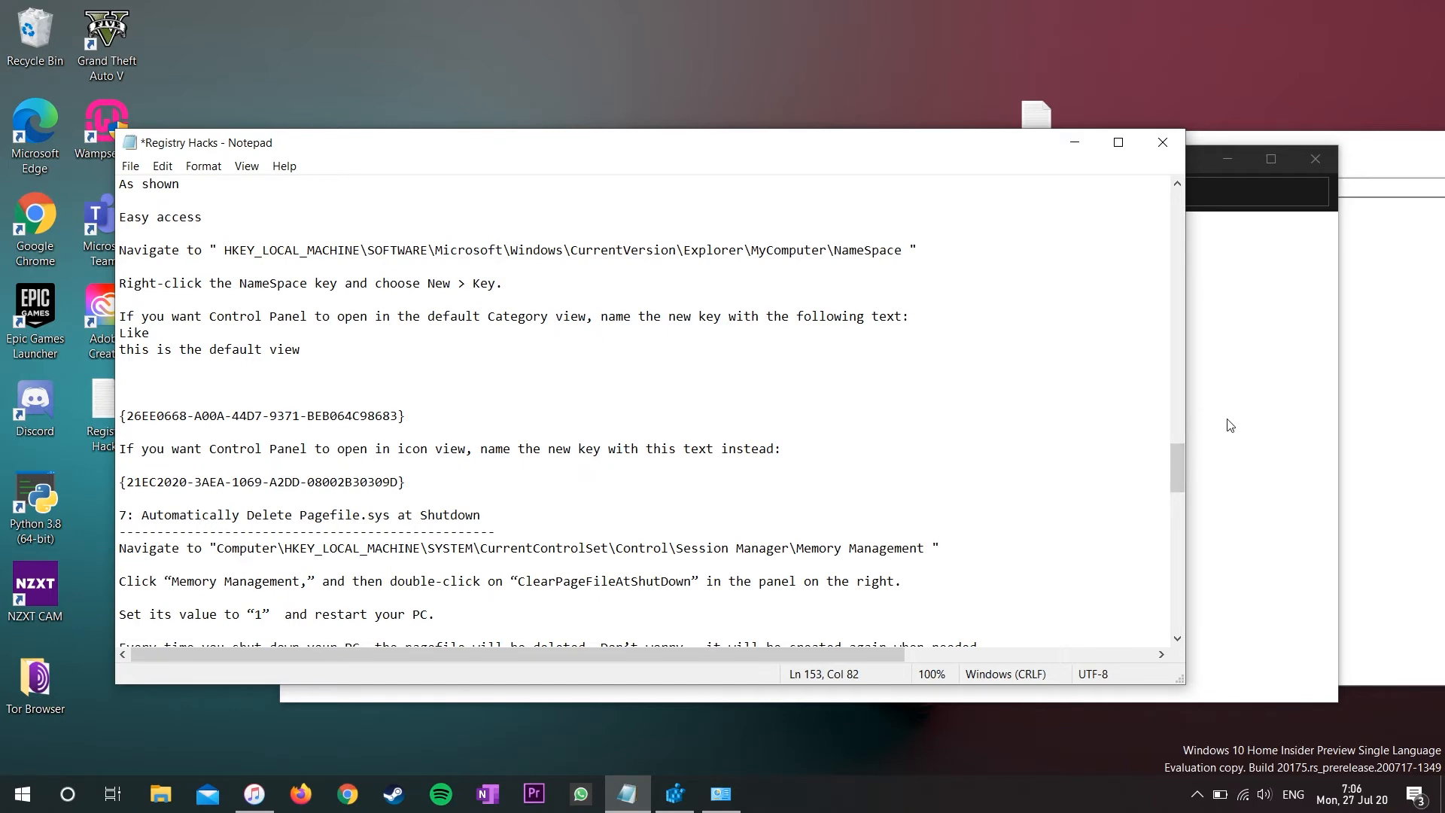
- Return to Registry Editor and show the options for creating a new item inside the NameSpace key
left_click(1311, 414)
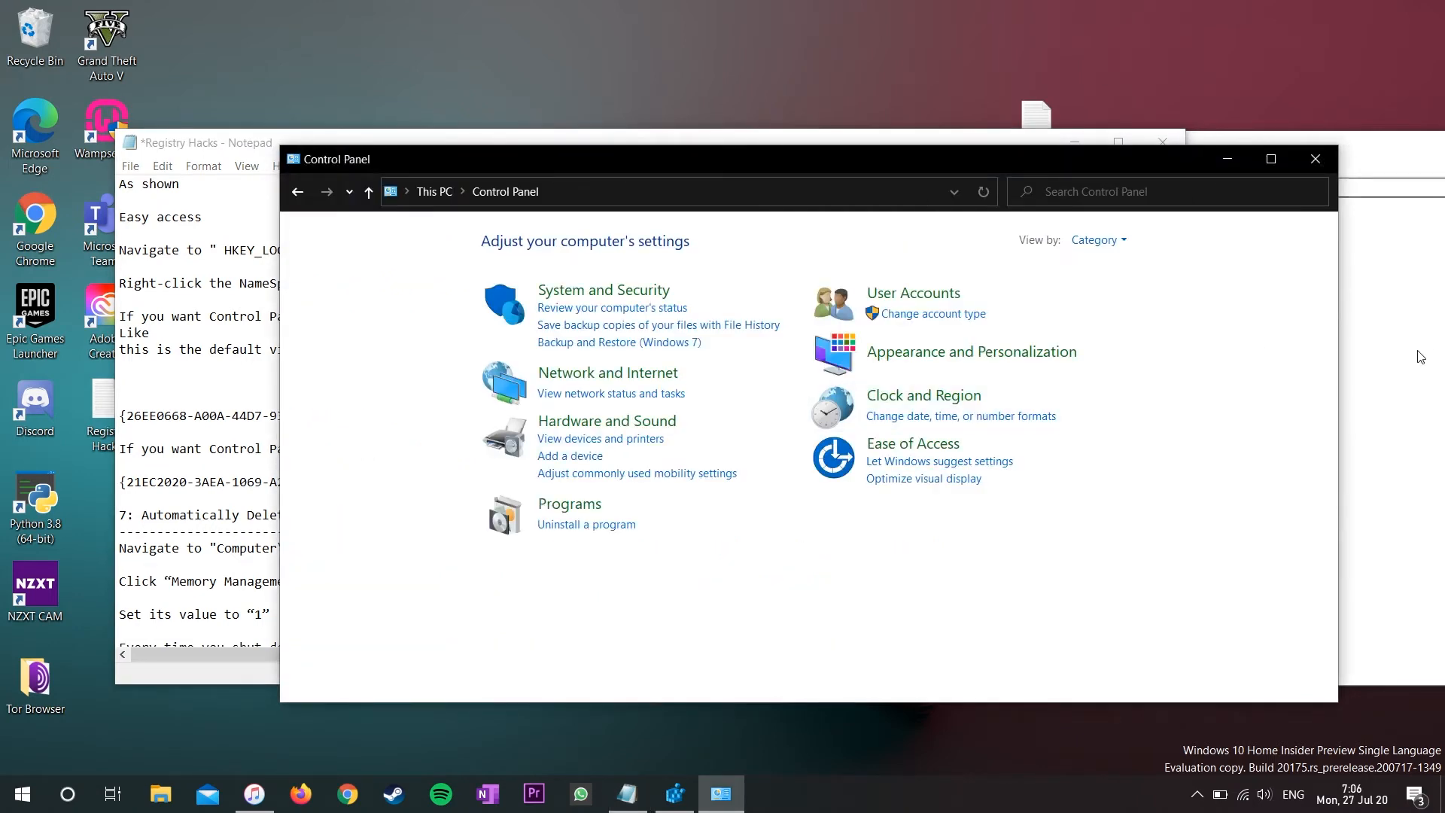
left_click(1421, 356)
right_click(800, 358)
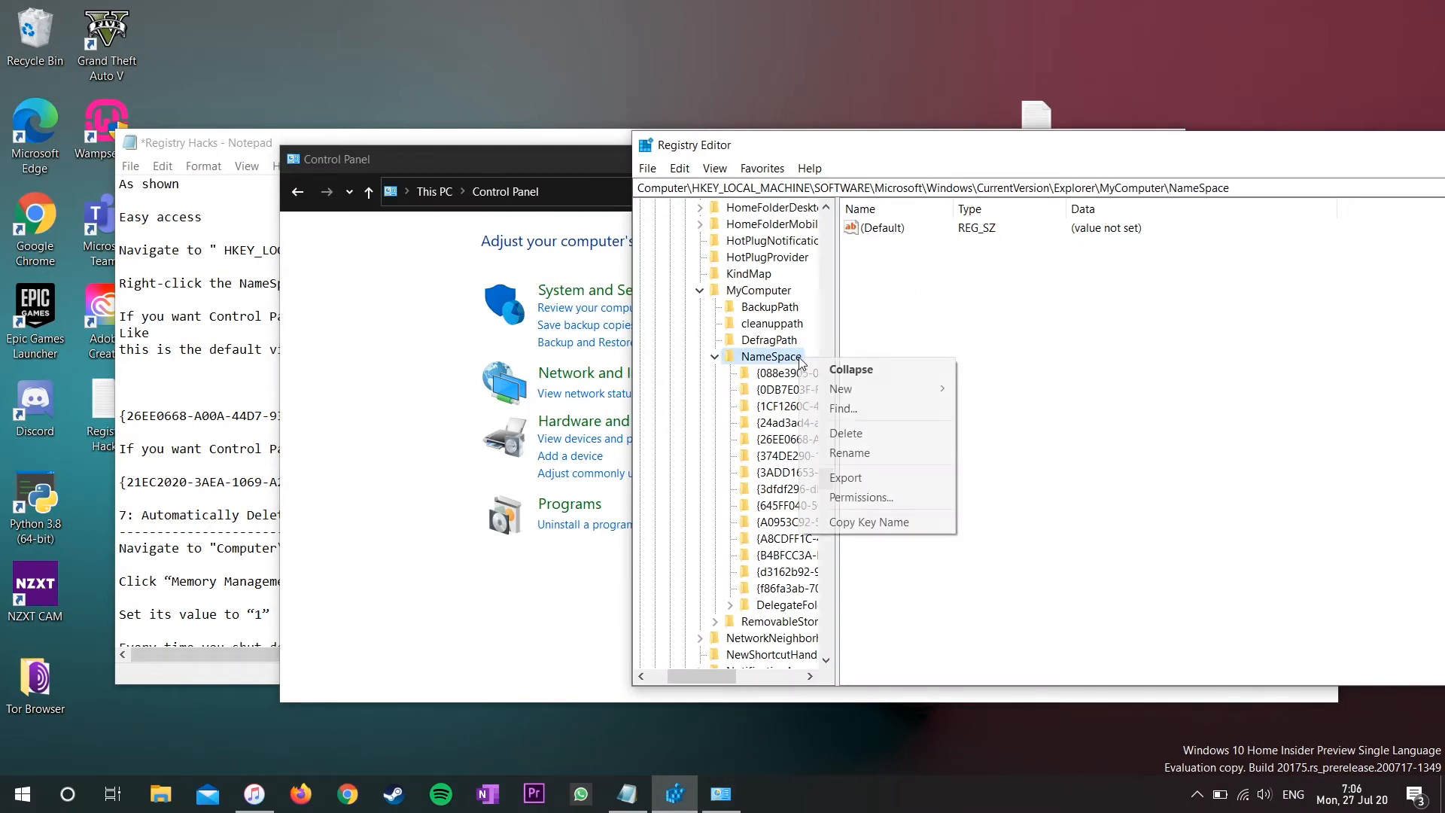
mouse_move(942, 385)
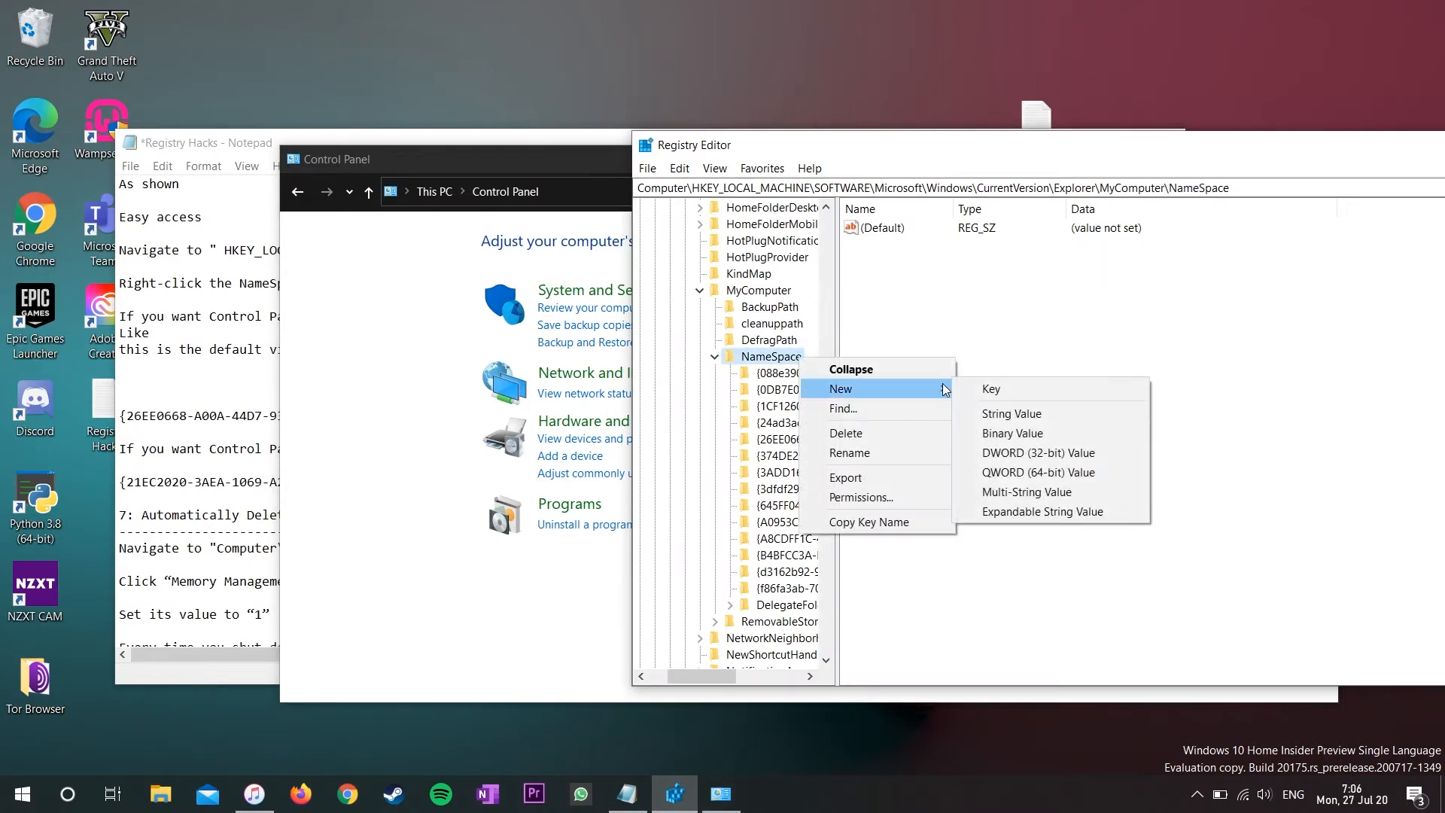
- Highlight {26EE0668-A00A-44D7-9371-BEB064C98683} in the Notepad notes and select the matching key under NameSpace in Registry Editor
left_click(233, 415)
left_click_drag(447, 422, 111, 419)
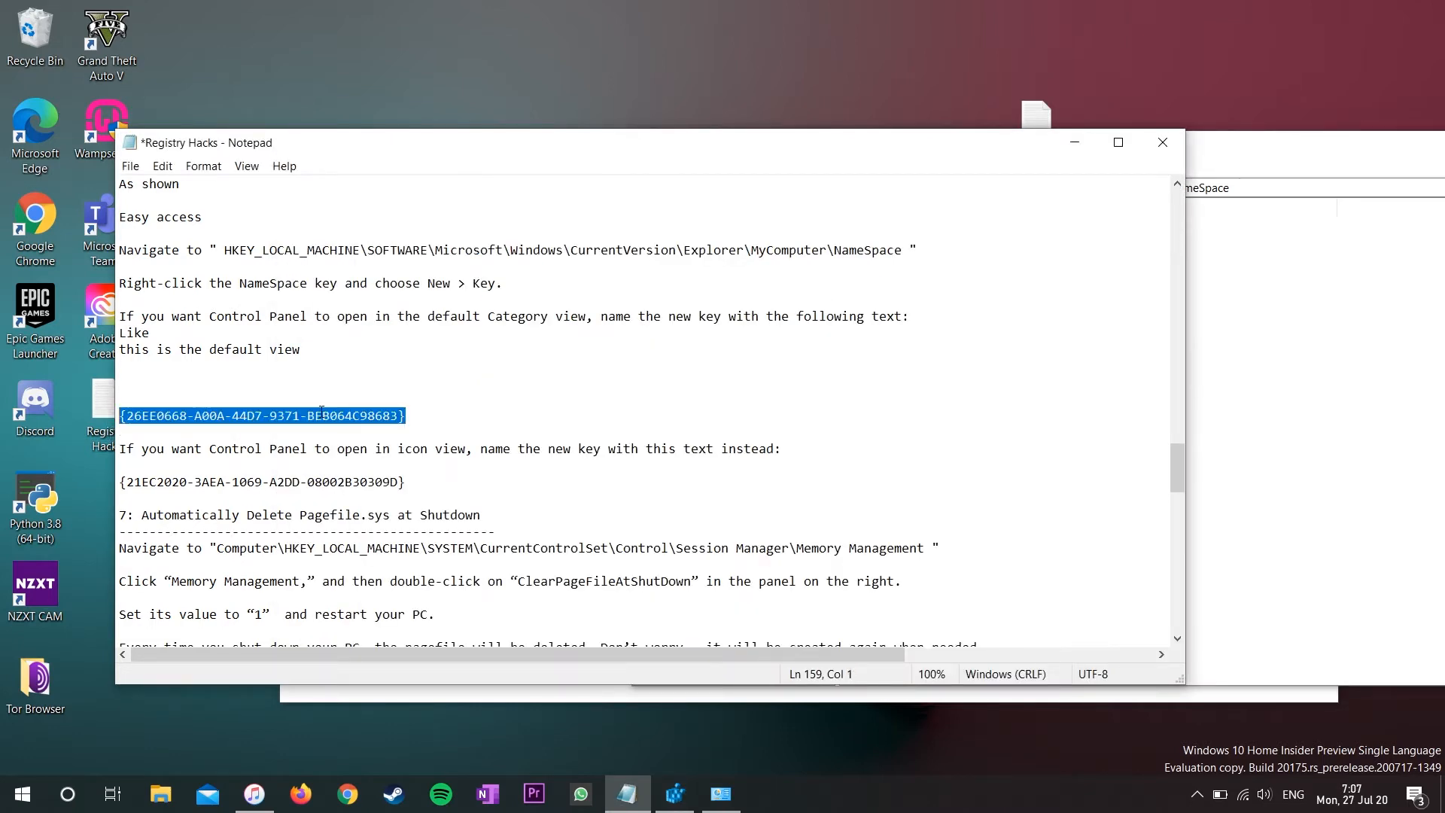
left_click(1404, 393)
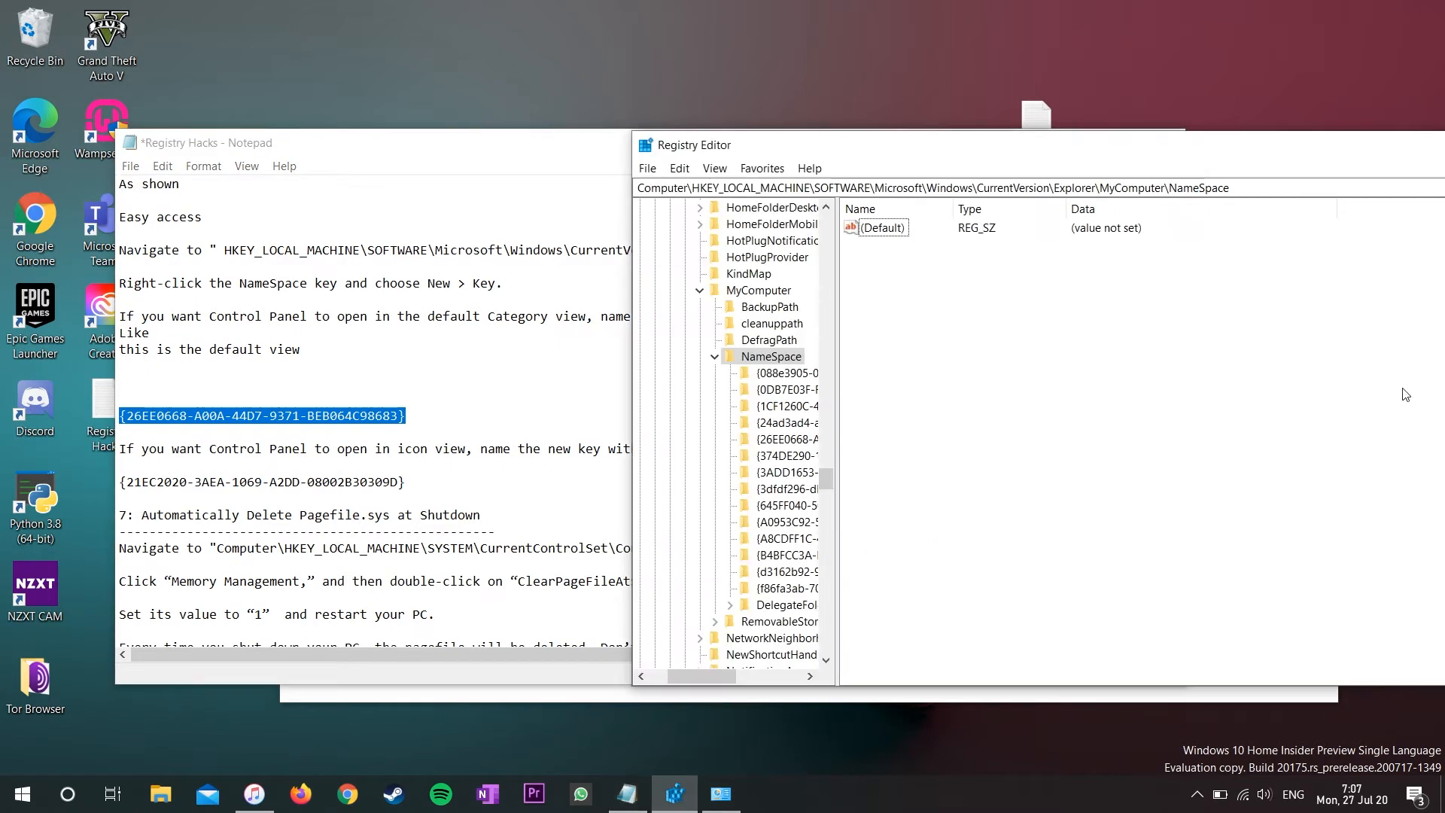
left_click(783, 440)
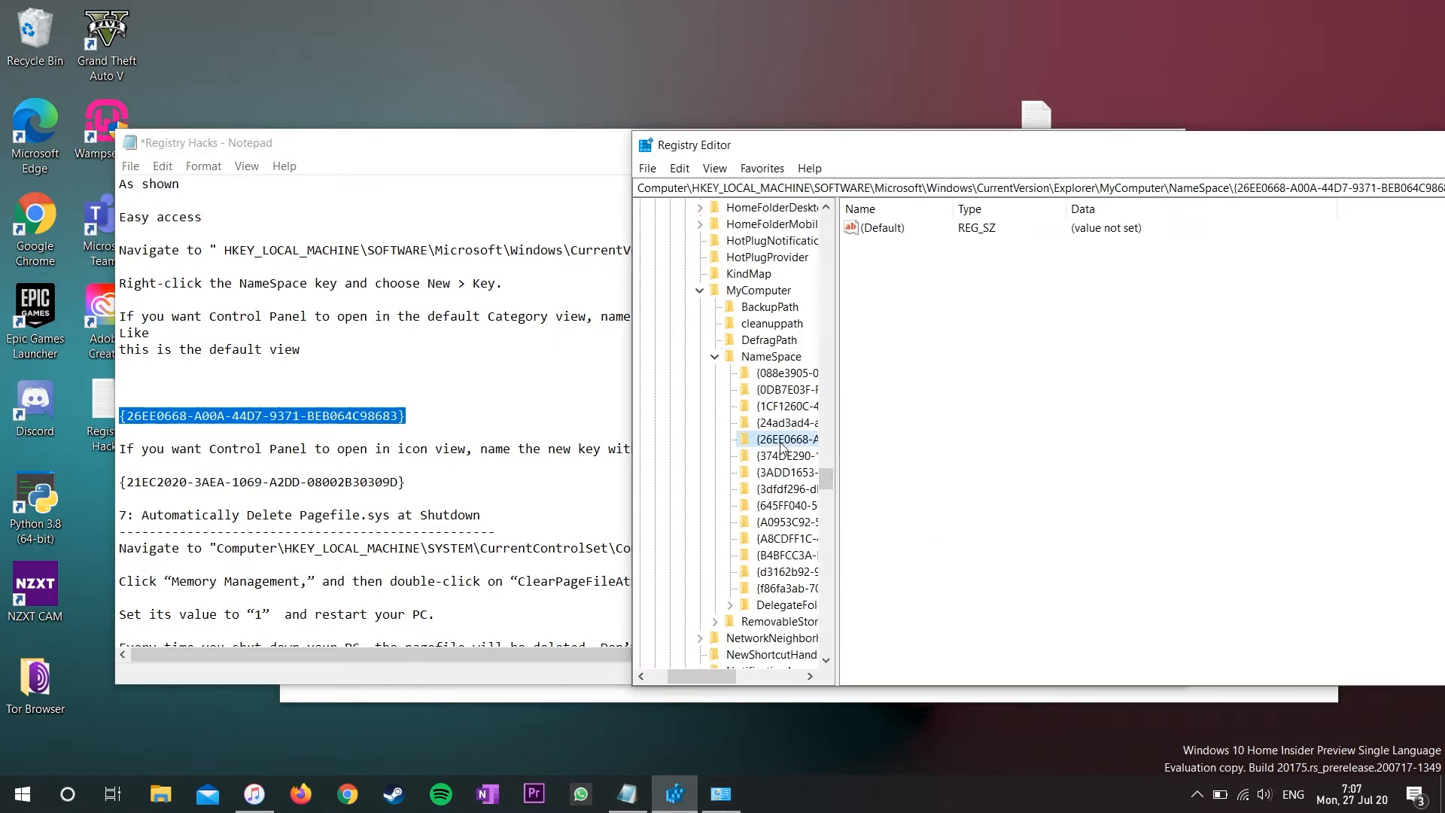
- Add the note "This is i have created" below {26EE0668-A00A-44D7-9371-BEB064C98683} in the notes, then show that key again in Registry Editor
right_click(781, 443)
left_click(756, 438)
left_click(433, 438)
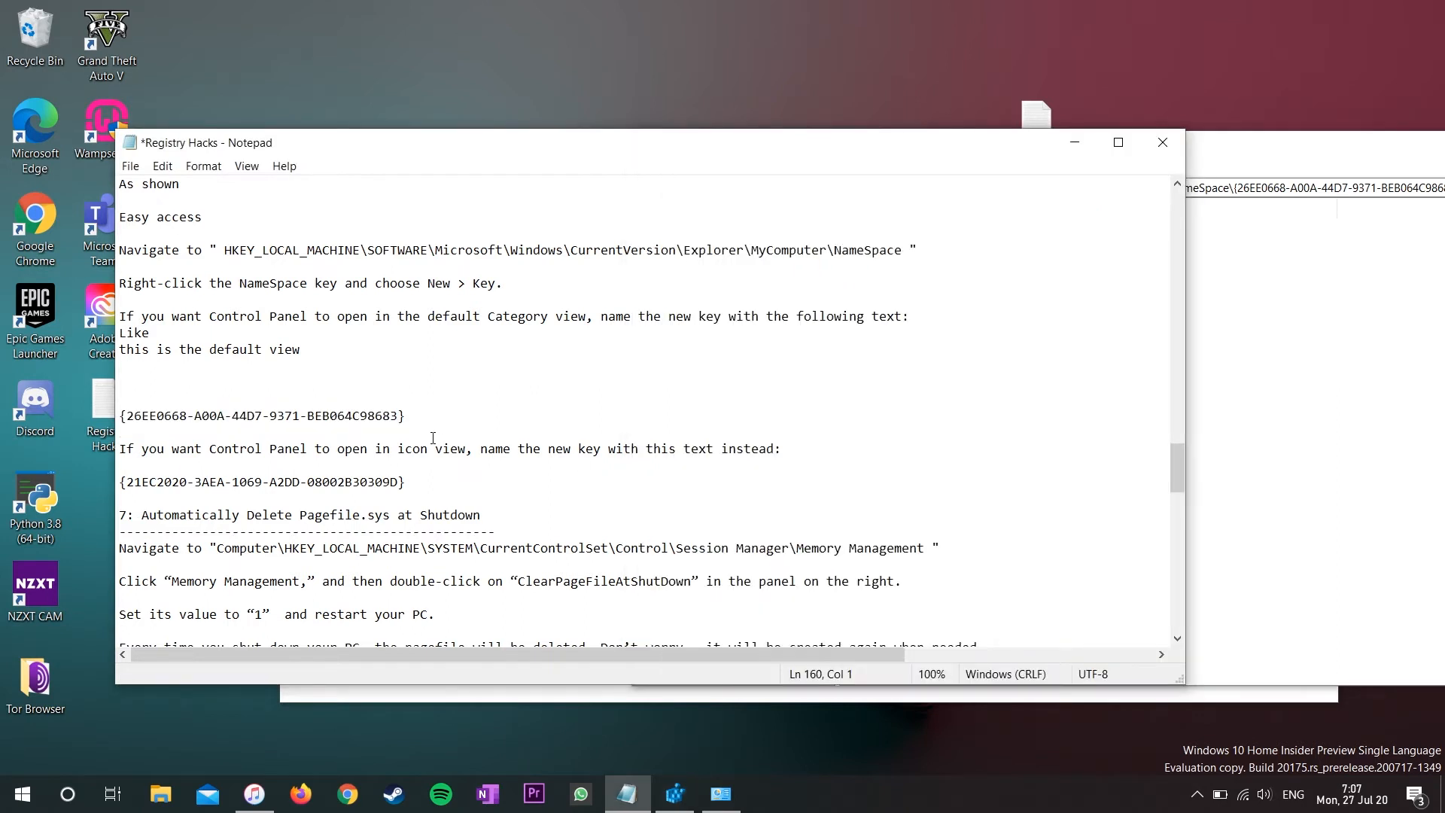
type("This is i have created")
key("Return")
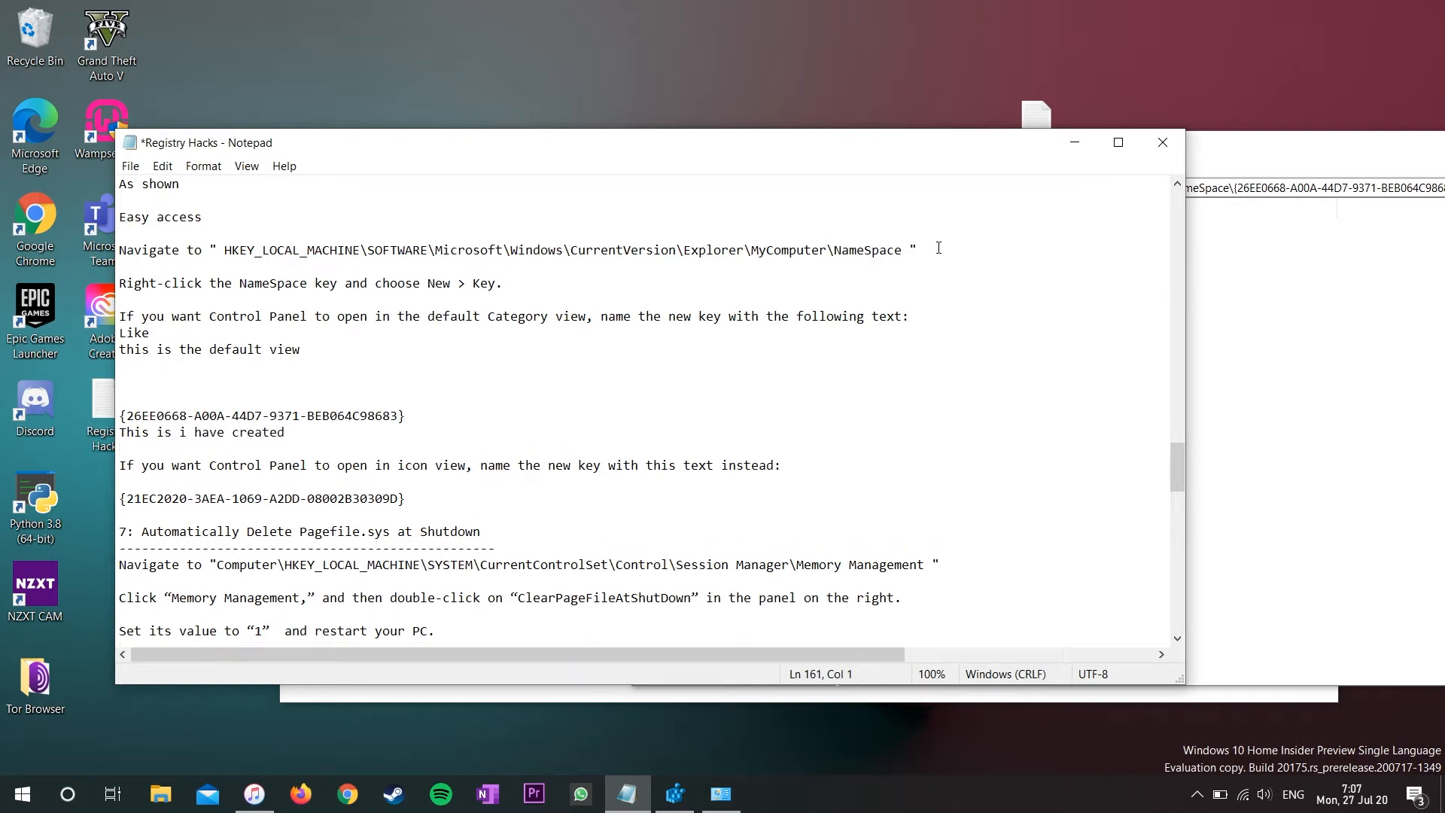
left_click(1234, 375)
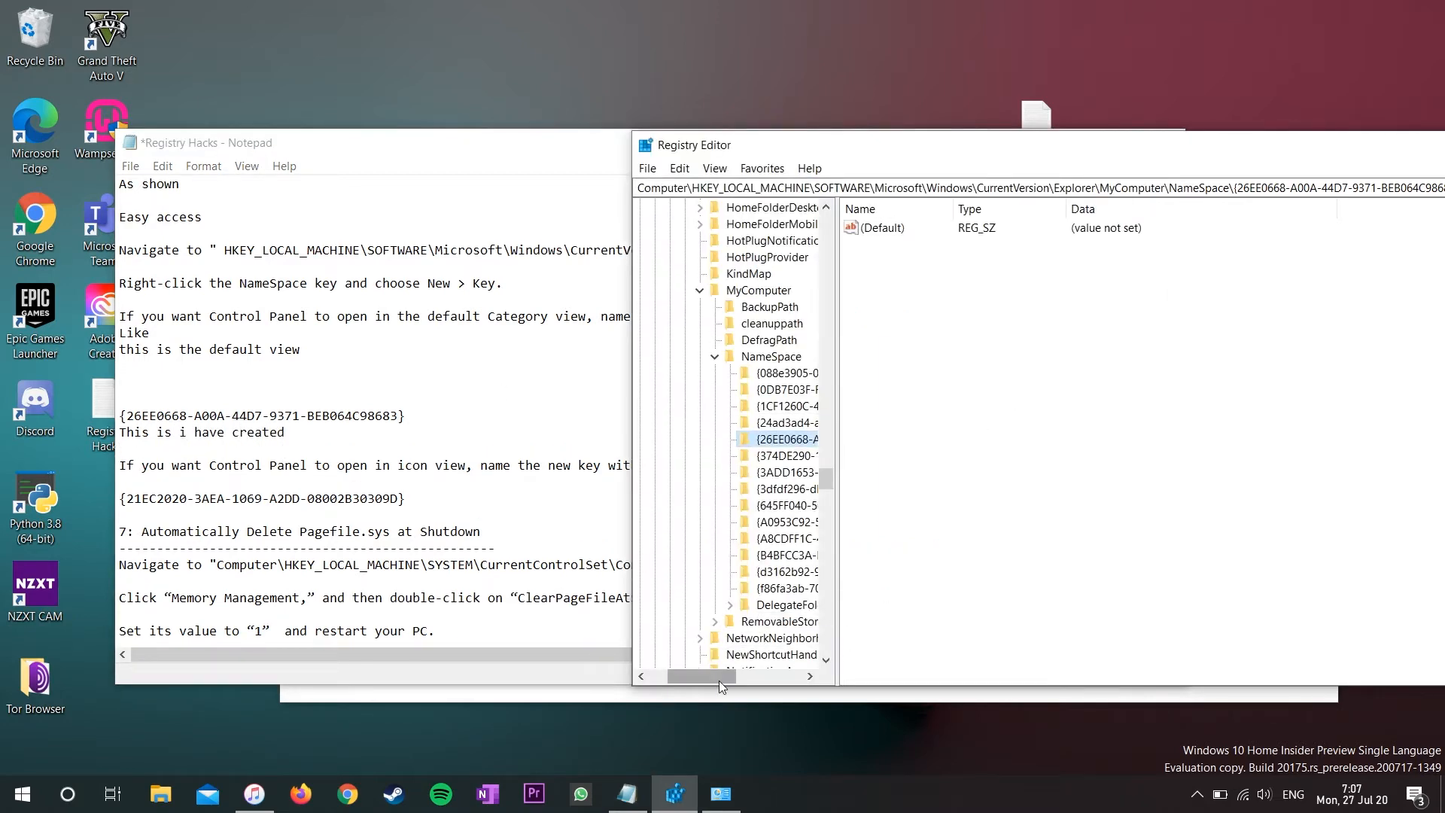
mouse_move(719, 680)
left_mouse_down()
mouse_move(738, 682)
mouse_move(703, 674)
left_mouse_up()
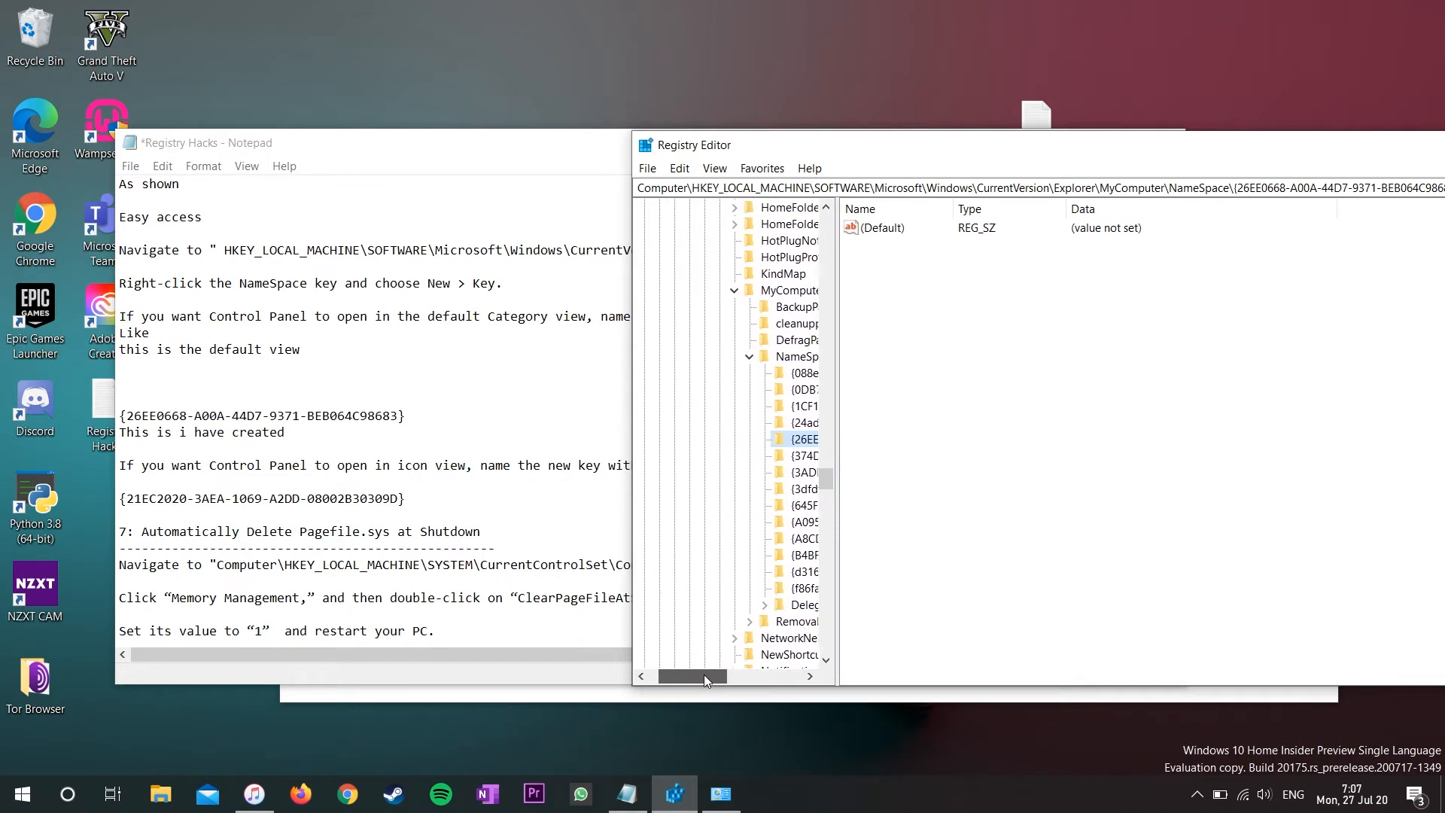
- Switch to Control Panel and show its Small icons and Large icons views, then restore the Category view
left_click(265, 465)
left_click(721, 794)
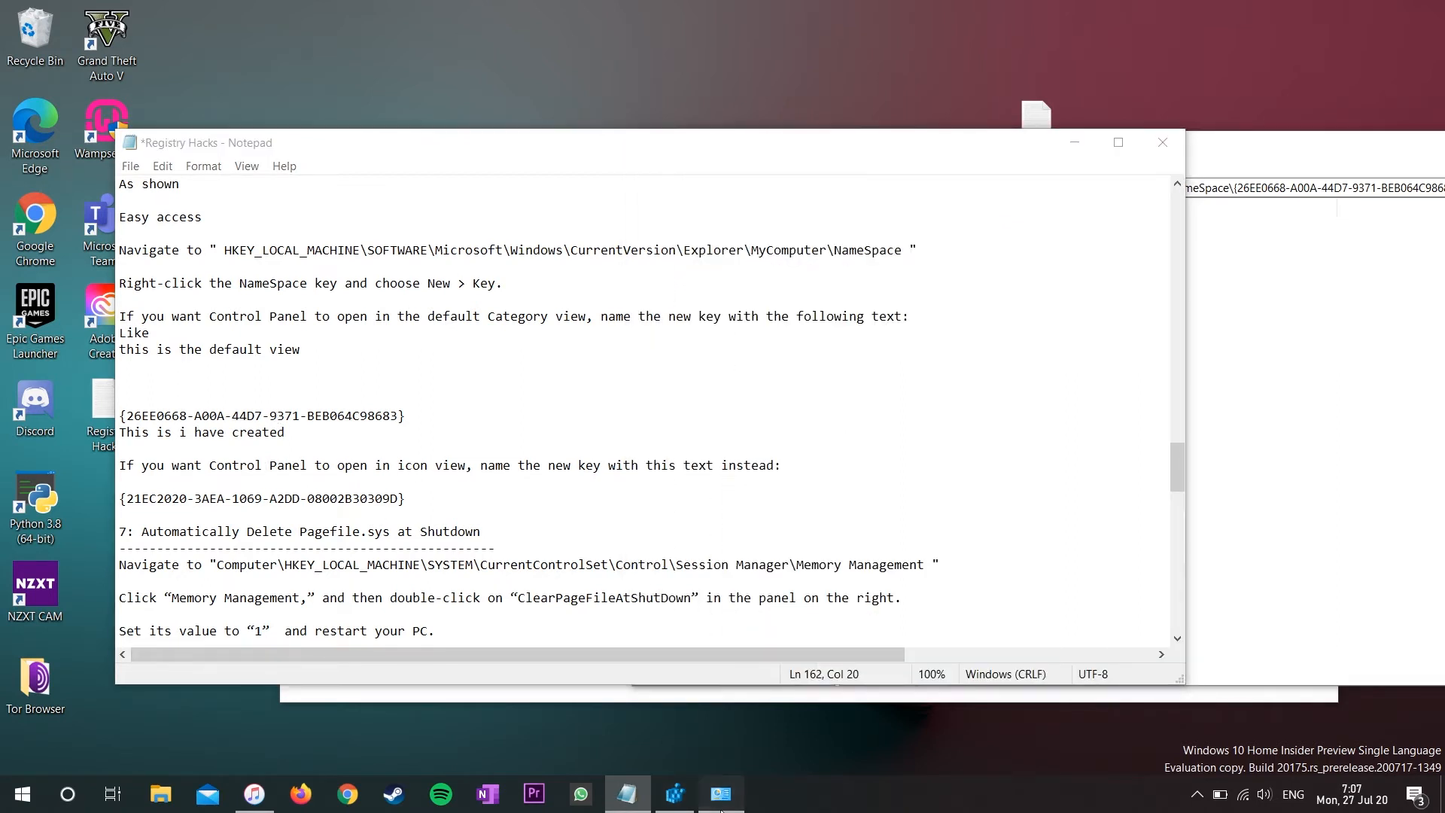
left_click(1091, 241)
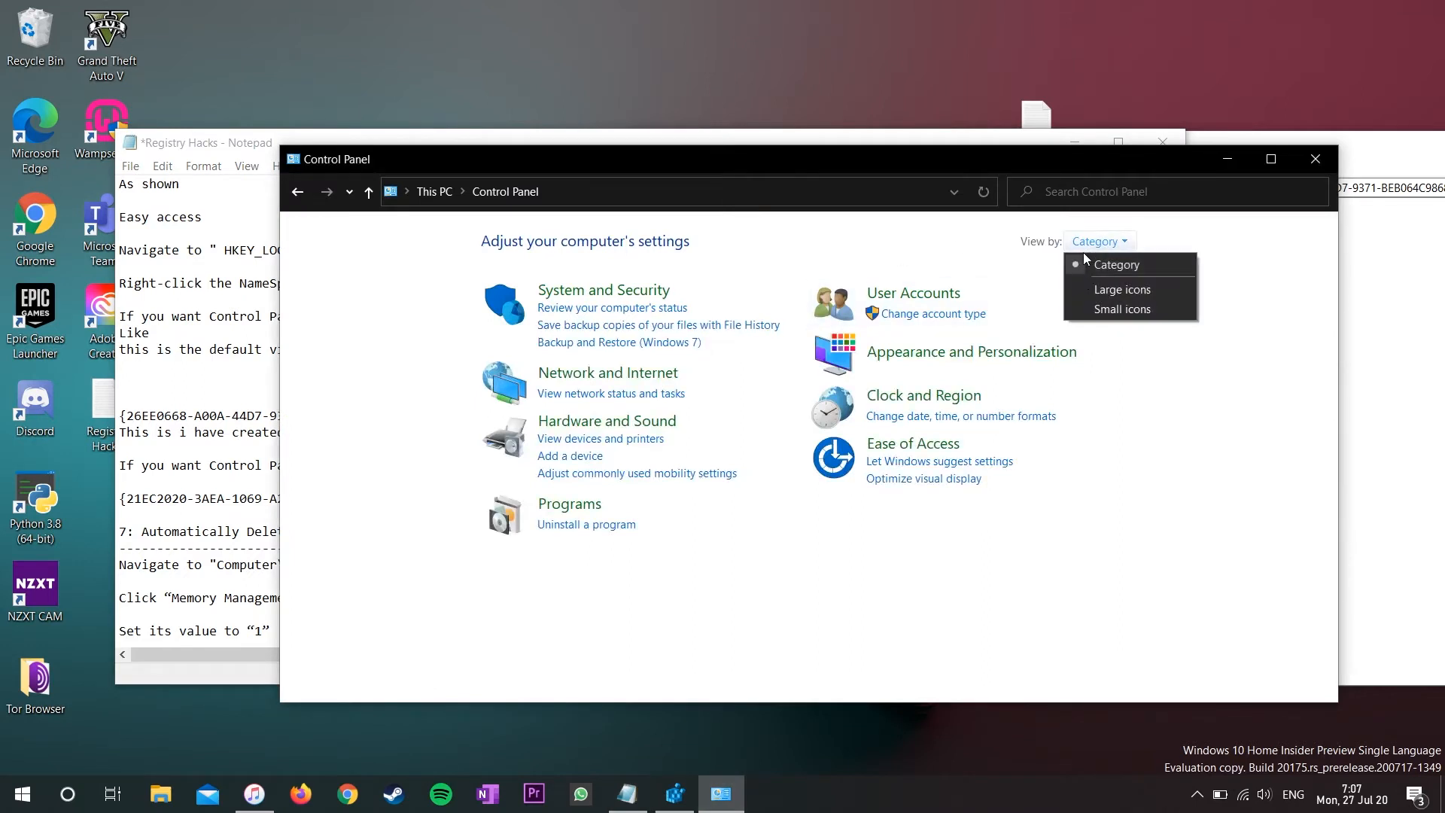
left_click(1086, 309)
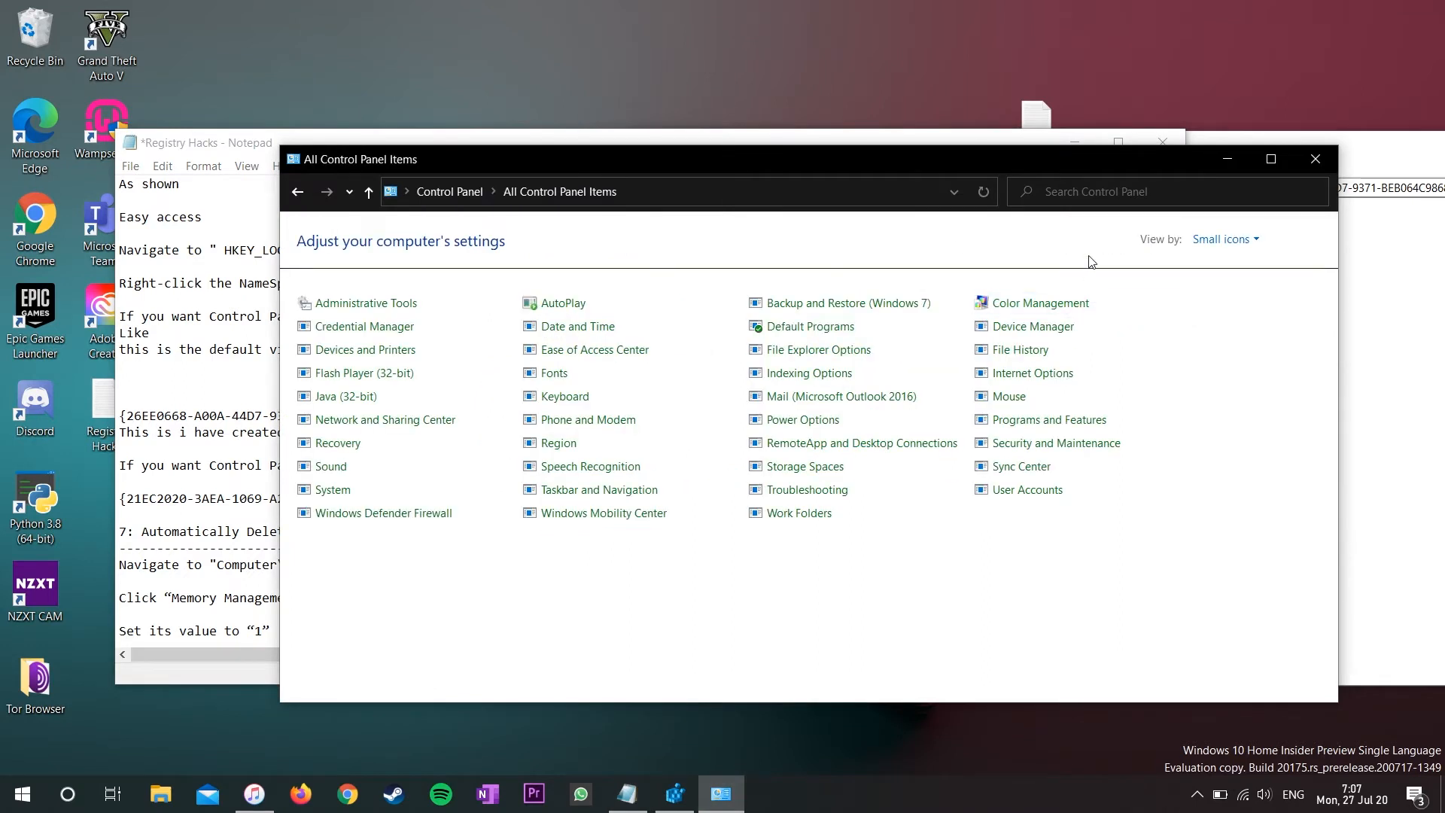
left_click(1220, 243)
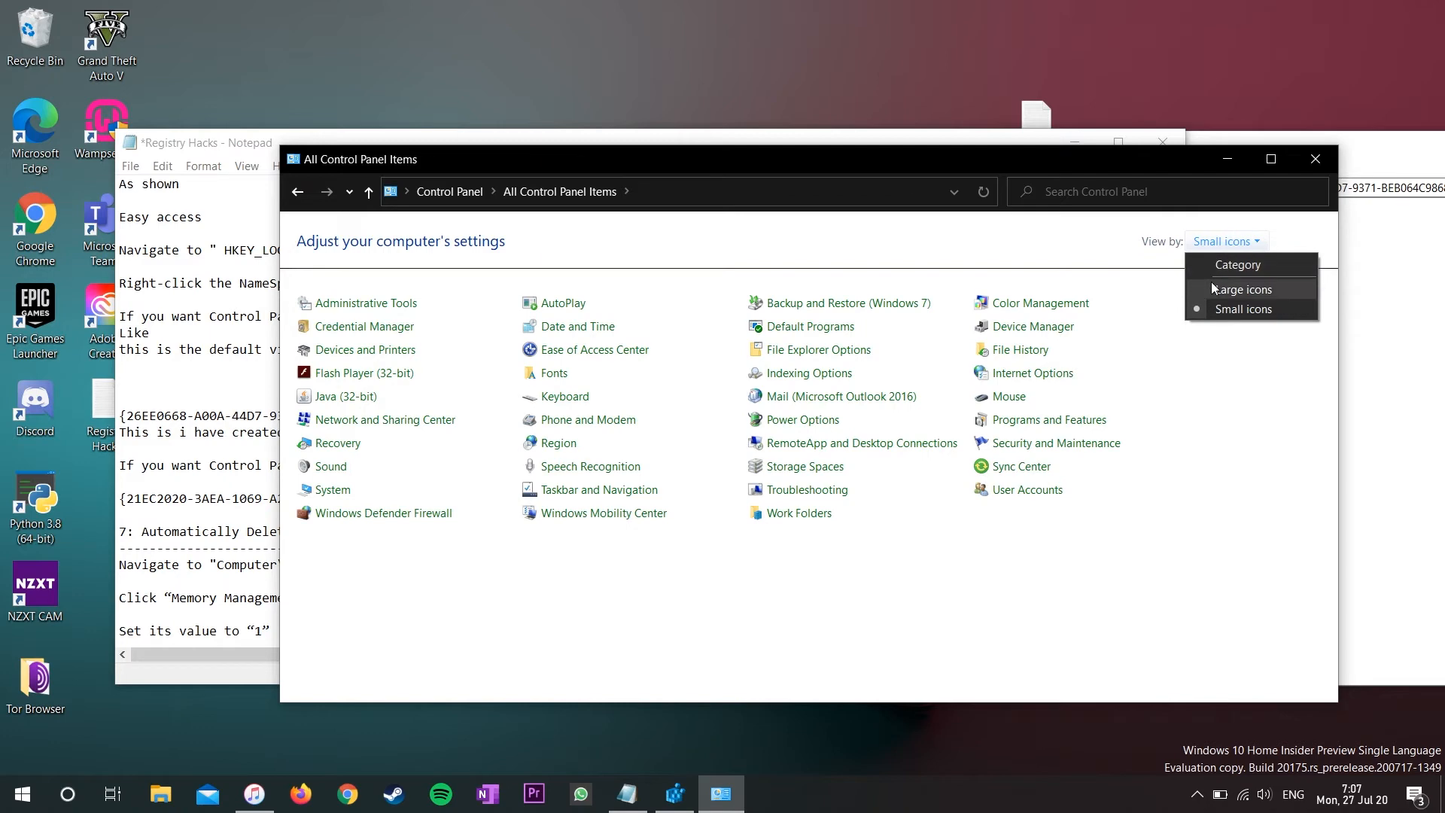
left_click(1211, 282)
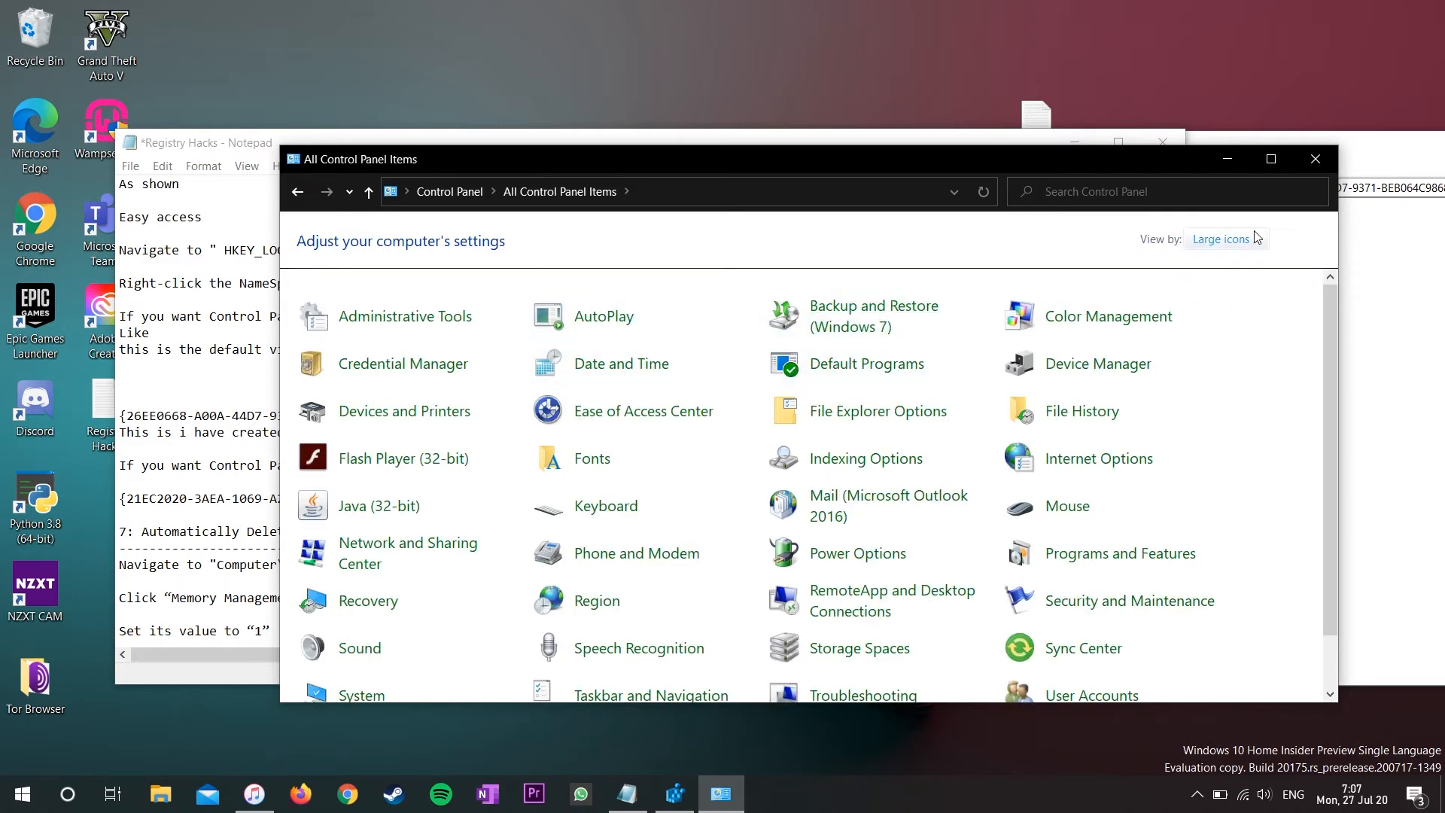
left_click(1223, 240)
left_click(1236, 265)
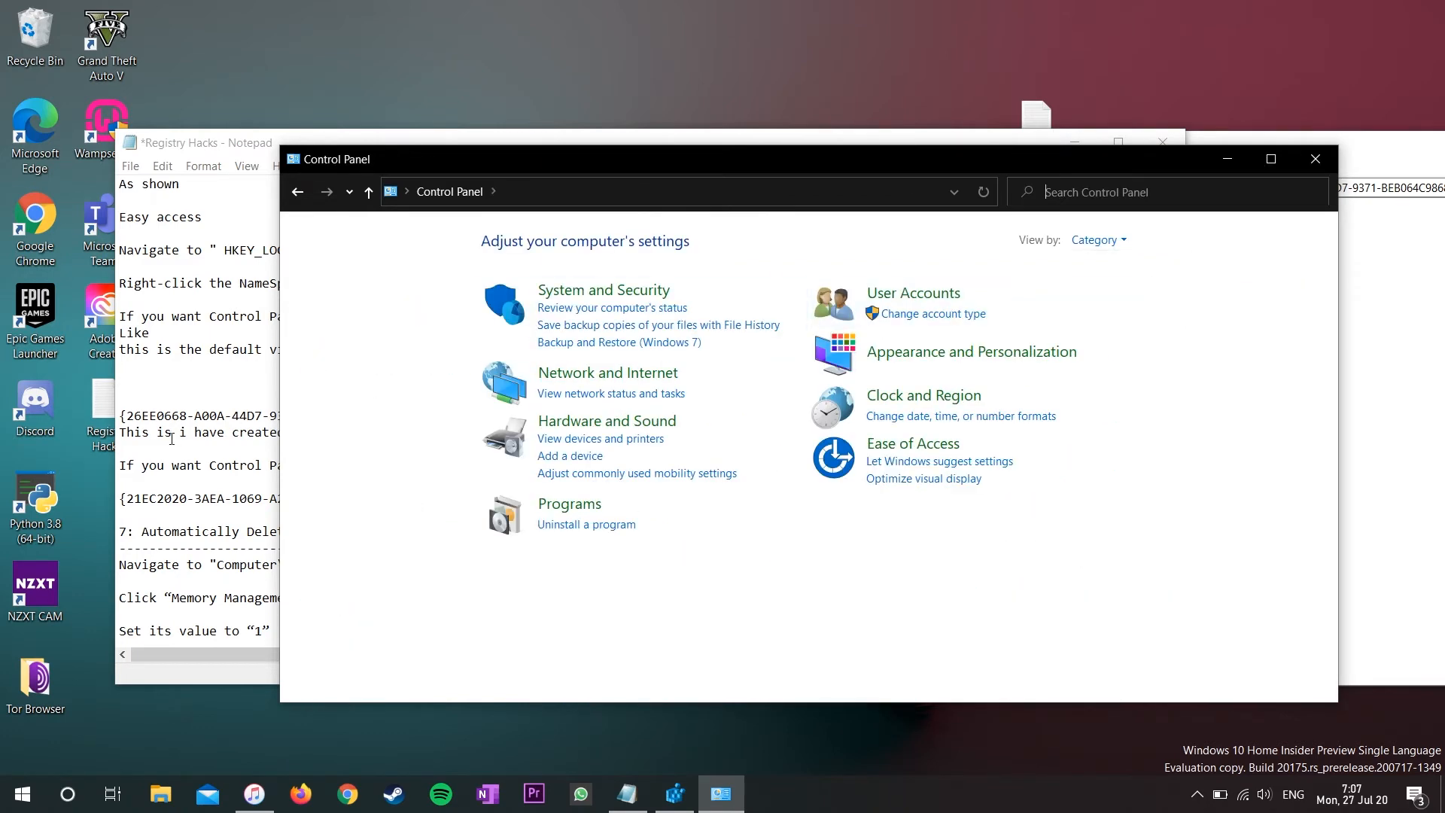
- Return to the Notepad notes and add the lines "That's it" and "This is my favourite" below {21EC2020-3AEA-1069-A2DD-08002B30309D}
key("alt+Tab")
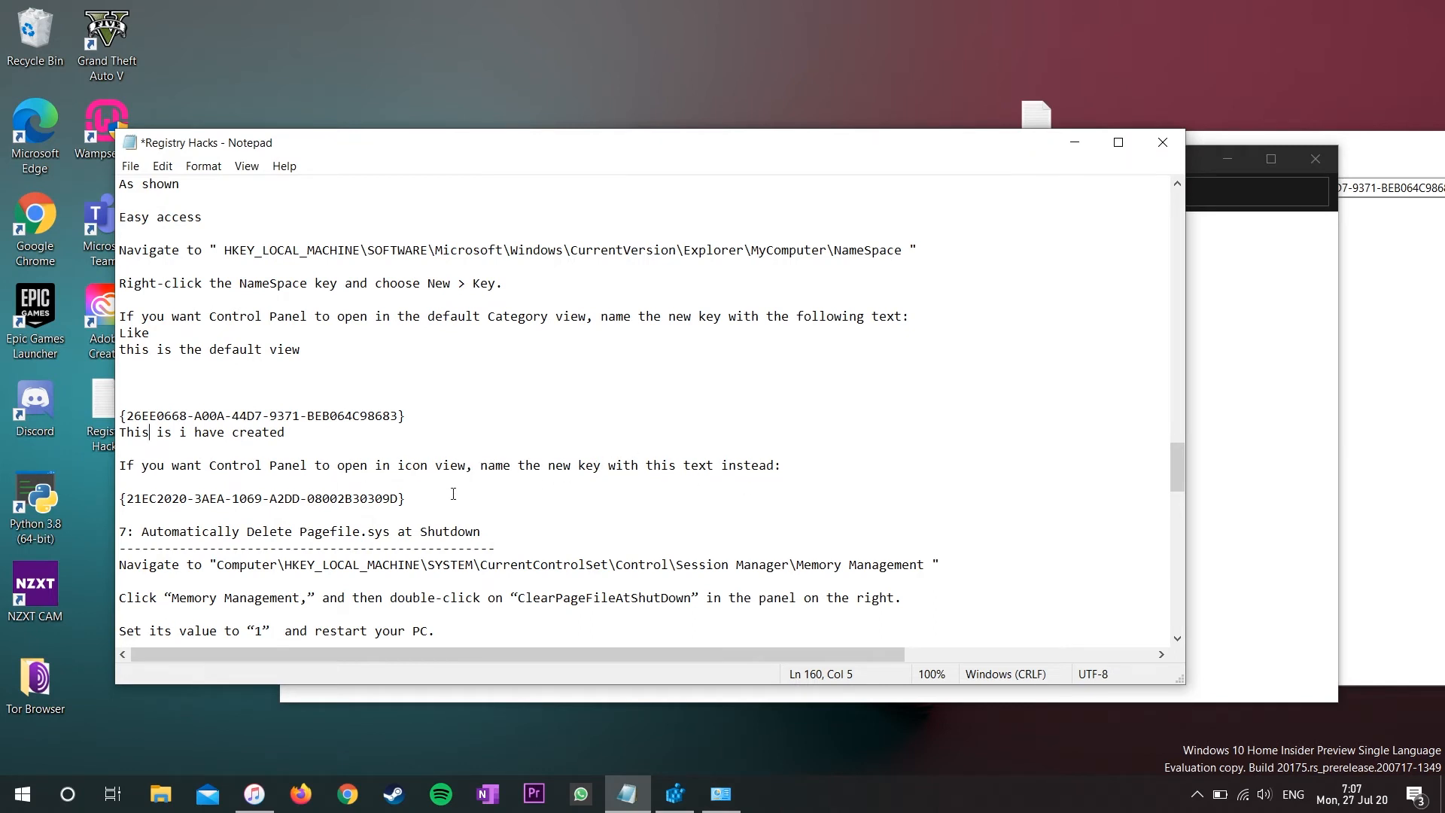
left_click_drag(431, 508, 219, 504)
left_click(220, 505)
key("Return")
key("Return")
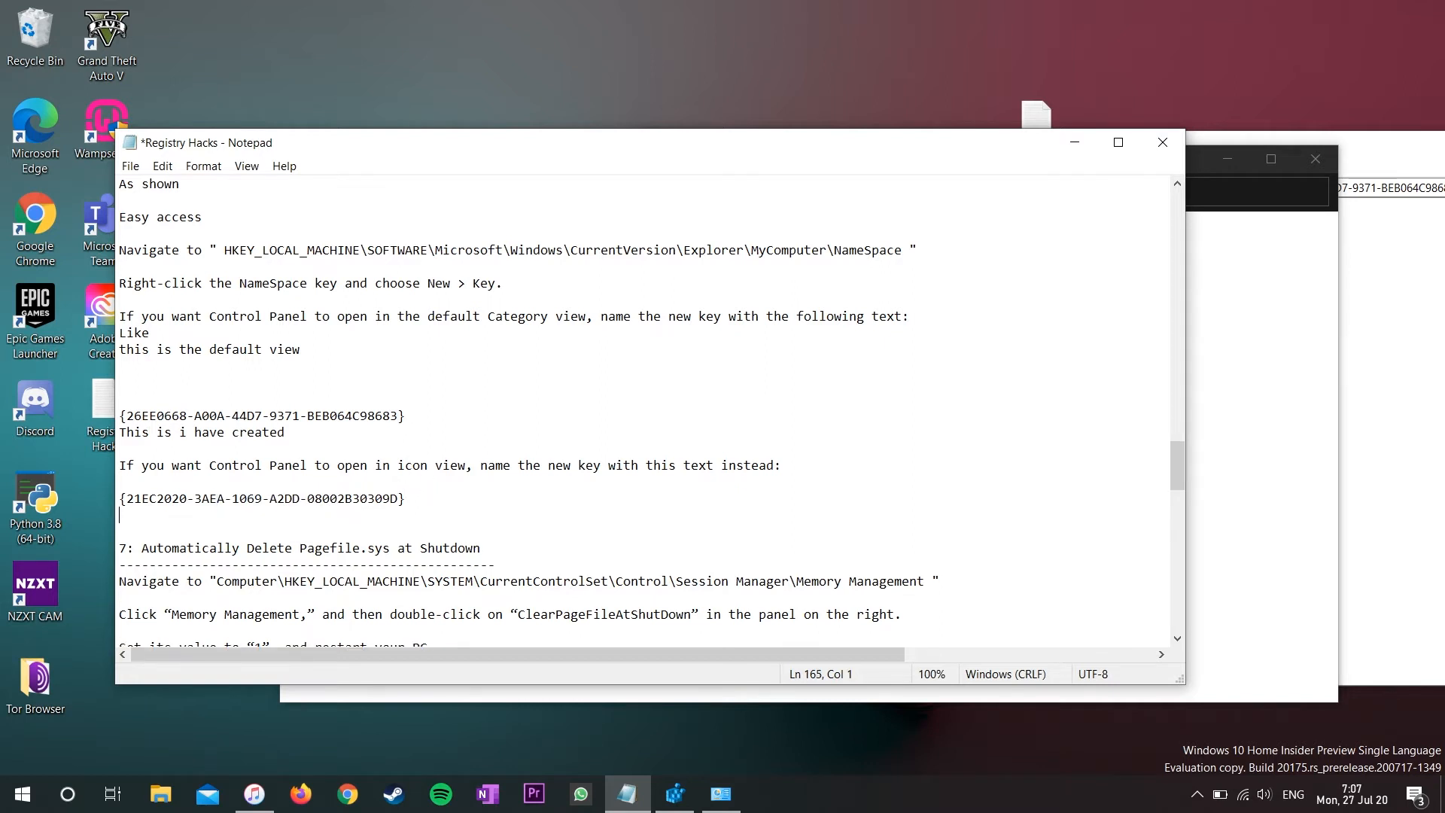
- Add the line "Page file is created for easy access and speed up your virtual memory." under the section 7 heading about Pagefile.sys
left_click_drag(134, 366, 489, 364)
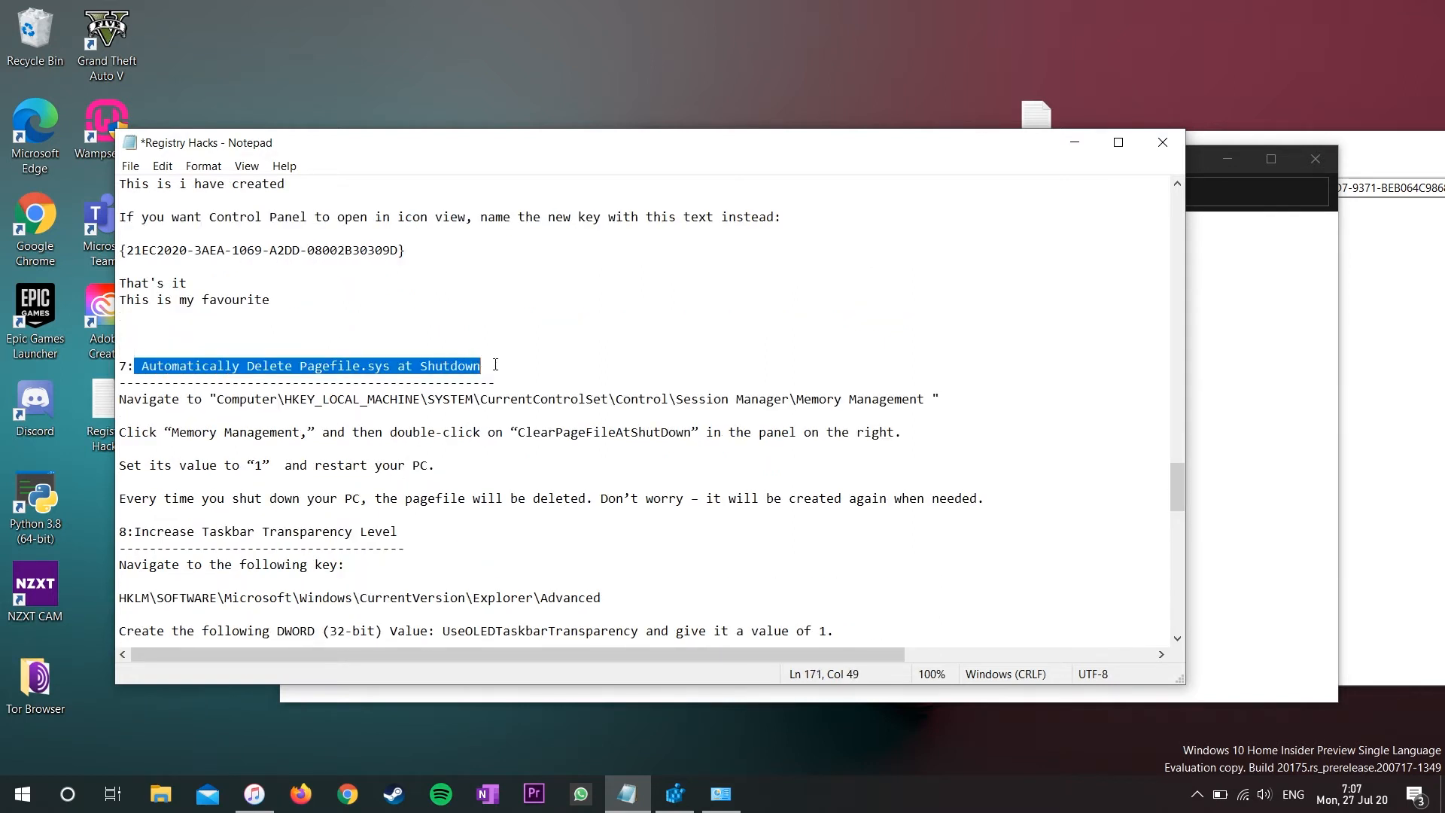
left_click(495, 365)
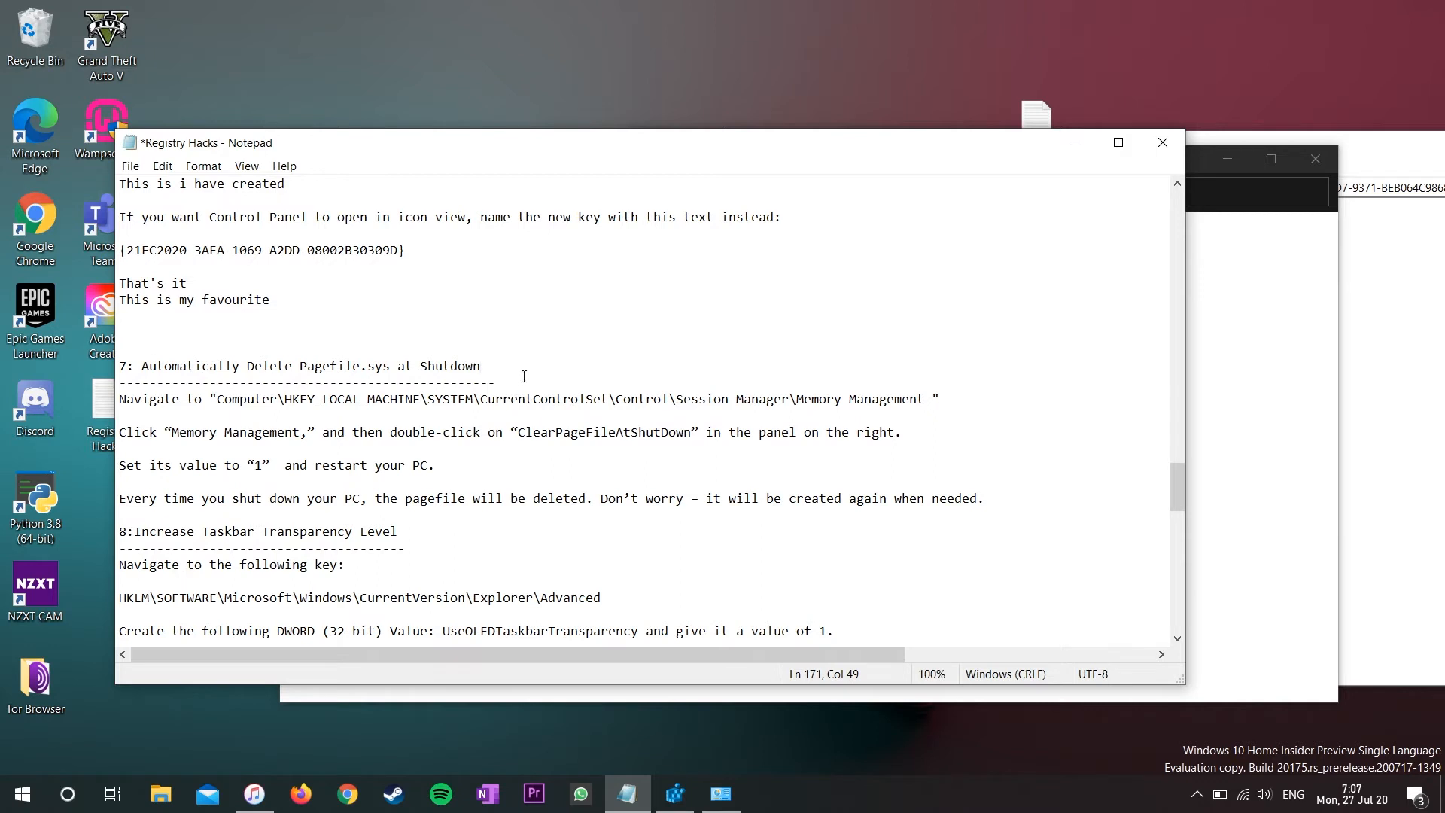
key("Return")
key("Return")
type("Pa")
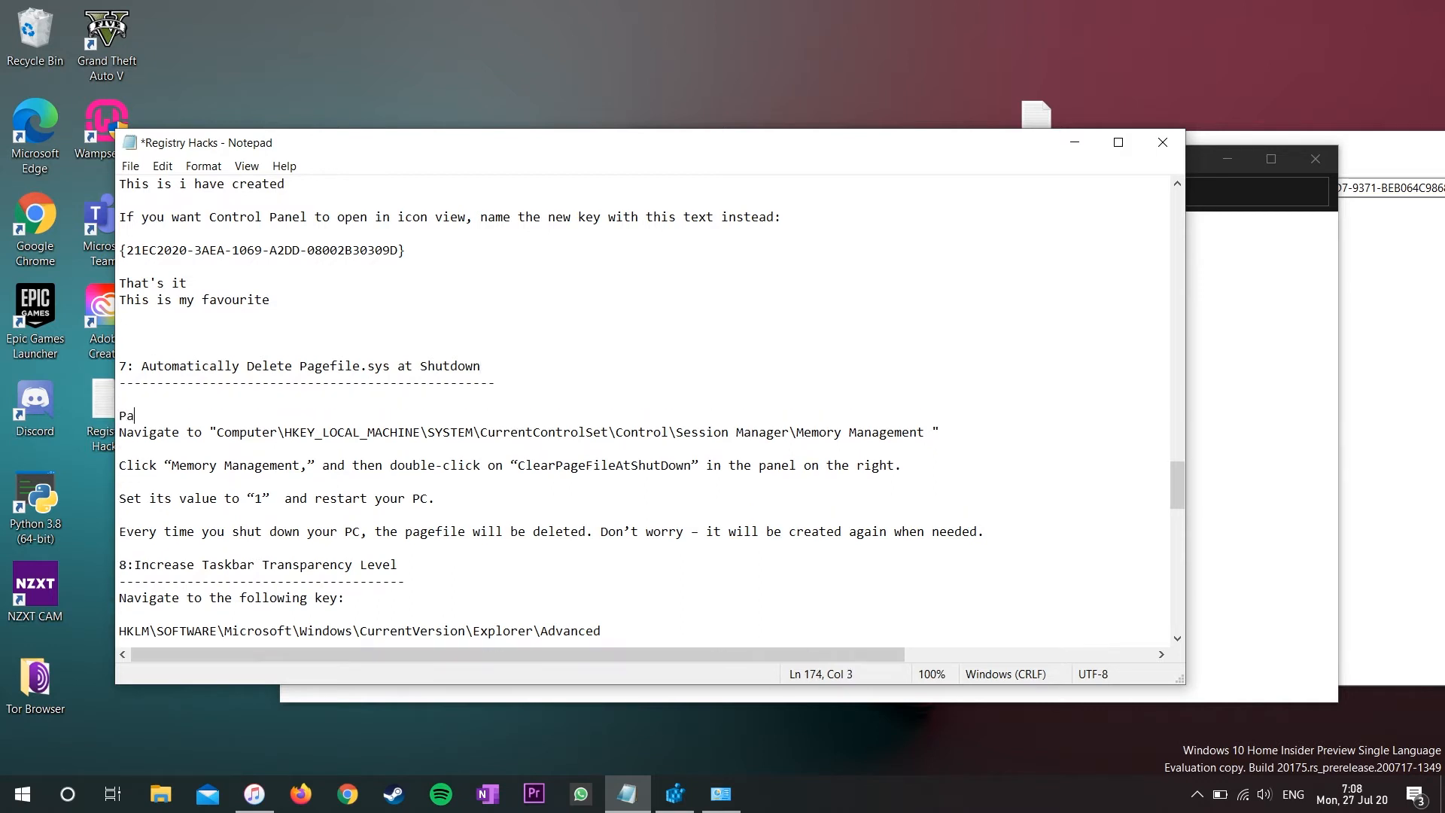
type("ge file is created for easy ac")
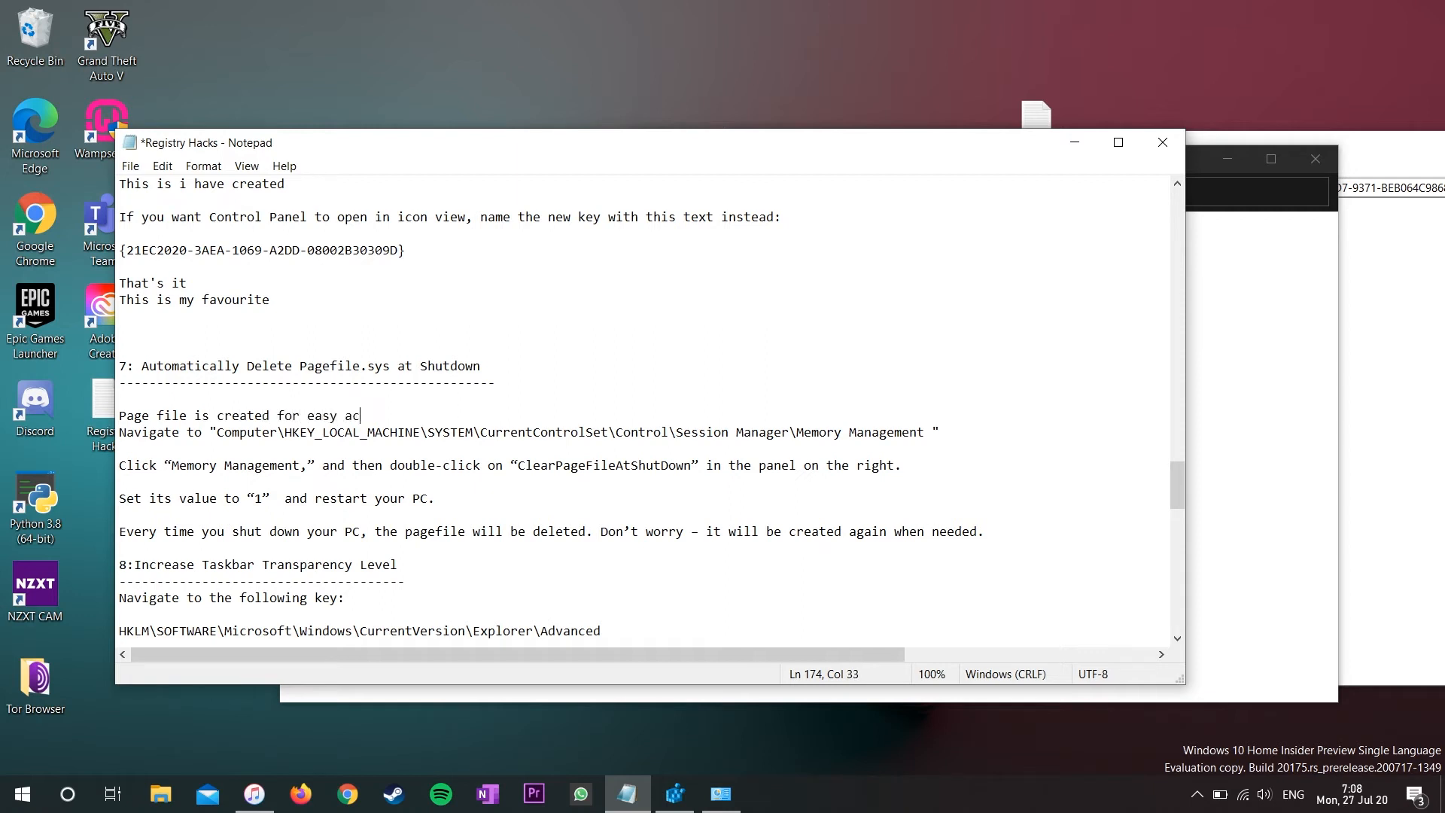
type("cess and ")
type("soe")
type("peed up yo")
type("ur virtua")
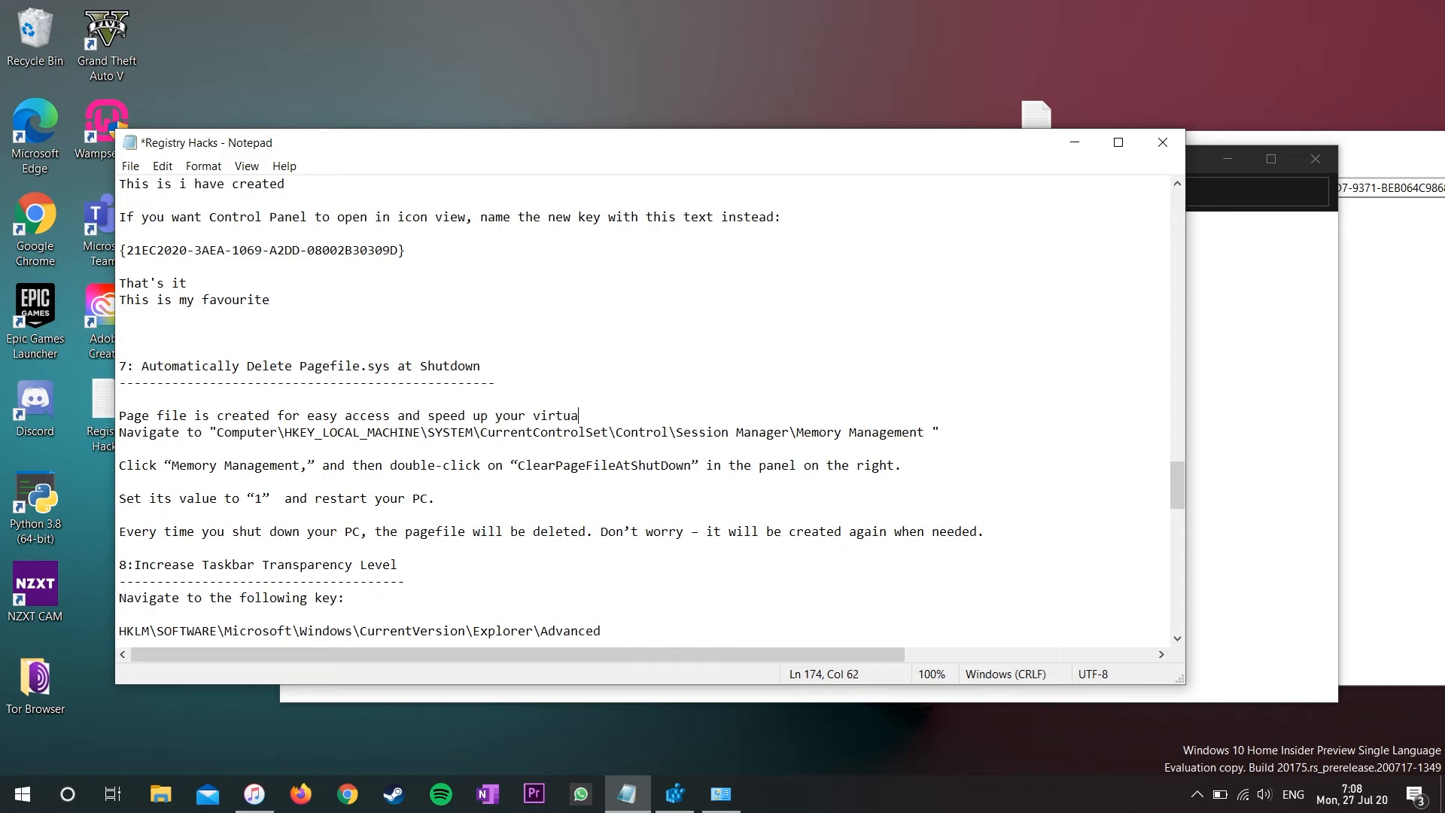
type("l memory.")
key("Return")
key("Return")
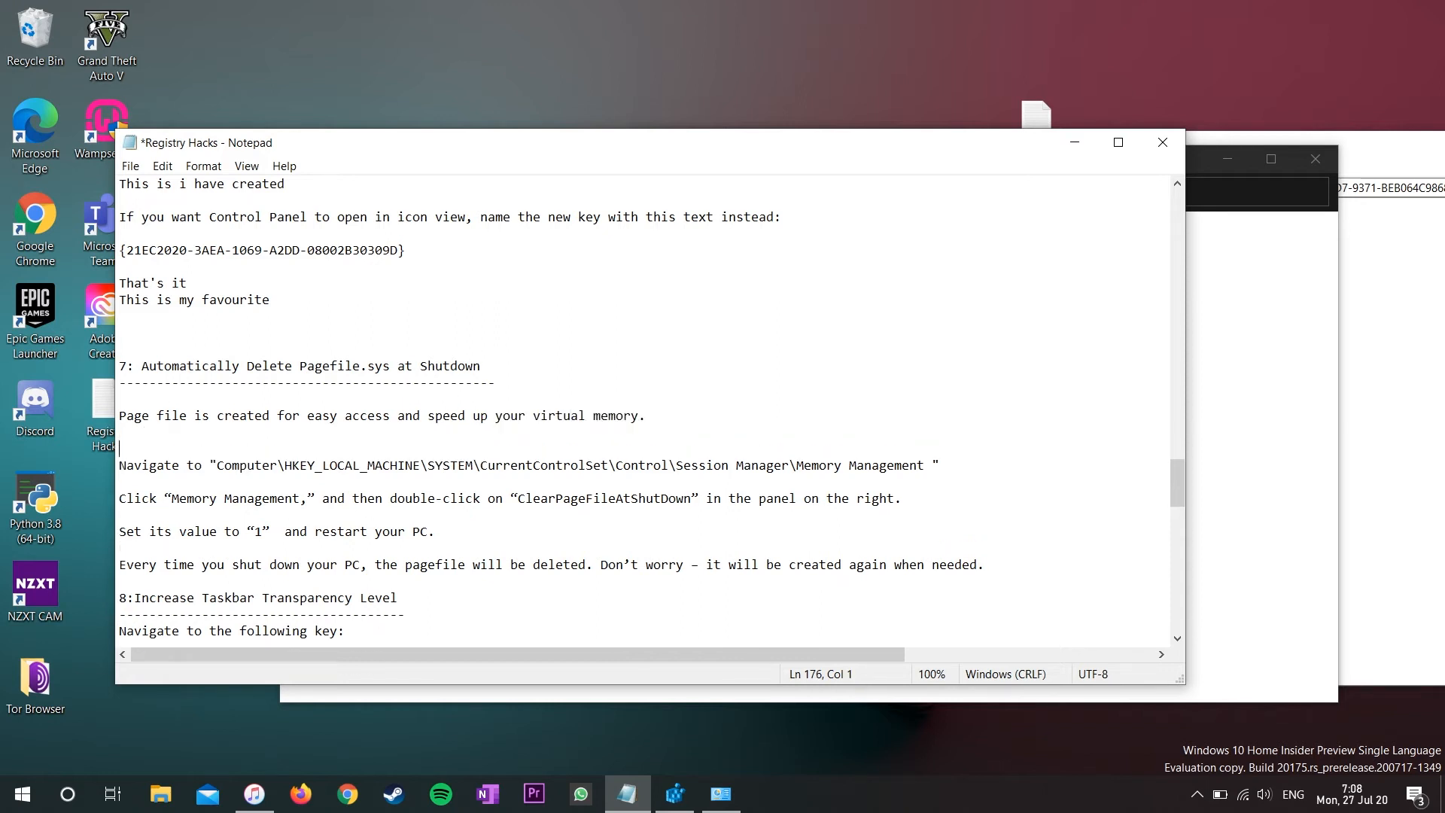
- Add the line "any intruder get access to your pc can access page file and steal your private information" in section 7
type("anyt")
key("BackSpace")
key("BackSpace")
type("intr")
type("i")
key("BackSpace")
type("uder get access to your pc ")
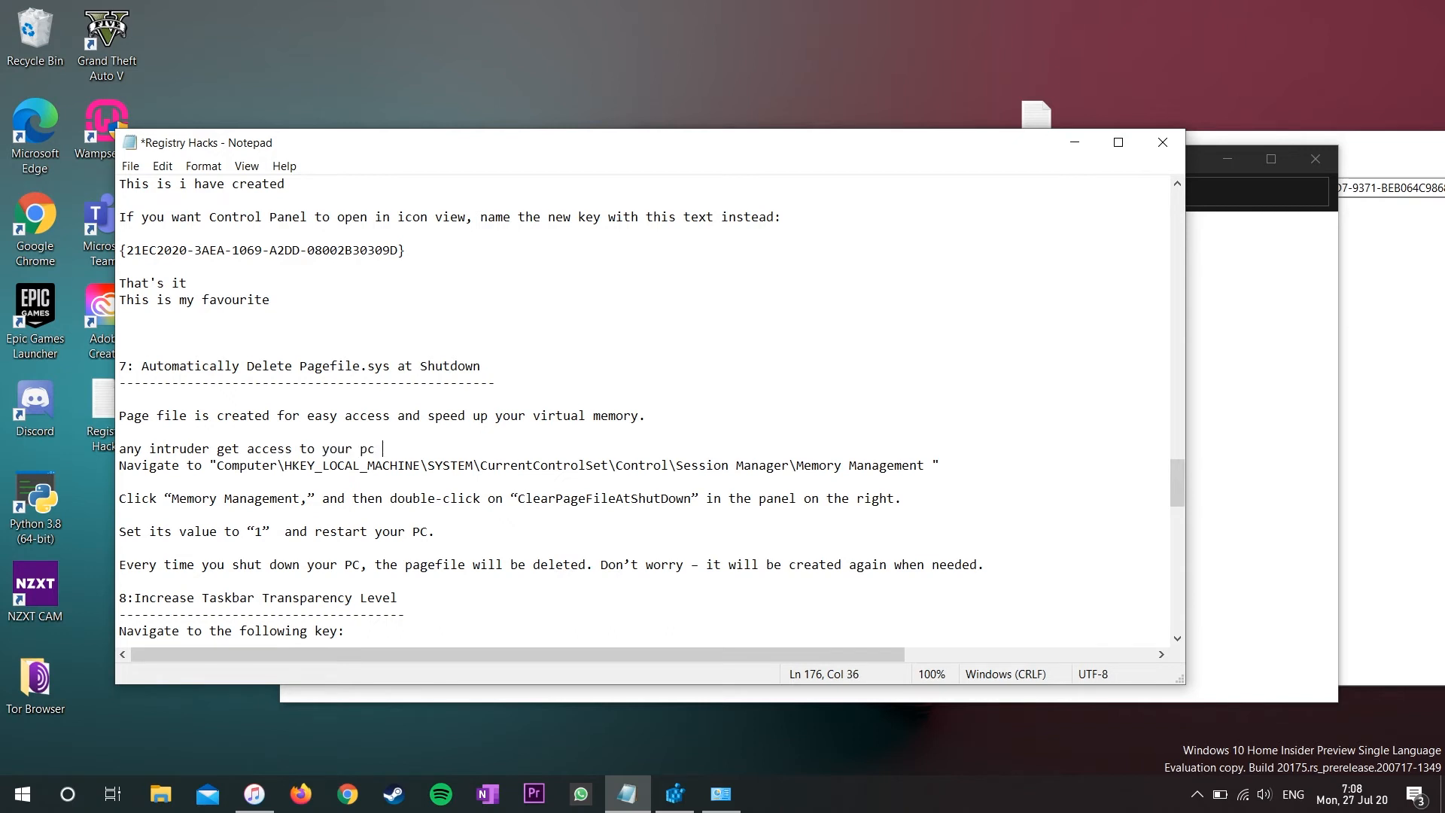
type("can access page file and h")
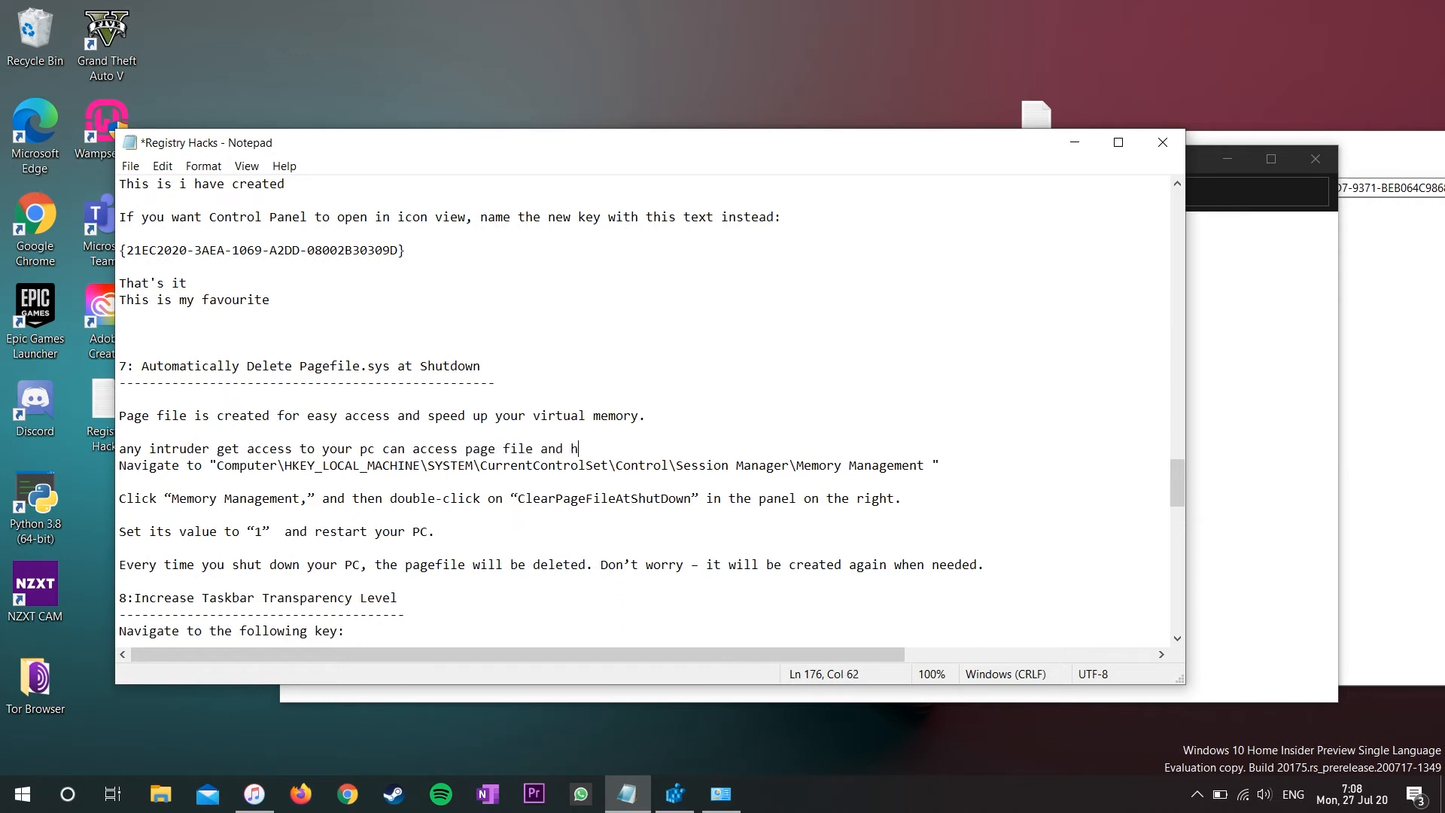
key("BackSpace")
type("steal your private information")
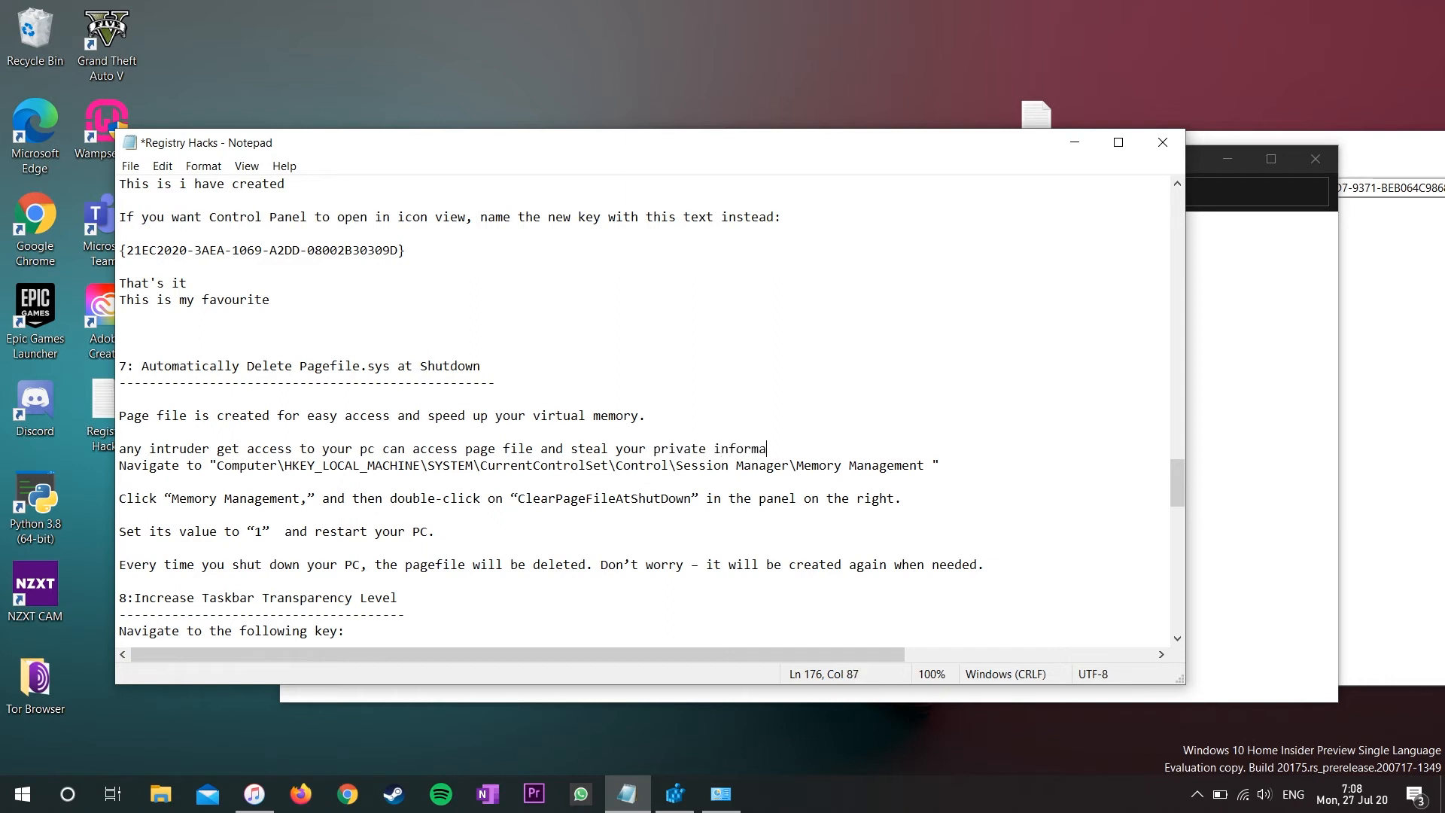
- Add the line "so better to clear it everytime you shut down your PC" above the Memory Management path, with blank lines around it
key("Return")
key("Return")
type("so b")
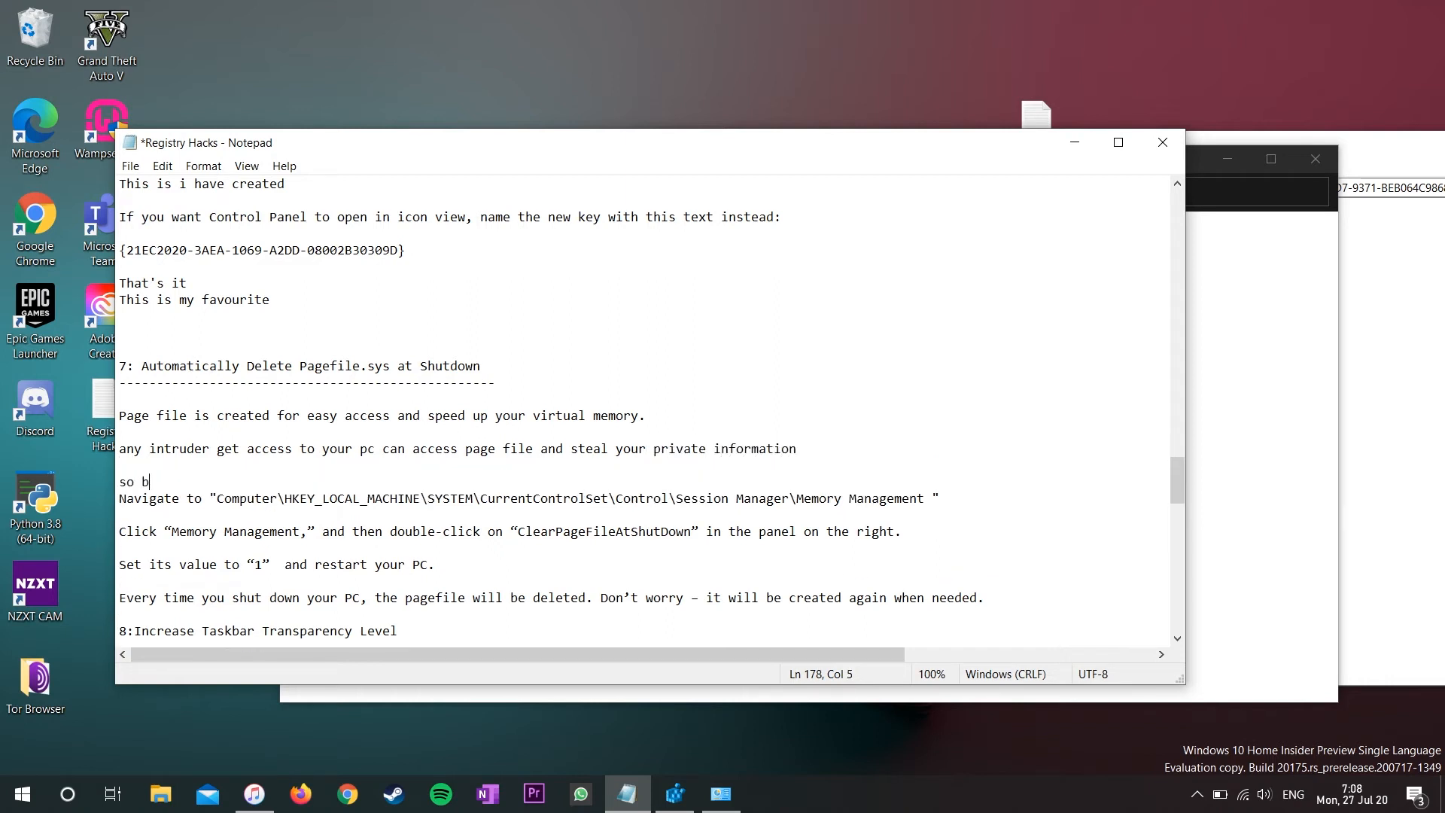
type("etter to clear it everytime you")
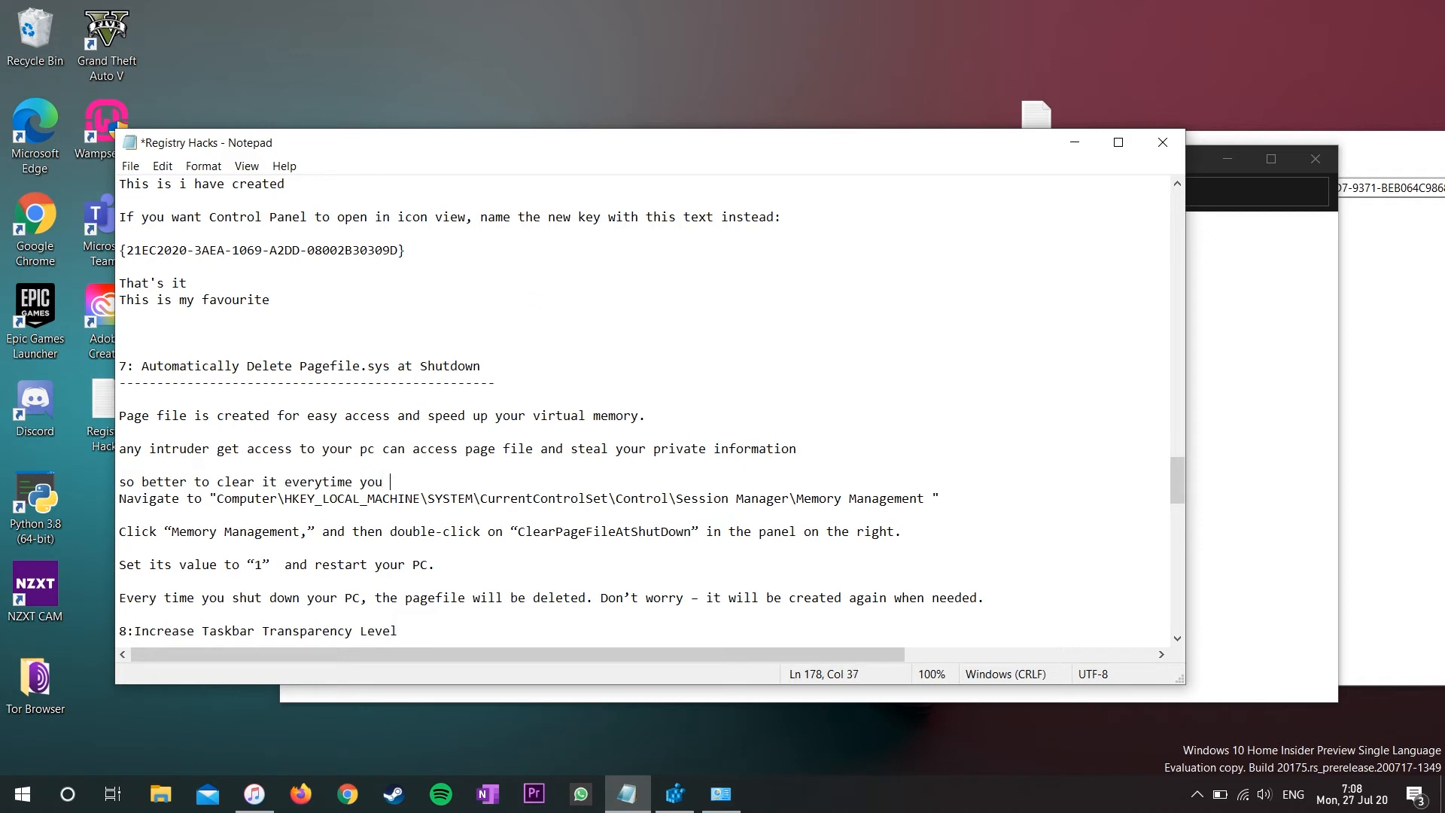
type(" shut don")
type("n your PC")
key("Return")
key("Return")
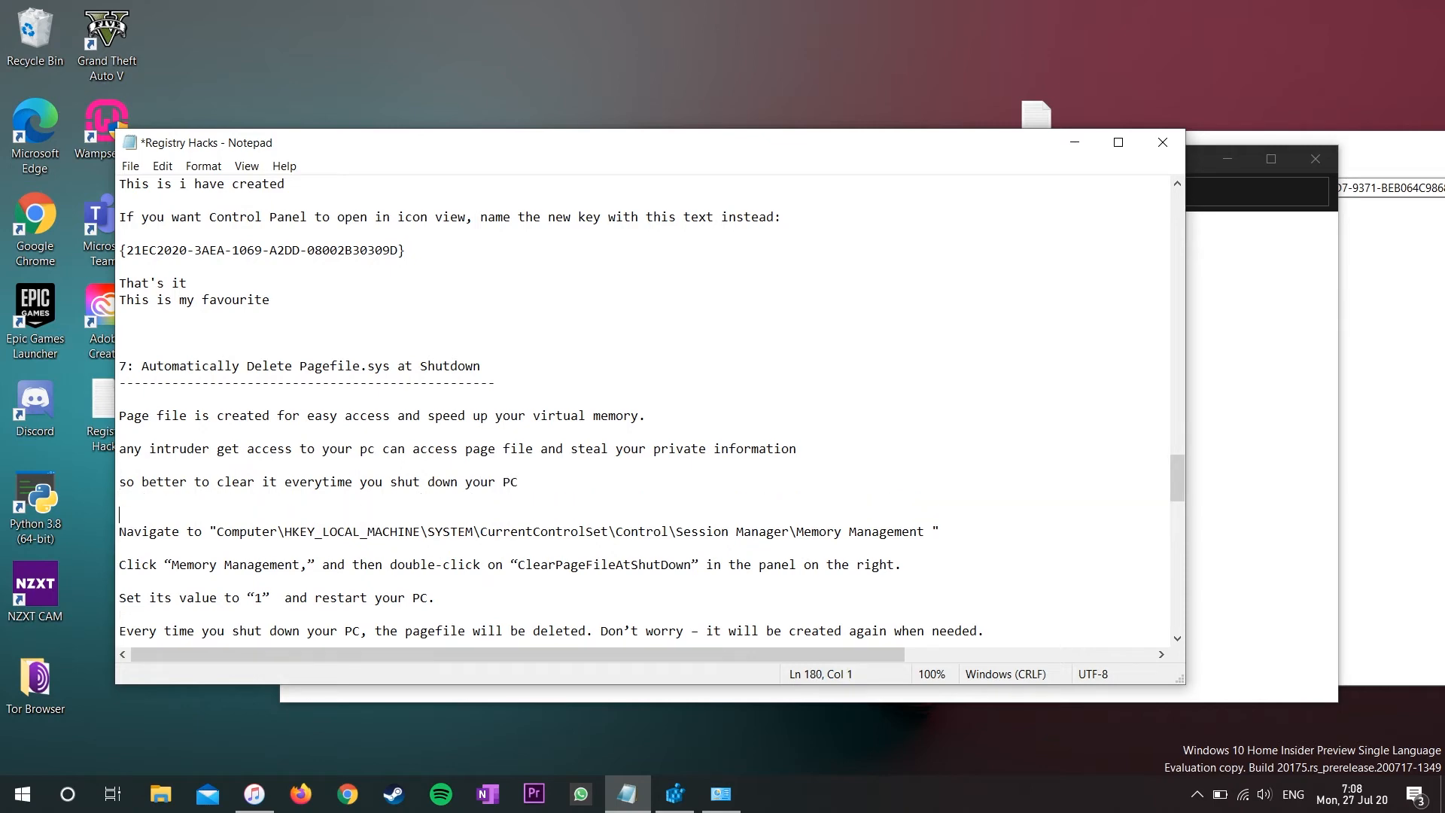
- Add the note "I have deleted page file folder because I have no use of that folder" at the end of section 7
scroll(651, 428, "down", 2)
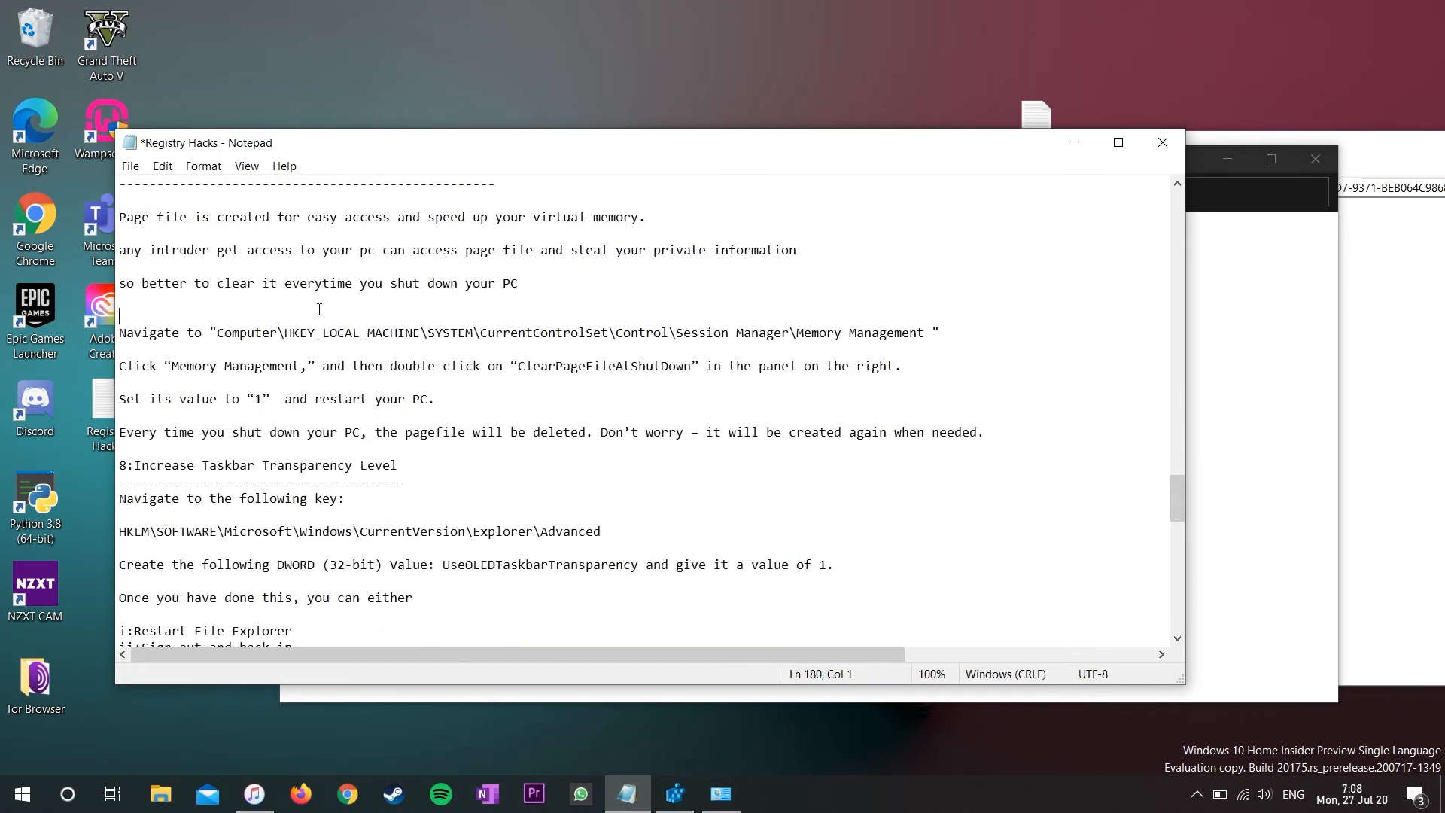
left_click_drag(118, 326, 149, 331)
type("I have")
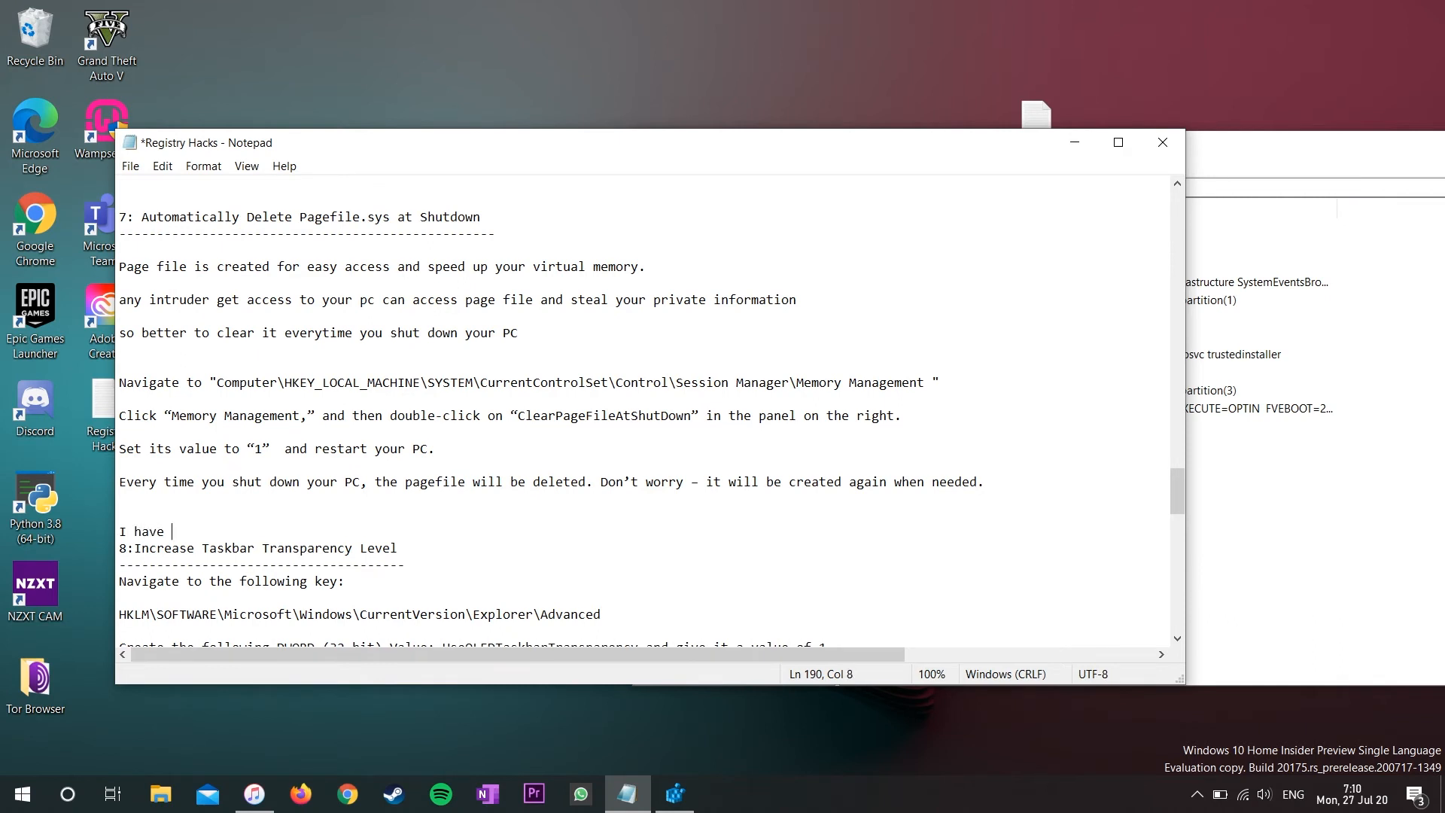
type(" deleted page file folder bec")
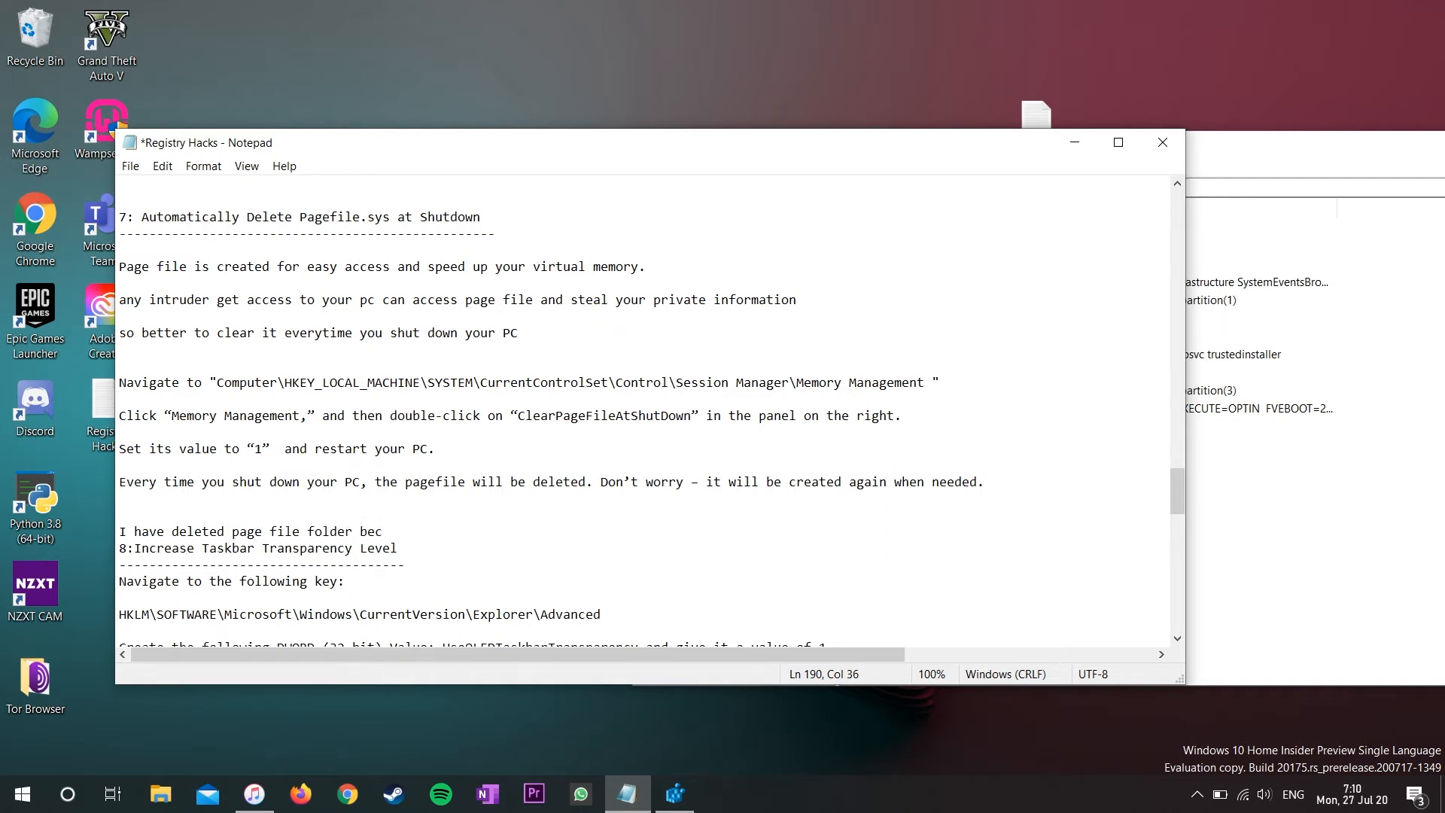
type("auuse I have no use of that fold")
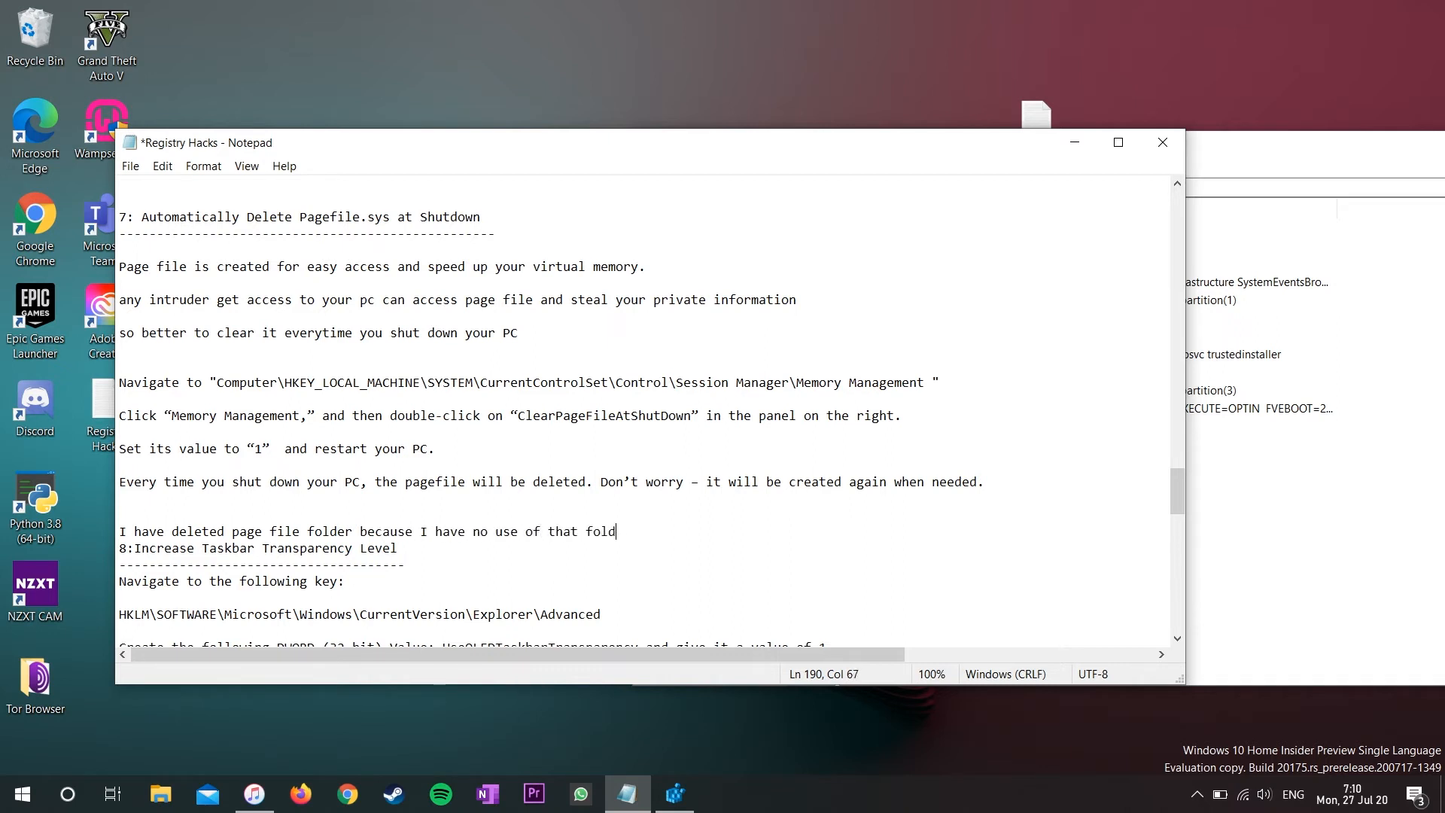
type("er")
- Add the closing line "So everyone try it with this" before the section 8 heading
key("Return")
key("Return")
type("So eve")
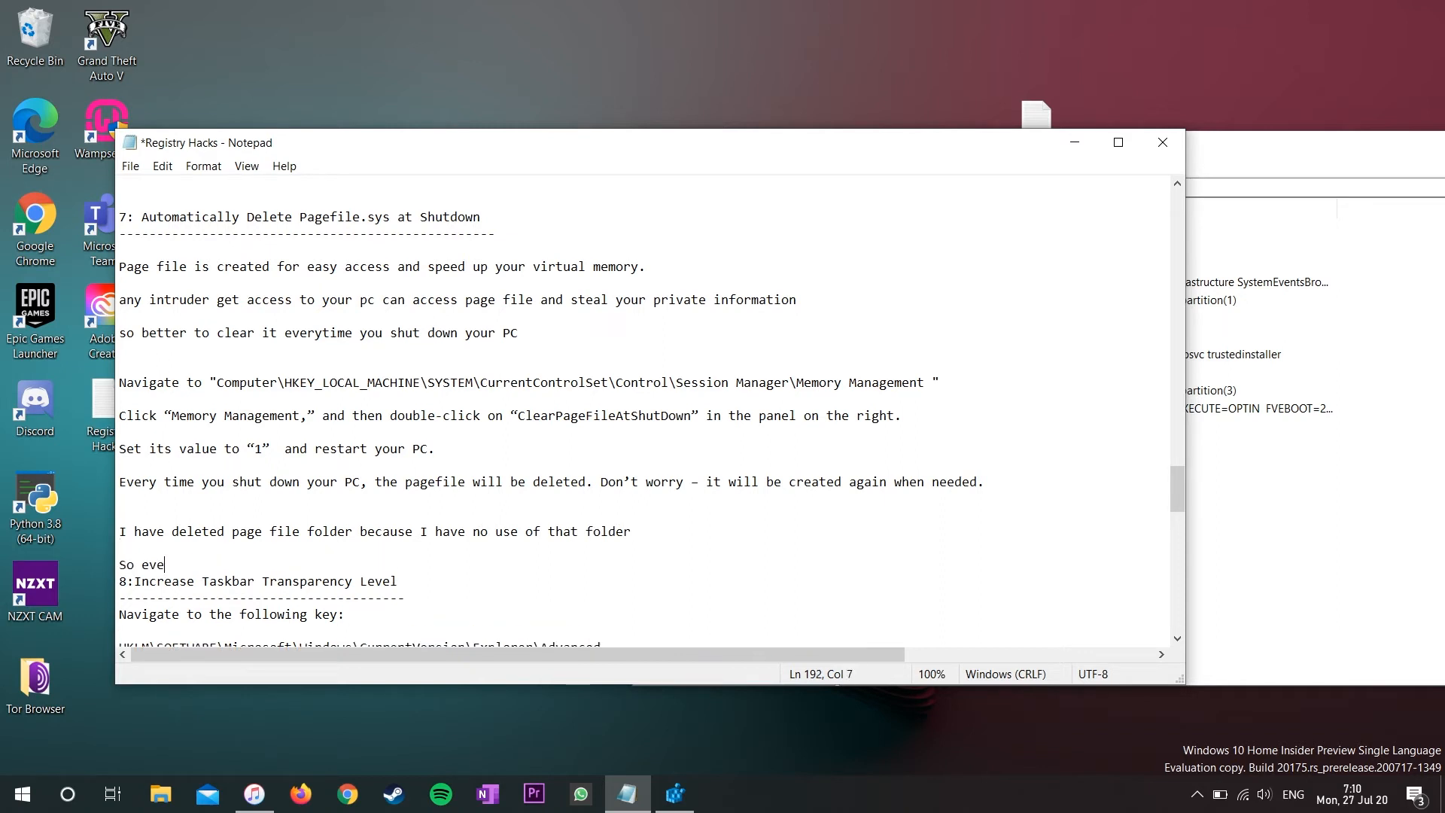
type("ryone try it with this")
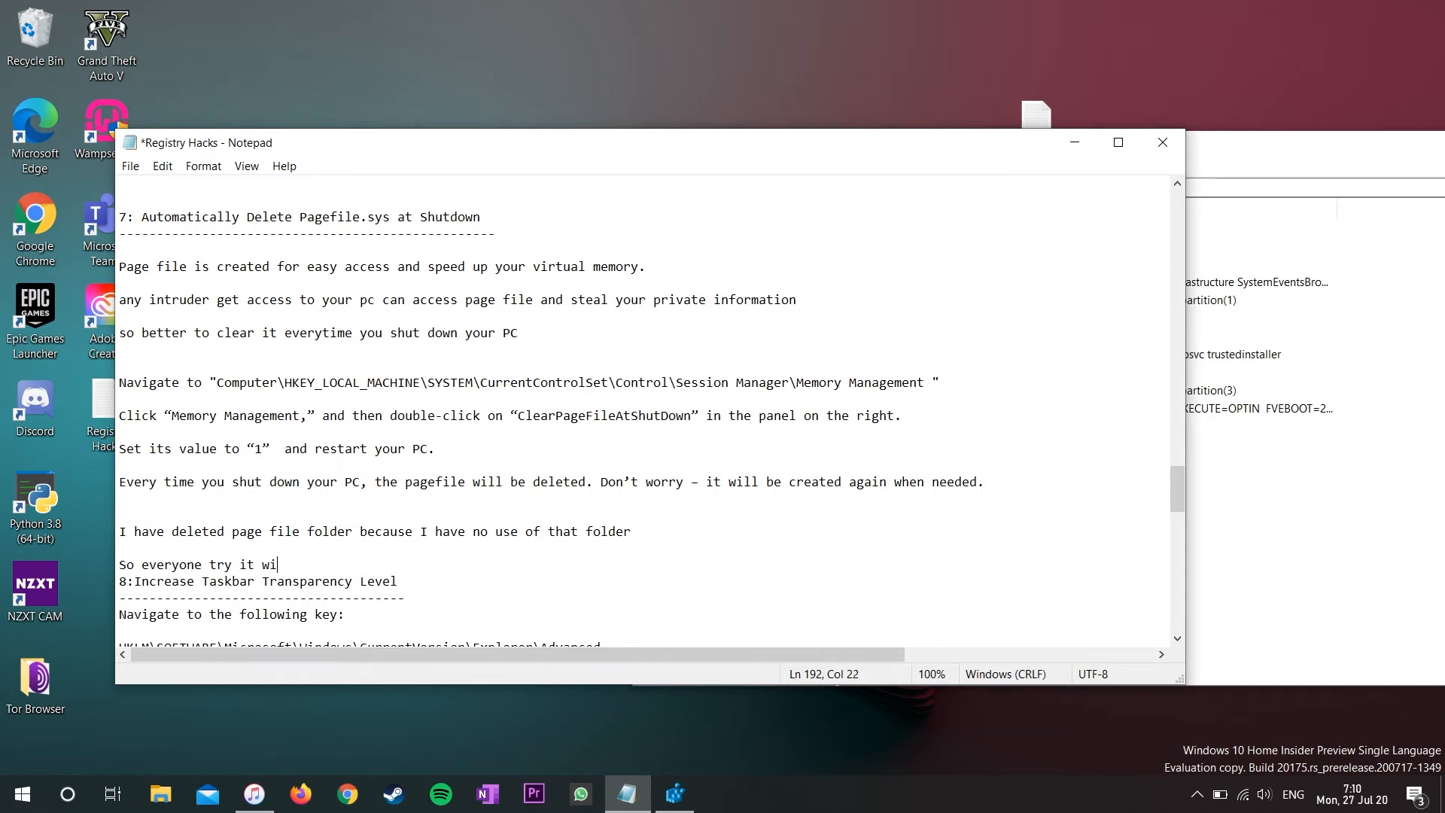
key("Return")
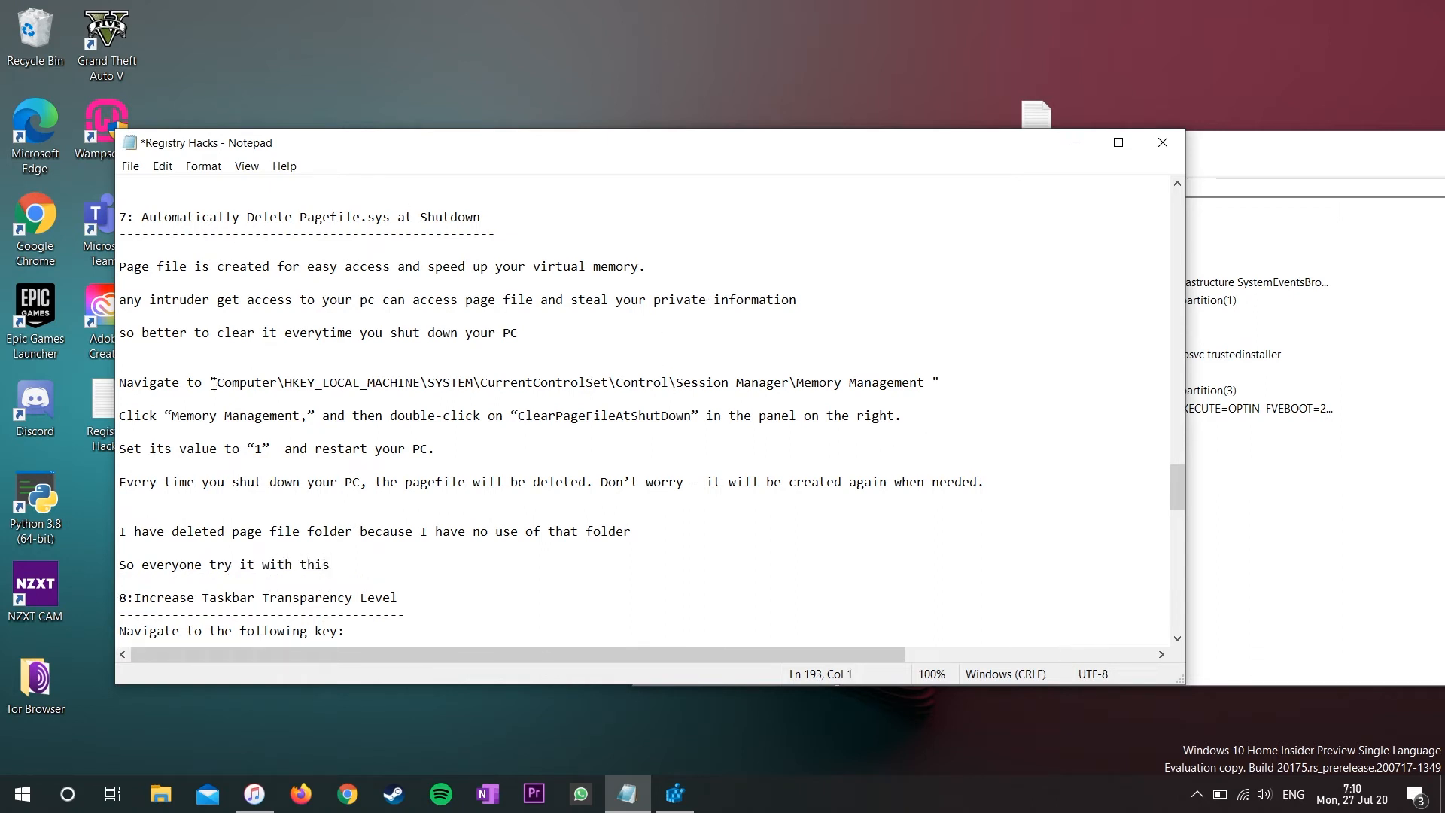
- Highlight the Memory Management registry path and the "ClearPageFileAtShutDown" instruction in section 7 of the notes
left_click_drag(214, 384, 926, 385)
left_click(925, 384)
left_click_drag(172, 422, 641, 428)
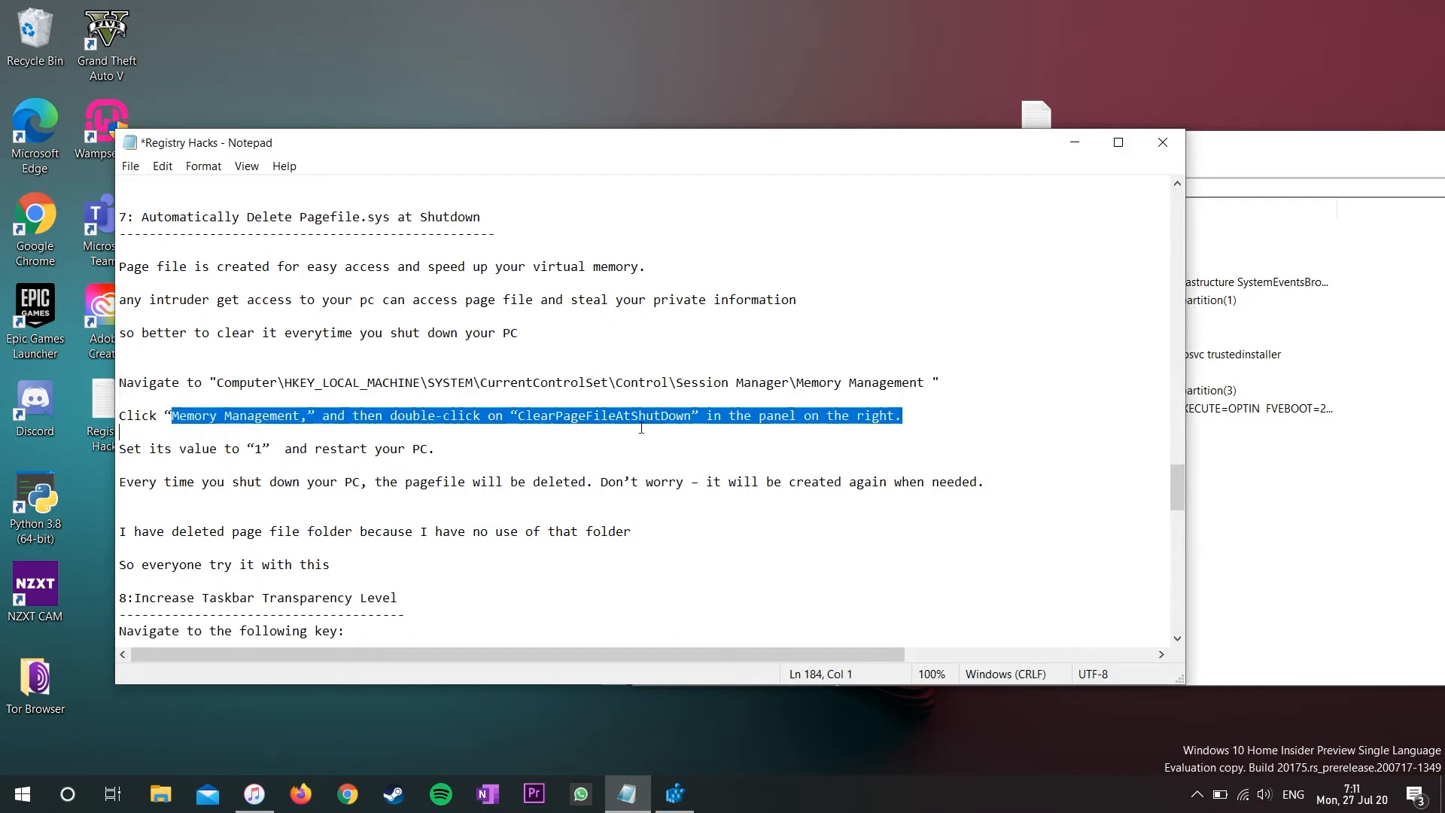
left_click_drag(740, 427, 907, 420)
left_click(907, 420)
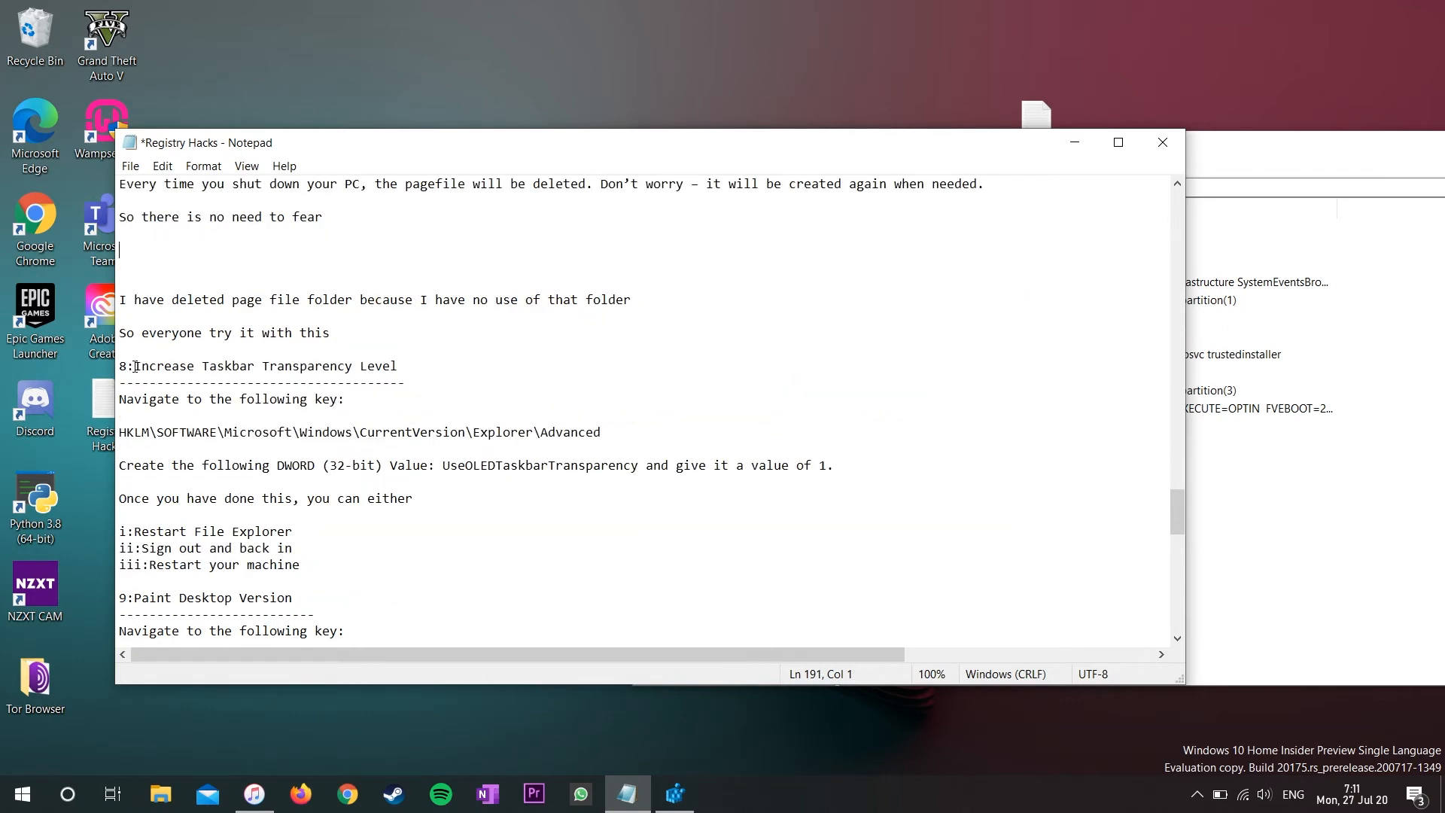
- Highlight the section 8 heading "Increase Taskbar Transparency Level" in the notes
left_click_drag(135, 366, 406, 366)
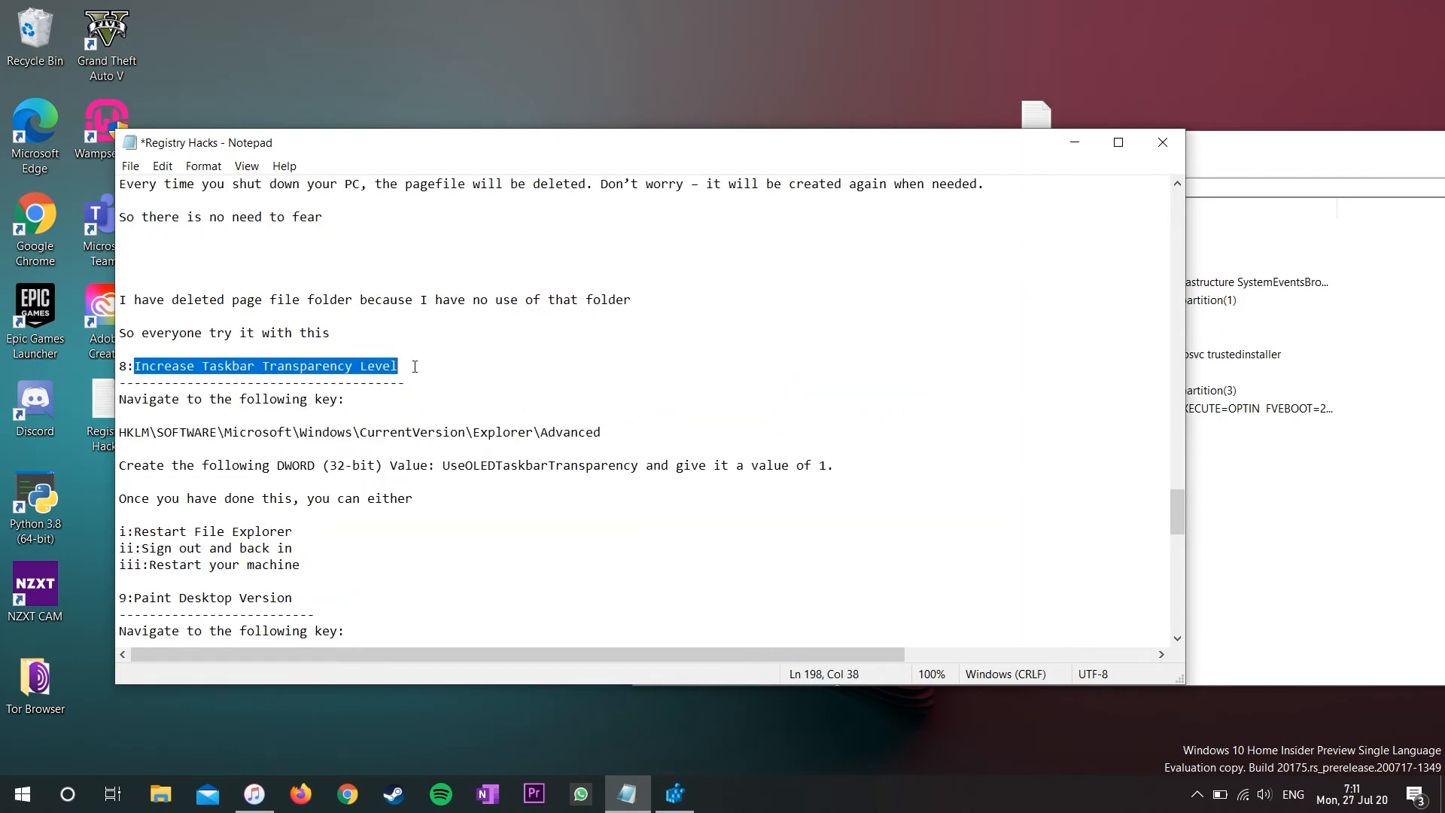
left_click(415, 367)
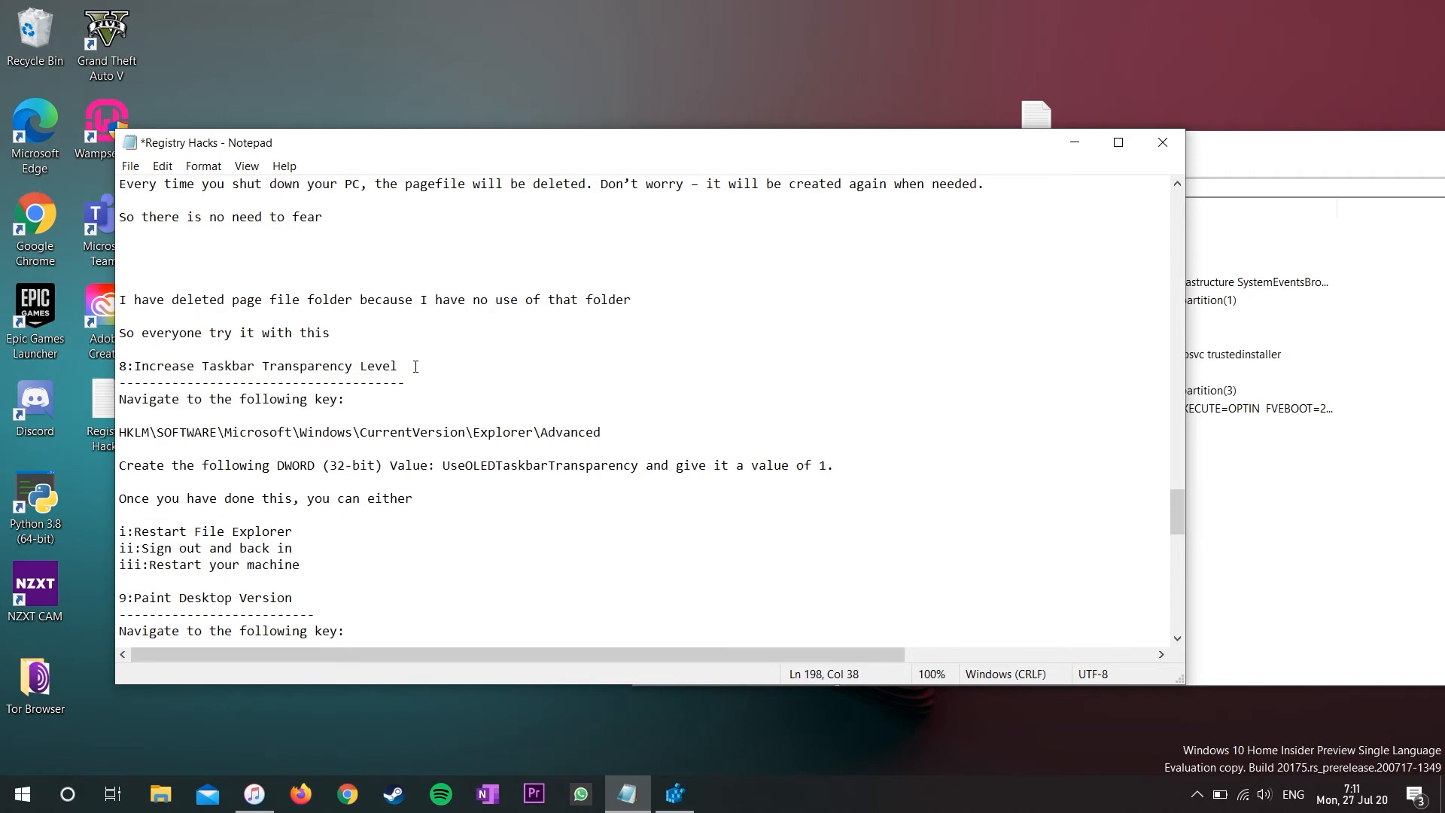
- Copy the HKLM\SOFTWARE\Microsoft\Windows\CurrentVersion\Explorer\Advanced path from section 8 of the notes and open that key in Registry Editor
scroll(415, 367, "down", 1)
left_click_drag(119, 382, 606, 383)
left_click(609, 384)
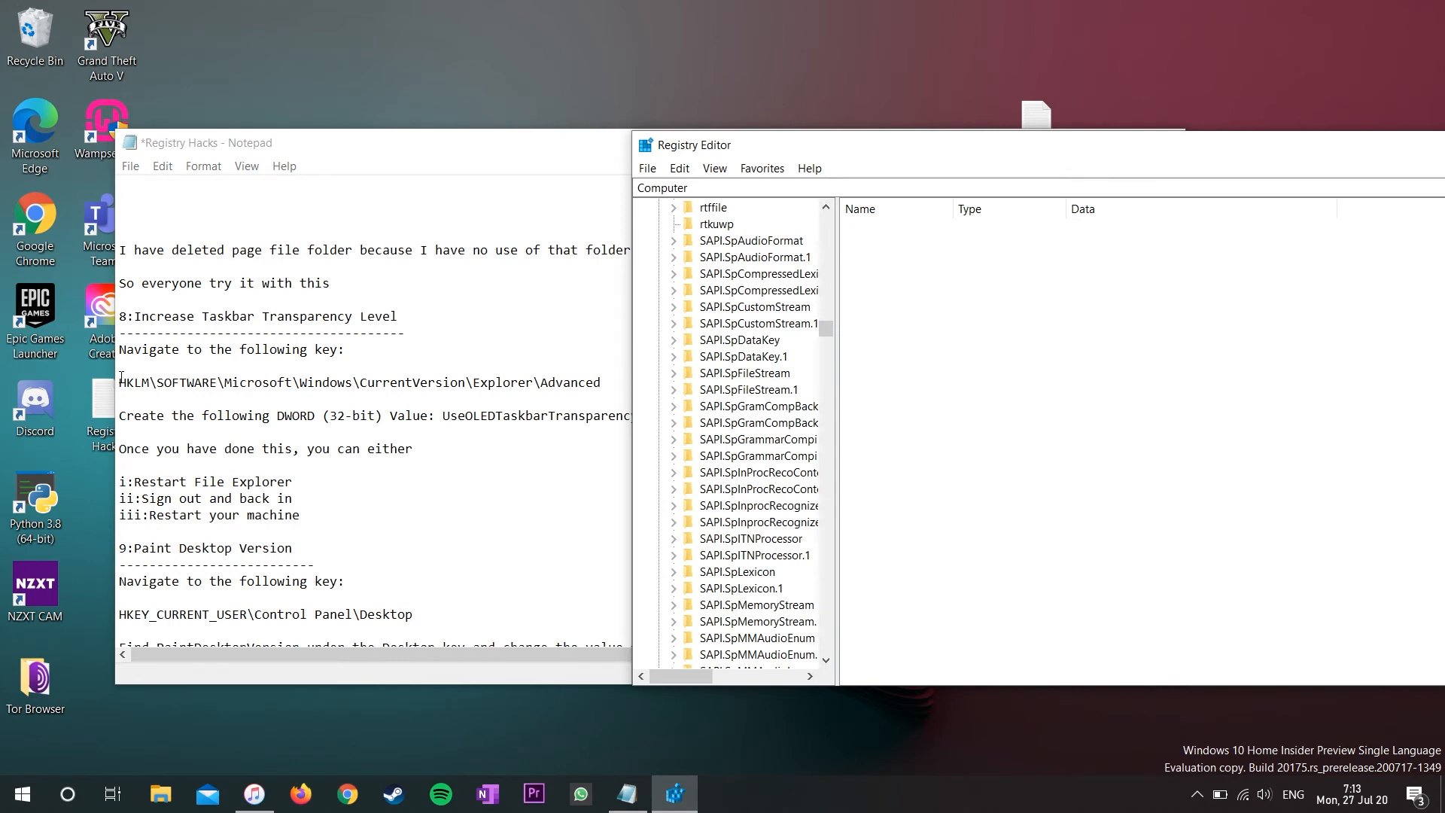
left_click(121, 376)
left_click_drag(119, 382, 603, 382)
key("ctrl+c")
left_click(609, 384)
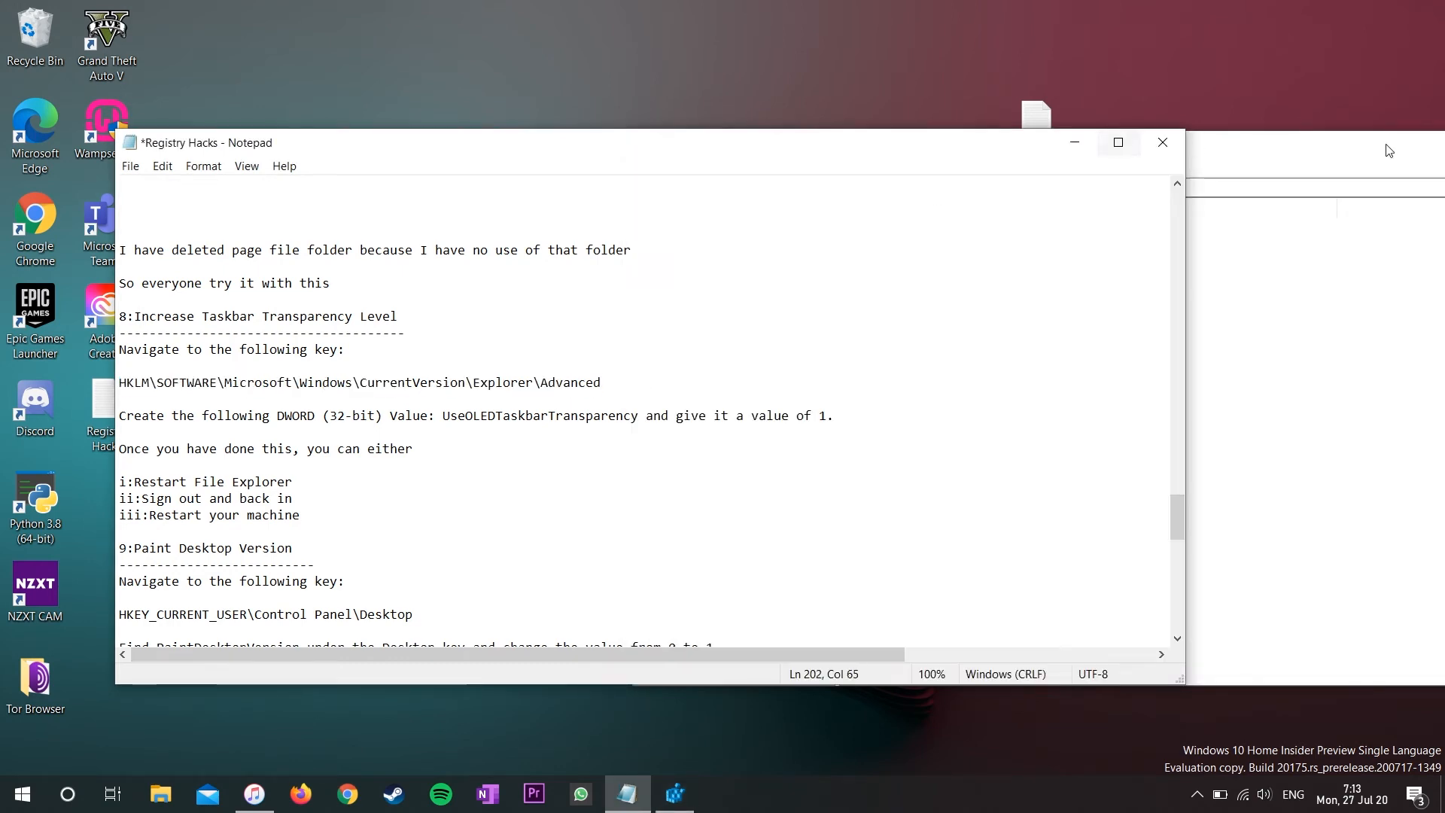
left_click(1319, 194)
key("ctrl+v")
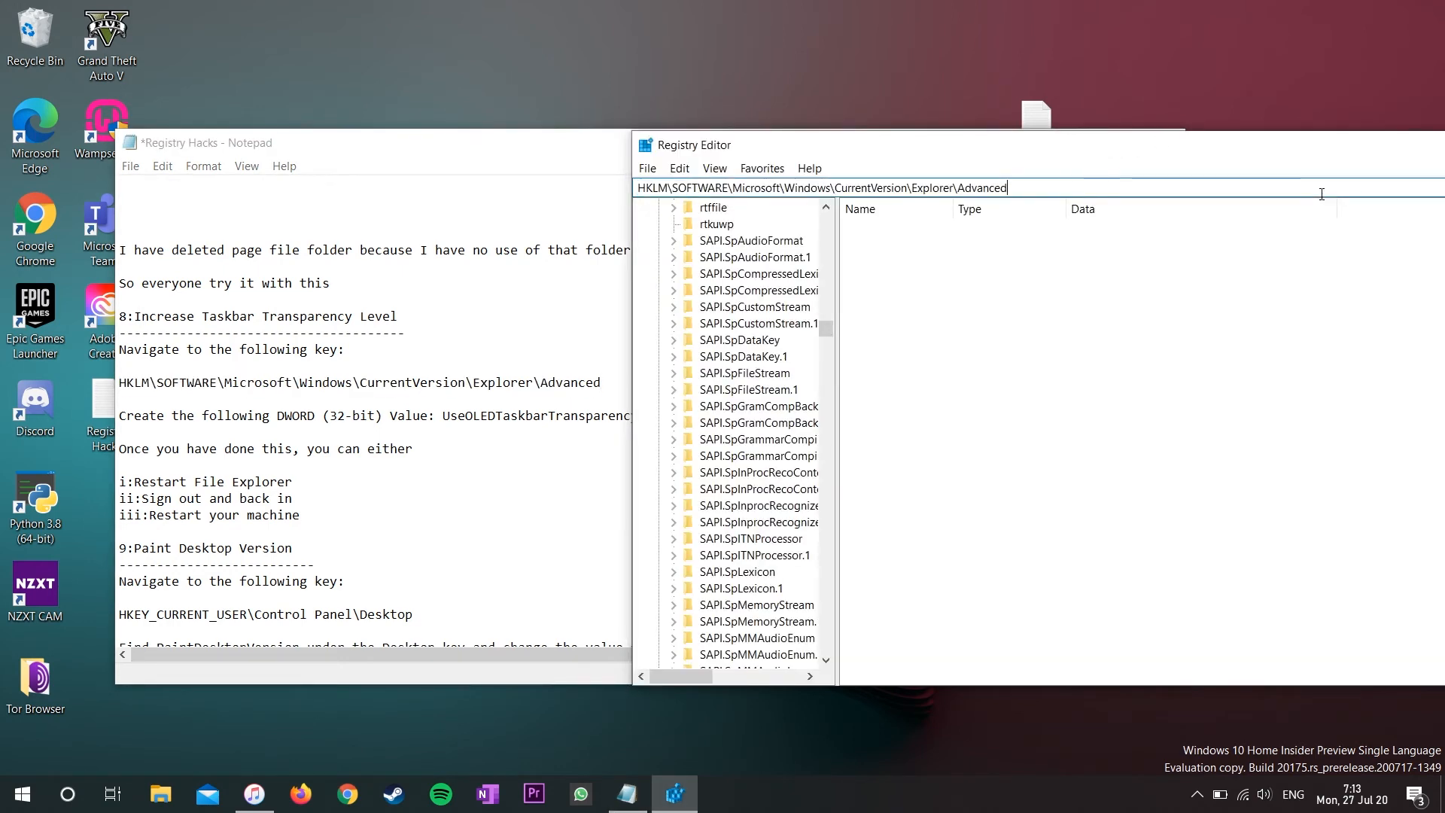
key("Return")
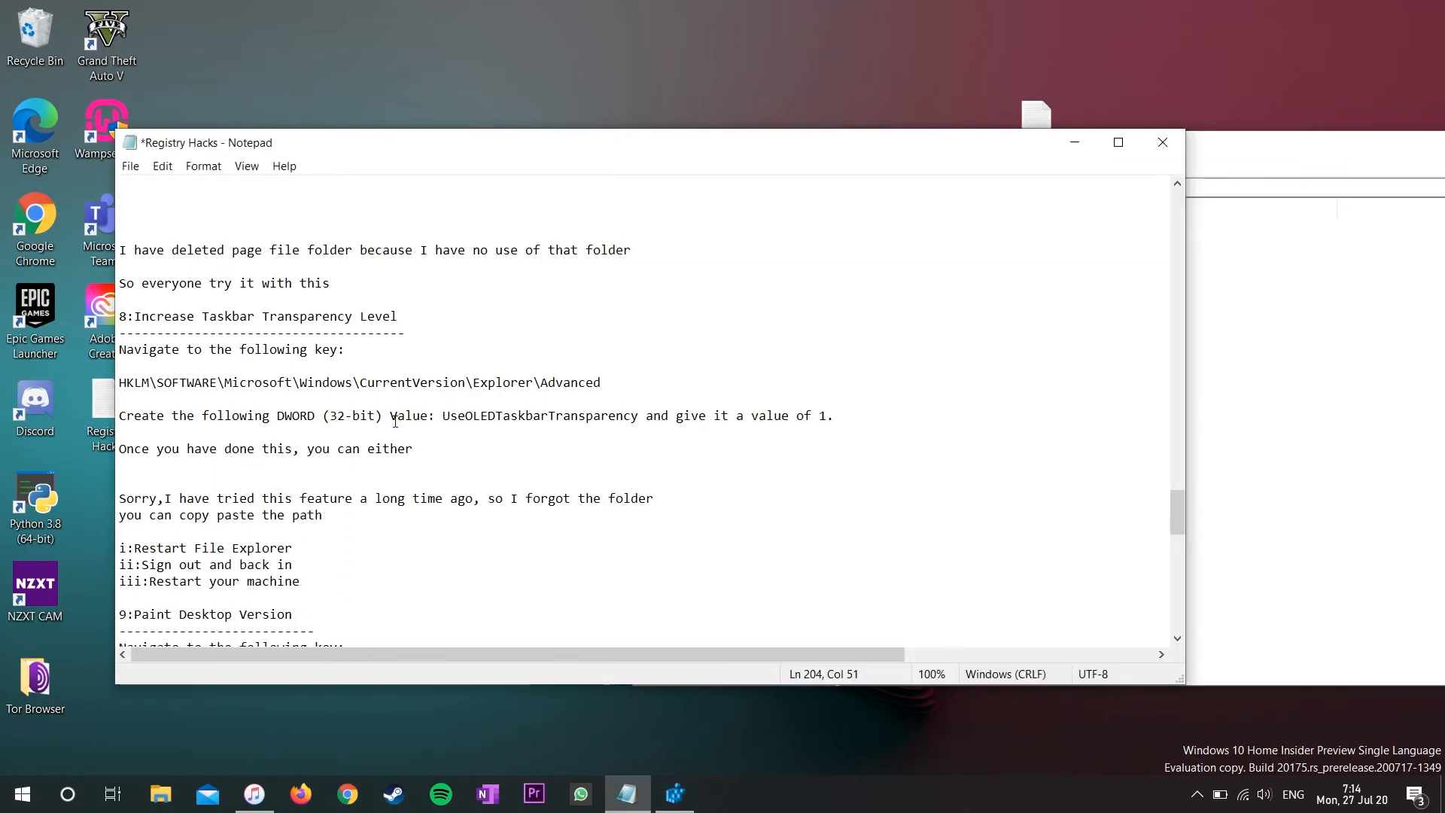
- Highlight the UseOLEDTaskbarTransparency instruction in the notes and set that DWORD's value data to 1 in Registry Editor
left_click_drag(486, 407, 831, 425)
left_click(830, 425)
left_click(1347, 286)
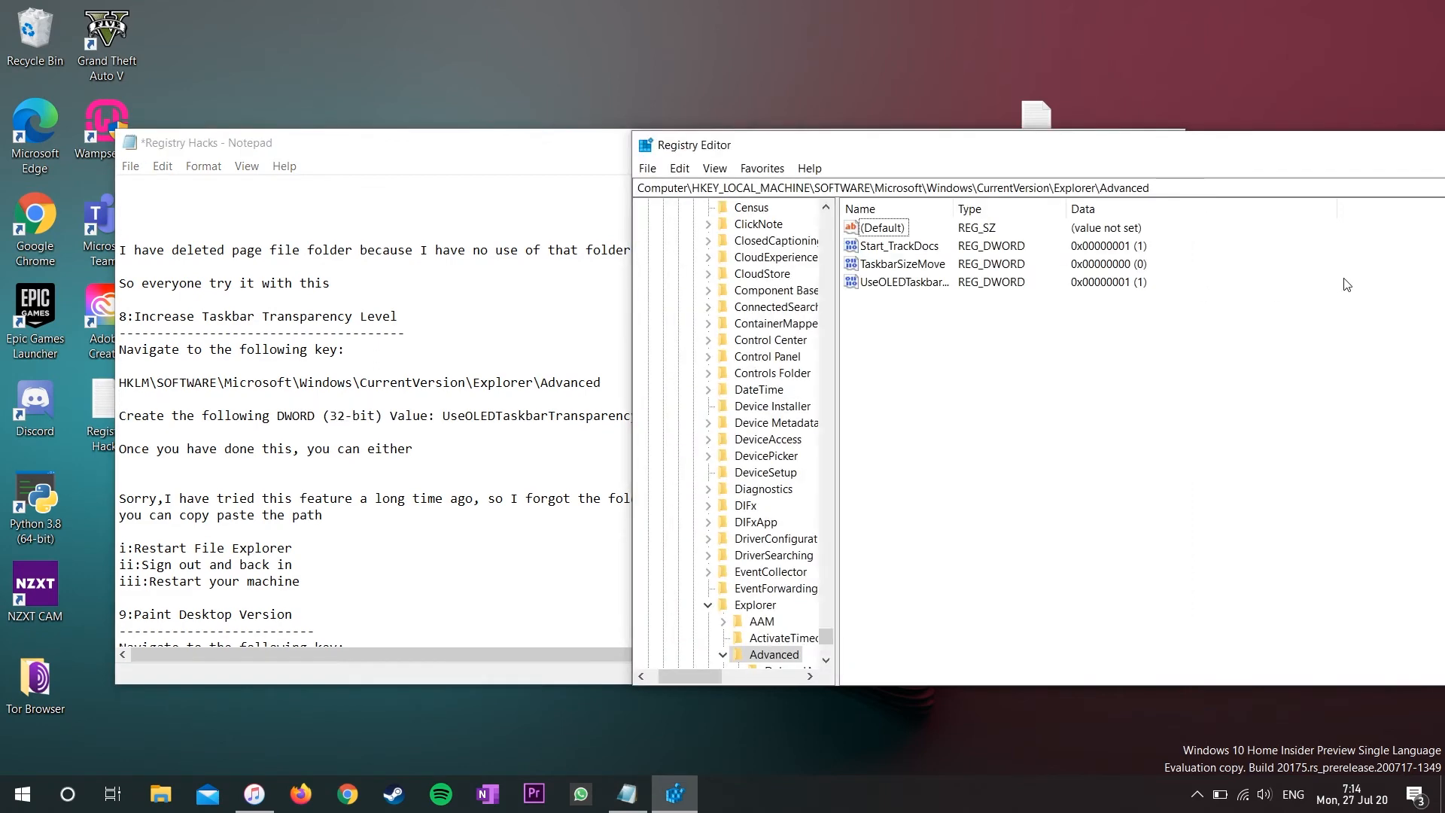
double_click(921, 283)
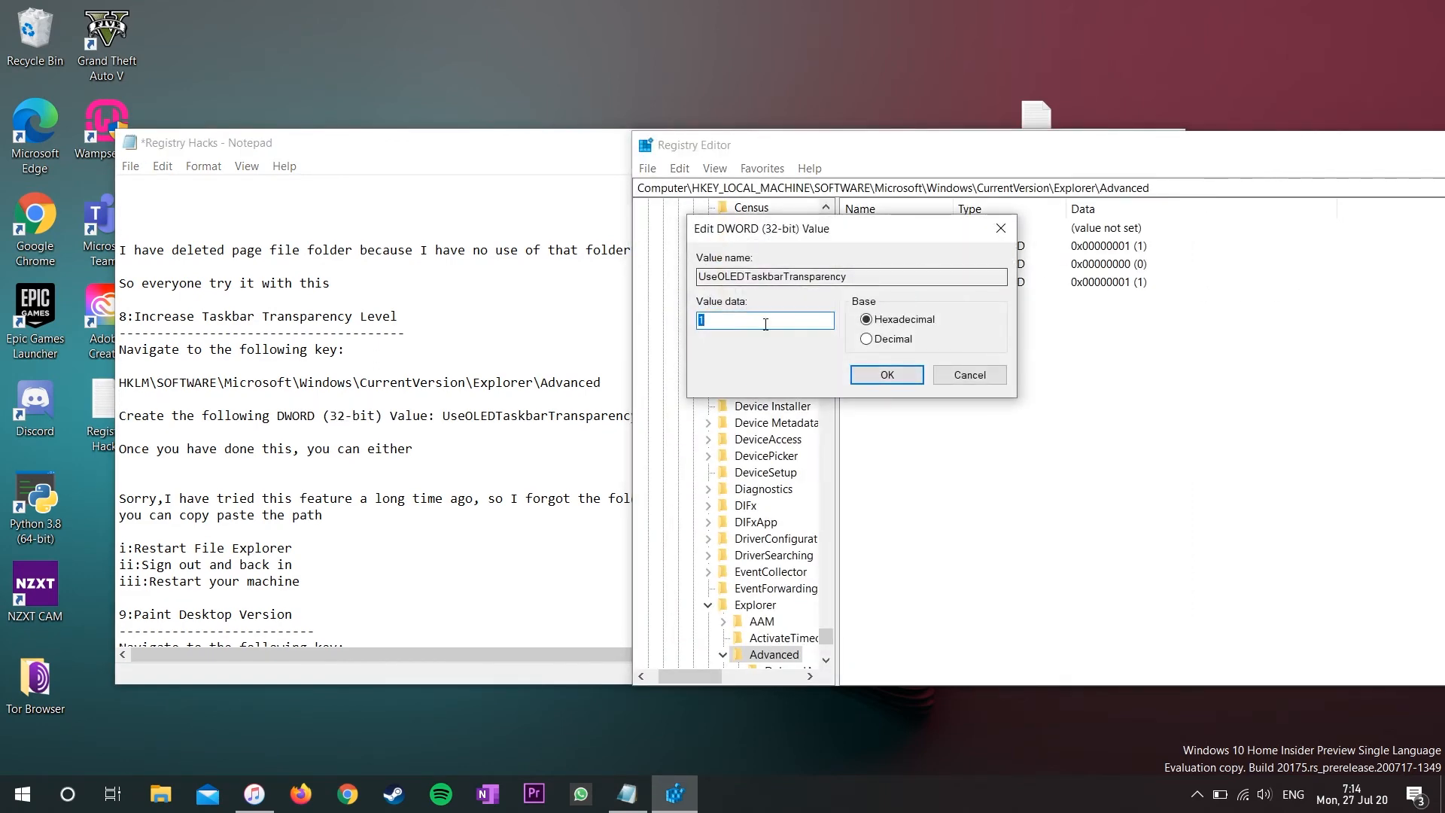
type("1")
left_click(874, 385)
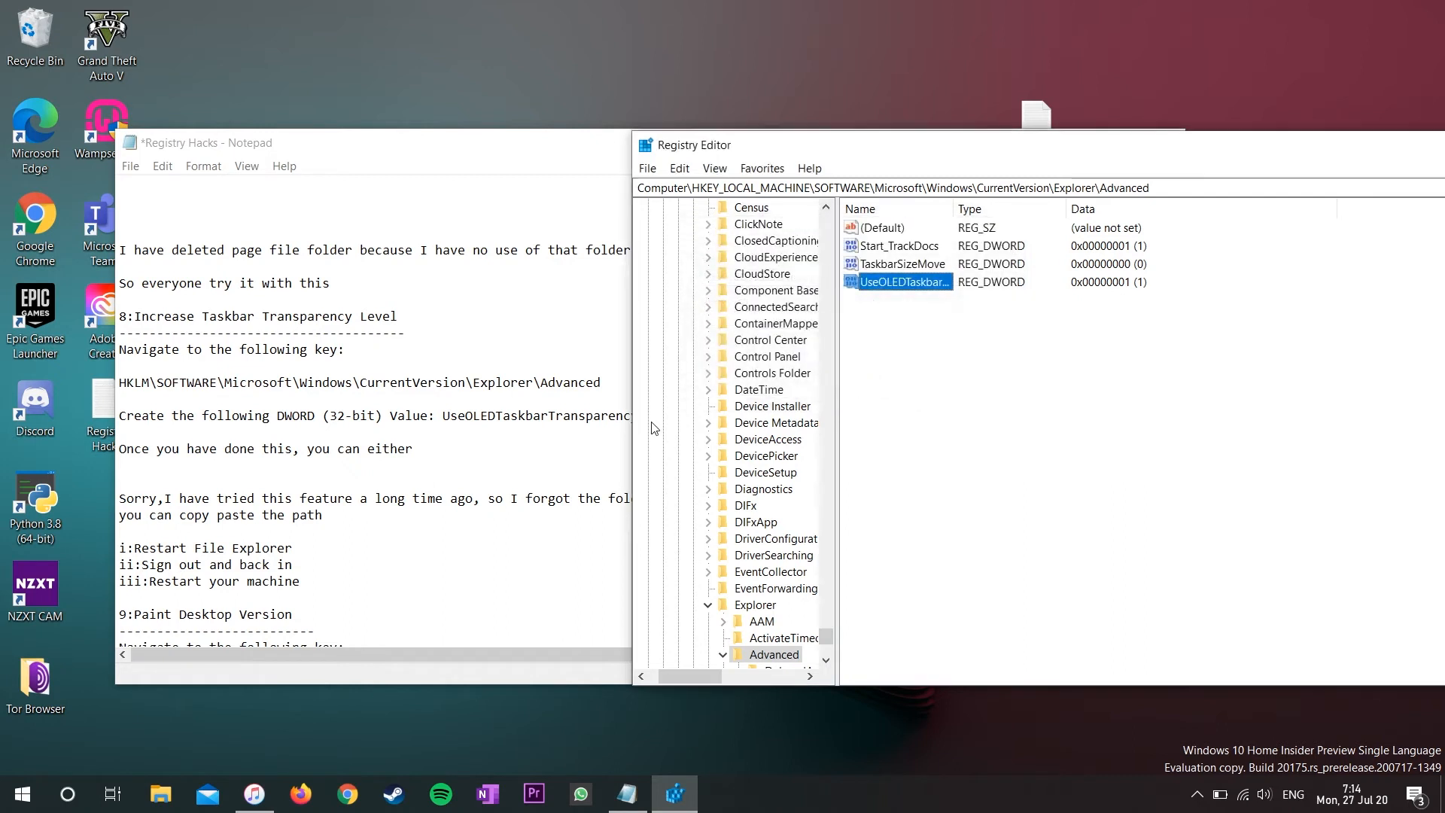
- Highlight "you can either" and the three options for restarting or signing out at the end of section 8 in the notes
left_click(396, 466)
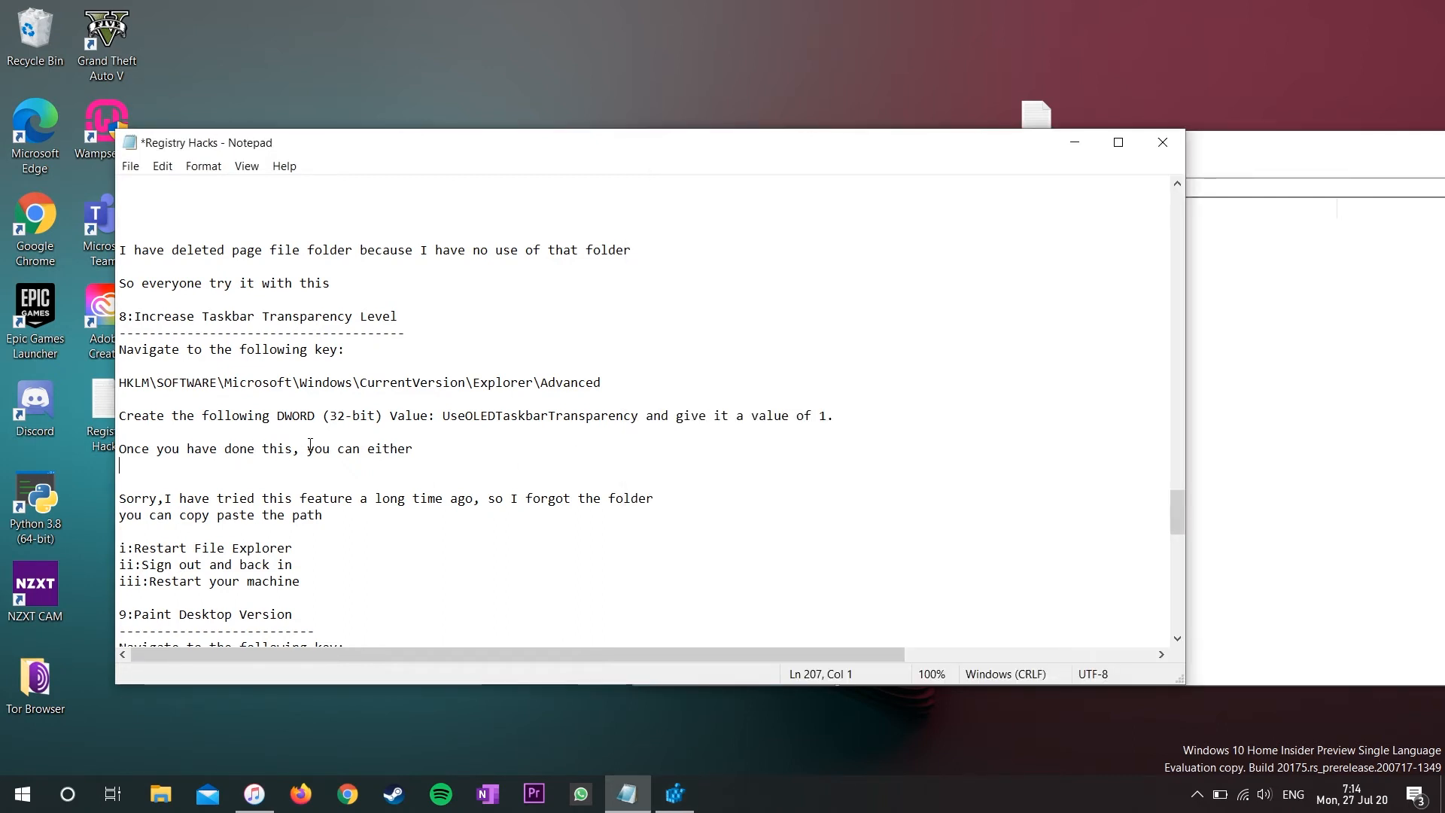
left_click_drag(307, 449, 413, 448)
left_click(414, 448)
scroll(413, 448, "down", 4)
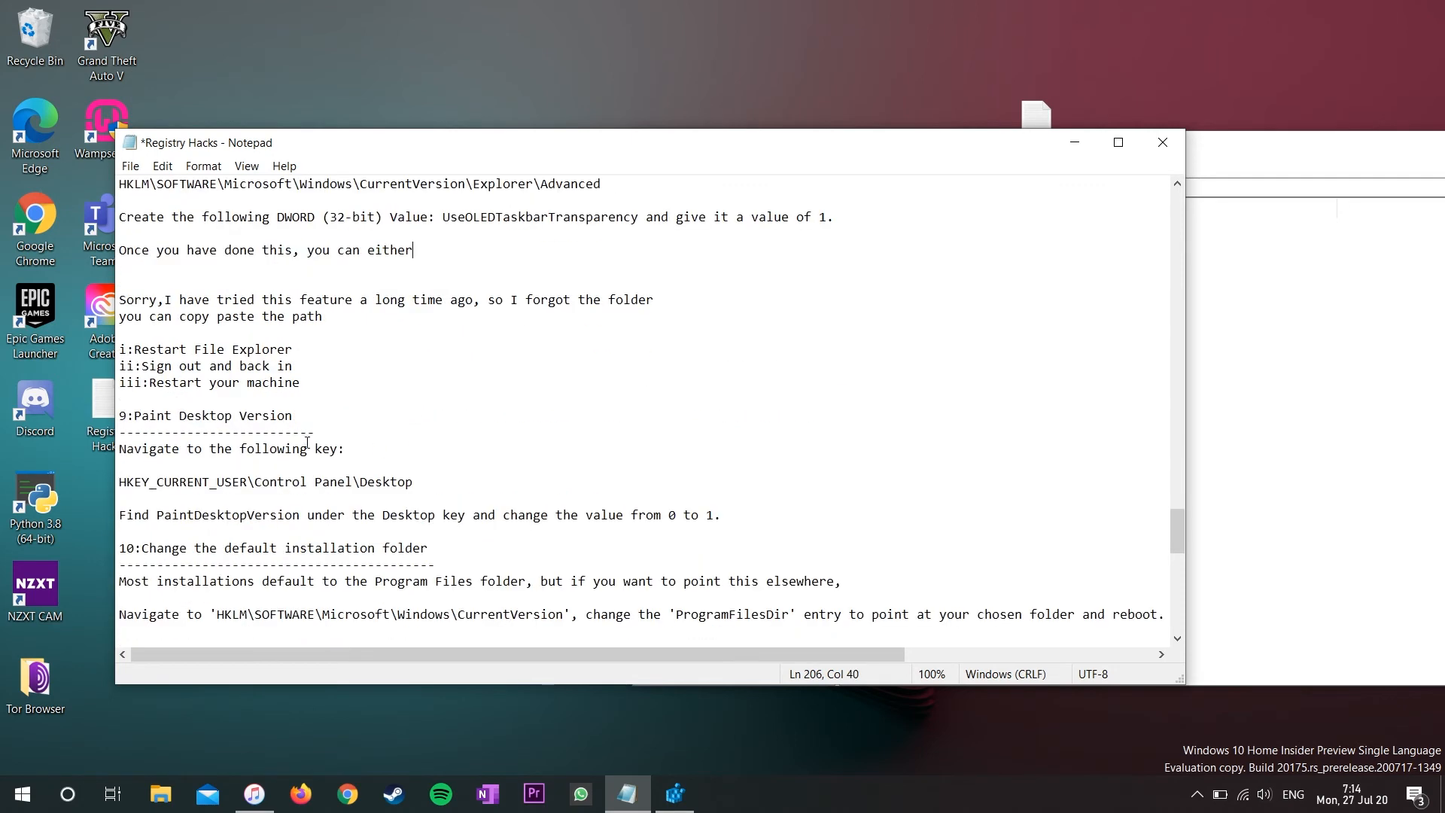
left_click_drag(120, 349, 301, 383)
left_click(313, 386)
- Highlight the section 9 heading "Paint Desktop Version" in the notes and point out the Windows version text on the desktop
scroll(314, 387, "down", 2)
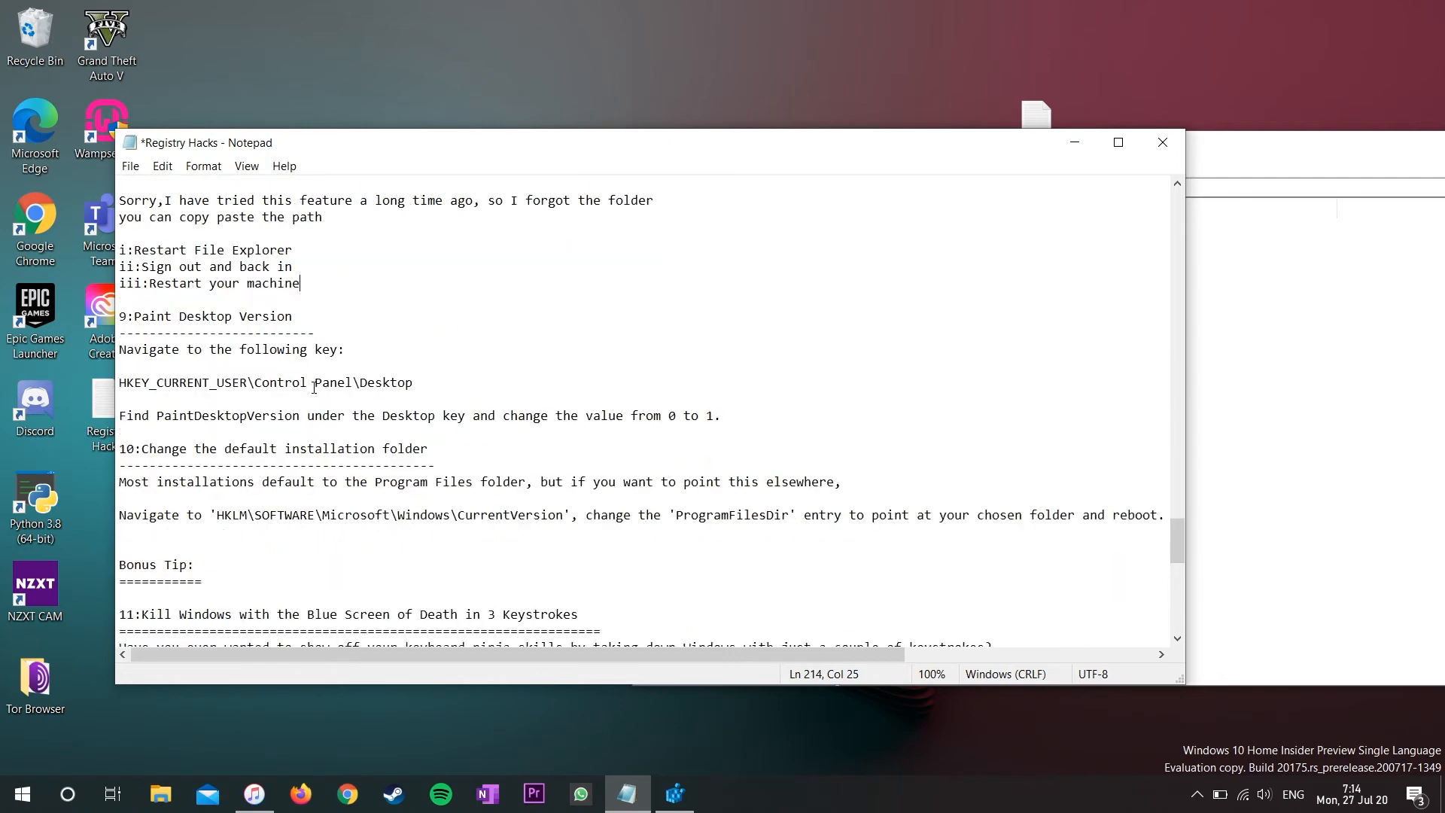
mouse_move(293, 316)
left_mouse_down()
mouse_move(120, 316)
mouse_move(137, 310)
left_mouse_up()
left_click(138, 310)
left_click(1176, 761)
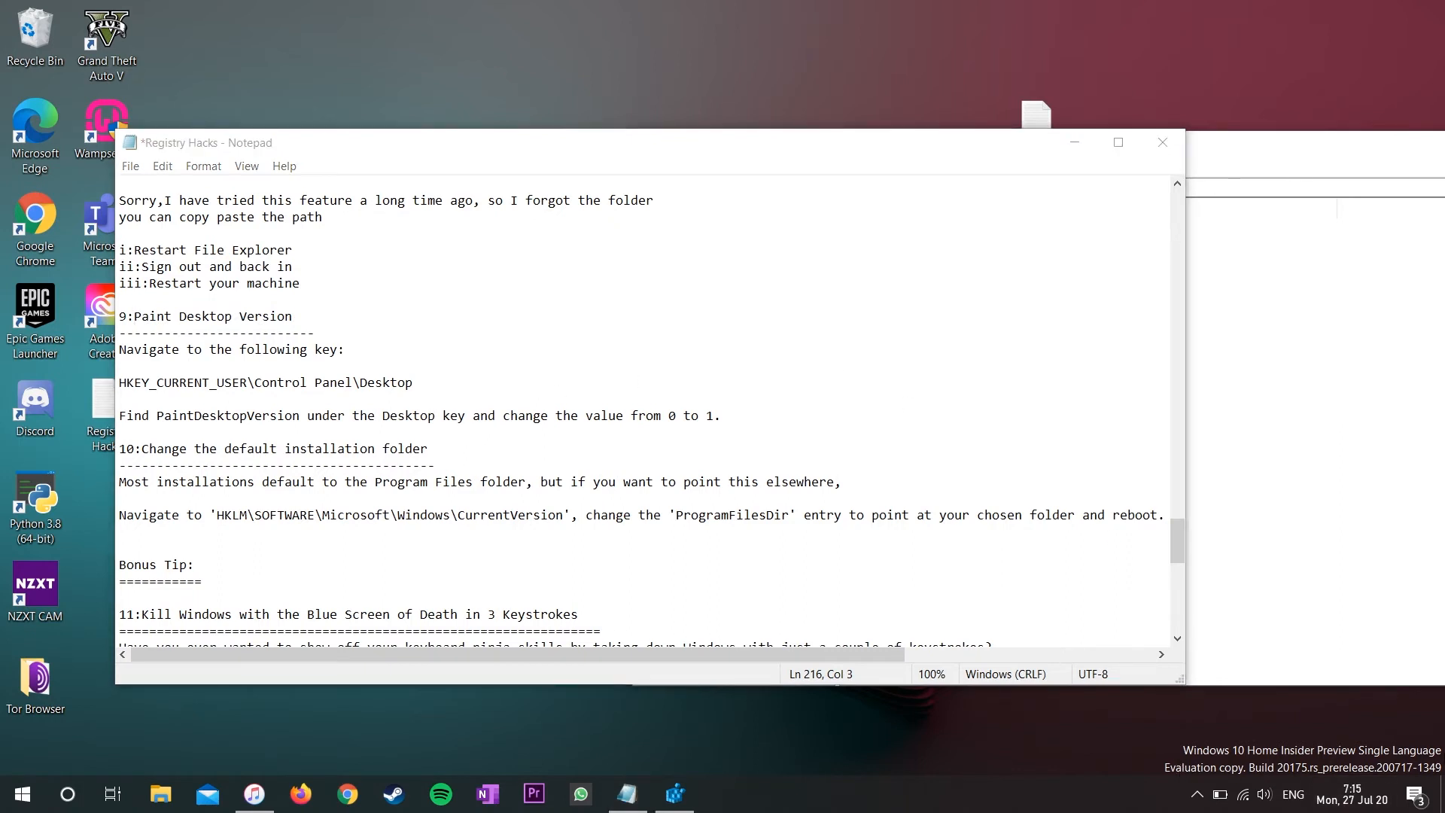
- Add the lines "As you can see I'm using a Insider Version of Windows" and "You can also show this Windows version in your Desktop" under the section 9 heading
left_click(350, 332)
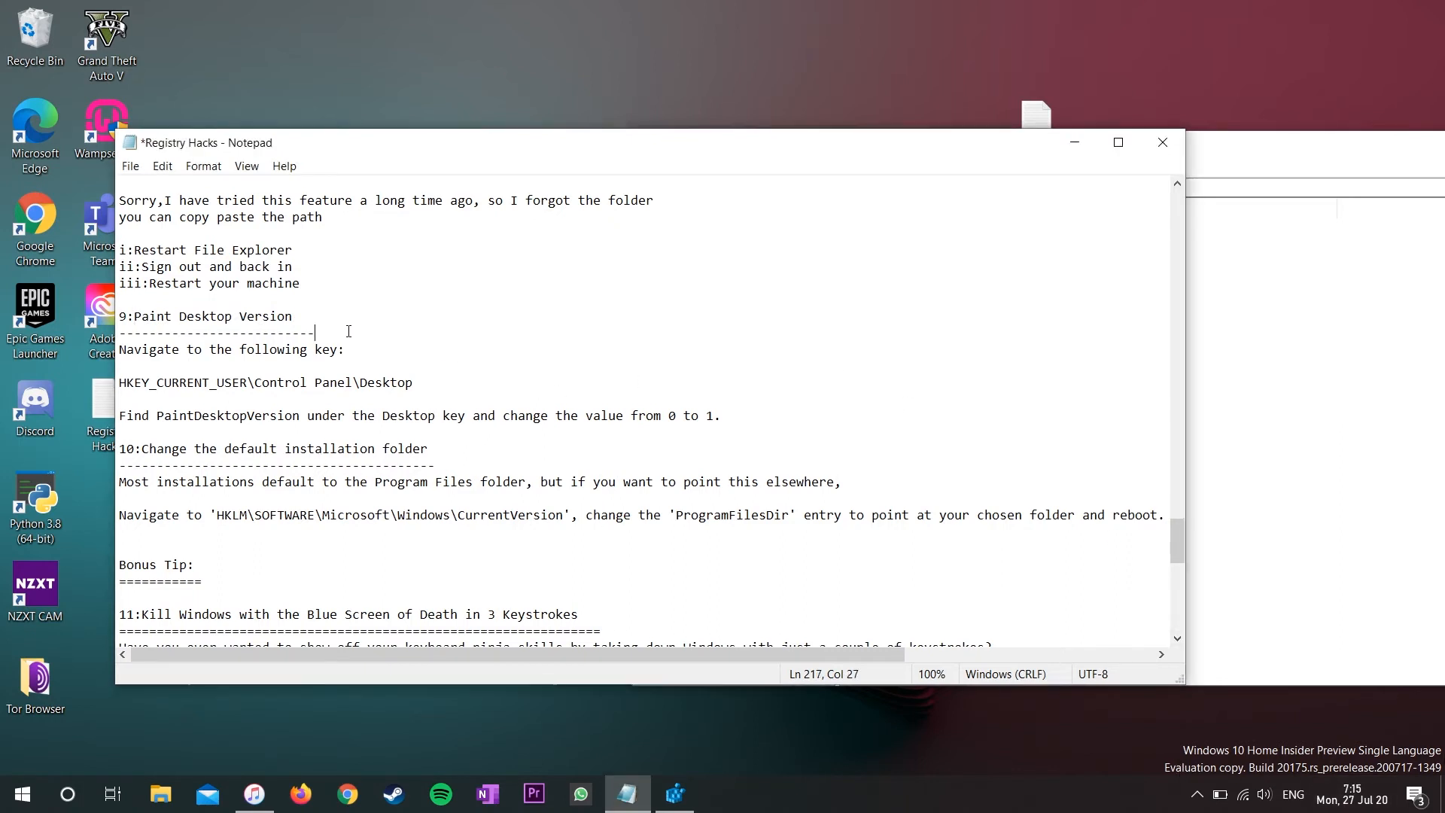
type("As you can see I'm using a Insider Version of Windows")
type("You ca")
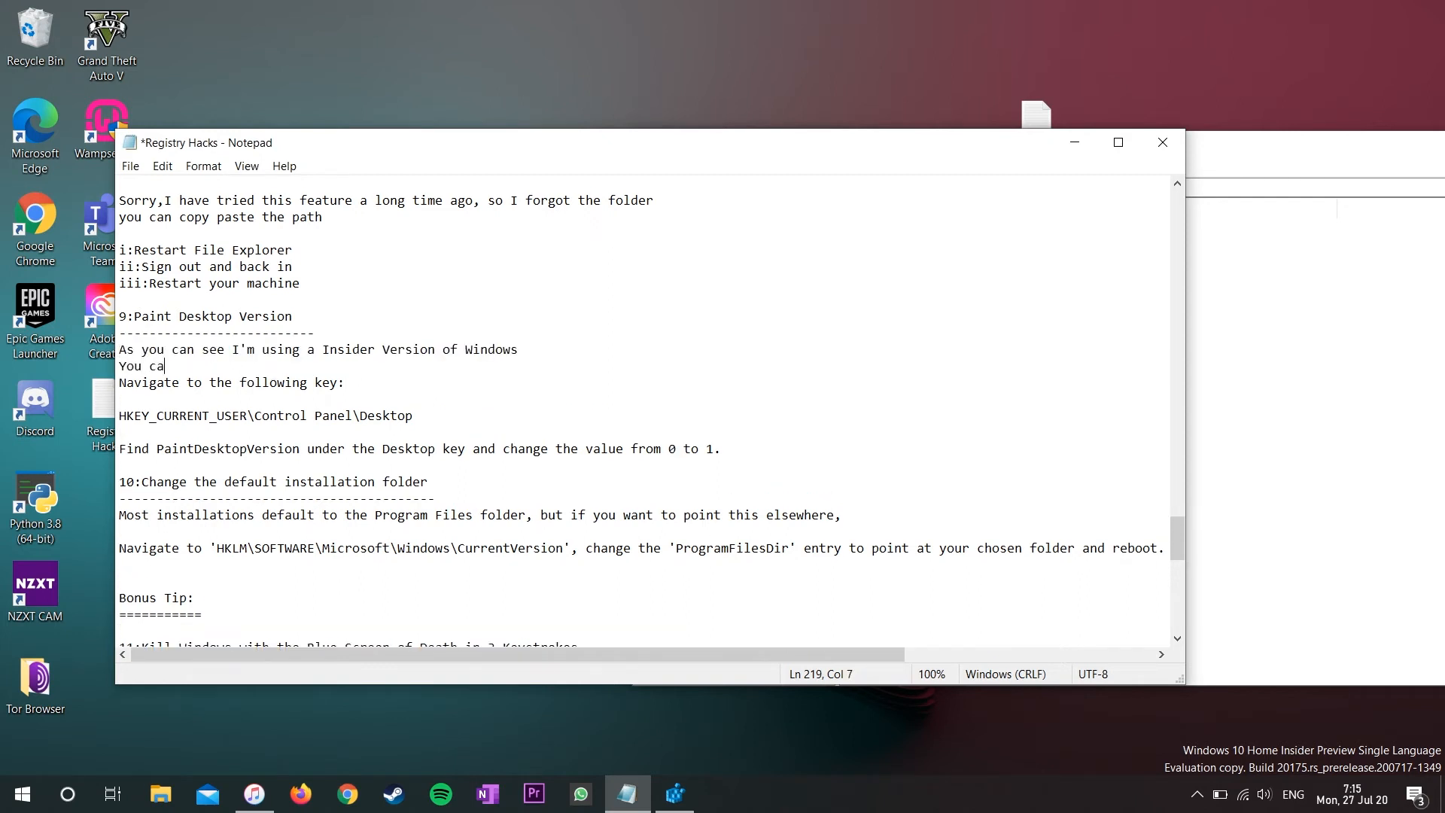
type("n also show this Windows version")
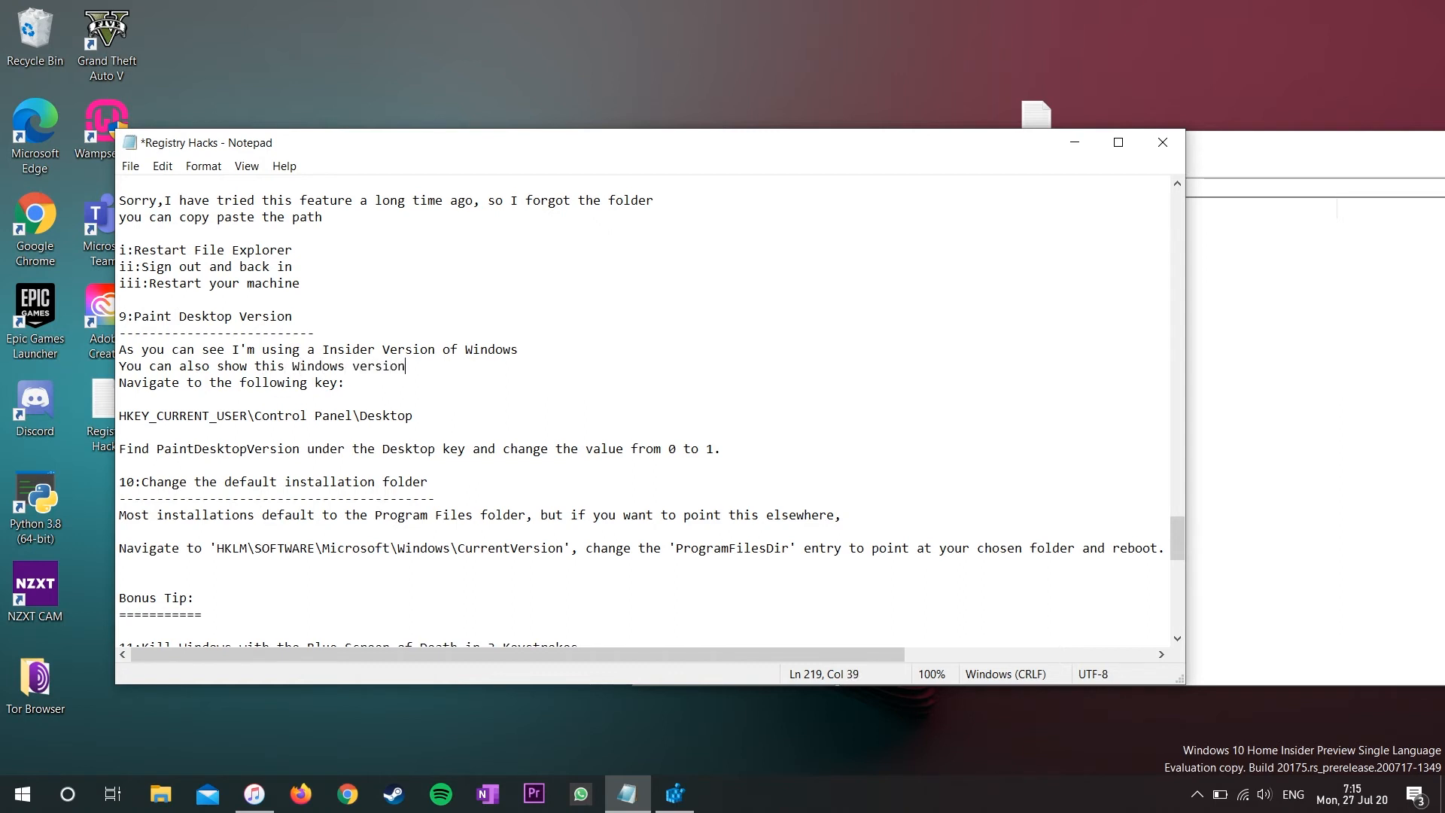
type(" in your Desktop")
key("Return")
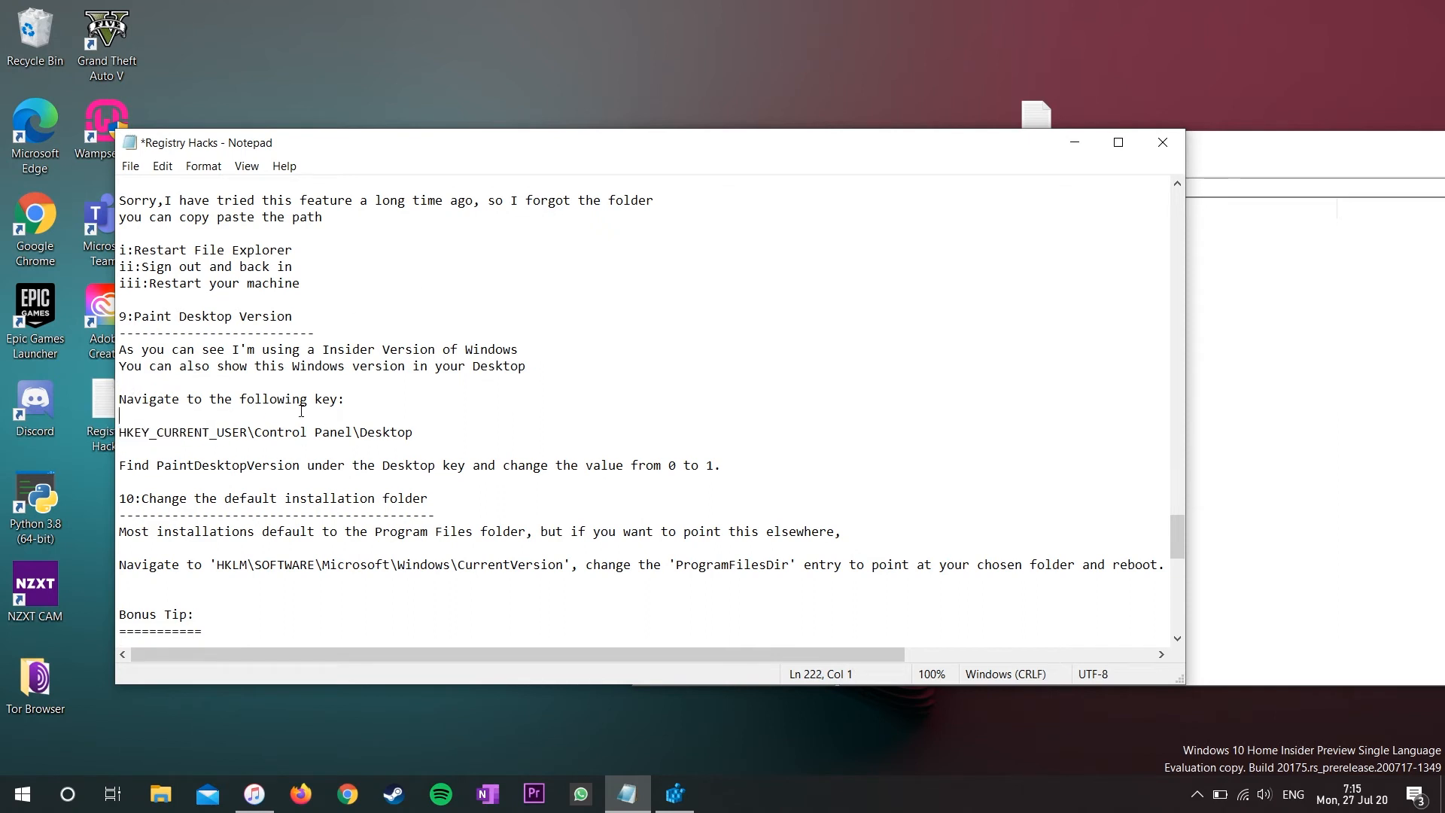
- Copy the HKEY_CURRENT_USER\Control Panel\Desktop path from section 9 of the notes and open that key in Registry Editor
left_click_drag(120, 431, 472, 429)
key("ctrl+c")
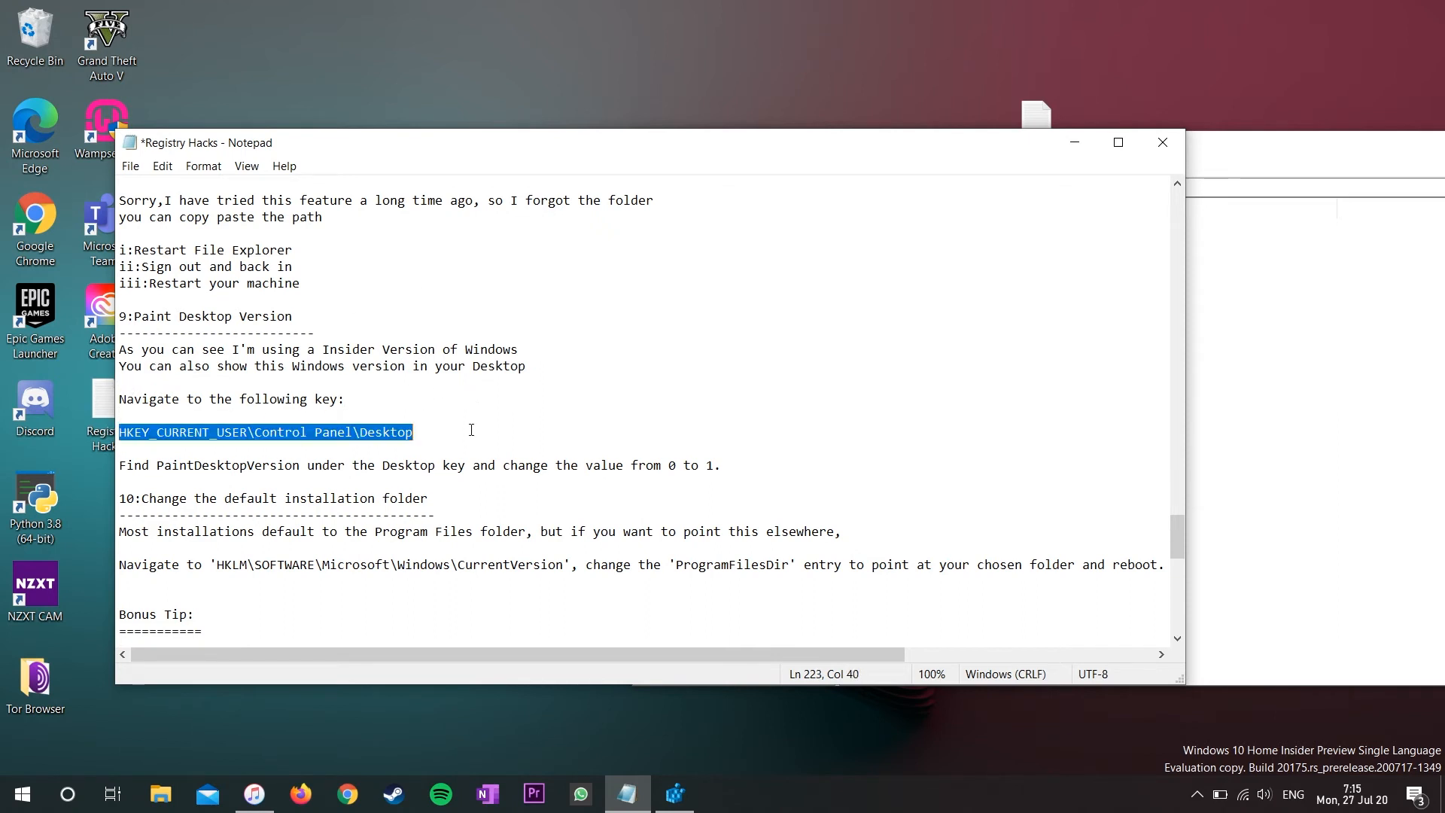
left_click(1250, 185)
key("BackSpace")
key("ctrl+v")
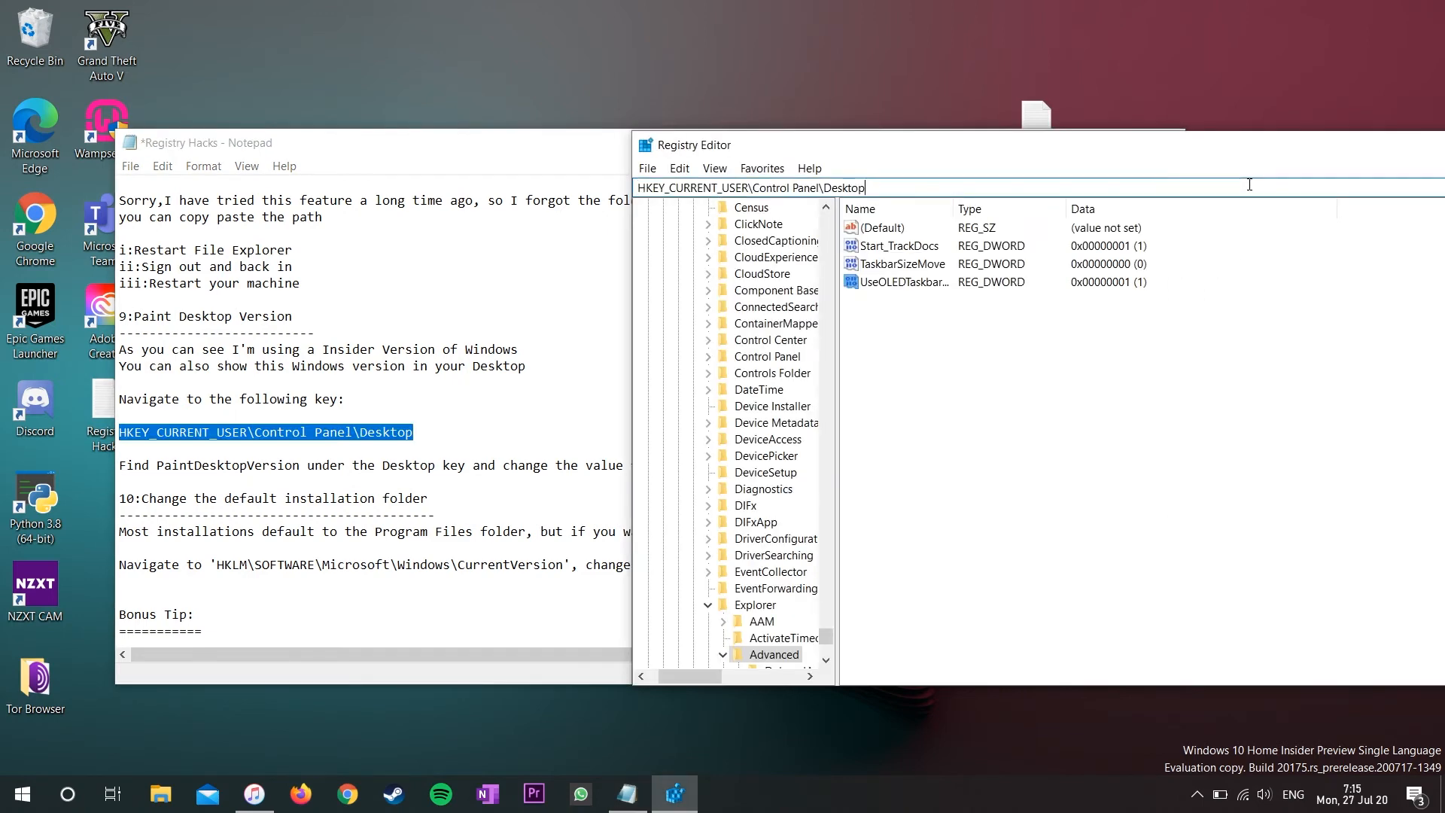
key("Return")
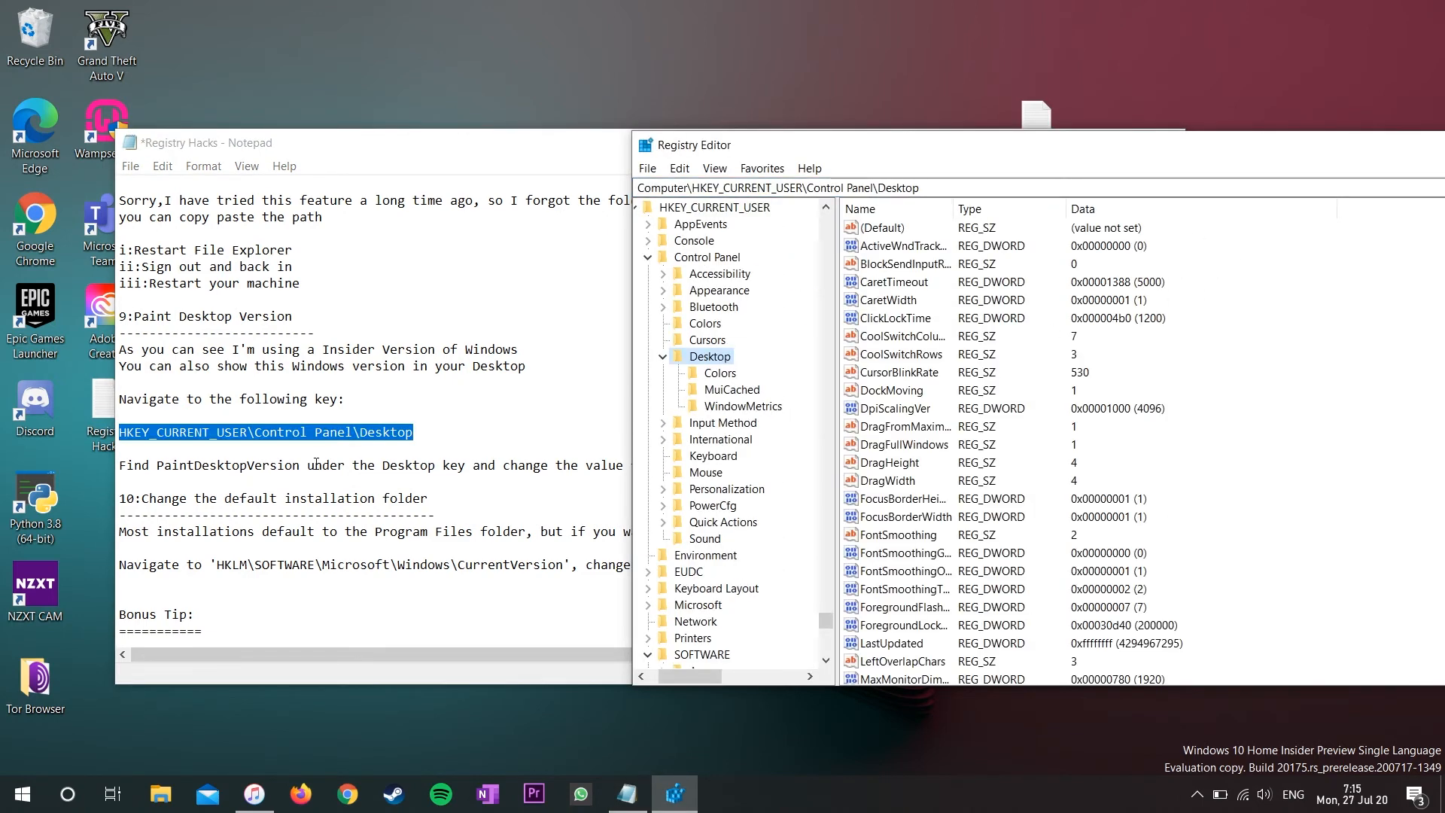
- Highlight the instruction in the section 9 notes to change PaintDesktopVersion from 0 to 1
left_click(316, 464)
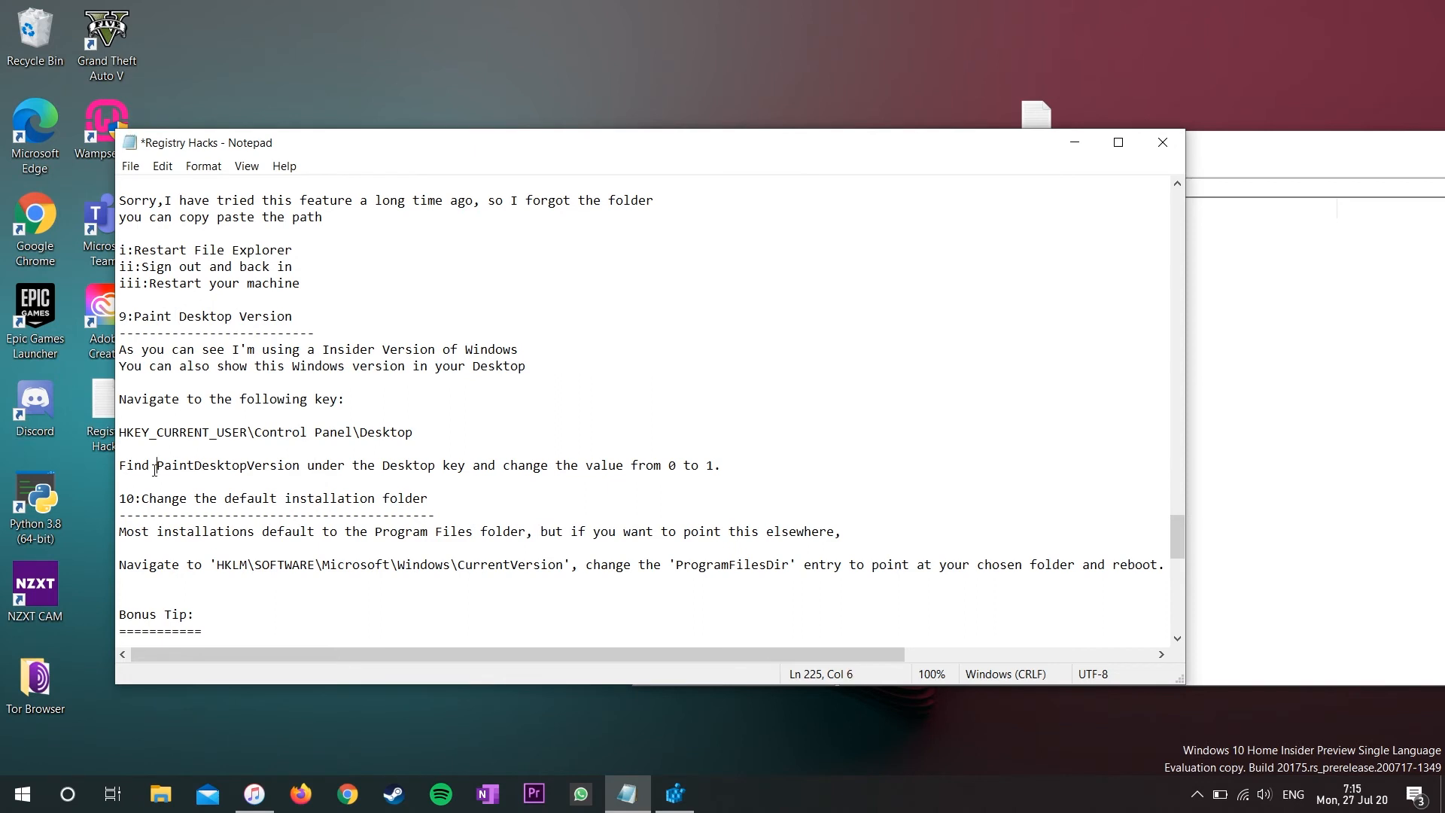
left_click_drag(155, 467, 727, 467)
left_click(727, 467)
- Add the note "I am running Insider preview ,so it is a built in version." below the PaintDesktopVersion instruction
key("Return")
key("Return")
type("I ")
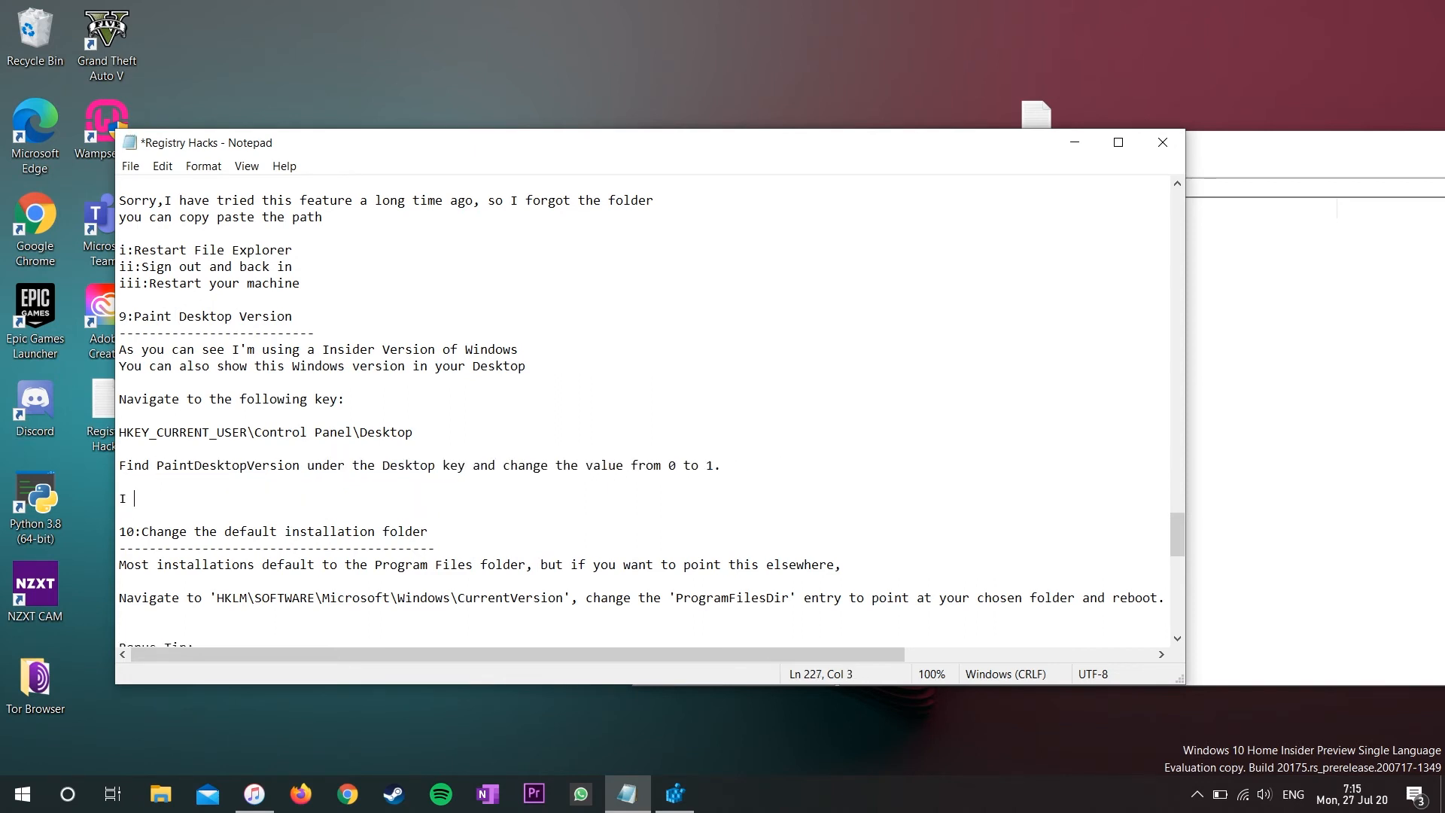
type("am running Insider preview ")
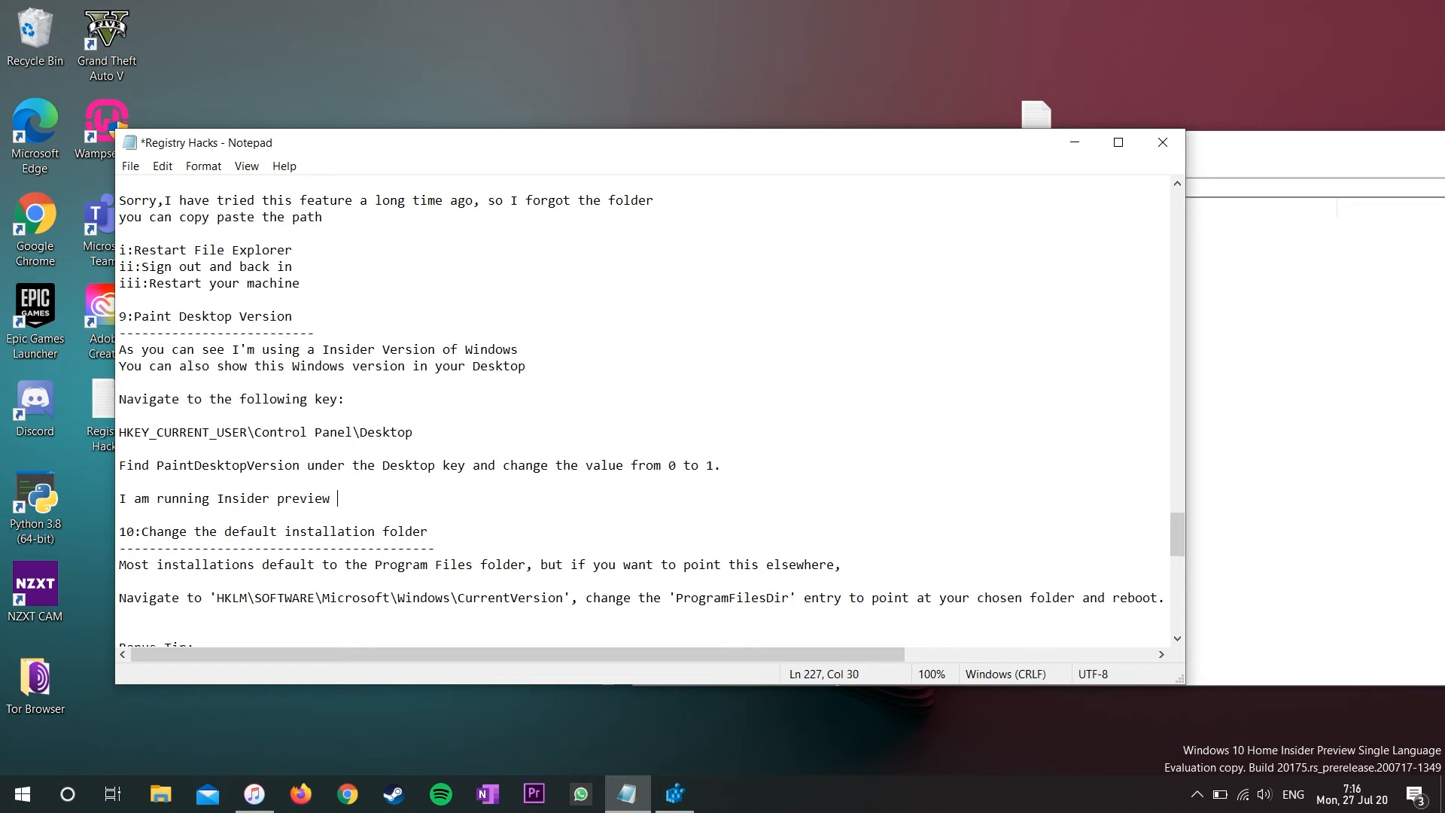
type(",so it is a built in version.")
key("Return")
- Add the line "You can create a key with name PaintDesktopVersion and set value to 1" below the Insider preview note
type("Y")
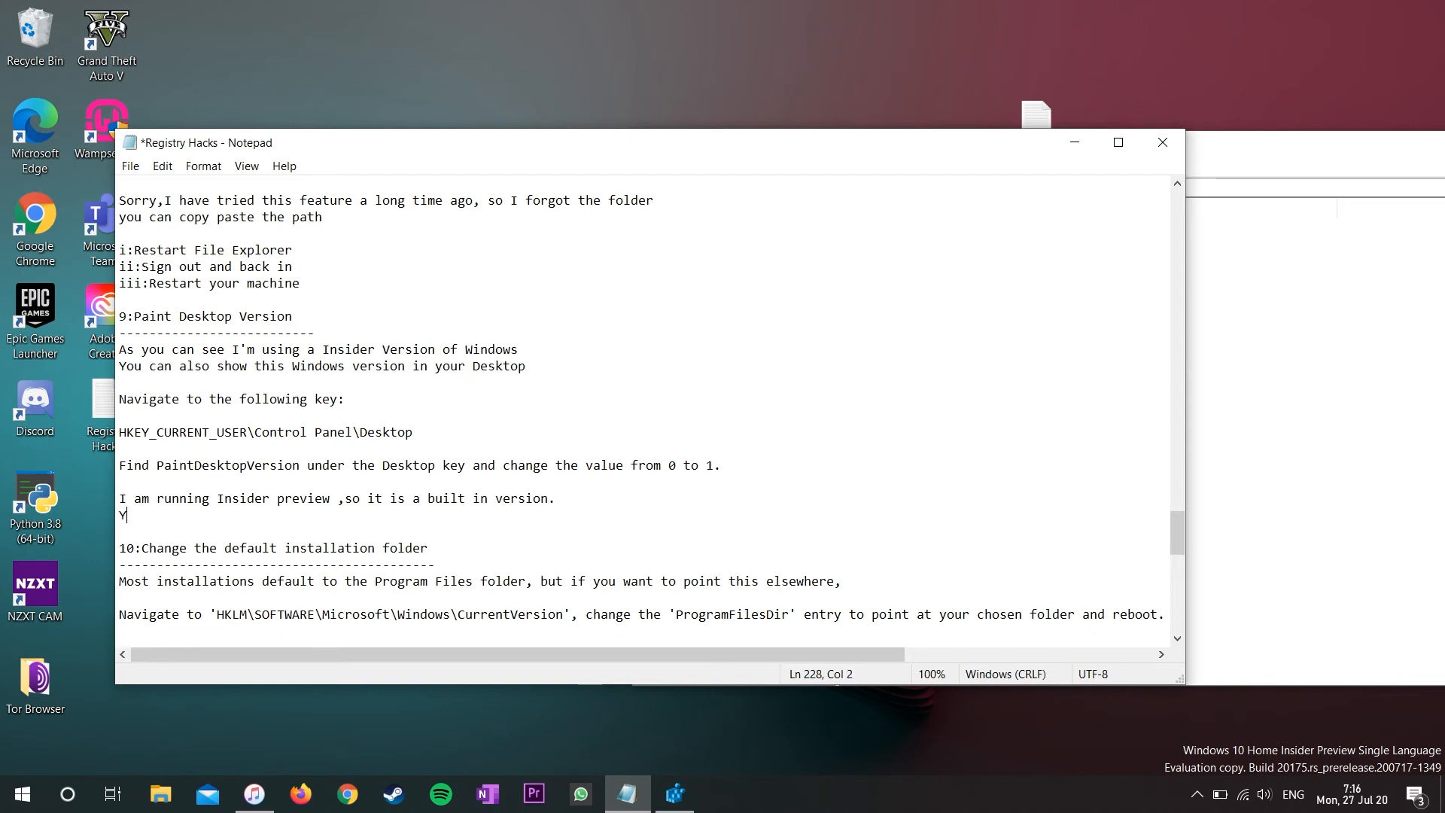
type("ou can")
type(" create a")
type(" creat")
key("BackSpace")
key("BackSpace")
key("BackSpace")
key("BackSpace")
type("ey with name ")
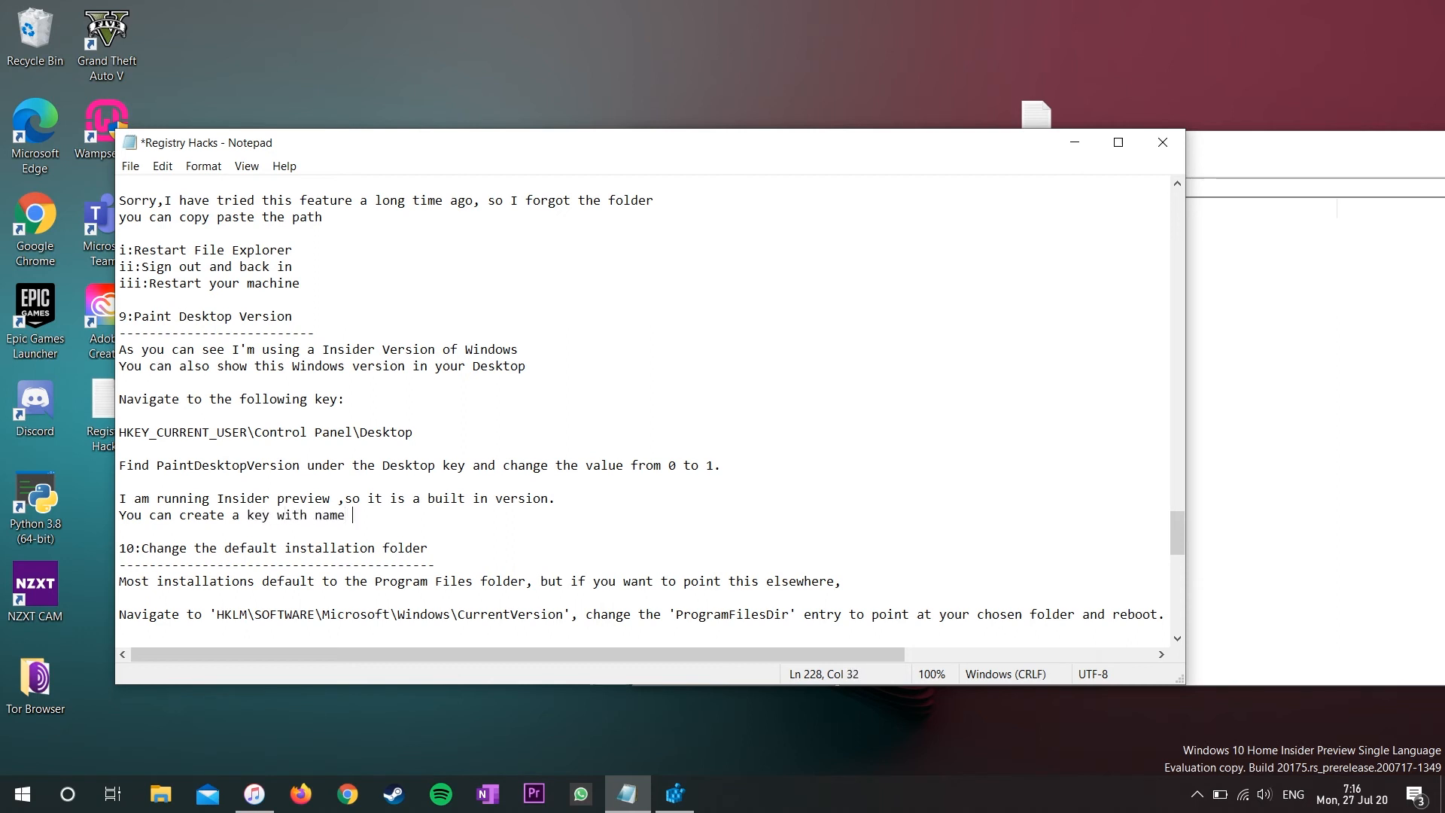
type("Pai")
key("BackSpace")
type("DesktopVersion and set ")
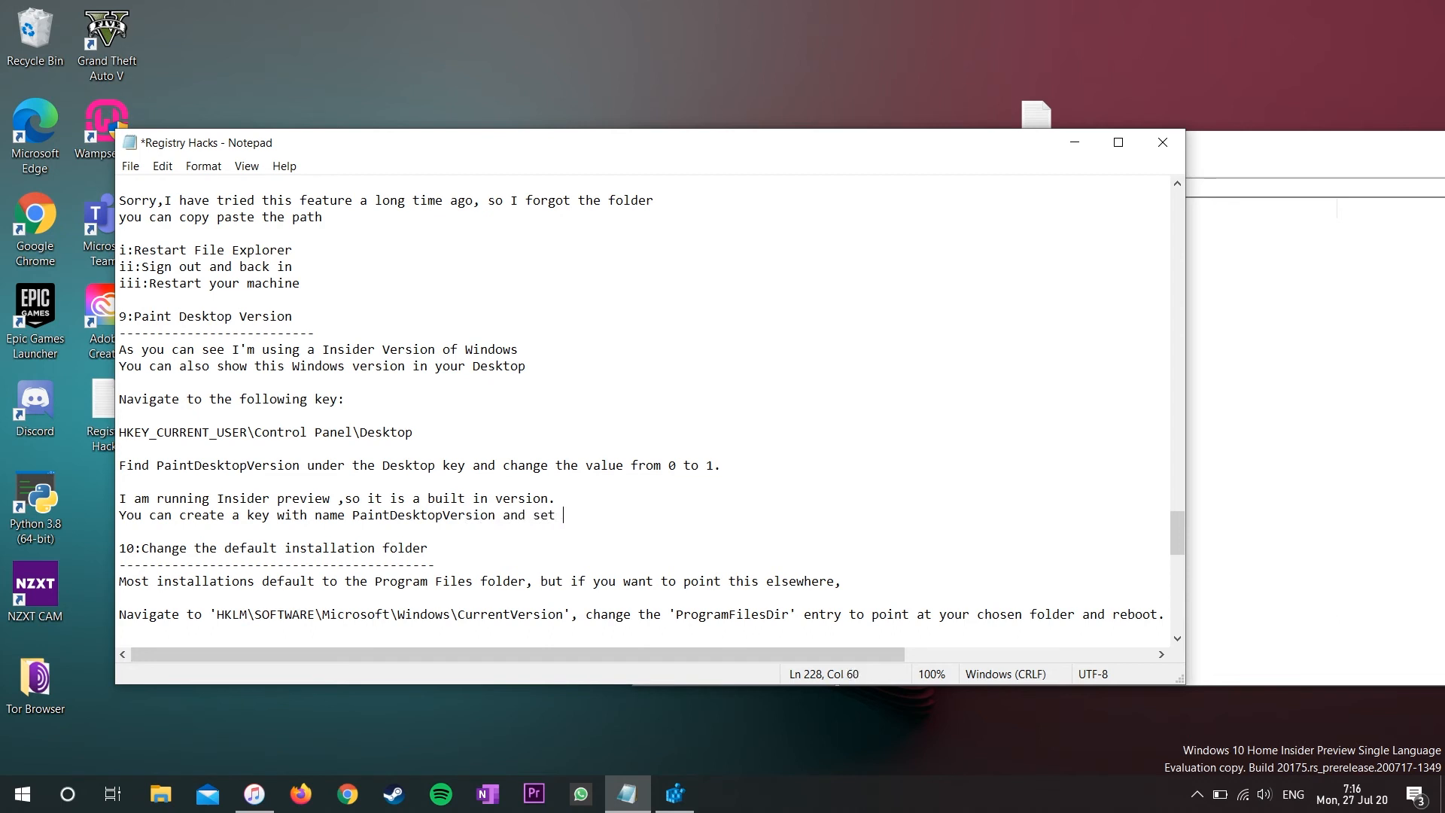
type("value to 1")
key("Return")
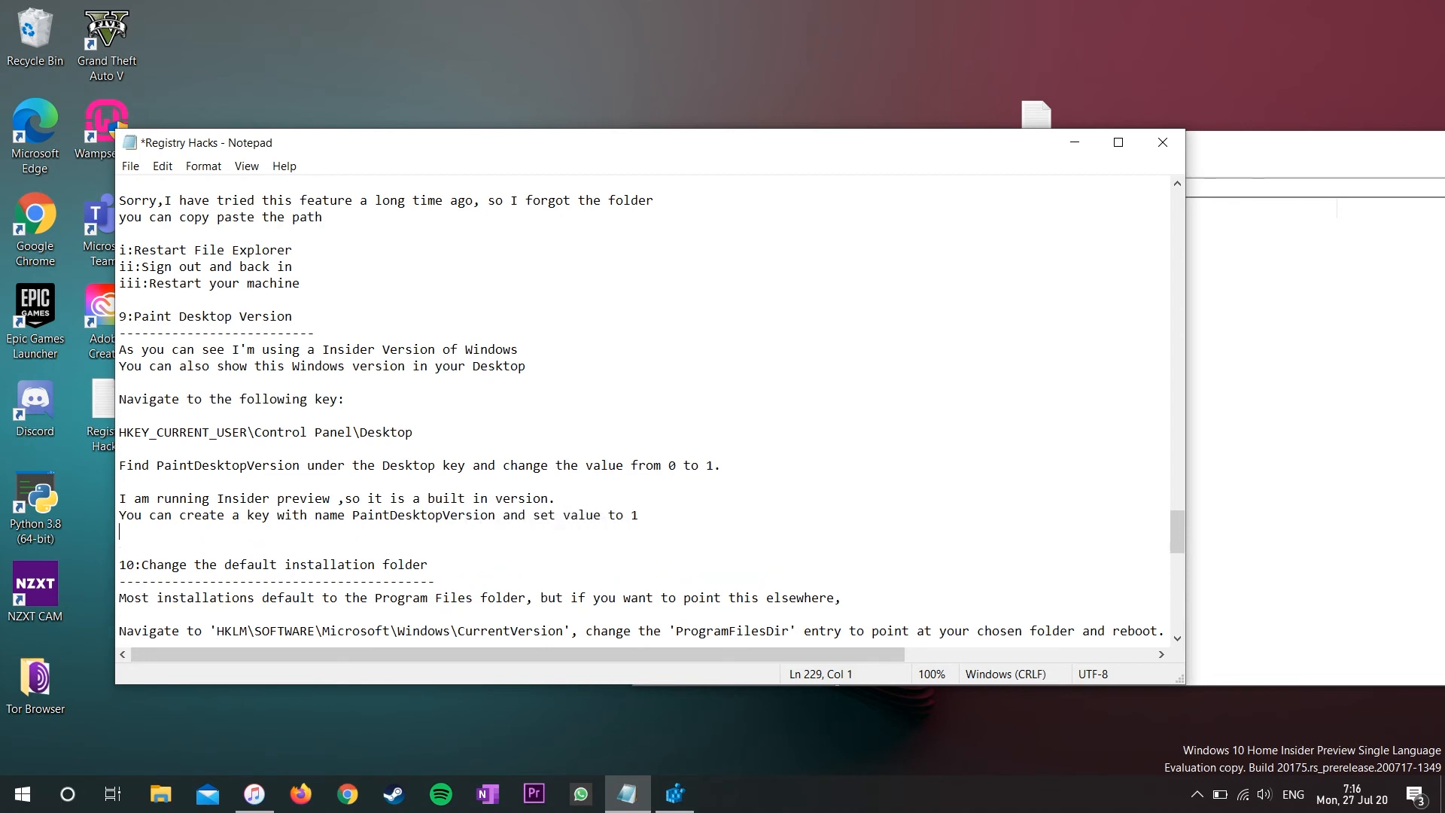
- Add the line "After you restartyou will see Desktop Version on Bottom right of your Desktop" at the end of section 9
type("After you restartyou wi")
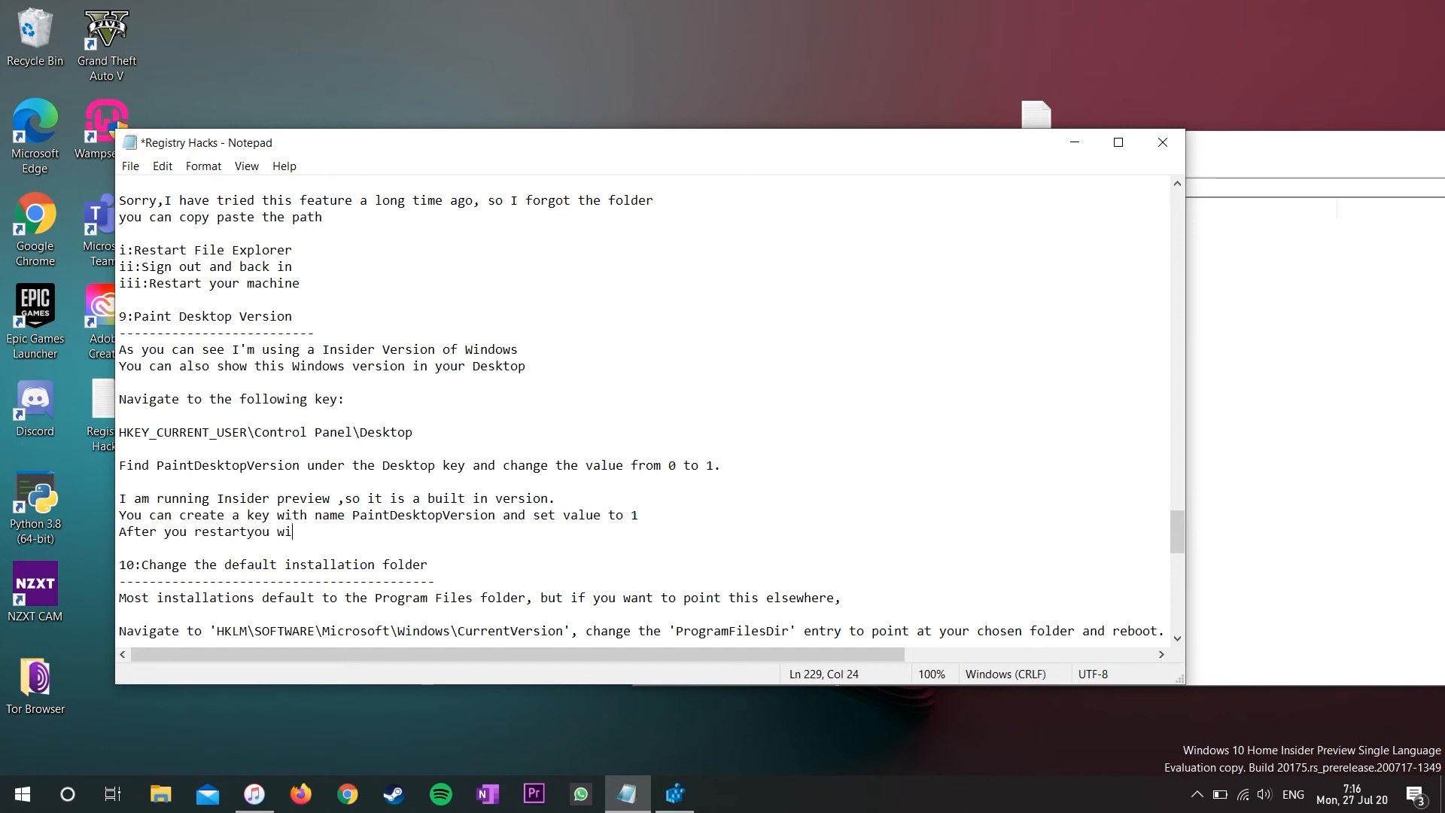
type("ll see Desktop Version on Bottio")
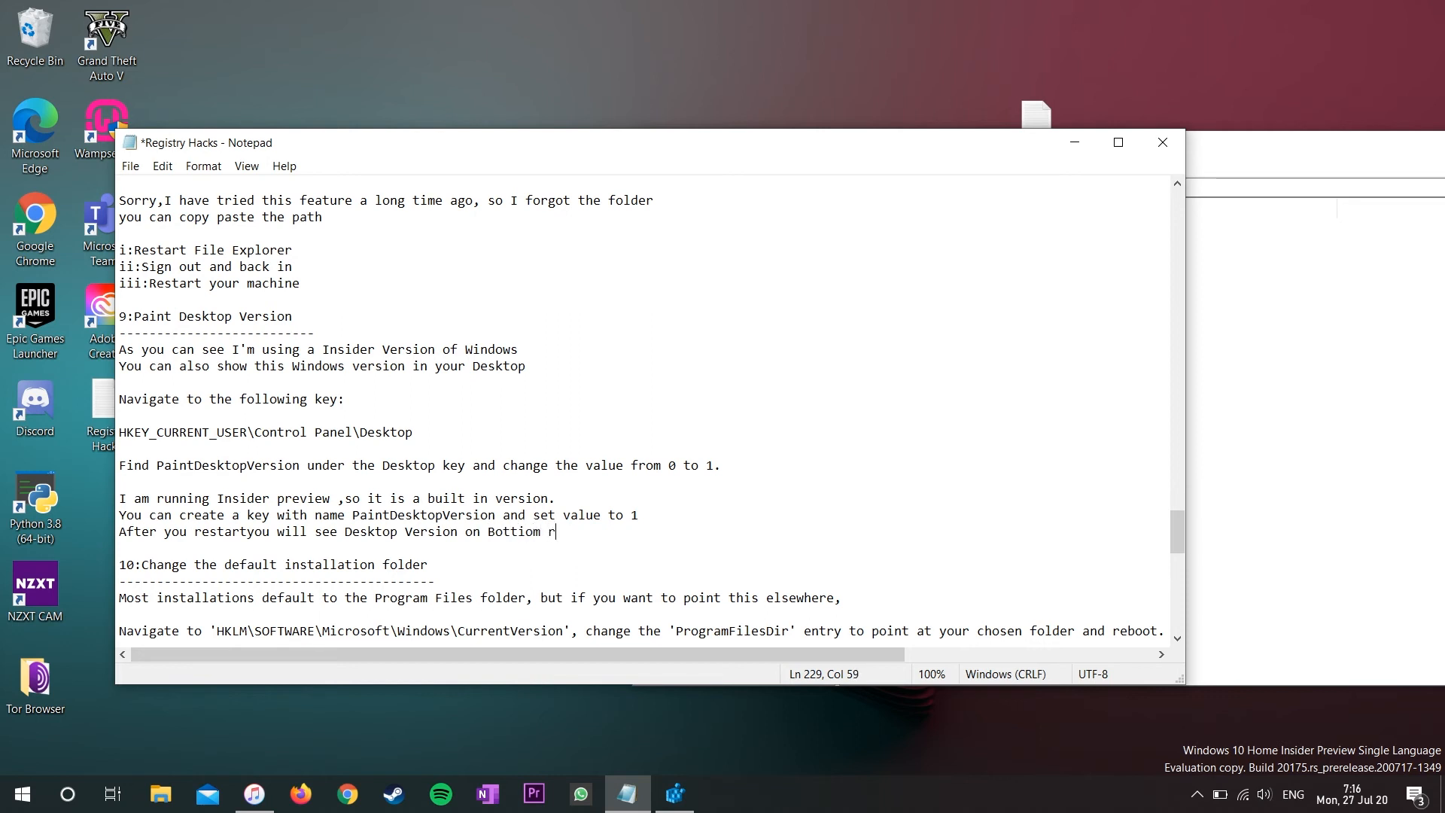
type("m r")
key("Left")
key("Left")
key("Left")
key("Left")
key("BackSpace")
key("Right")
key("Right")
key("Right")
key("Right")
type("ight of your Desktop")
key("Return")
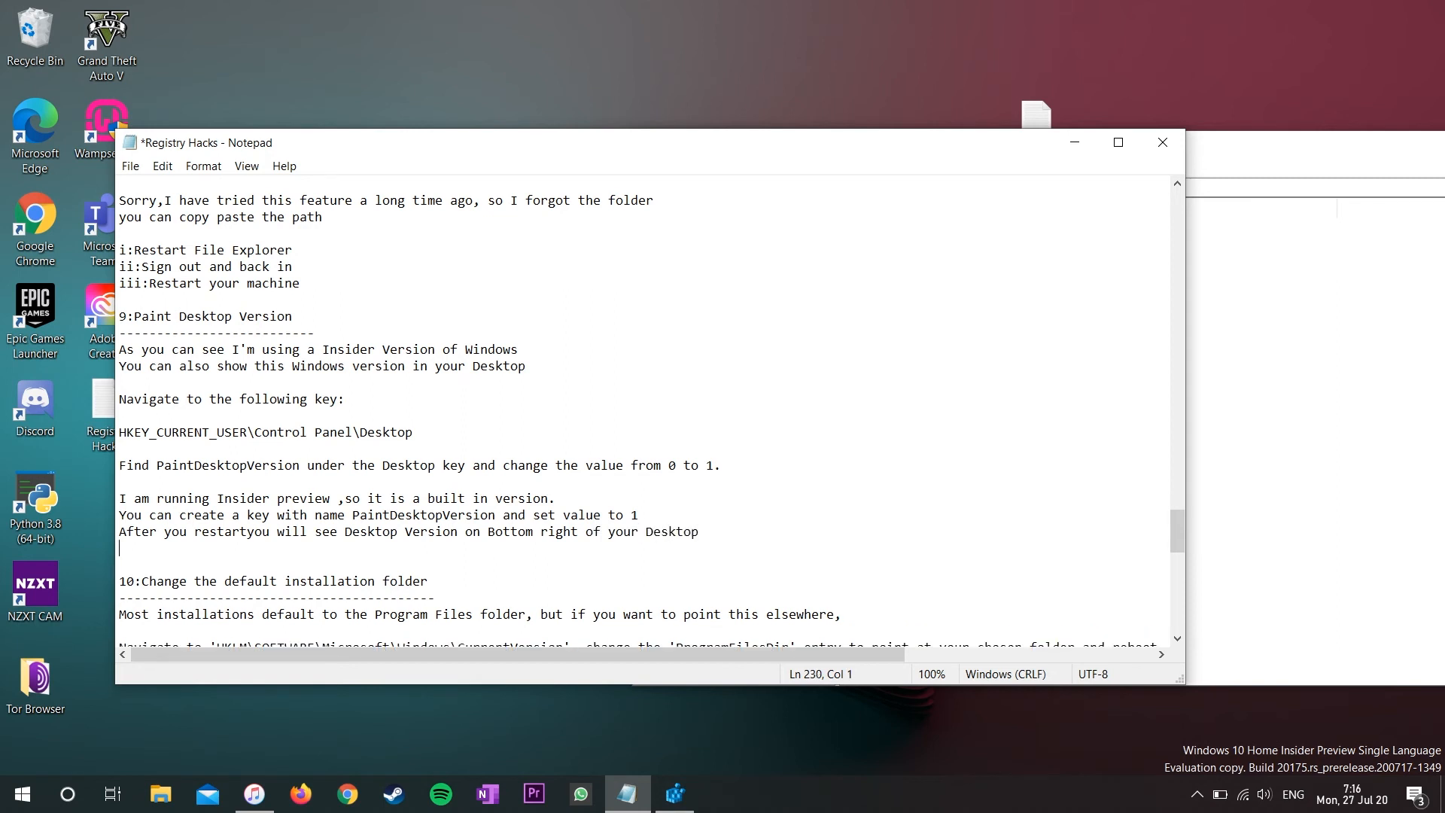
- Highlight the section 10 heading "Change the default installation folder" and the sentence about the Program Files default in the notes
scroll(650, 410, "down", 1)
left_click_drag(135, 531, 442, 529)
left_click(441, 528)
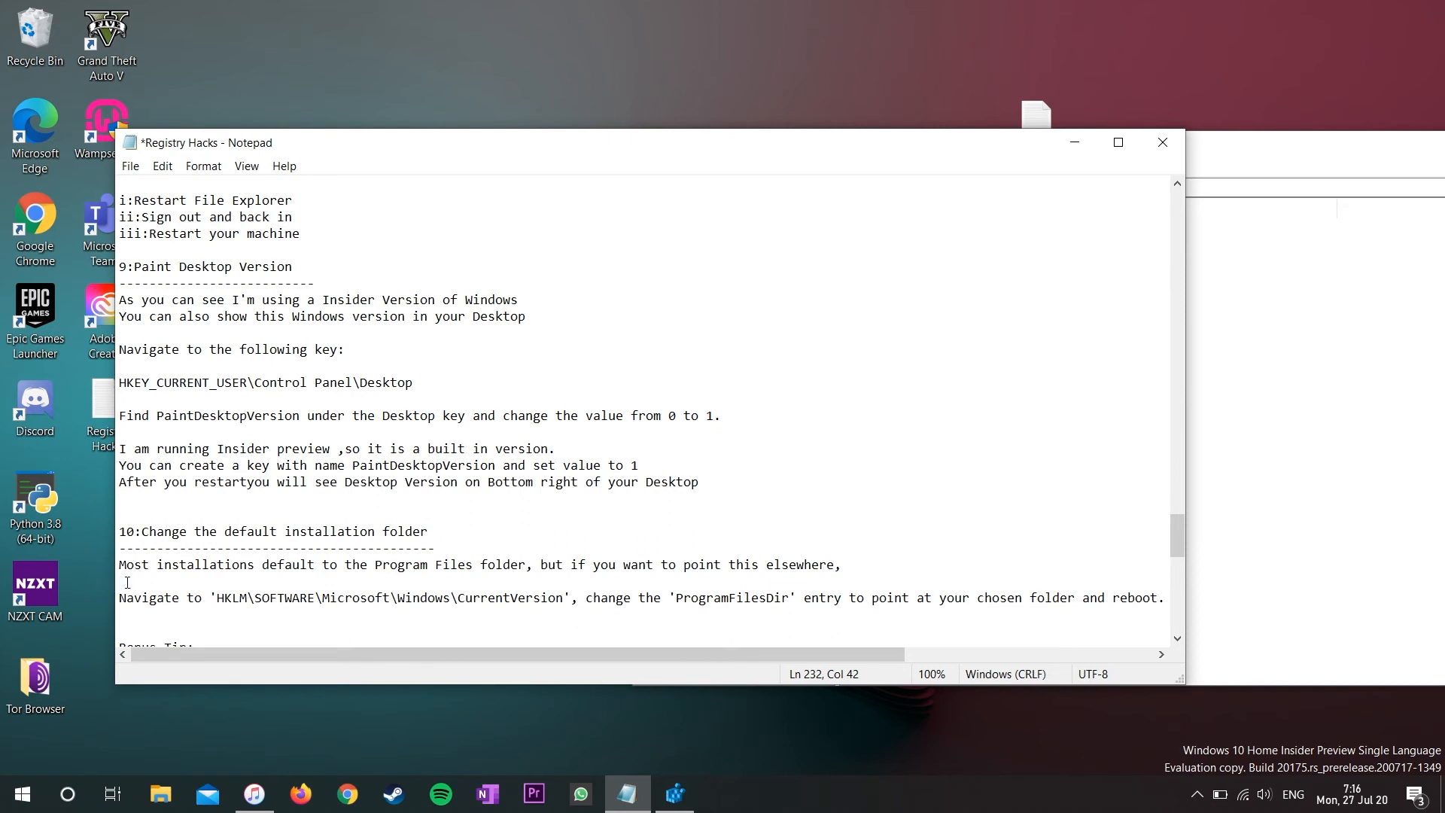
left_click_drag(131, 562, 885, 556)
left_click(886, 556)
- Copy the HKLM\SOFTWARE\Microsoft\Windows\CurrentVersion path from section 10 of the notes and open that key in Registry Editor
left_click_drag(218, 600, 566, 599)
key("ctrl+c")
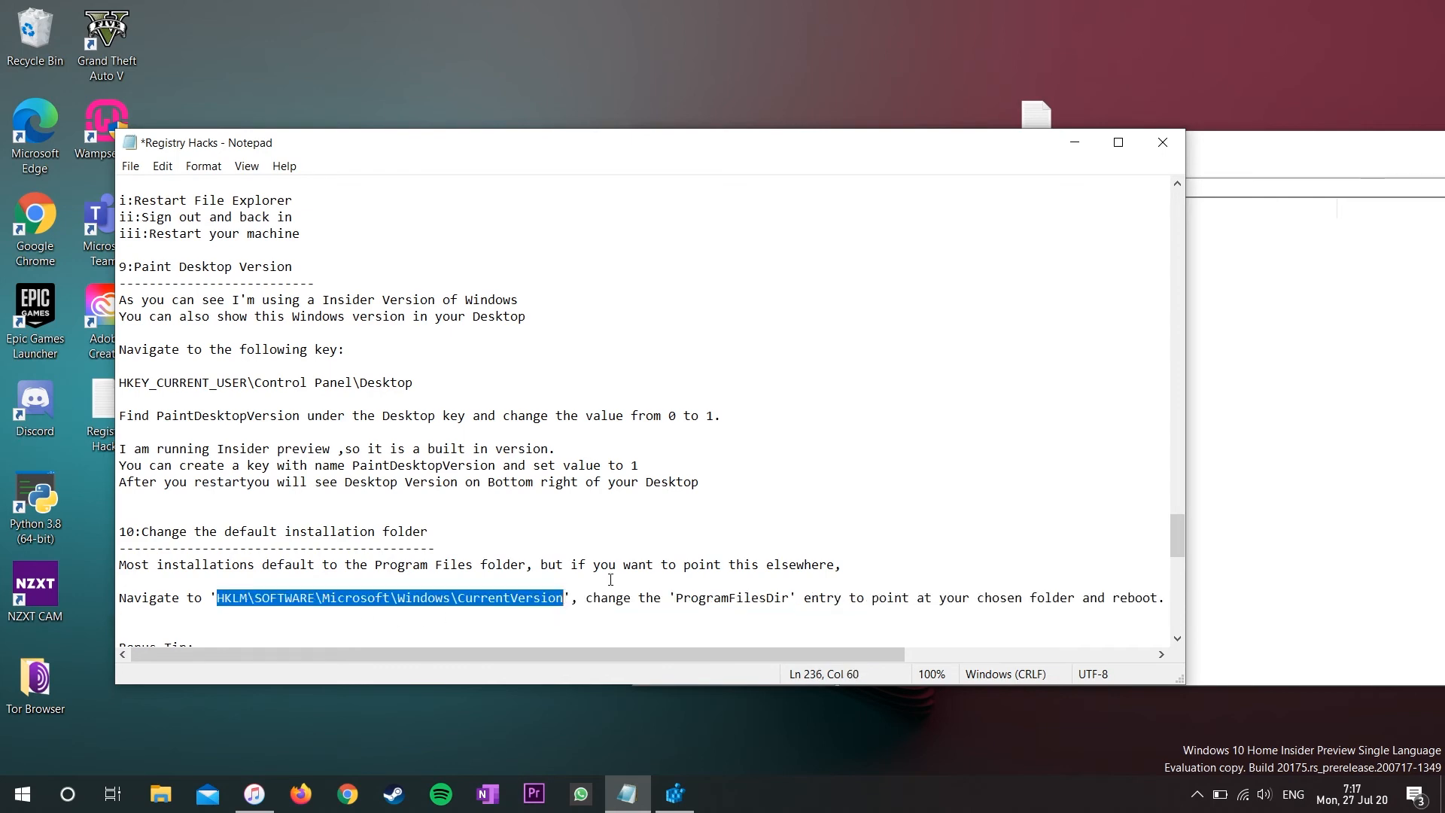
left_click(1358, 452)
left_click(790, 188)
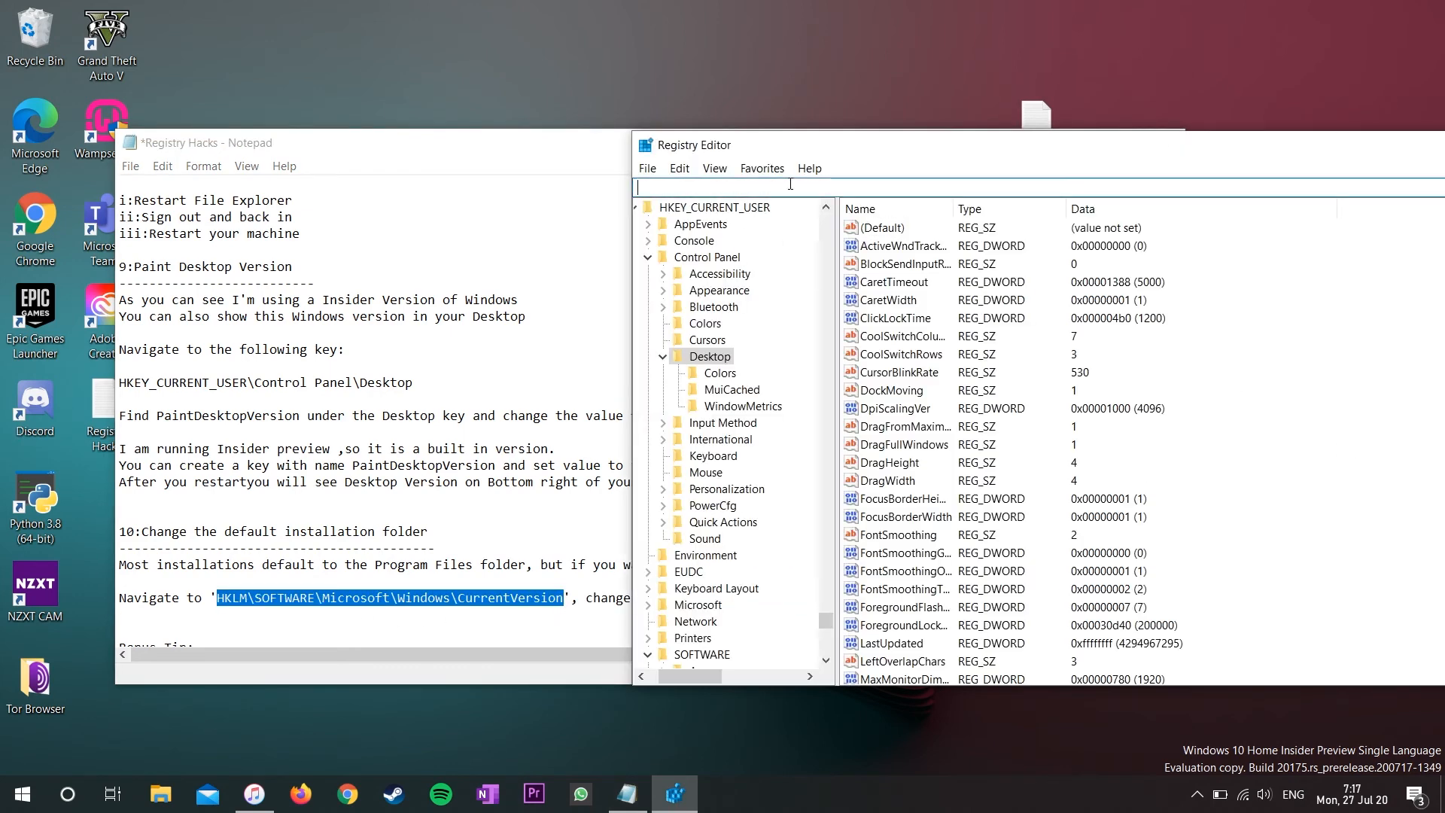
key("ctrl+v")
key("Return")
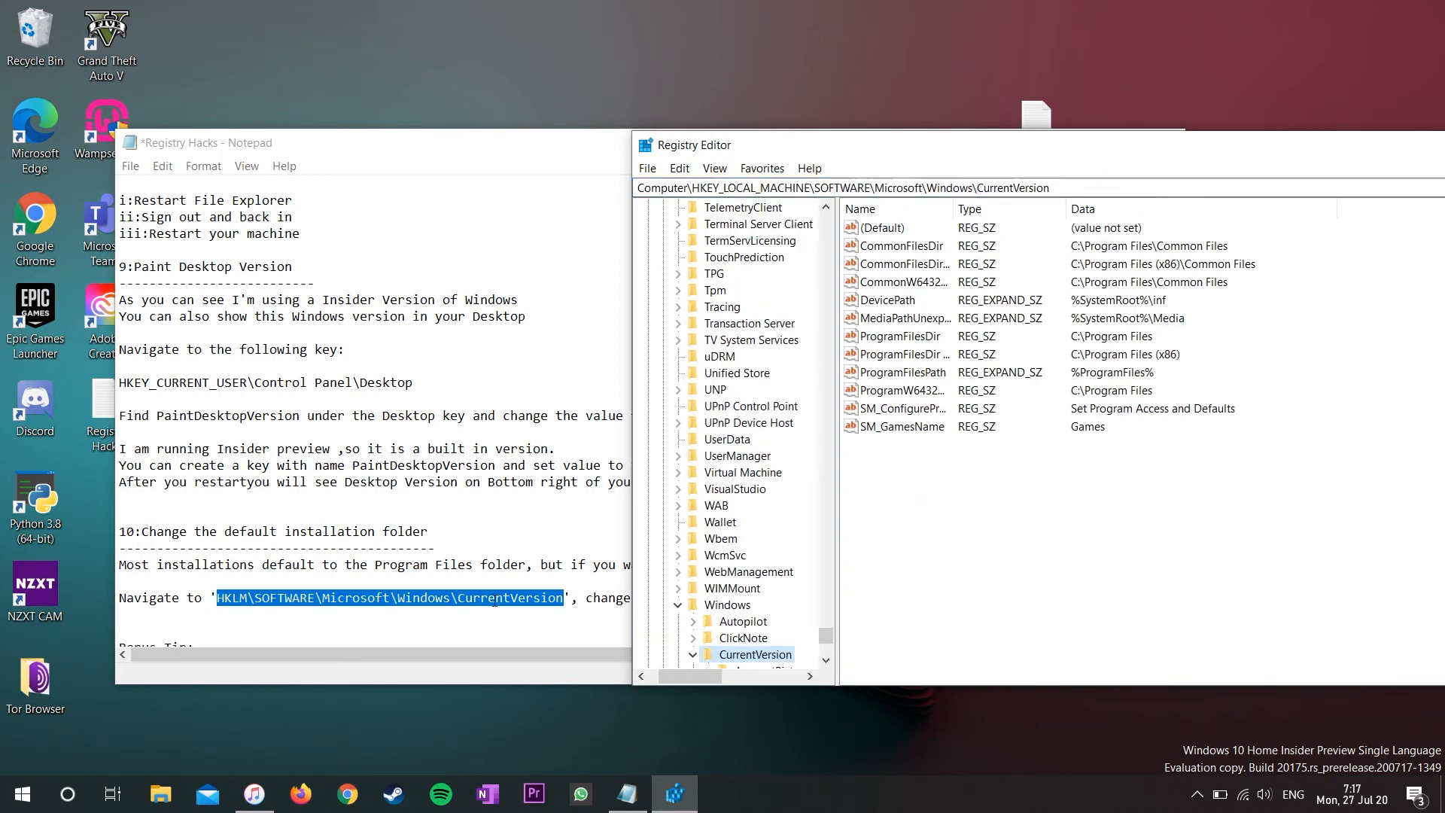
- Check the ProgramFilesDir instruction in the notes and open the ProgramFilesDir (x86) value of the CurrentVersion key for editing
right_click(489, 598)
left_click(879, 597)
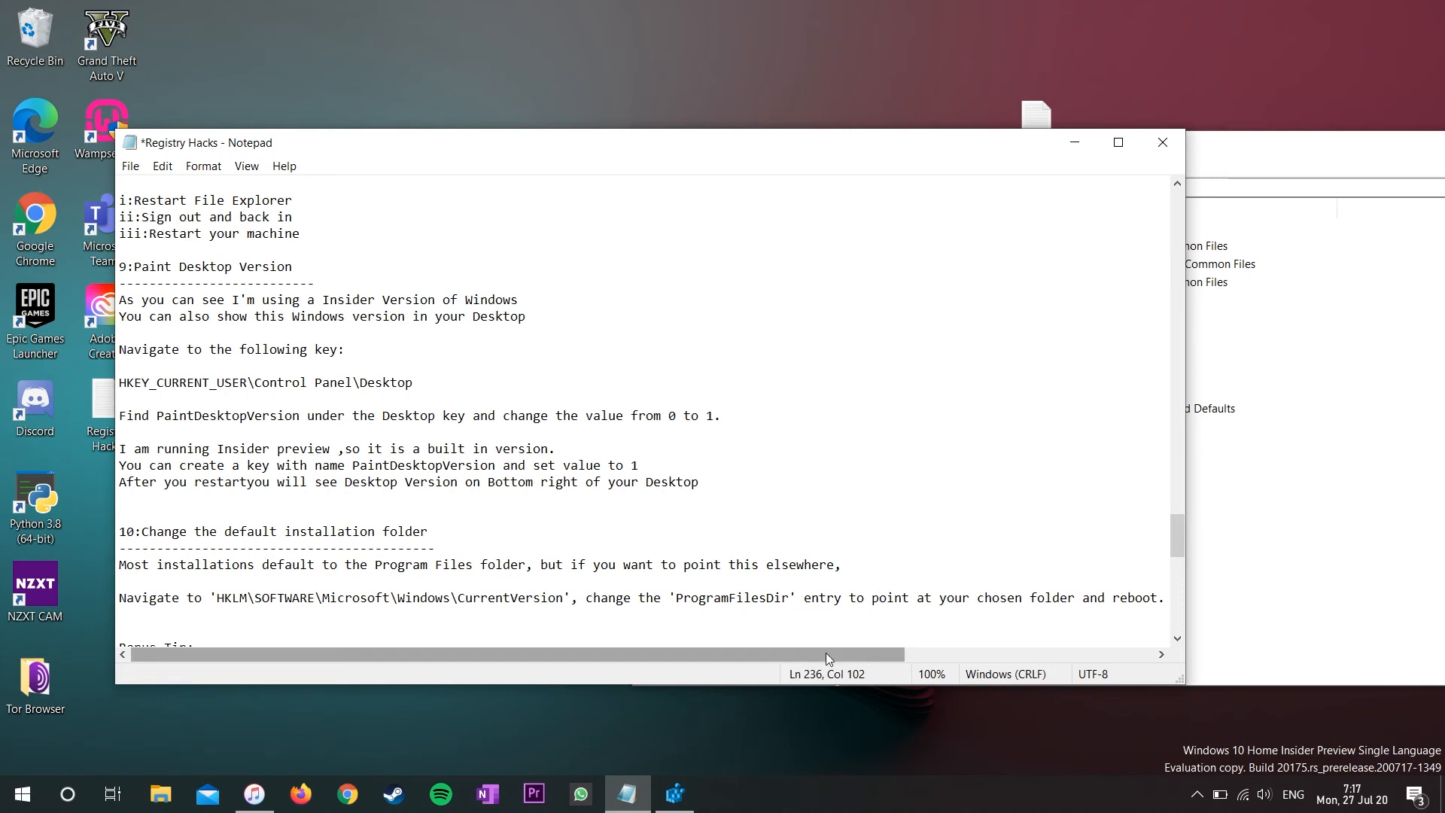
left_click(1254, 529)
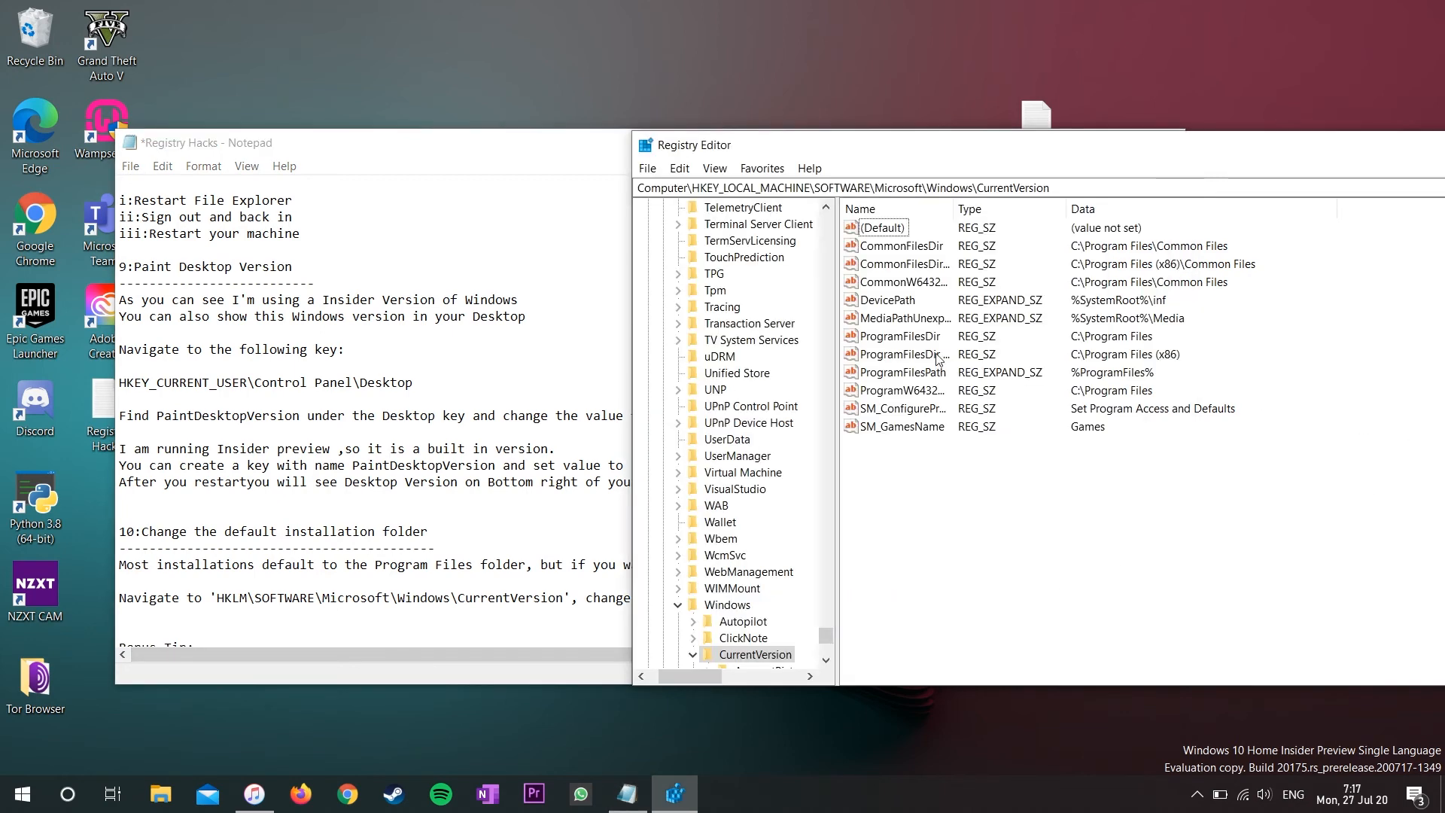
double_click(901, 353)
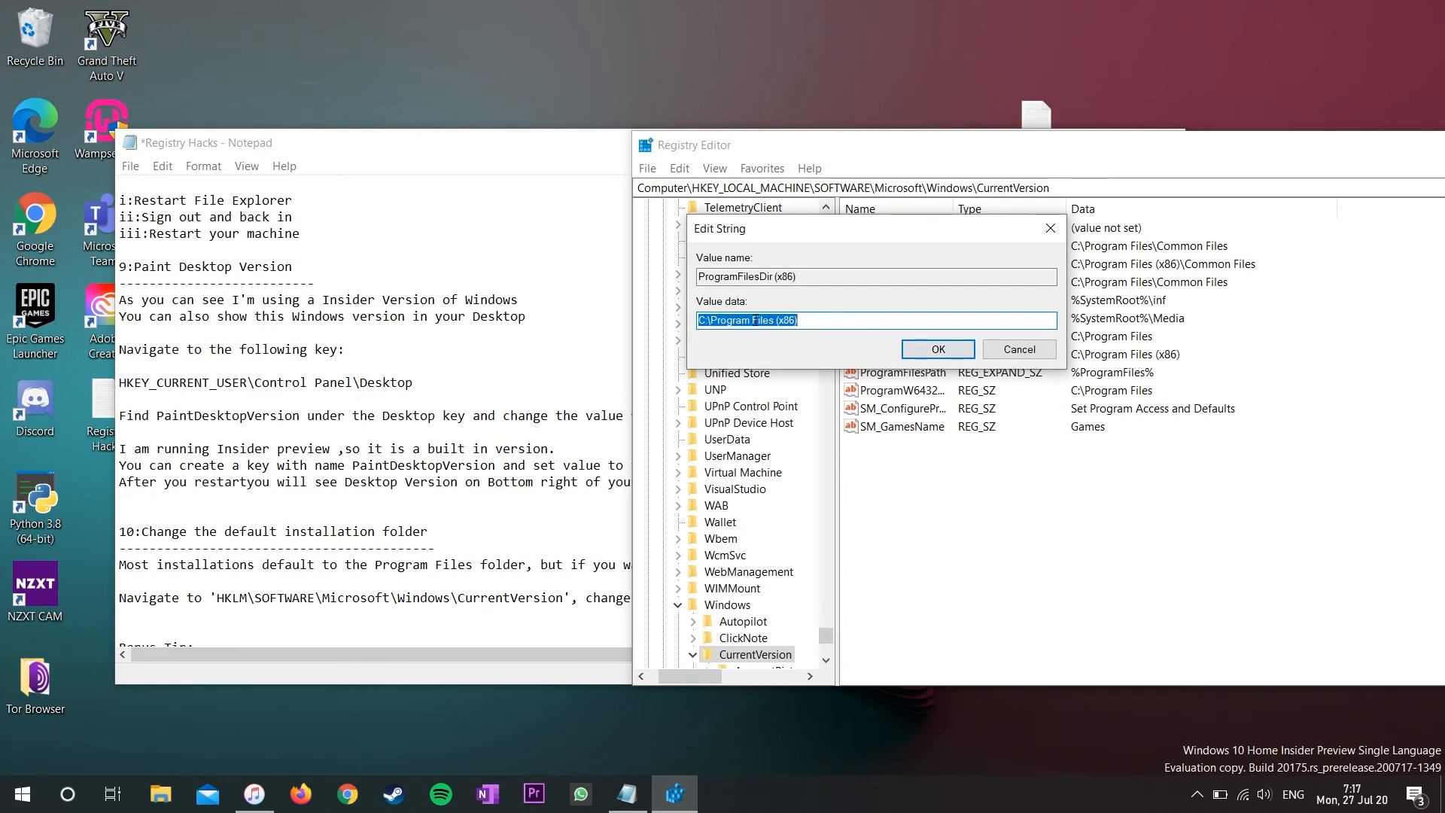
left_click(755, 320)
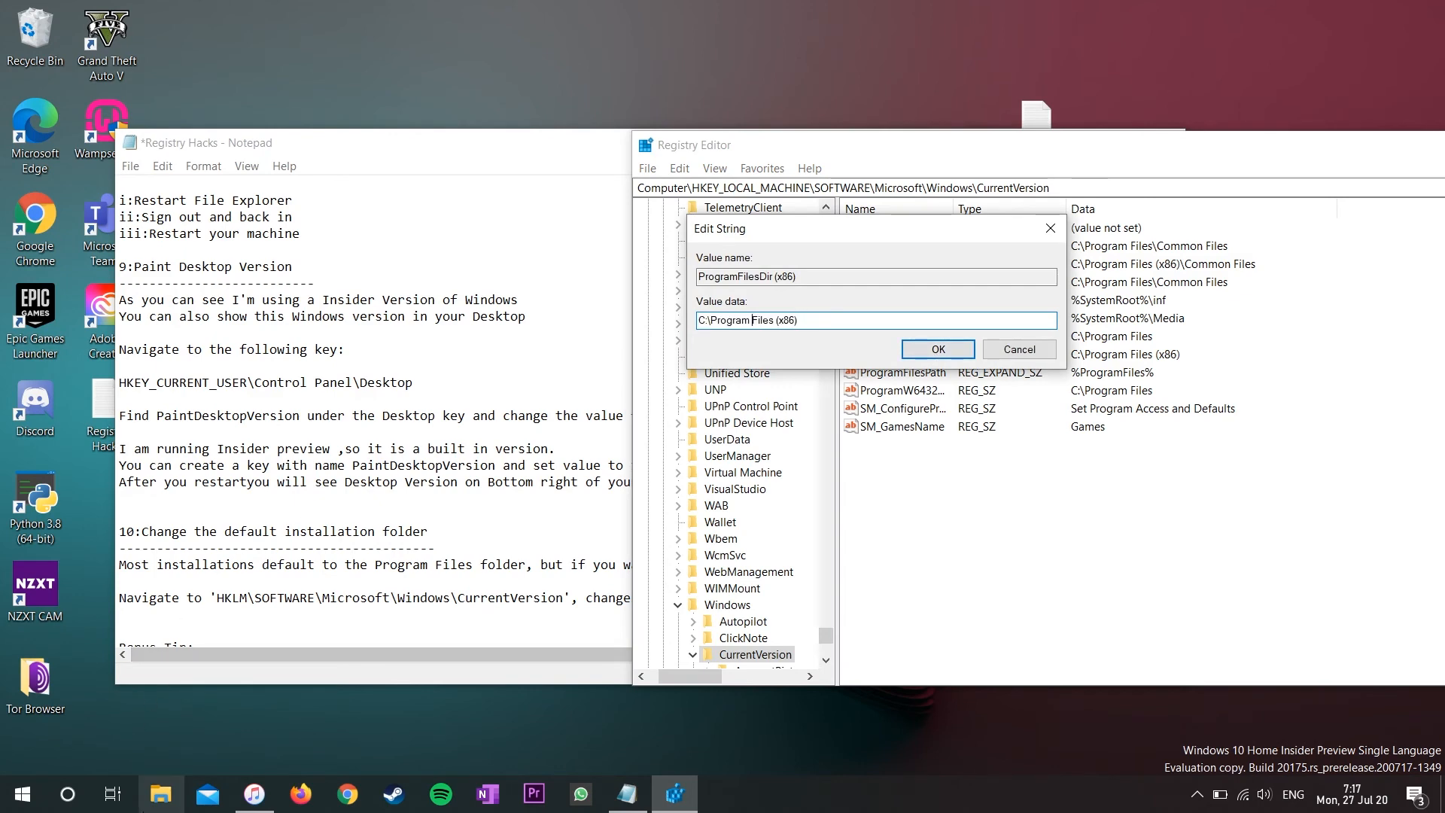
- Create a folder named "New Installation Folder" on the C: drive in File Explorer
left_click(160, 794)
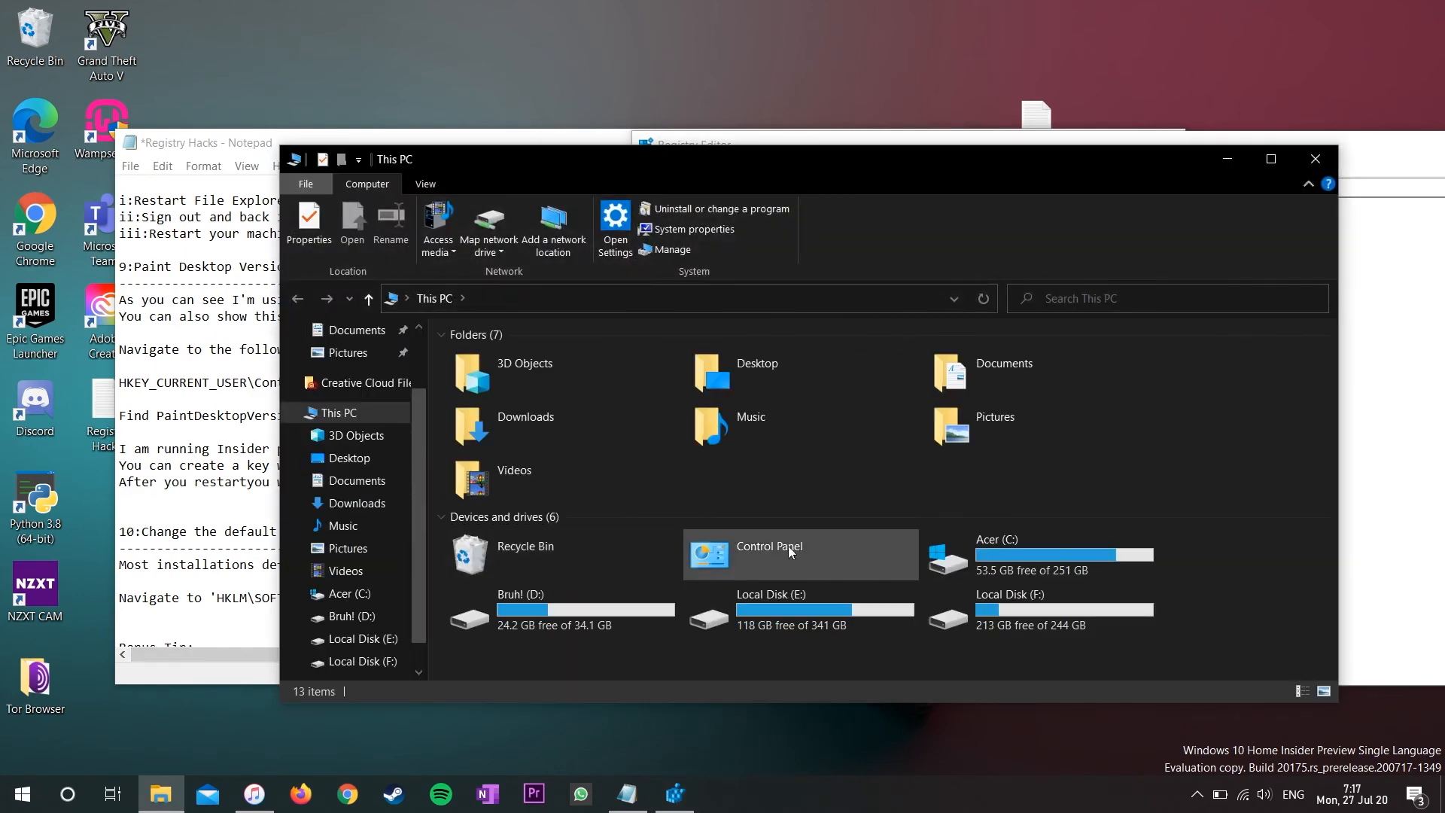
double_click(990, 533)
right_click(530, 624)
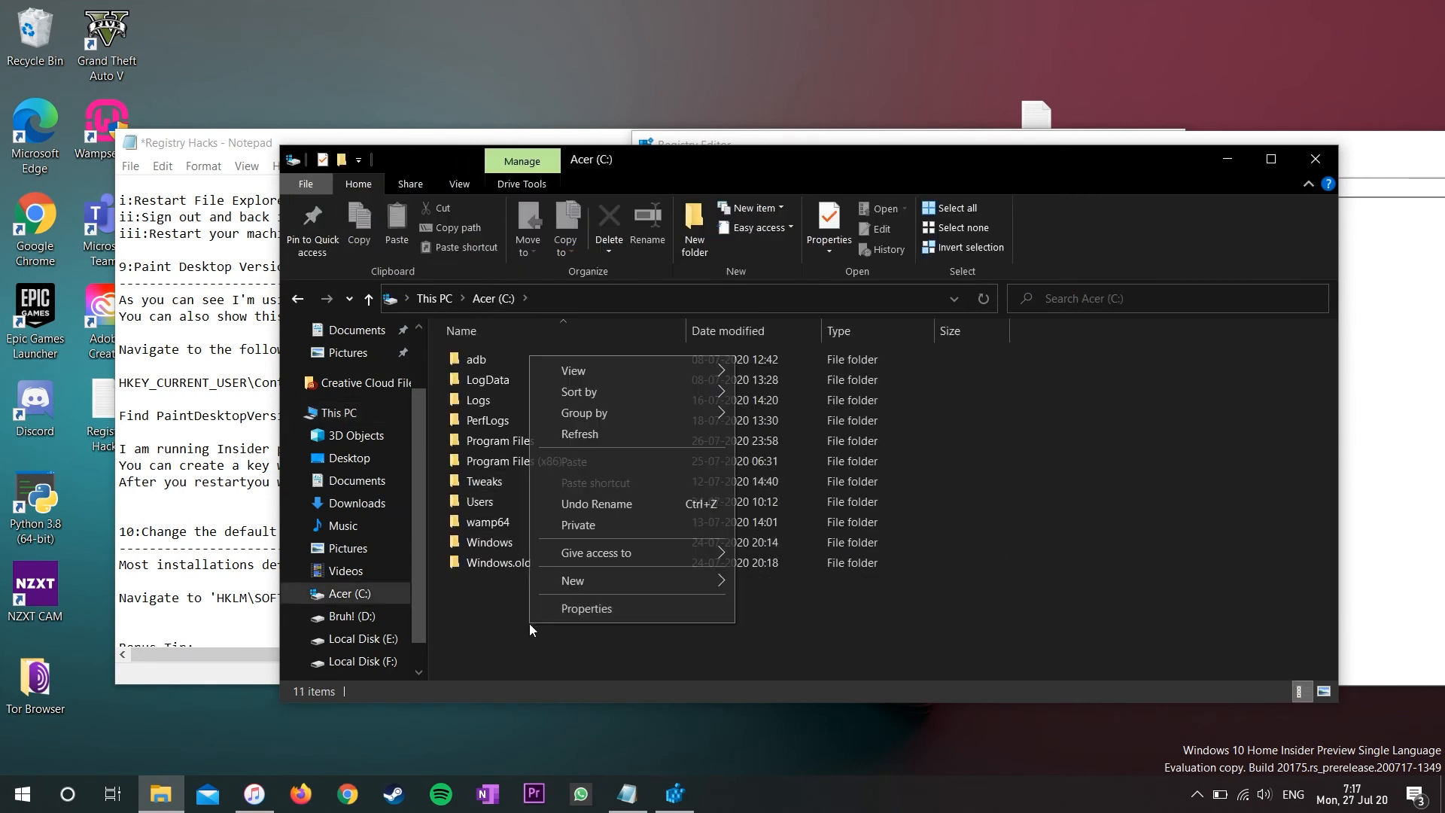
mouse_move(636, 584)
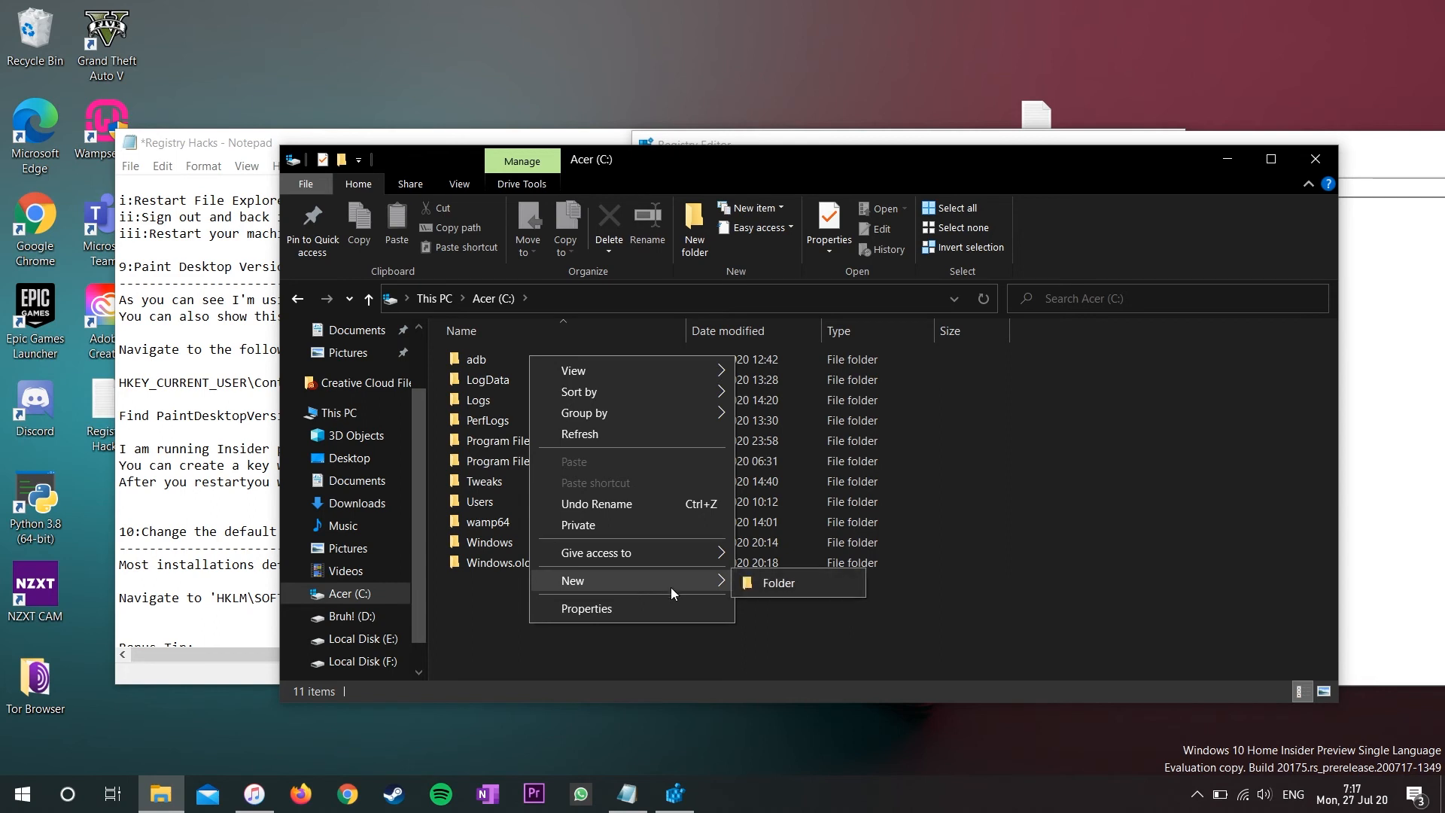
left_click(760, 581)
type("NE")
key("BackSpace")
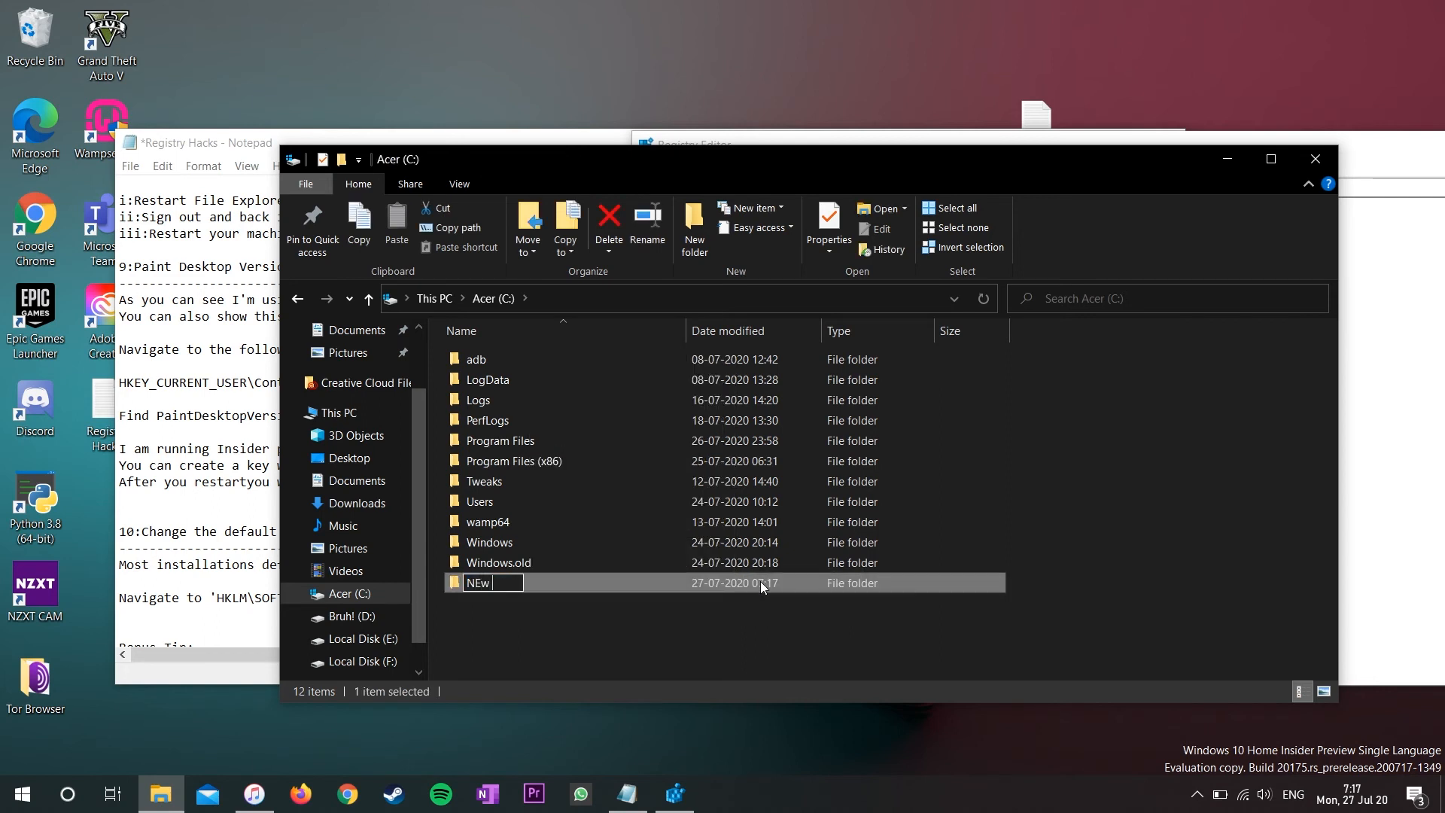
type("ew Installat")
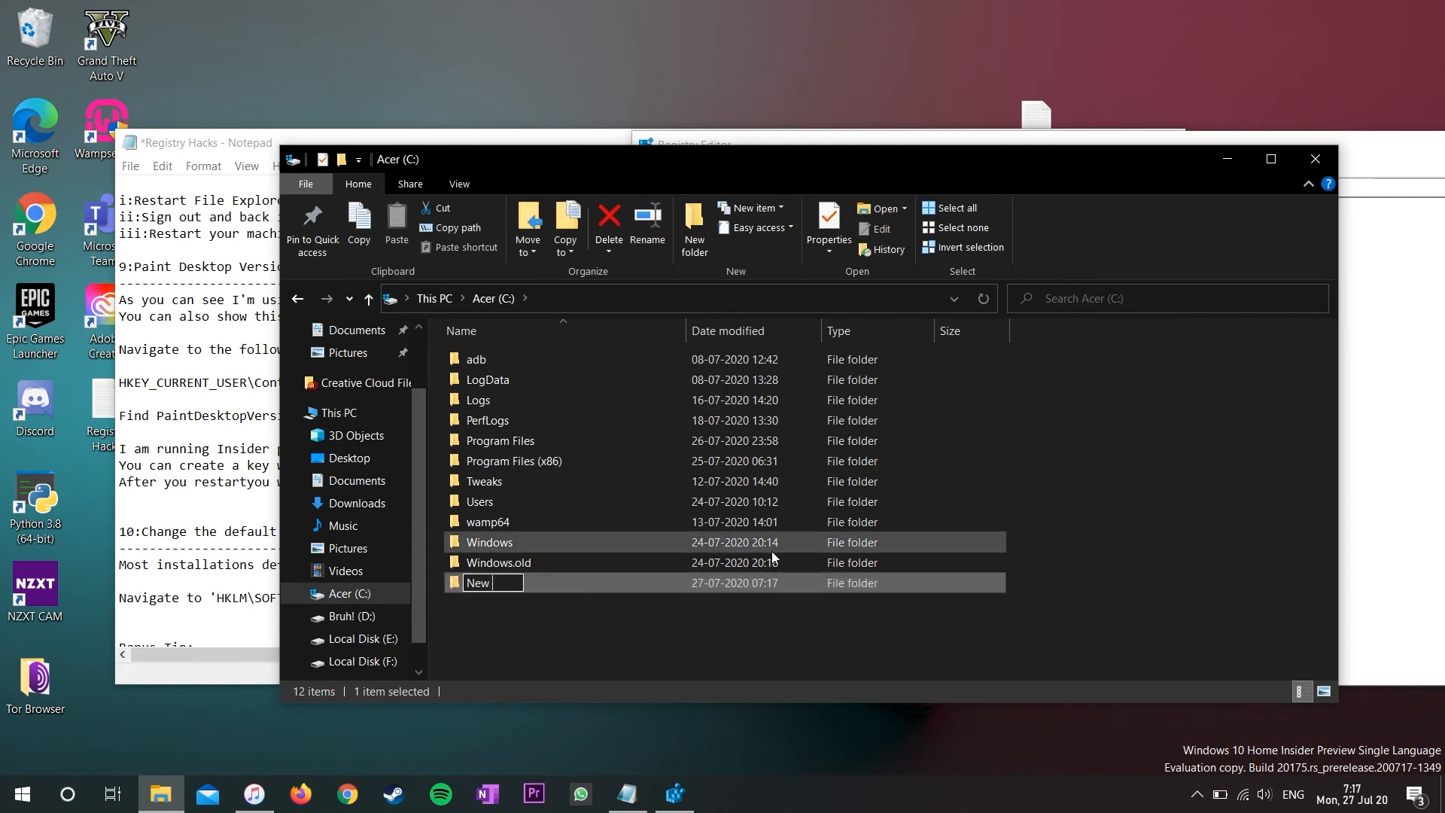
type("ion Folder")
key("Return")
- Switch to the Notepad notes and add the lines "You can set any folder" and "in any drive" at the end of section 10
key("alt+Tab")
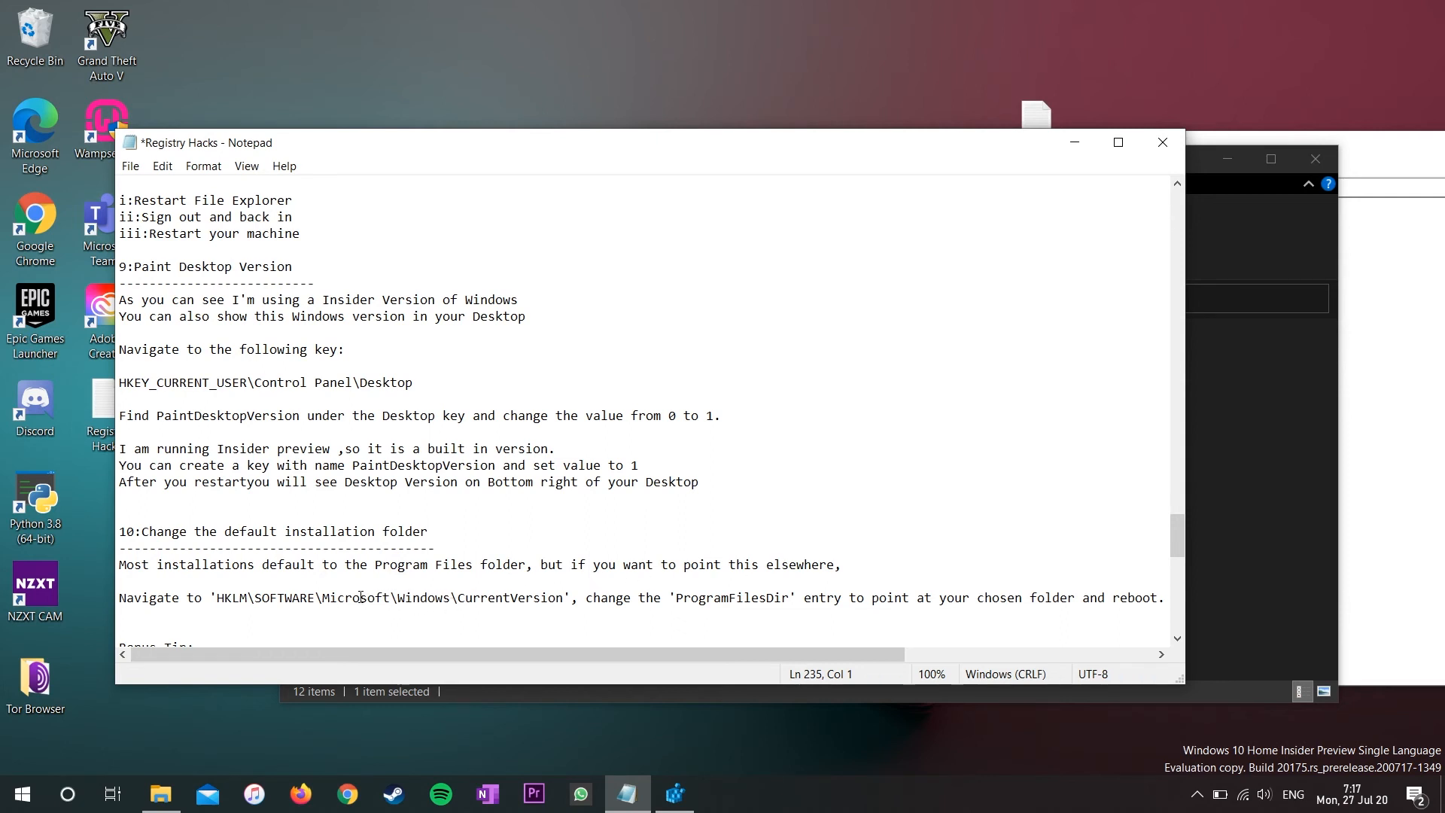
key("Down")
key("Down")
type("You can set any folde")
key("Return")
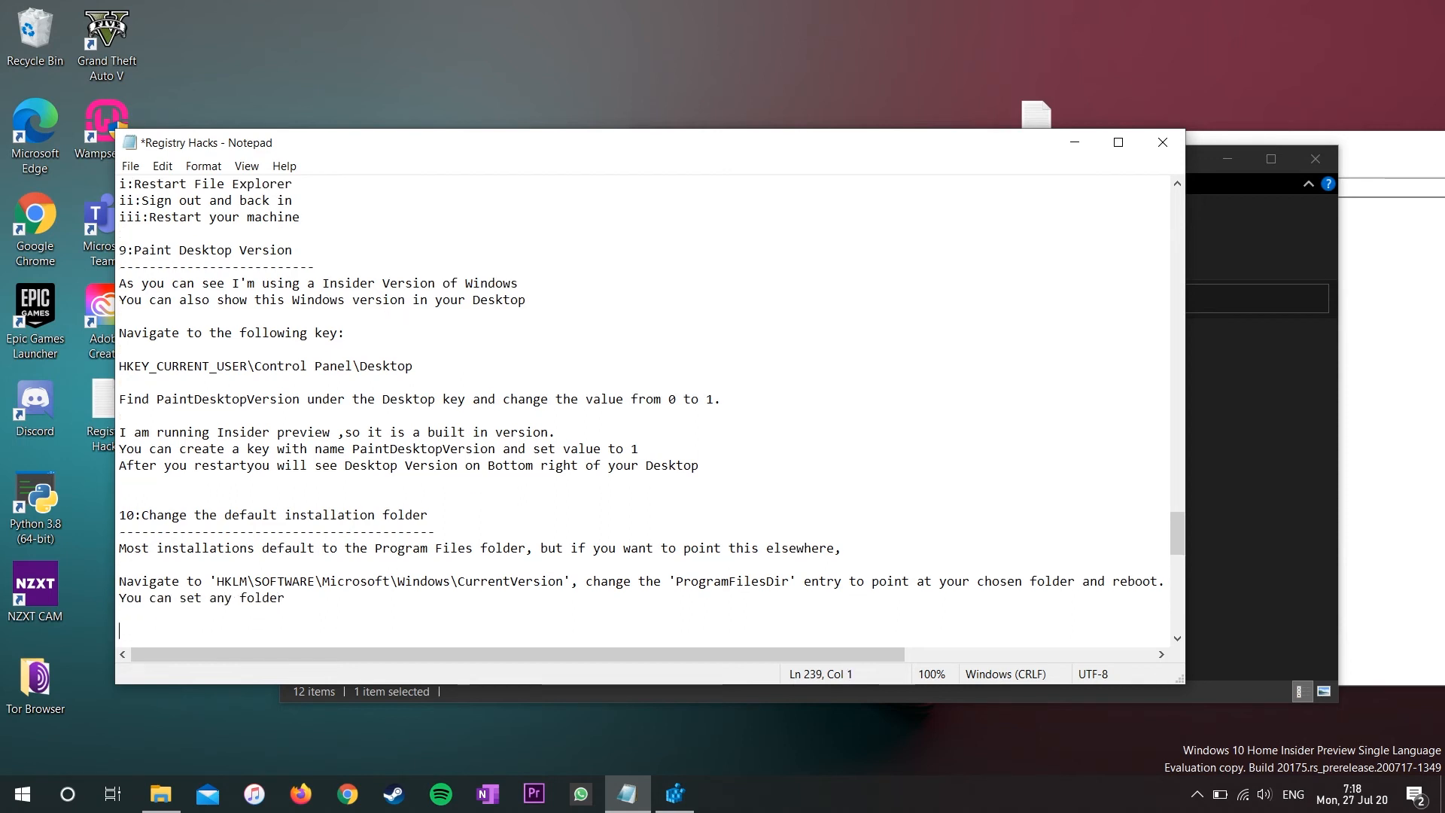
type("in any drive")
key("Return")
- Add the line "do checkout if you are running out of space in your C Drive" below "in any drive"
type("do check")
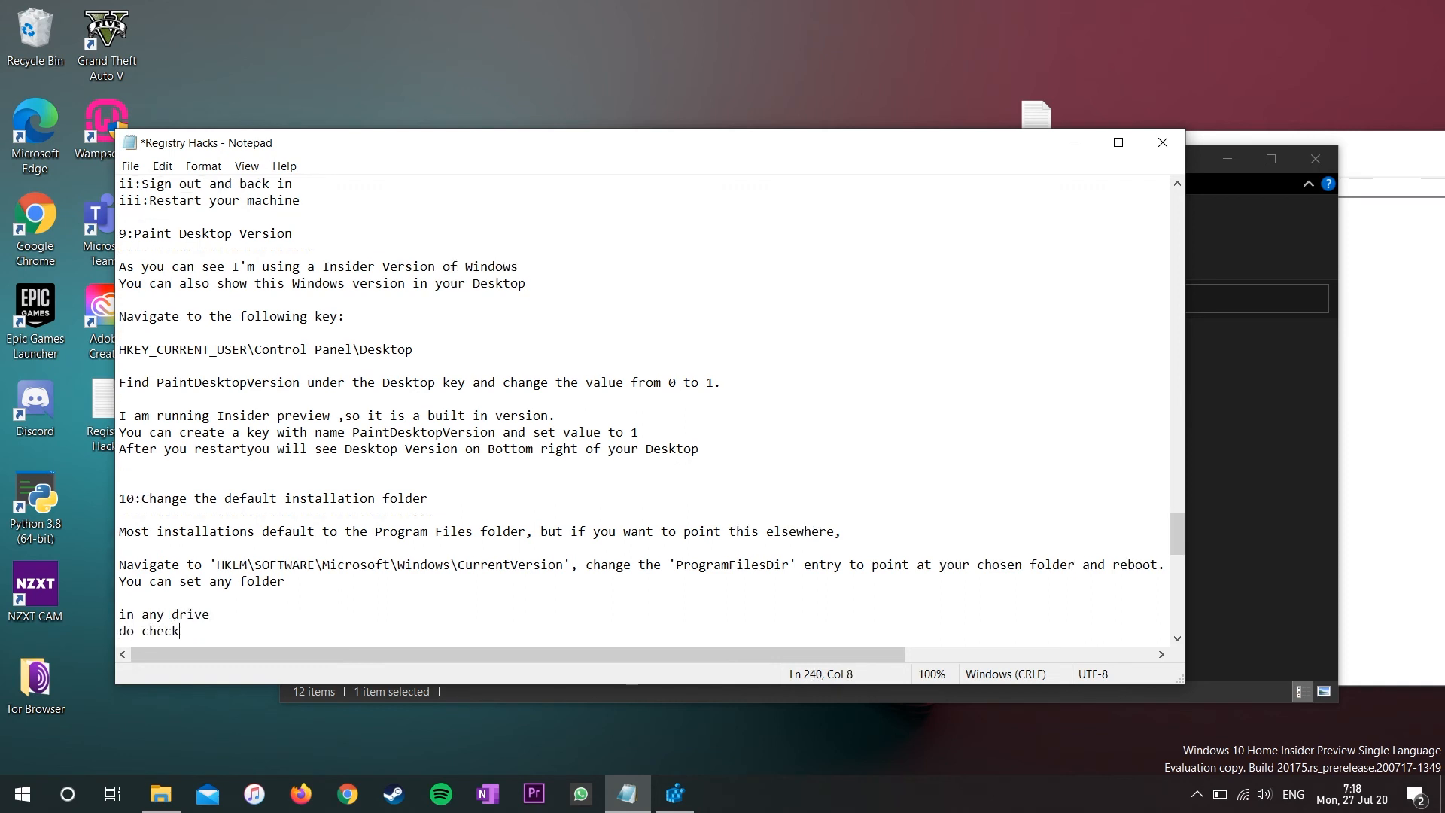
type("out if you are runni")
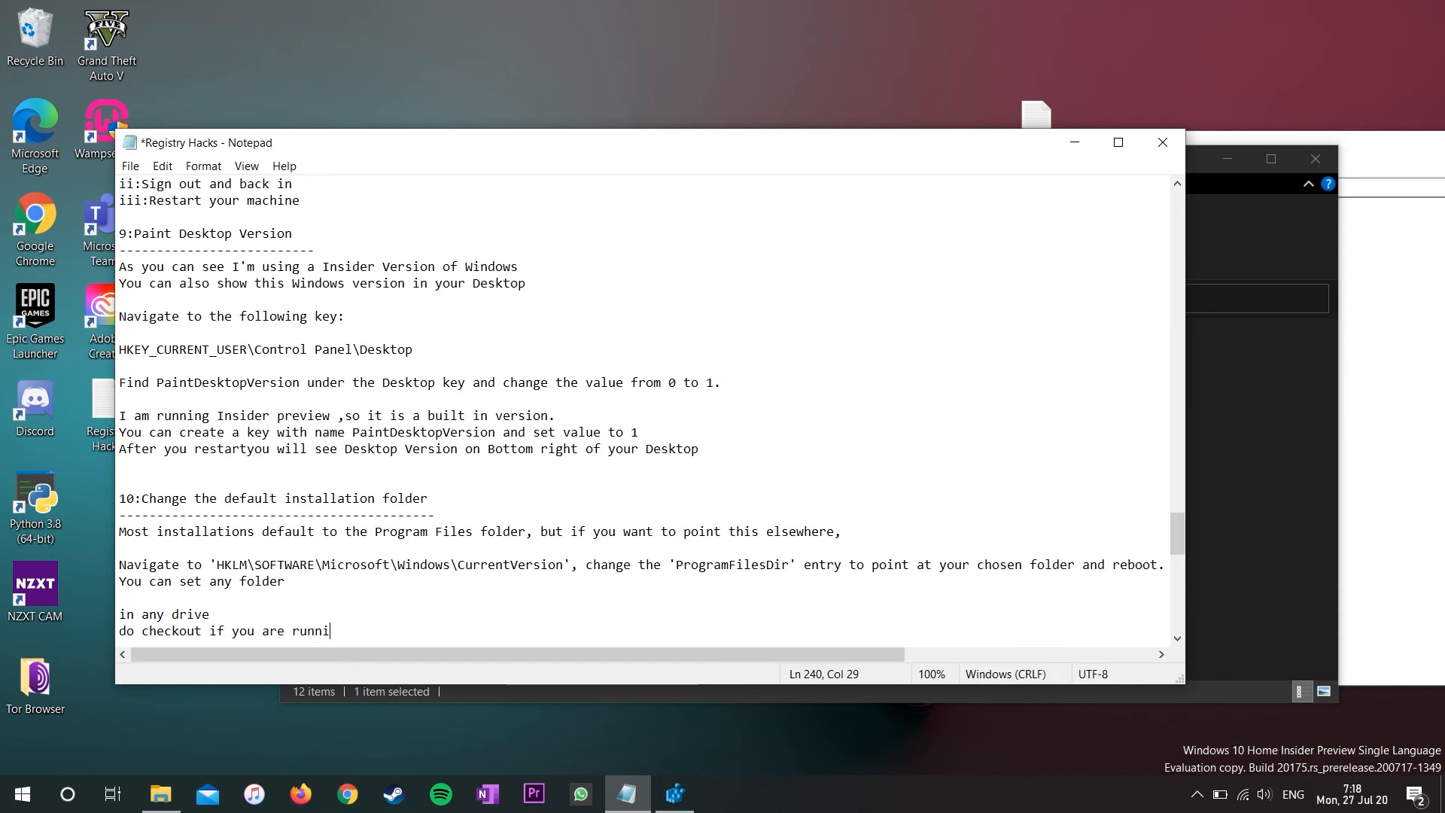
type("ng out of spa")
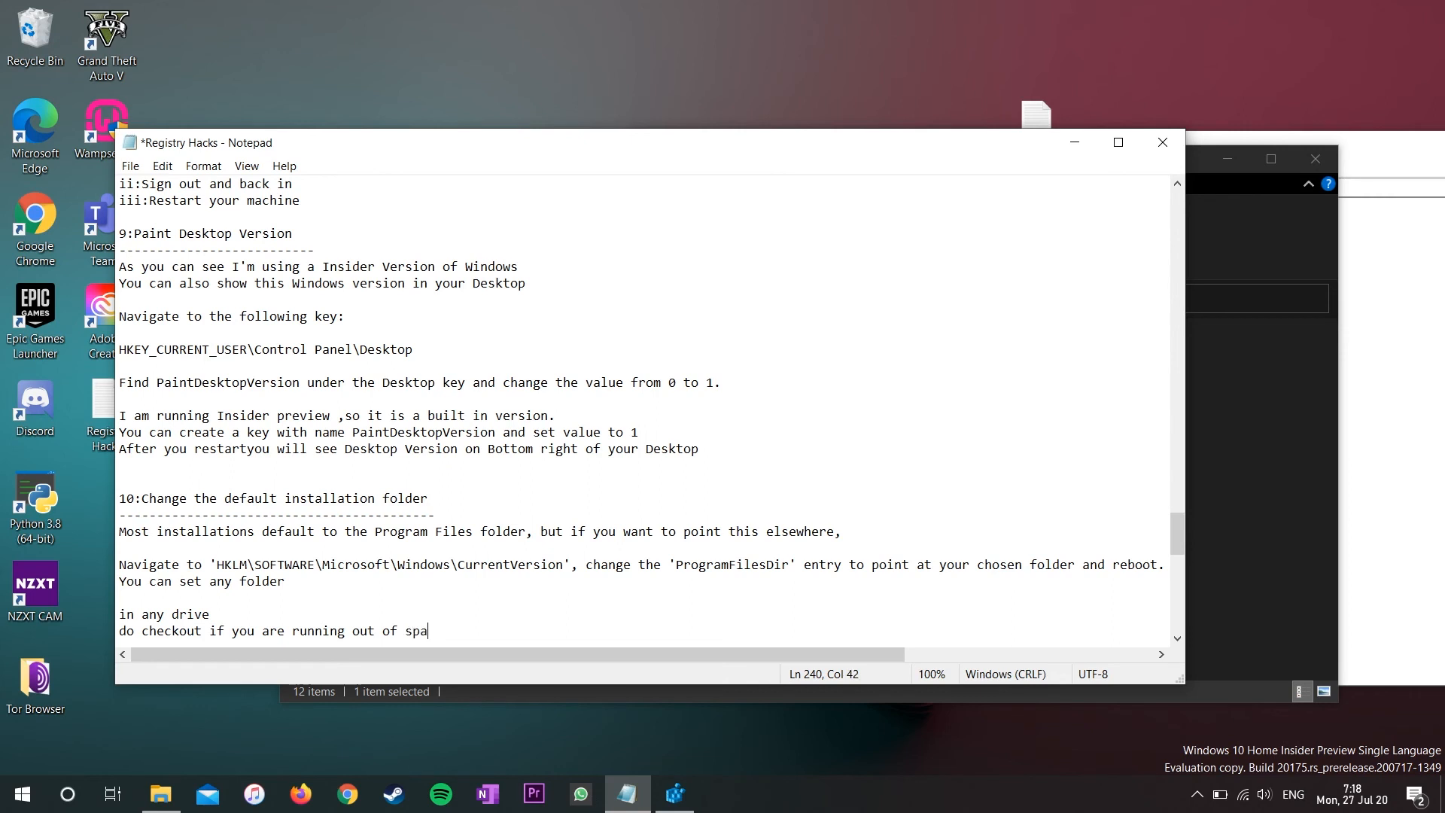
type("ce in your C Drive")
key("Return")
key("Return")
- Add the line "I have a bonus tip for you guys" and a separator row of equals signs above the Bonus Tip heading
type("I have a")
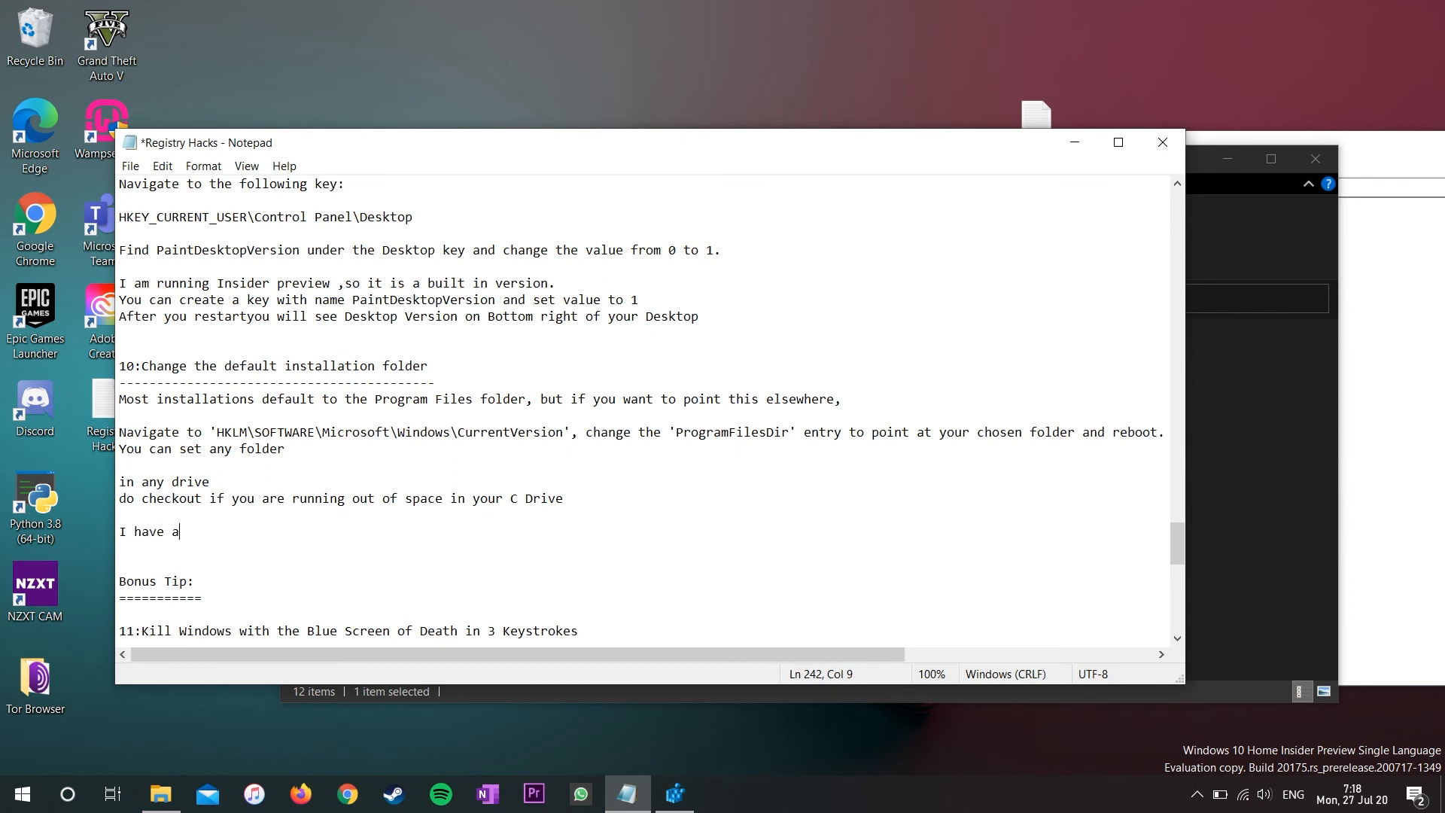
type(" bonus tip for you guys")
key("Return")
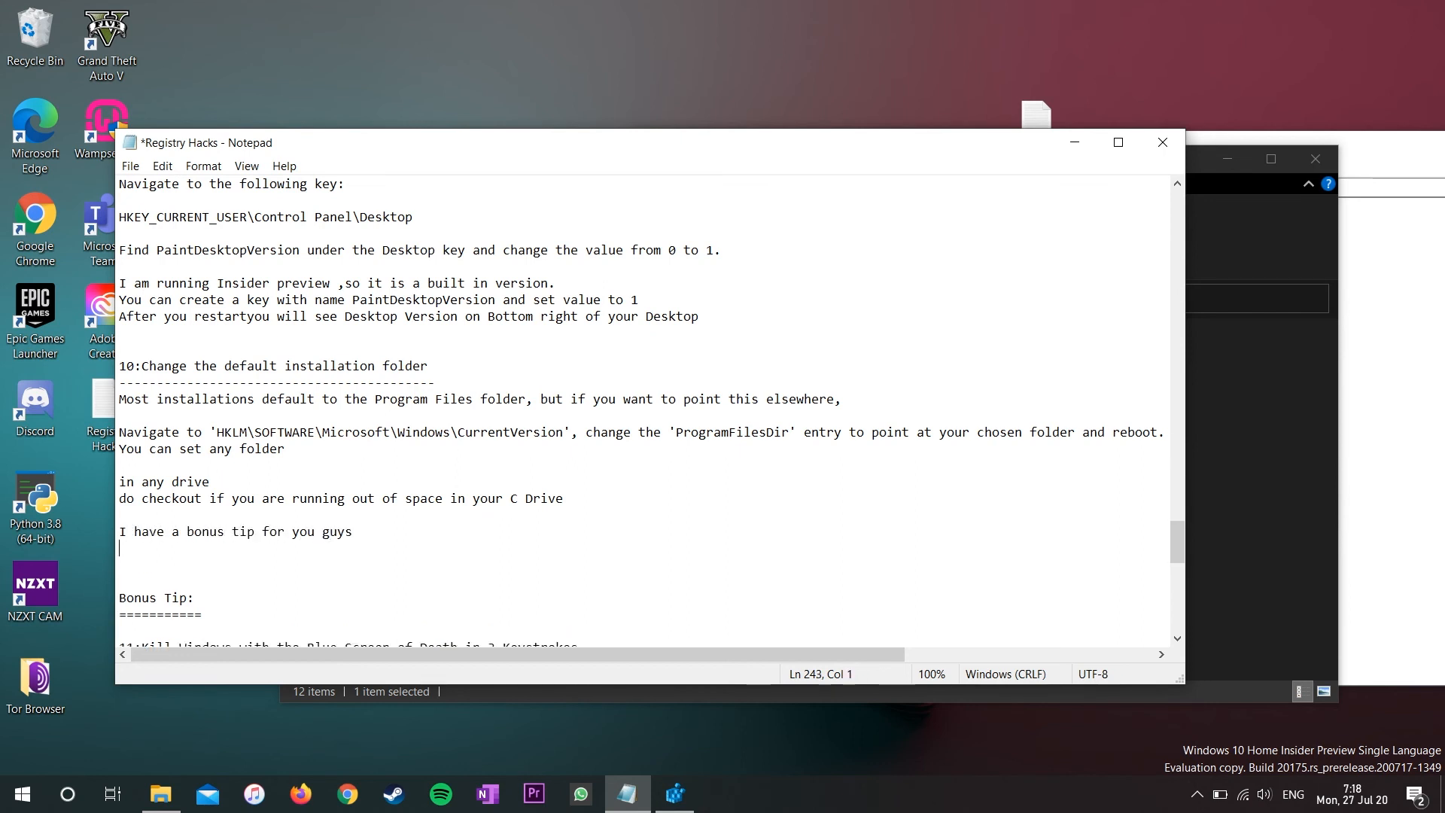
key("Return")
type("=================================")
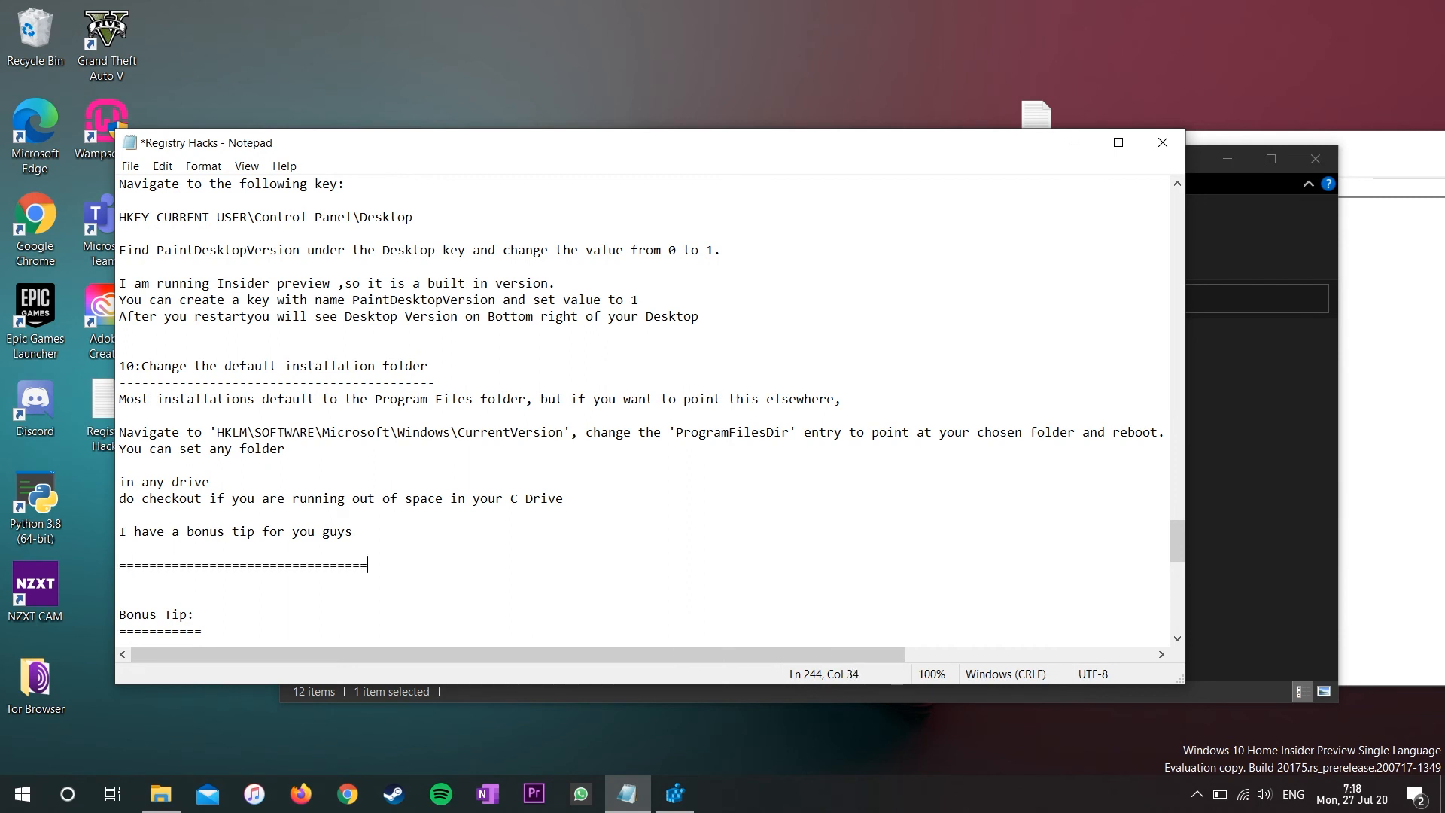
key("Return")
- Add the line "This can be used if you want to show others you are a hacker like person" under the Bonus Tip heading
scroll(651, 408, "down", 1)
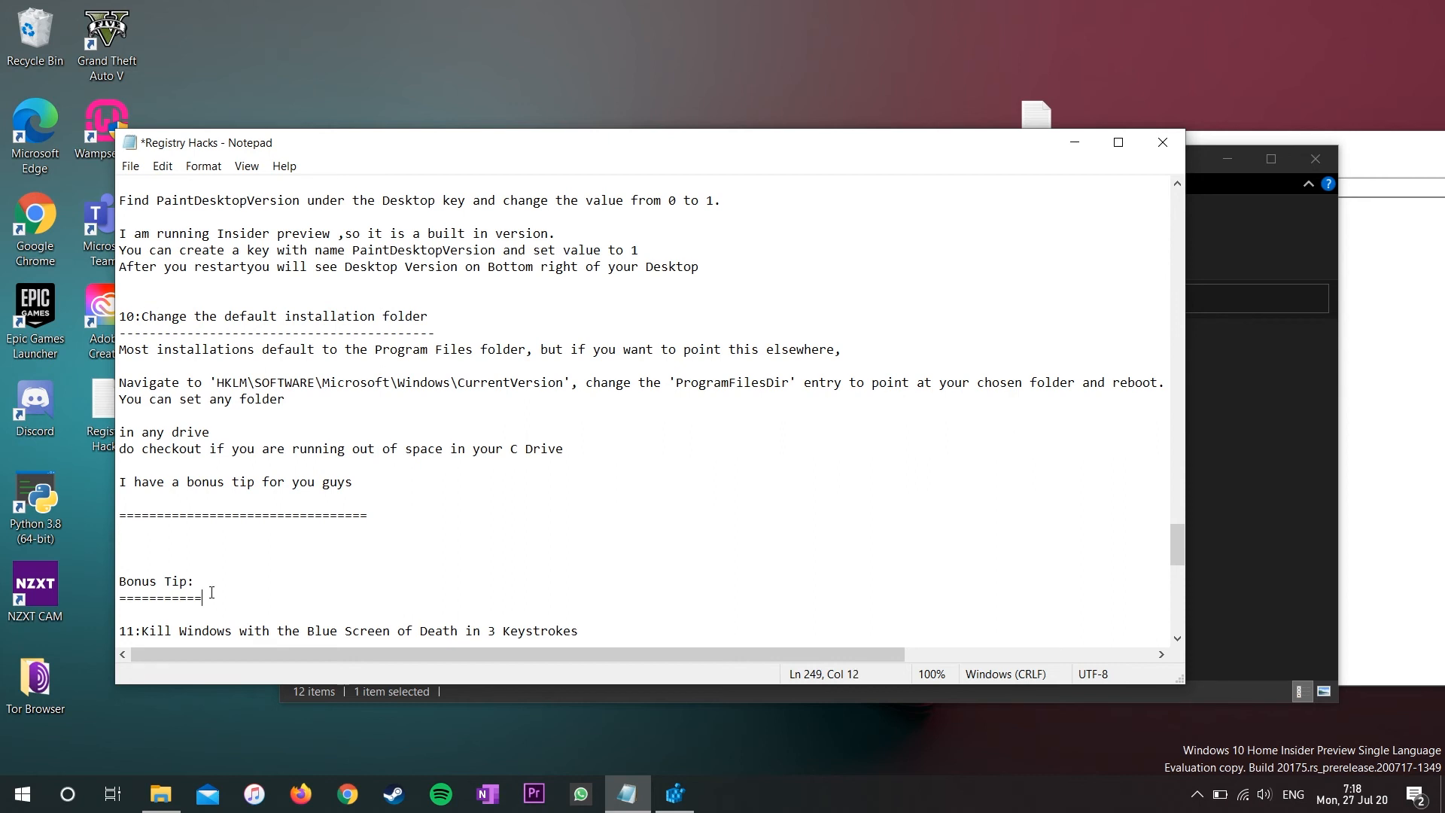
key("Return")
key("Return")
type("This ca")
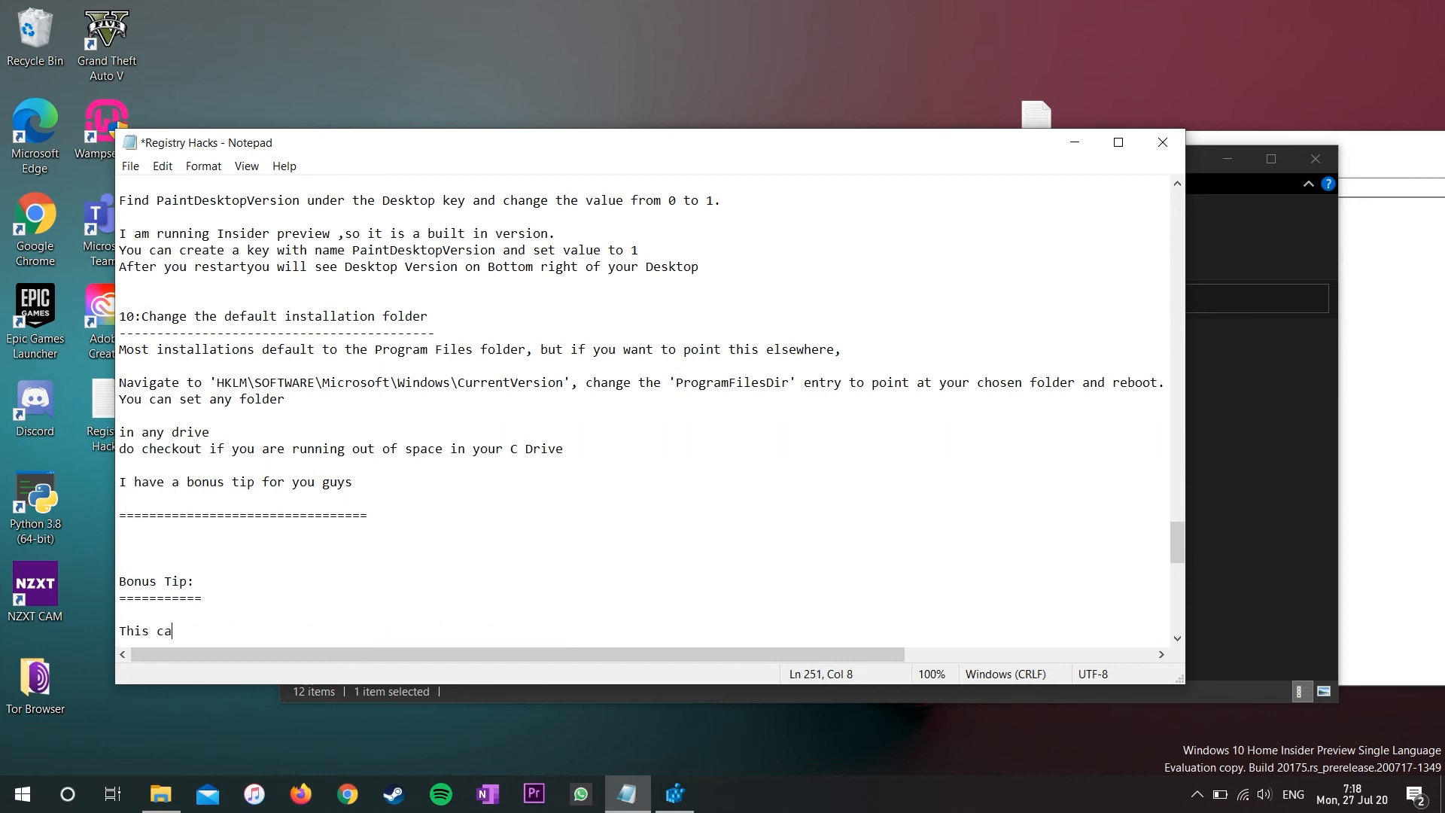
type("n be used ")
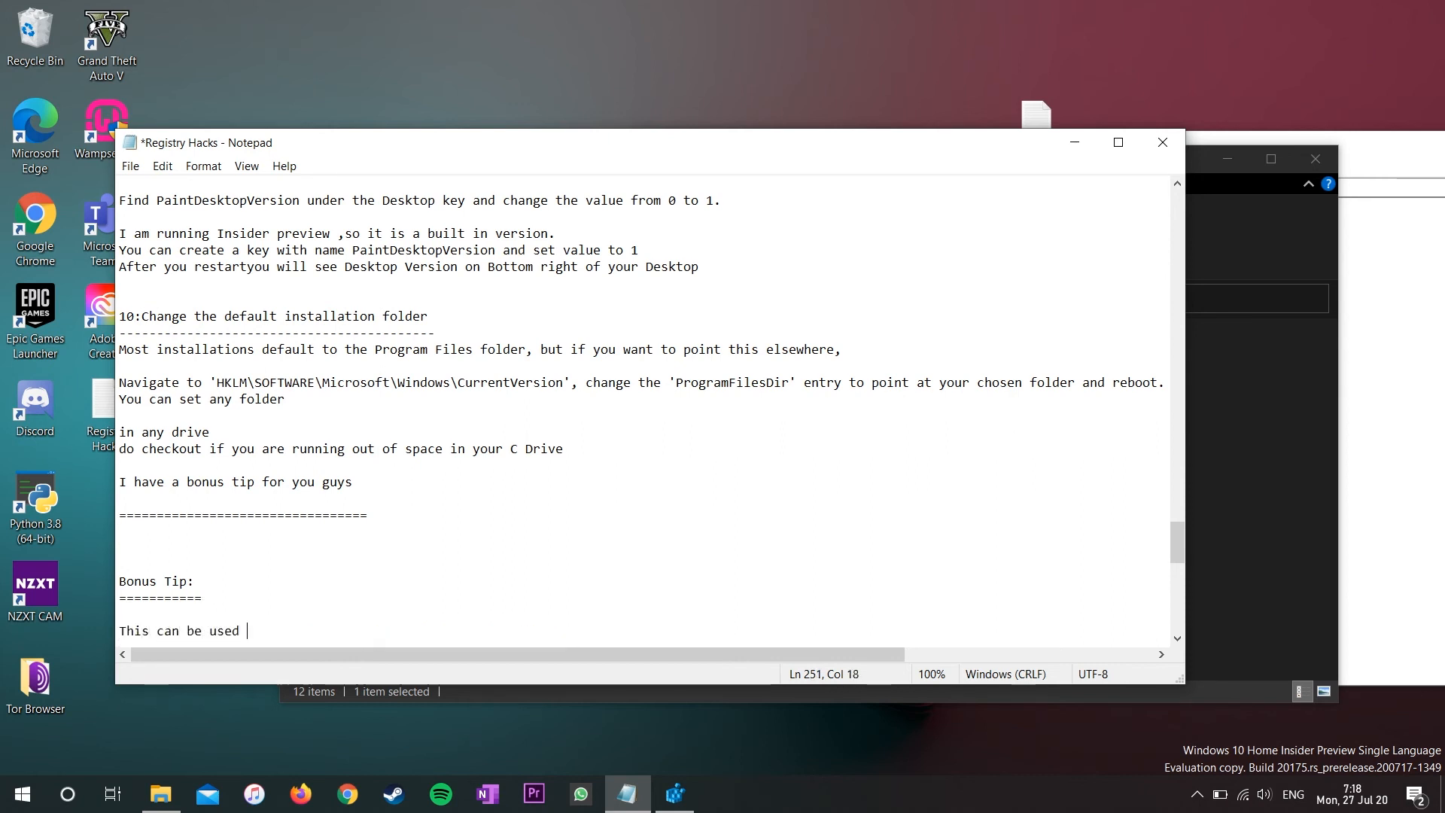
type("if you wa")
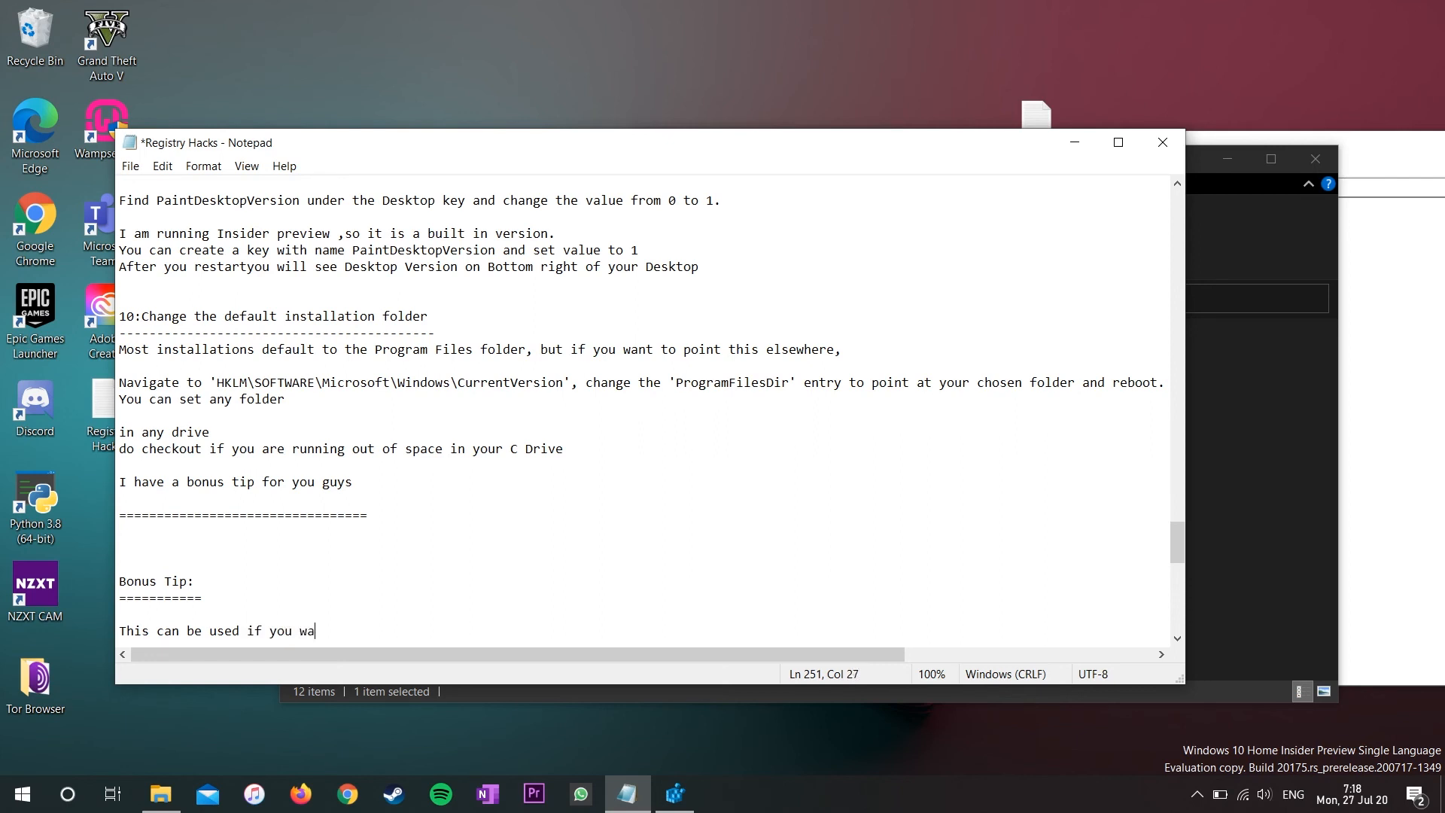
type("nt to show others ")
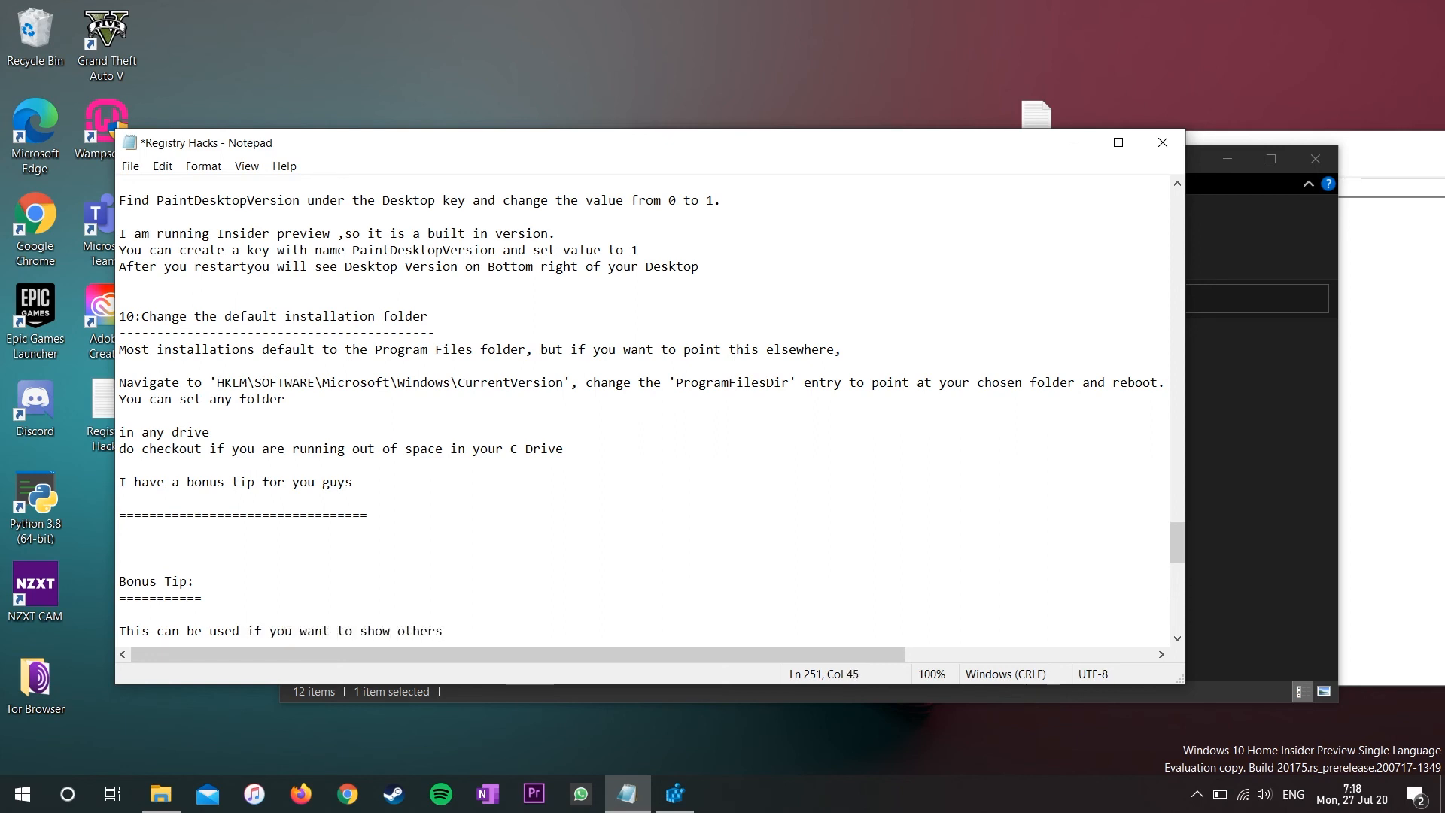
type("you are")
type(" a man")
key("BackSpace")
key("BackSpace")
key("BackSpace")
type("a hac")
key("BackSpace")
key("BackSpace")
key("BackSpace")
type("hacker like person")
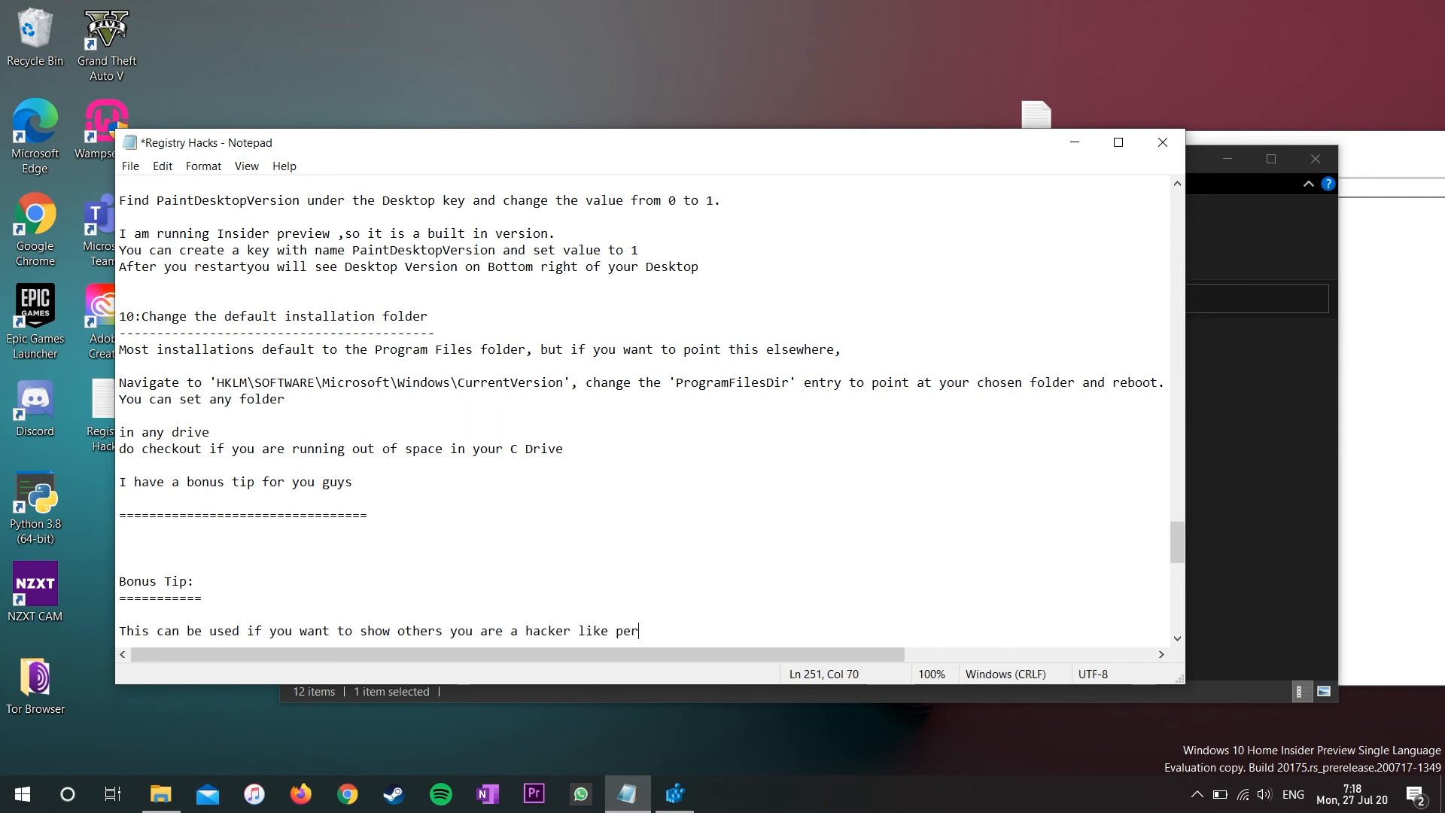
key("Return")
key("Return")
key("Return")
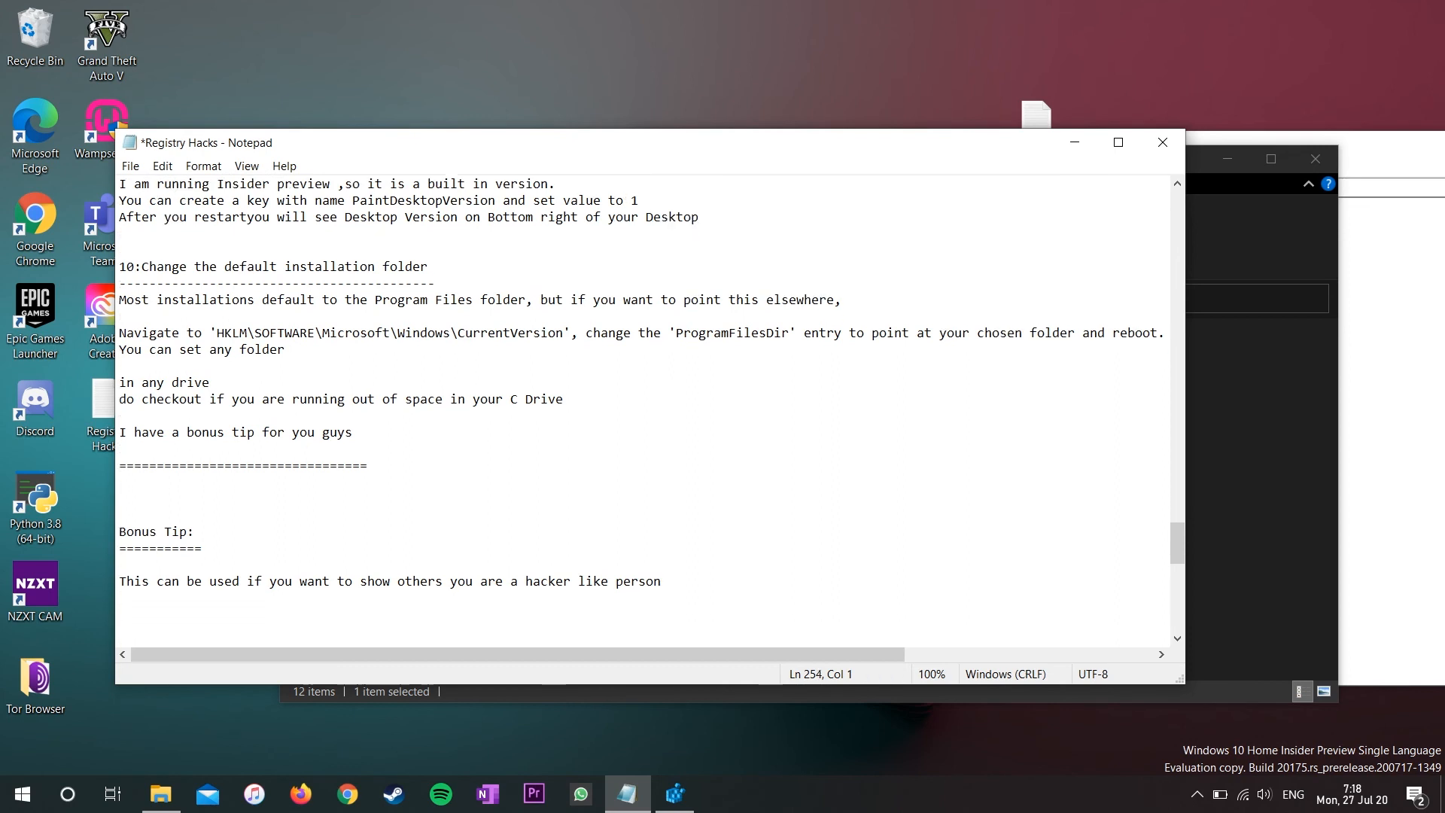
- Insert seven tears-of-joy emojis below the hacker line, followed by blank lines
key("super+period")
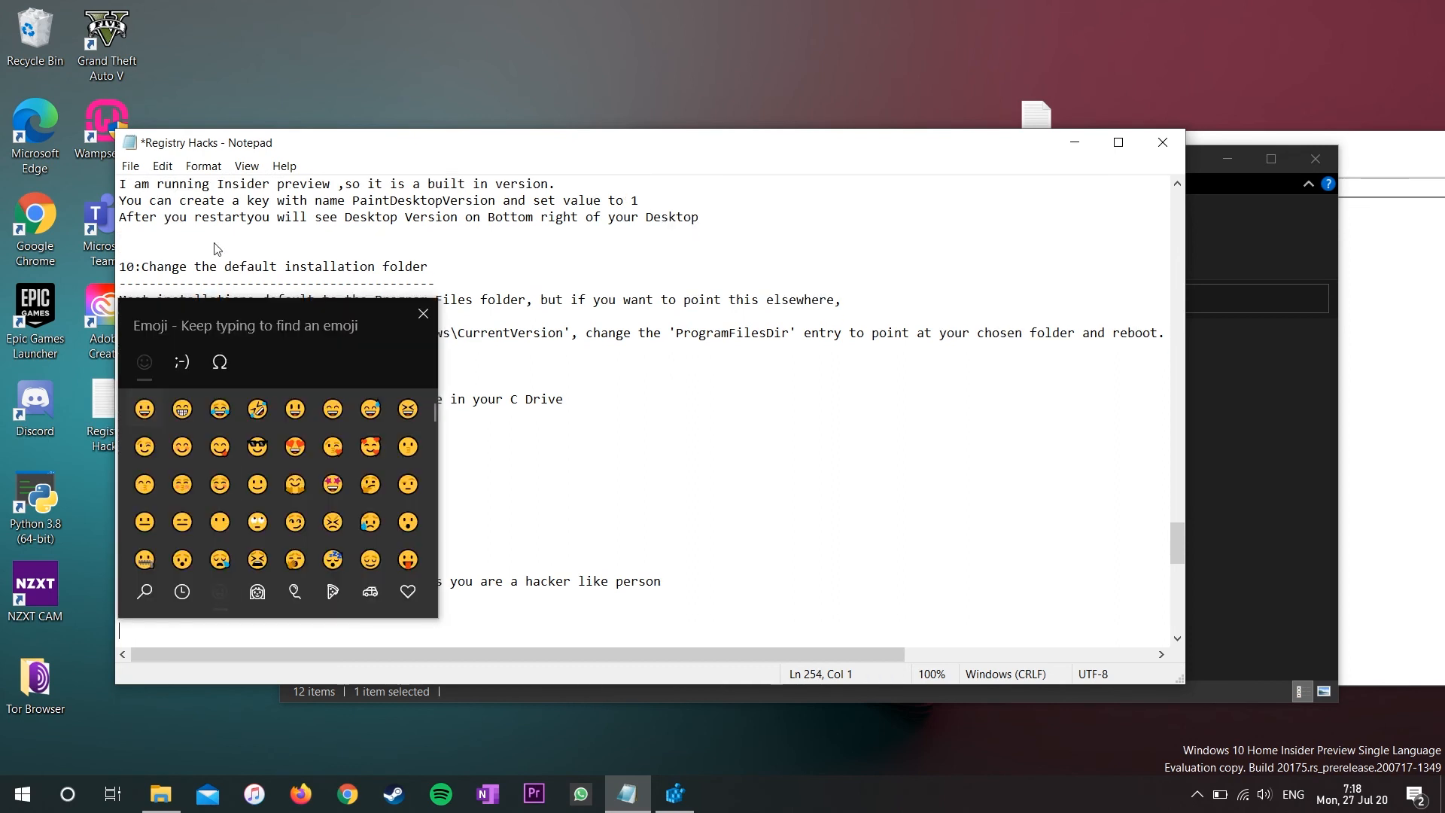
left_click(212, 392)
left_click(213, 391)
left_click(213, 391)
left_click(212, 391)
left_click(212, 391)
left_click(212, 391)
left_click(213, 392)
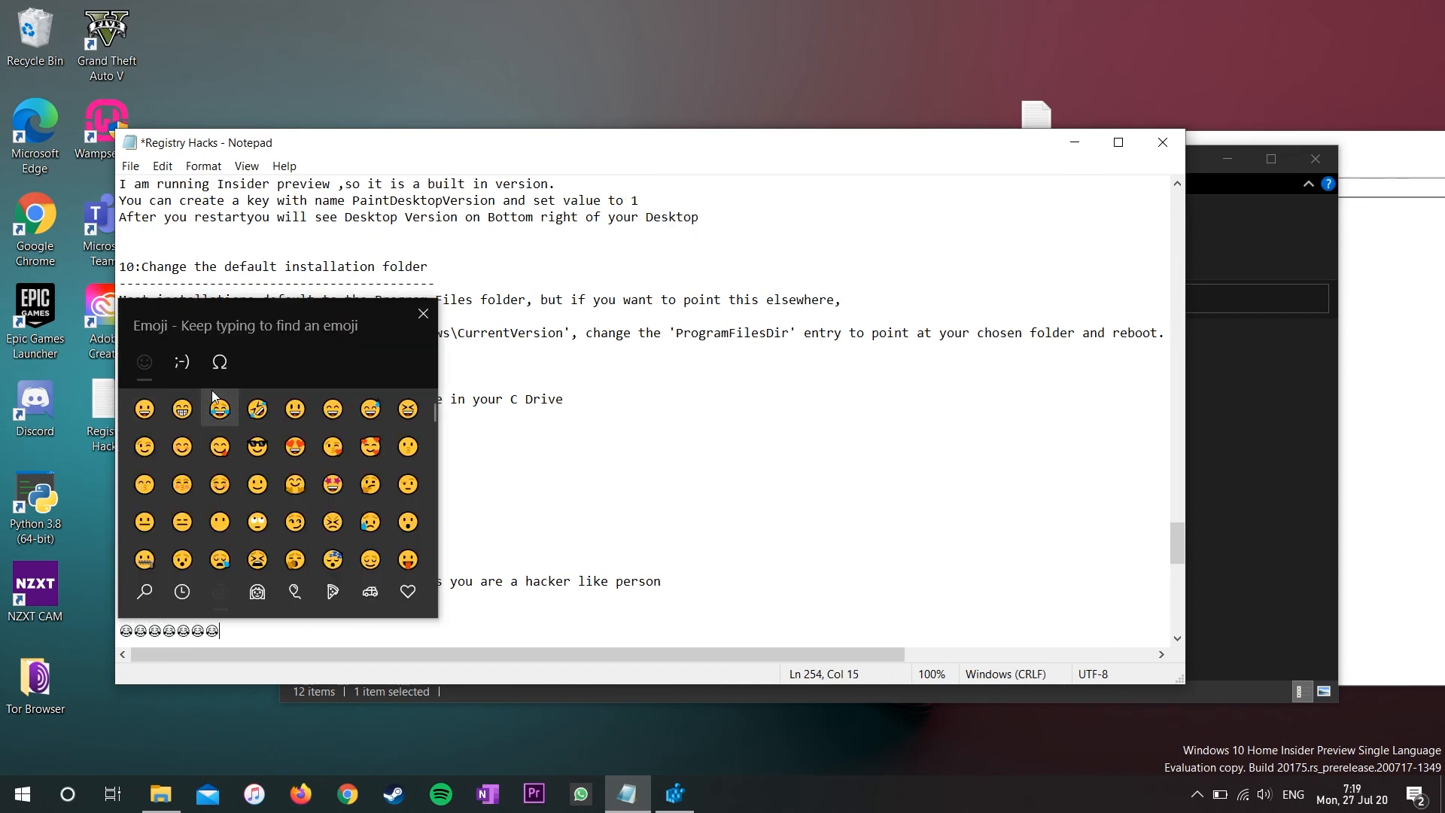
left_click(598, 641)
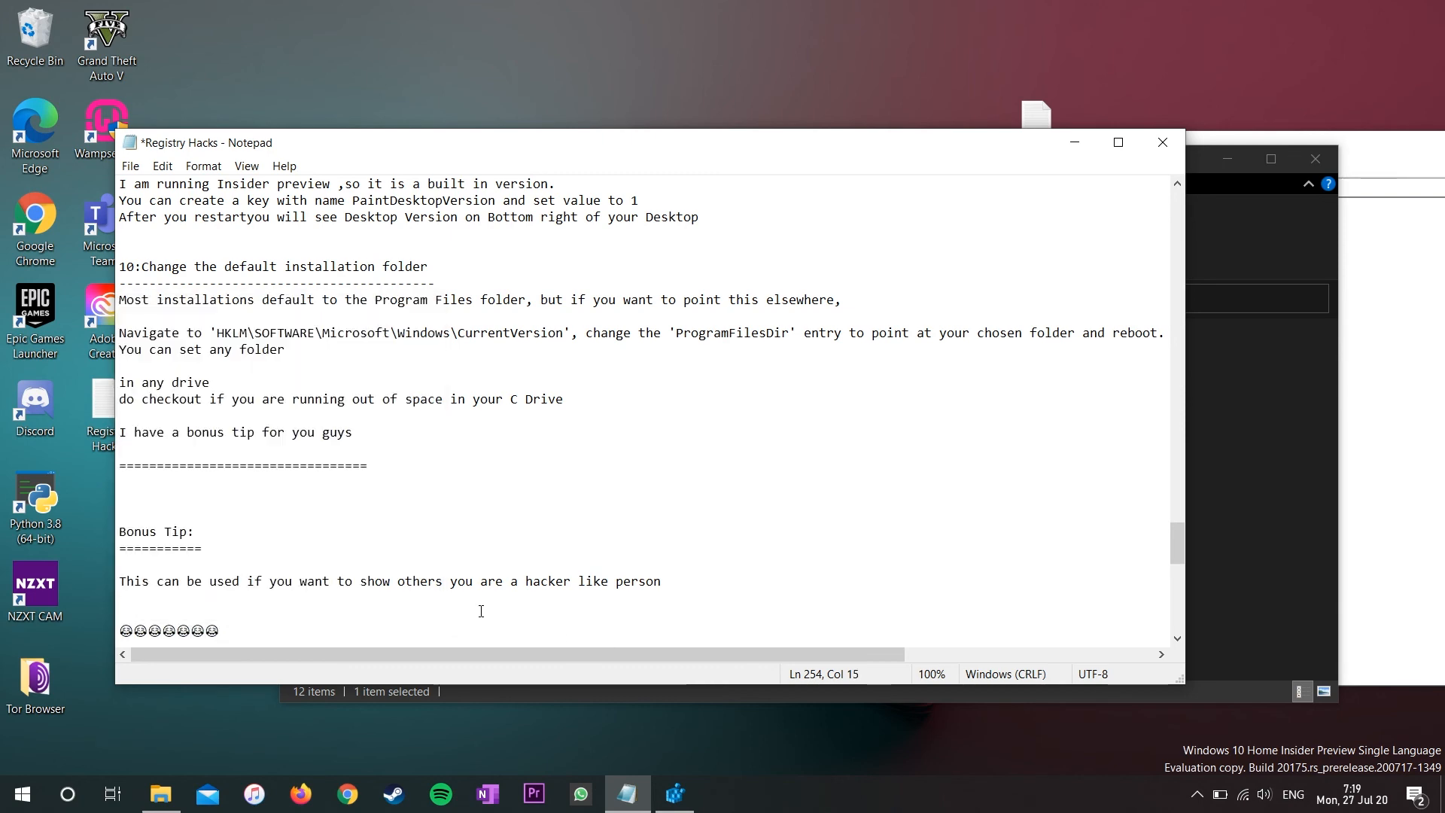
key("Return")
key("Return")
- Highlight the opening sentence of section 11 about showing off keyboard ninja skills
scroll(480, 612, "down", 3)
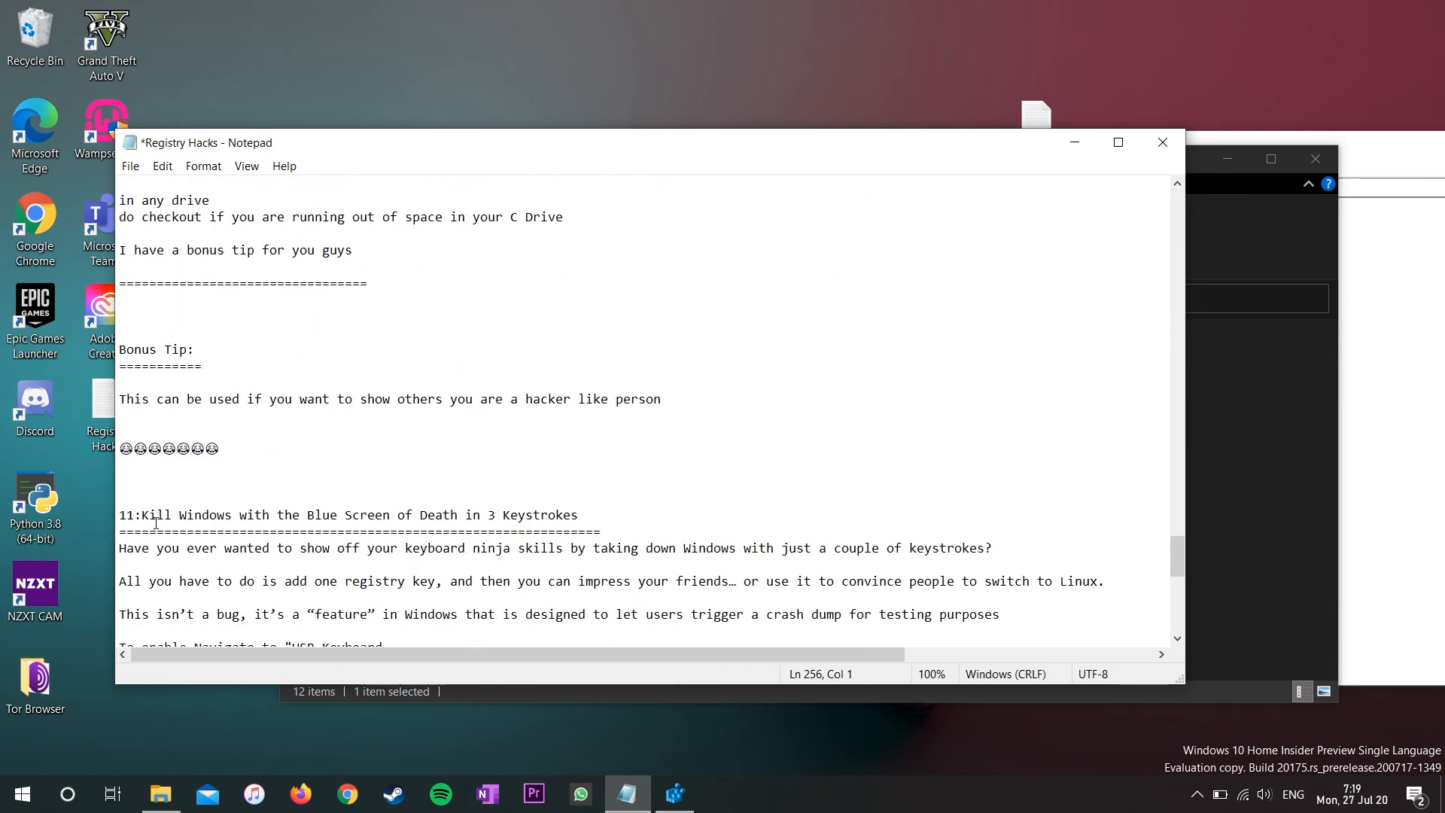
left_click_drag(118, 551, 1016, 547)
left_click(1016, 547)
- Below the keyboard ninja sentence, add the line "jfsbbjfsdbjdsjdfsjjhdsfjlh" and a line reading "and boooooom" with a long run of m's
key("Return")
key("Return")
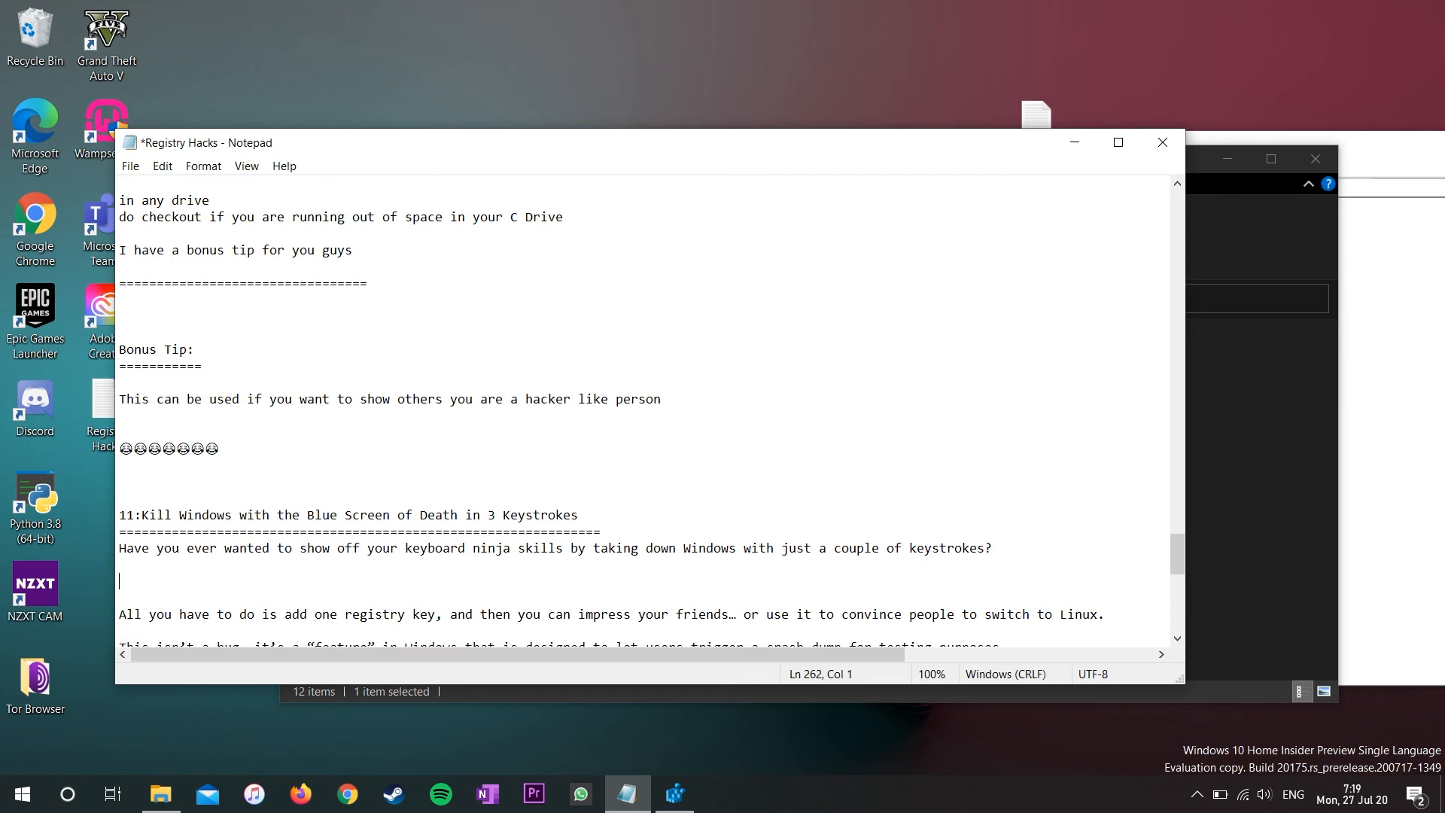
type("jfsbbjfsdbjdsjdfsjjhdsfjlh")
key("Return")
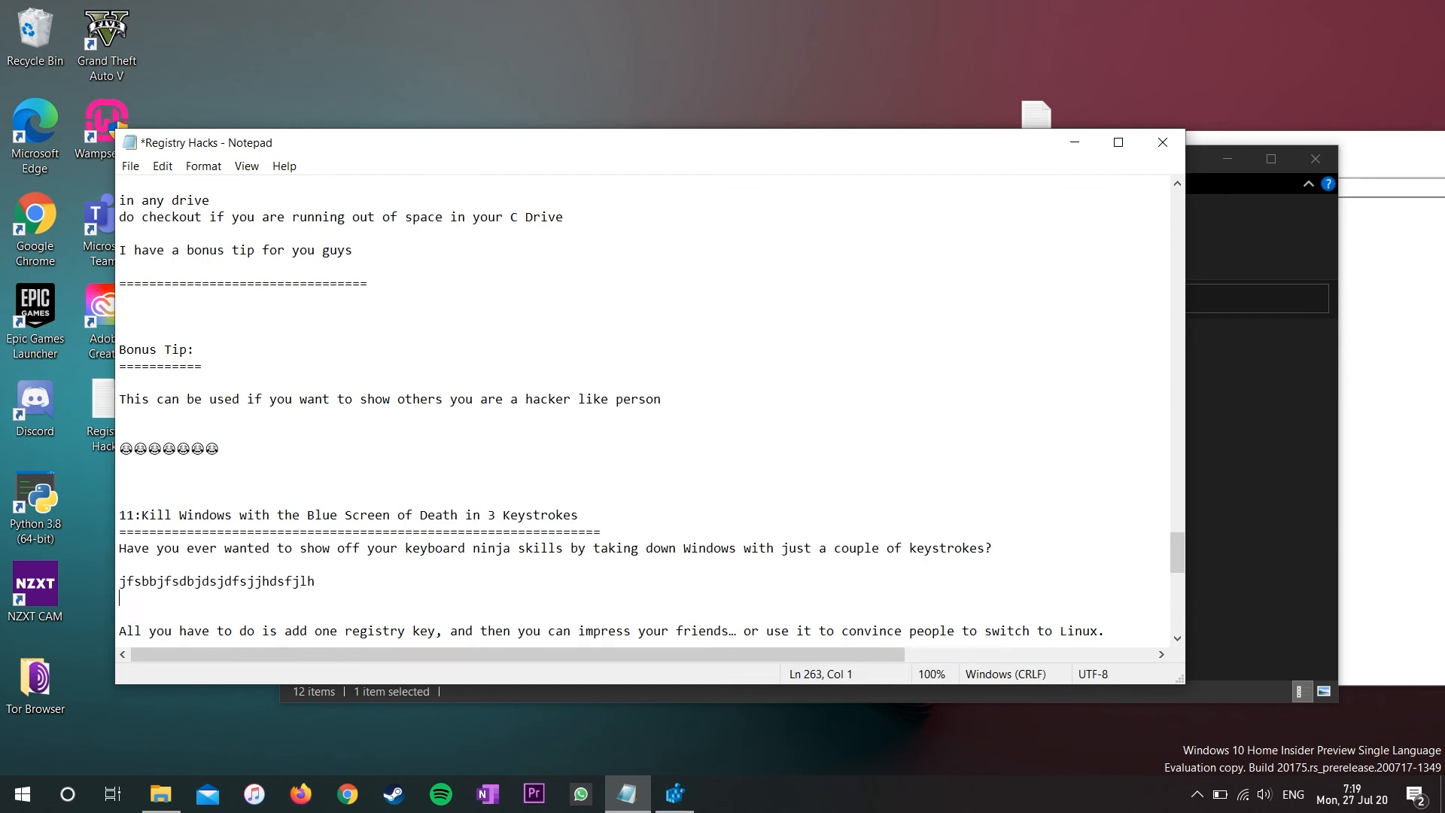
key("Return")
type("and boo")
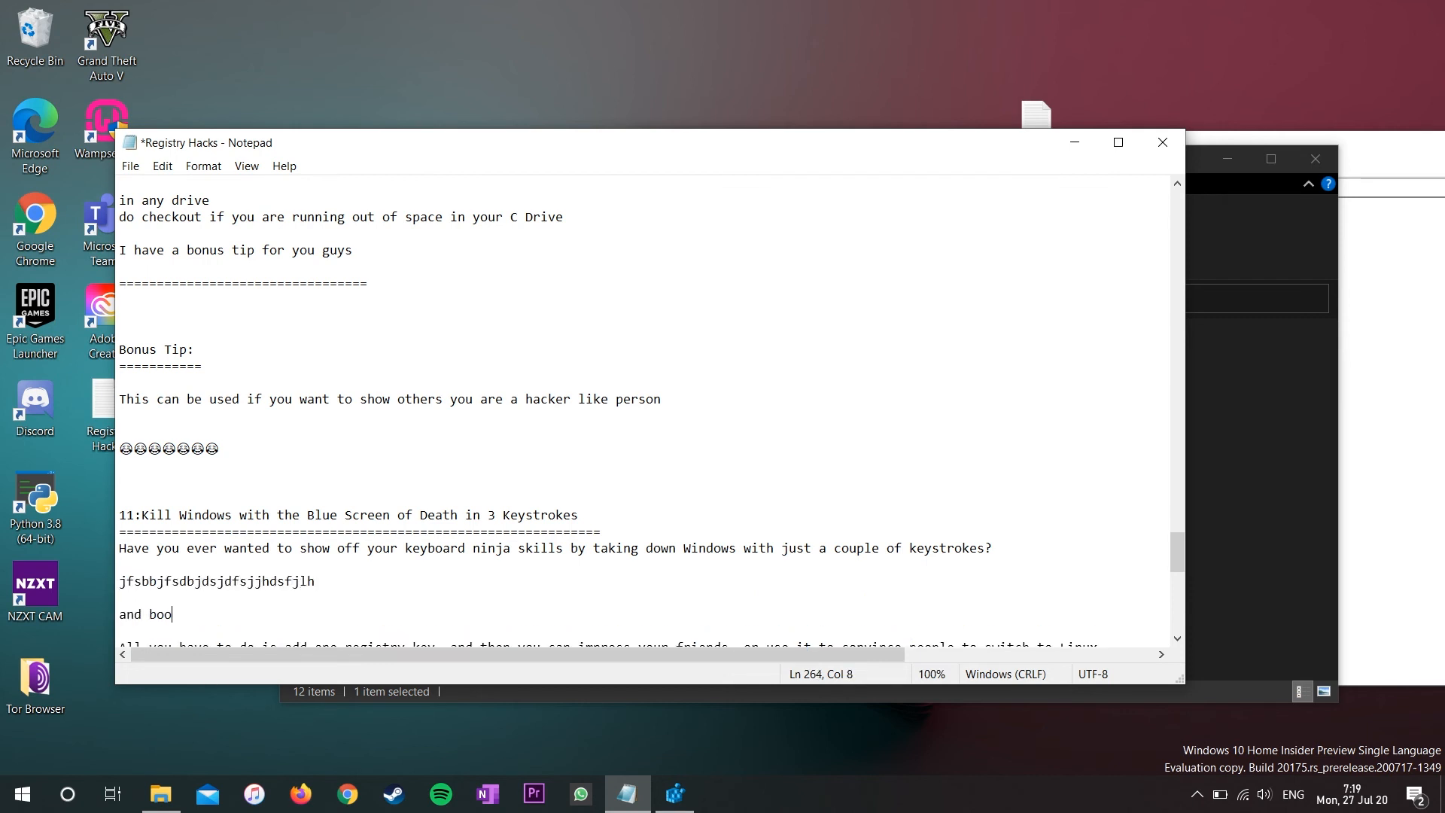
type("oooommmmmmmmmmmmmmmmmmmmmmmmmmm")
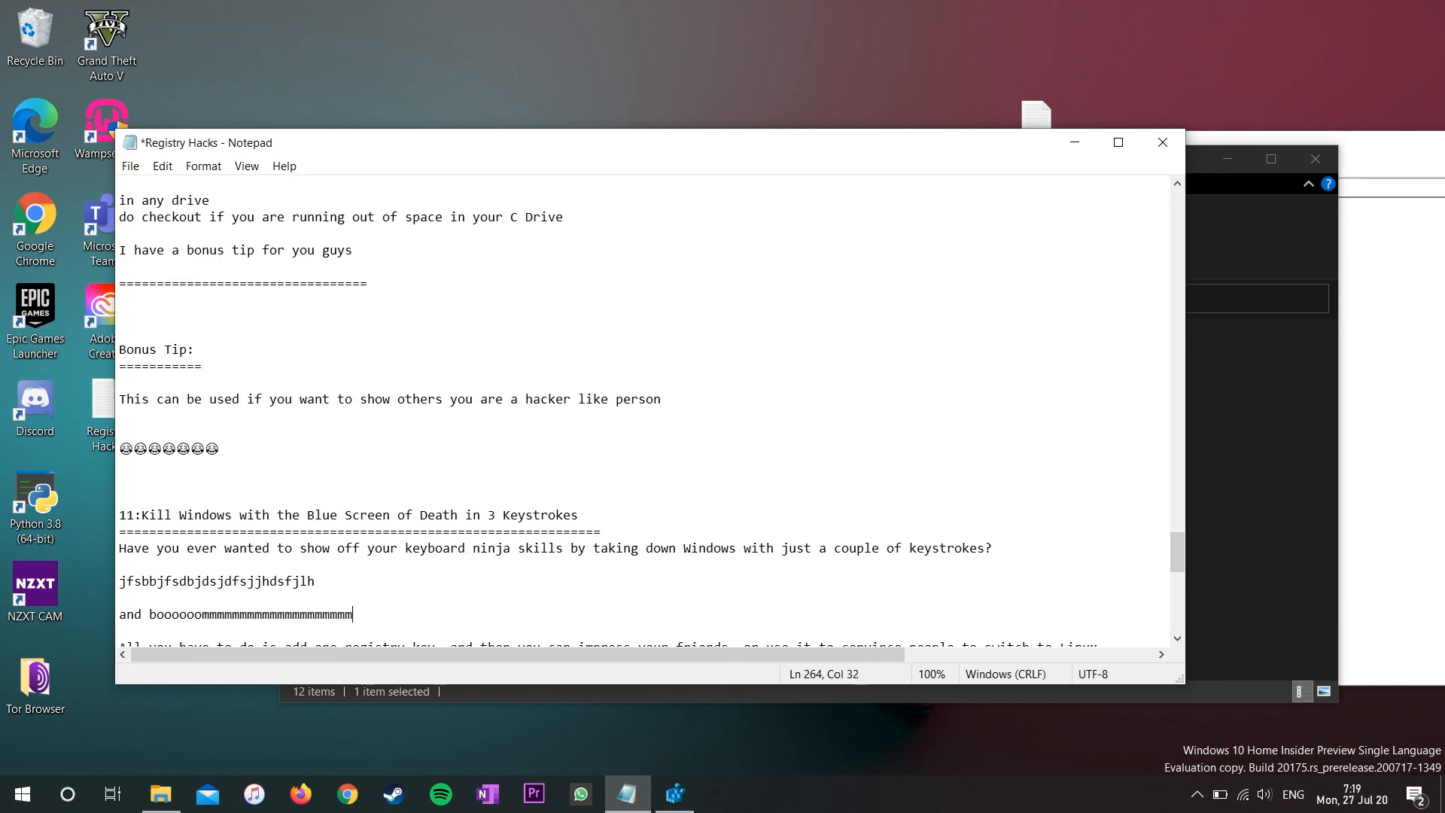
key("Return")
key("Return")
key("Return")
- Highlight the sentence about adding one registry key, and add the line "Linux" below it, followed by blank lines
scroll(644, 410, "down", 1)
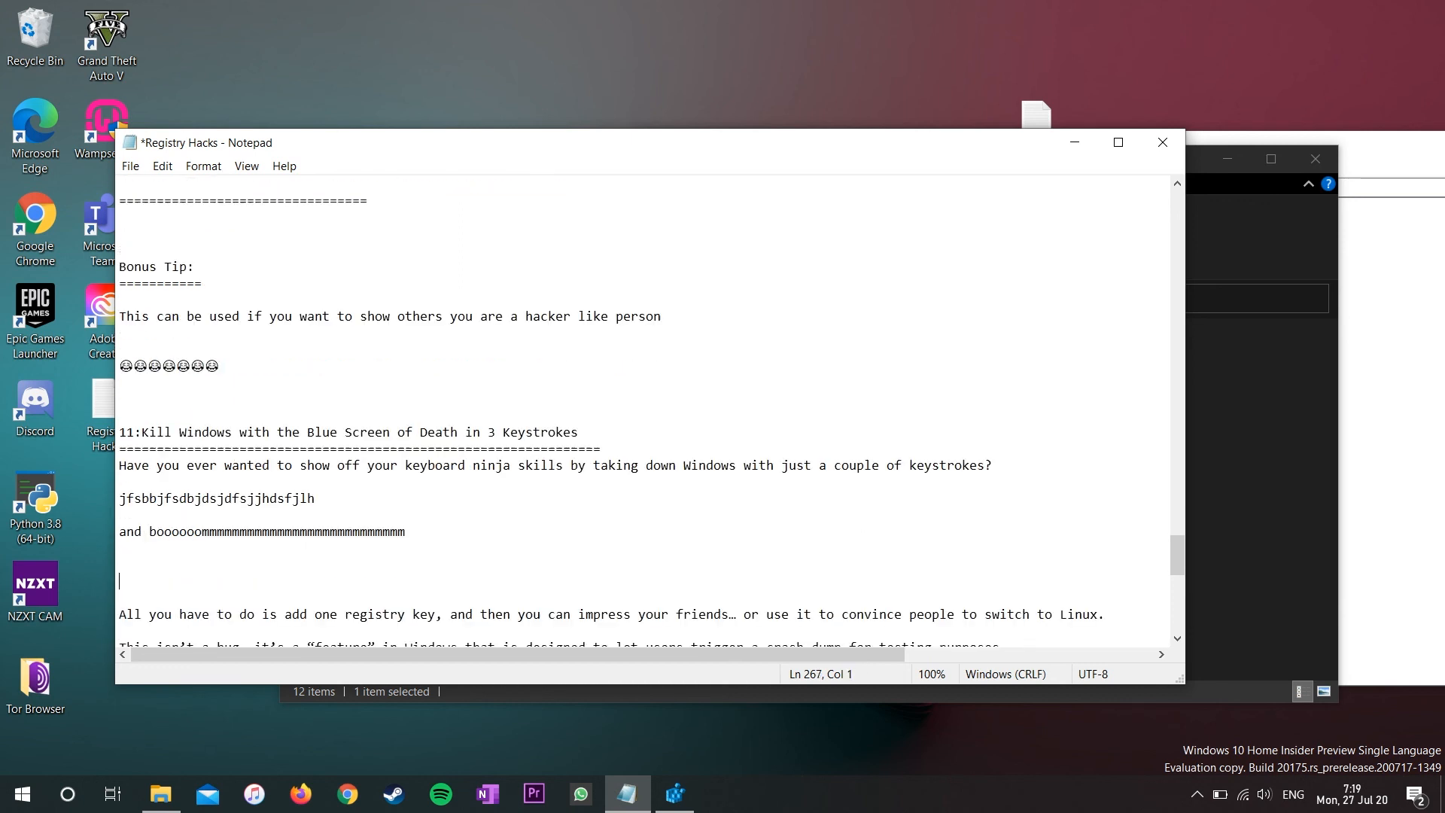
scroll(598, 594, "down", 1)
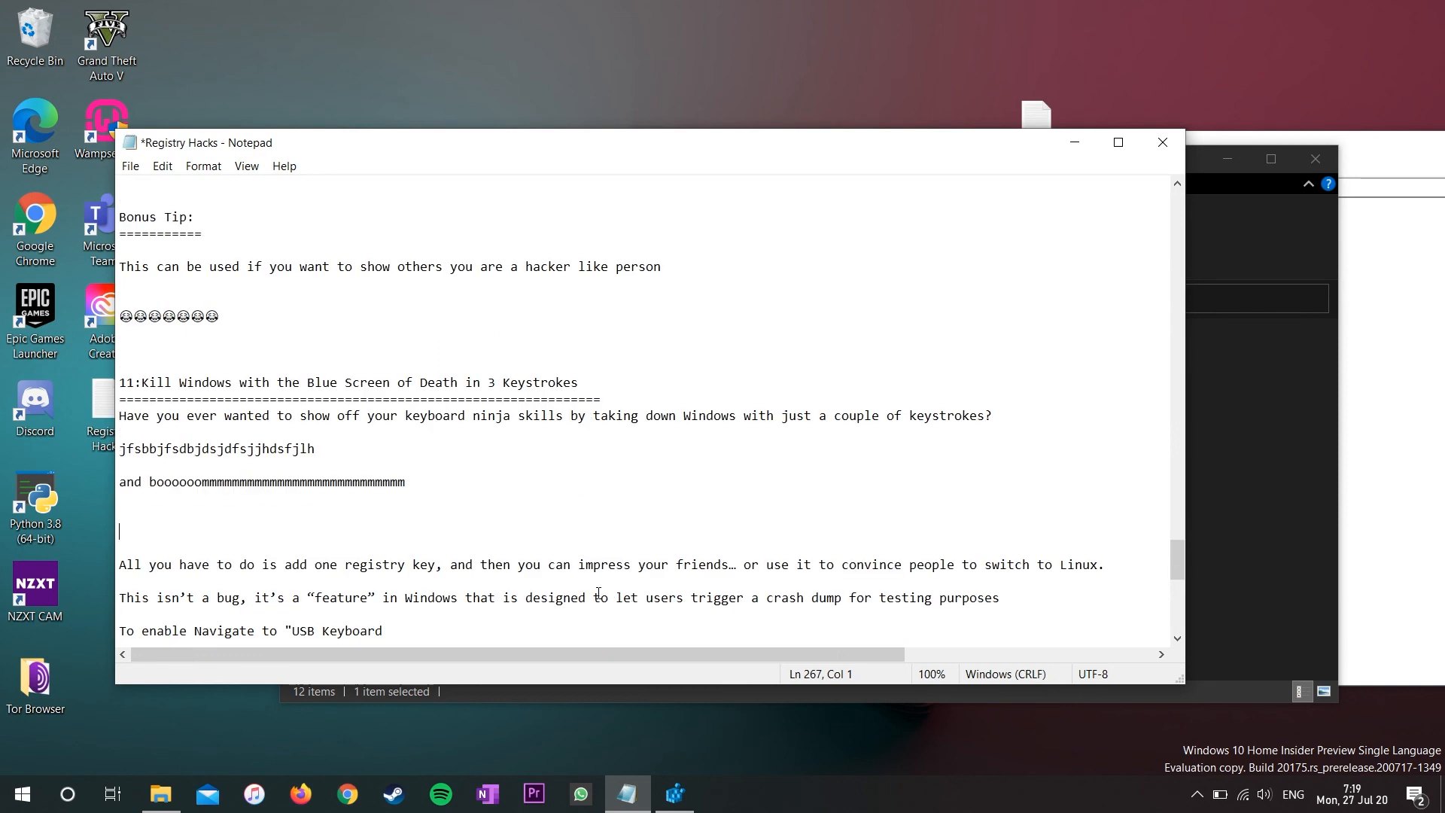
left_click_drag(169, 568, 1129, 566)
left_click(1129, 566)
key("Return")
key("Return")
key("Return")
type("L")
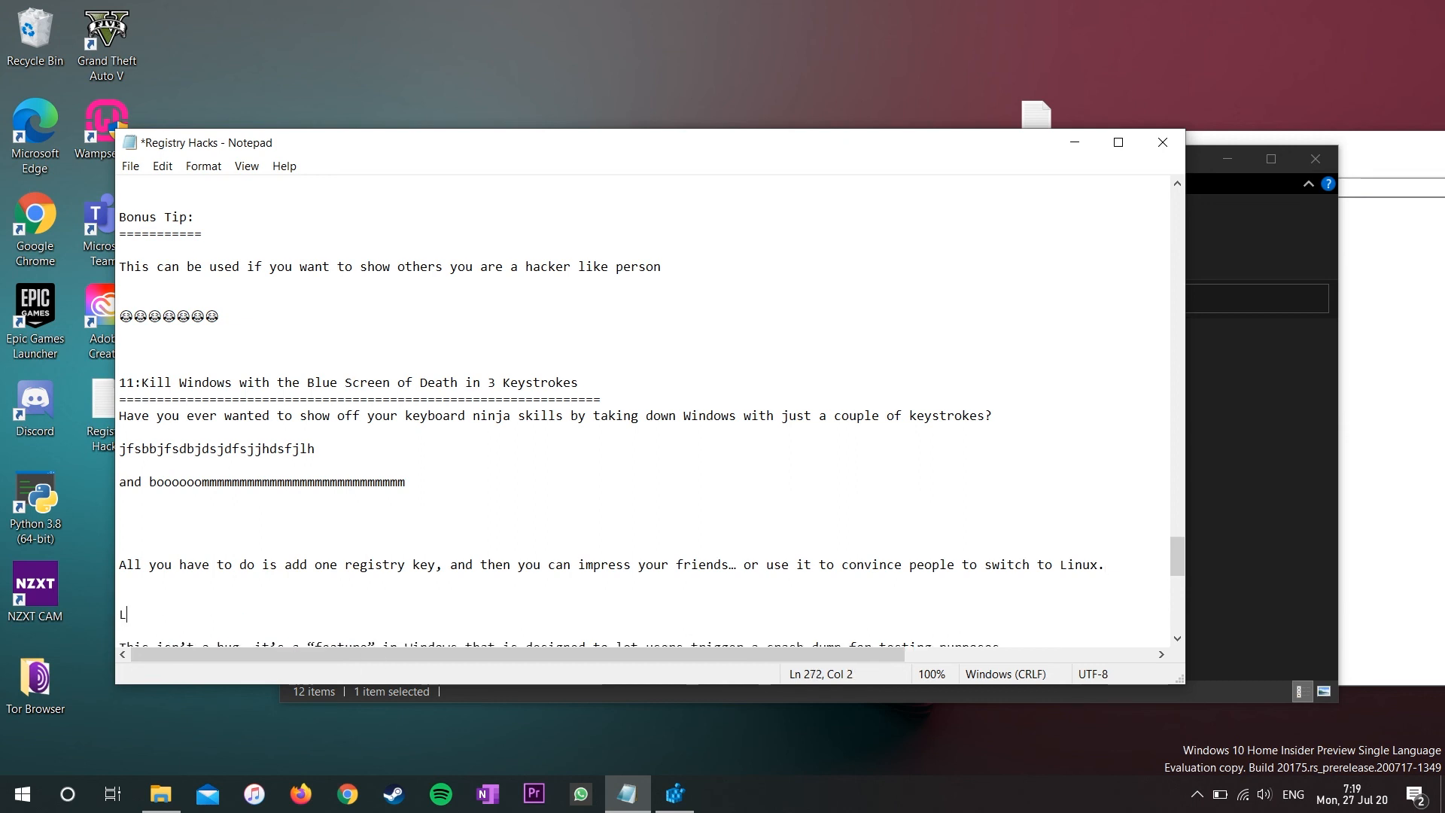
type("inux")
key("Return")
key("Return")
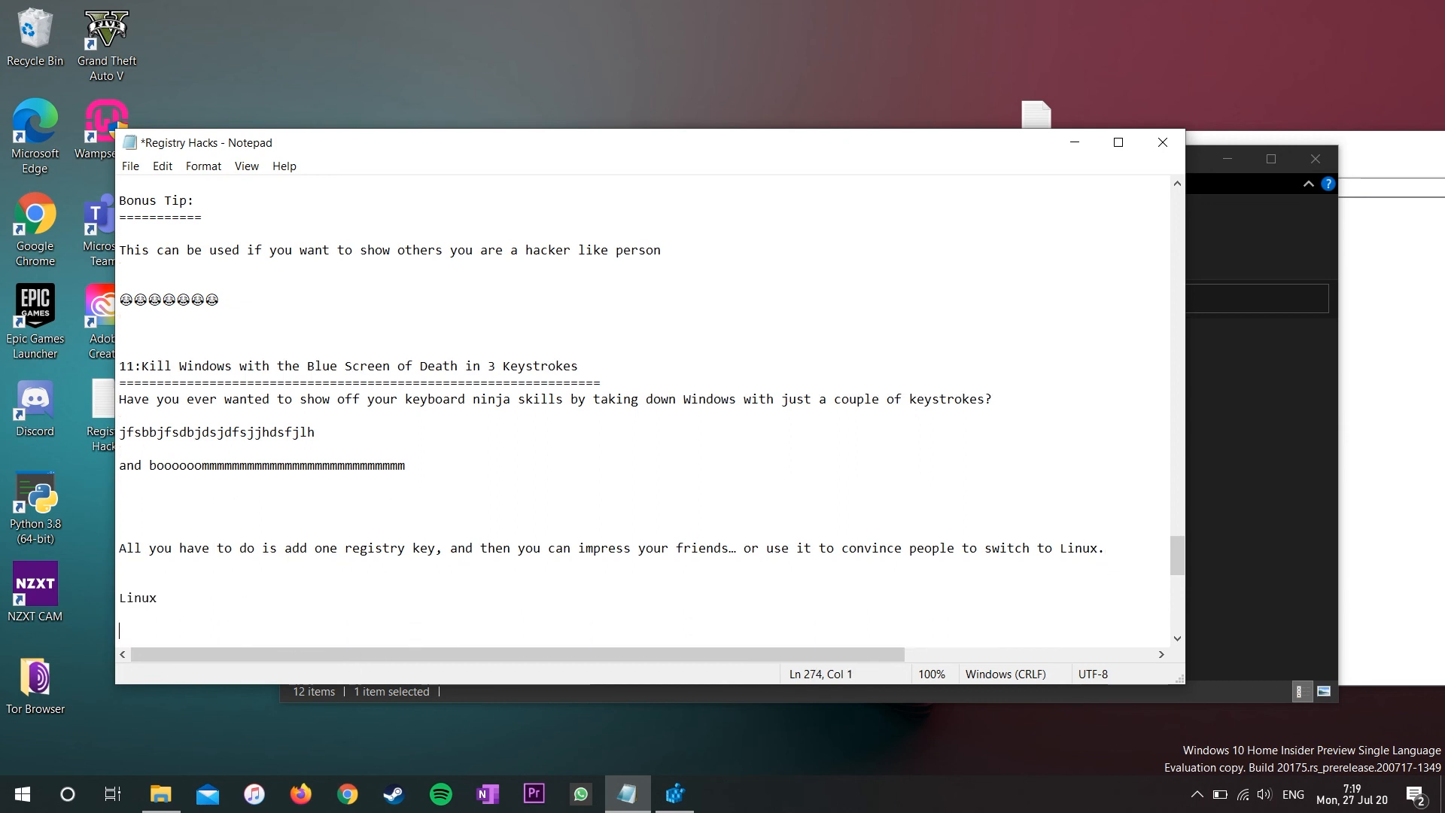
- Insert a squinting laughing emoji and two heart-eyes emojis below the Linux line
key("super+period")
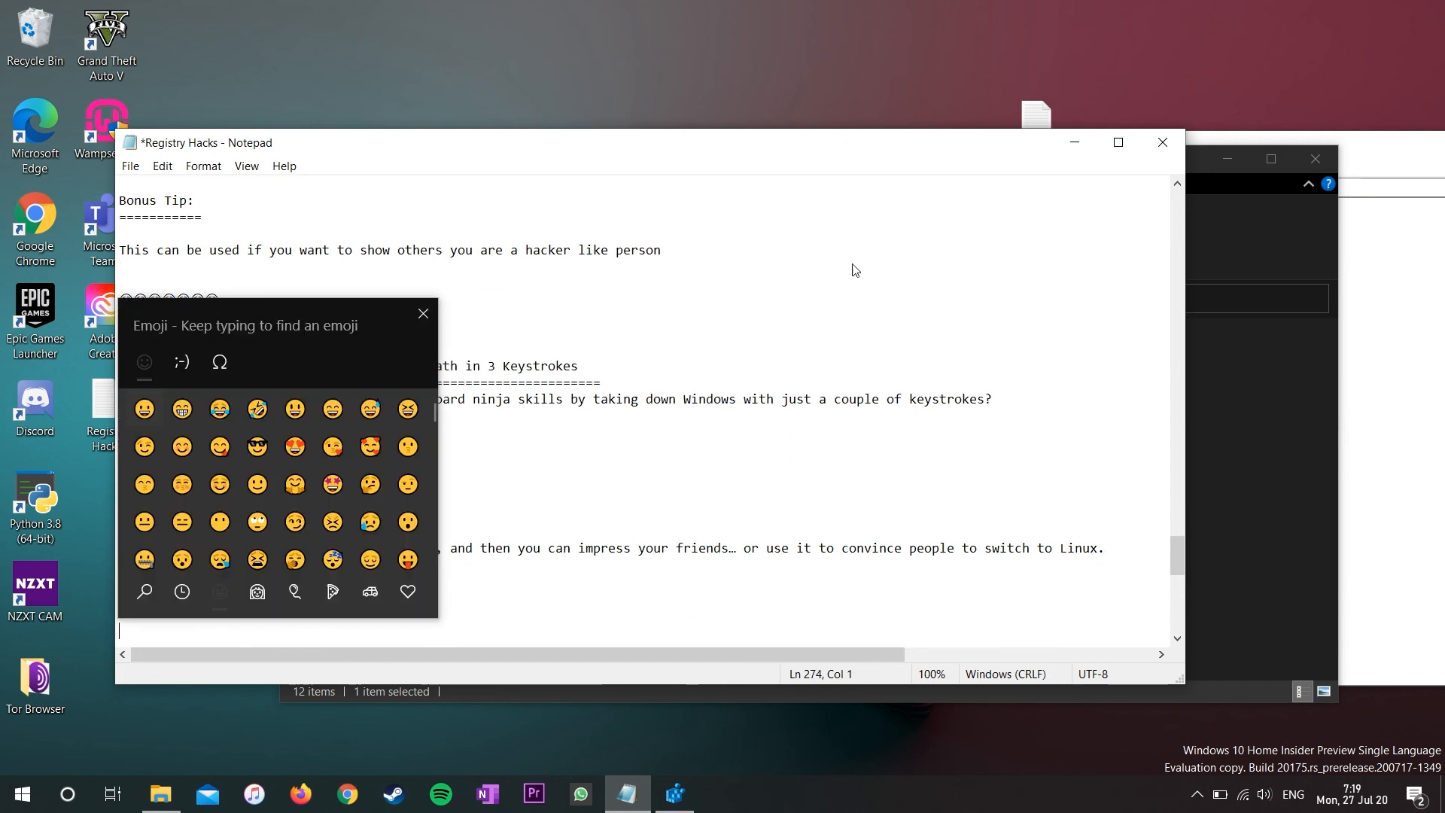
left_click(408, 408)
left_click(301, 458)
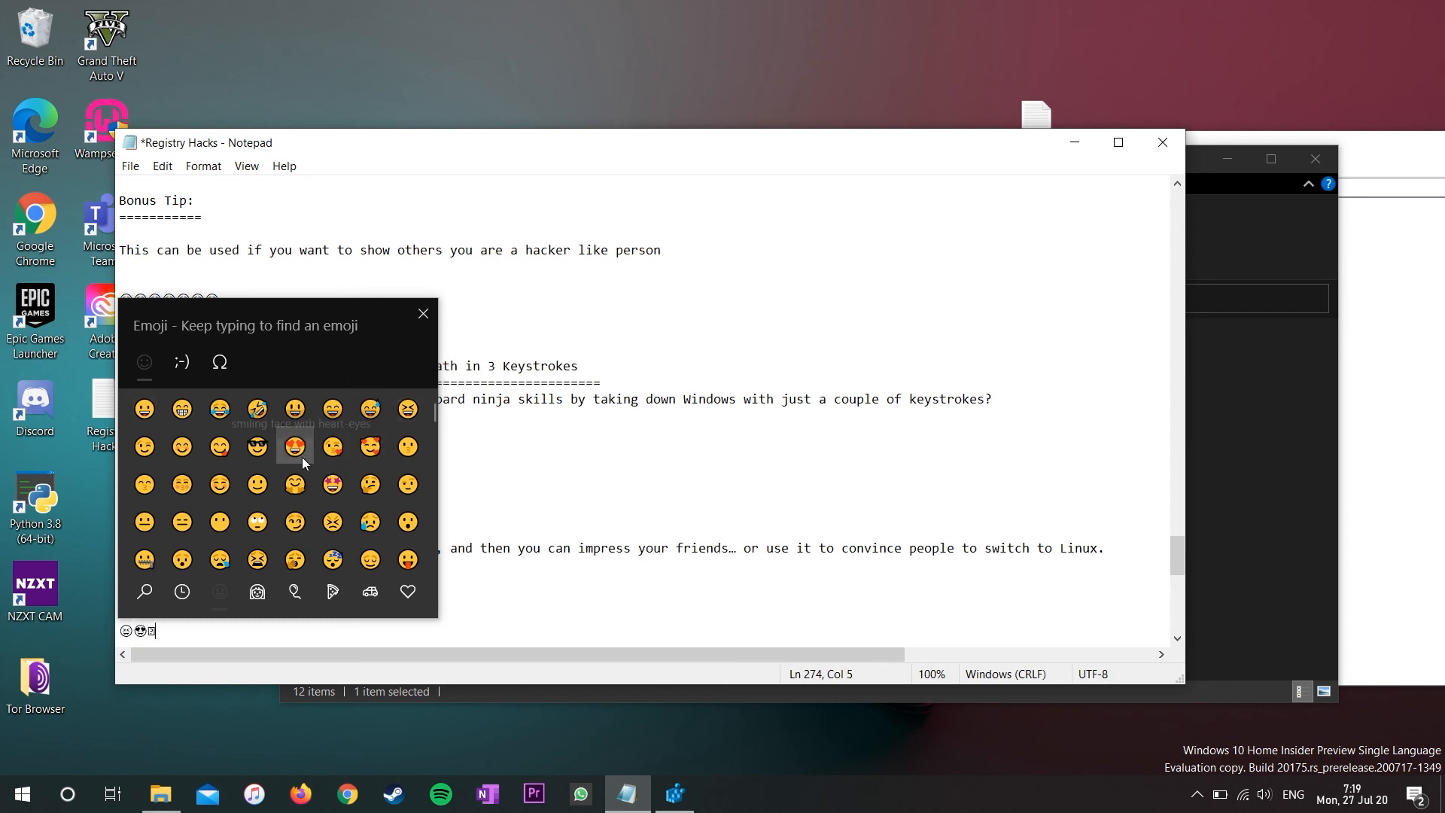
left_click(302, 457)
left_click(252, 634)
type("This isn’t a bug, it’s a \"feature\" in Windows that is designed to let users trigger a crash dump for testing purposes  To enable Navigate to \"USB Keyboard  HKEY_LOCAL_MACHINE\\SYSTEM\\CurrentControlSet\\Services\\kbdhid\\Parameters")
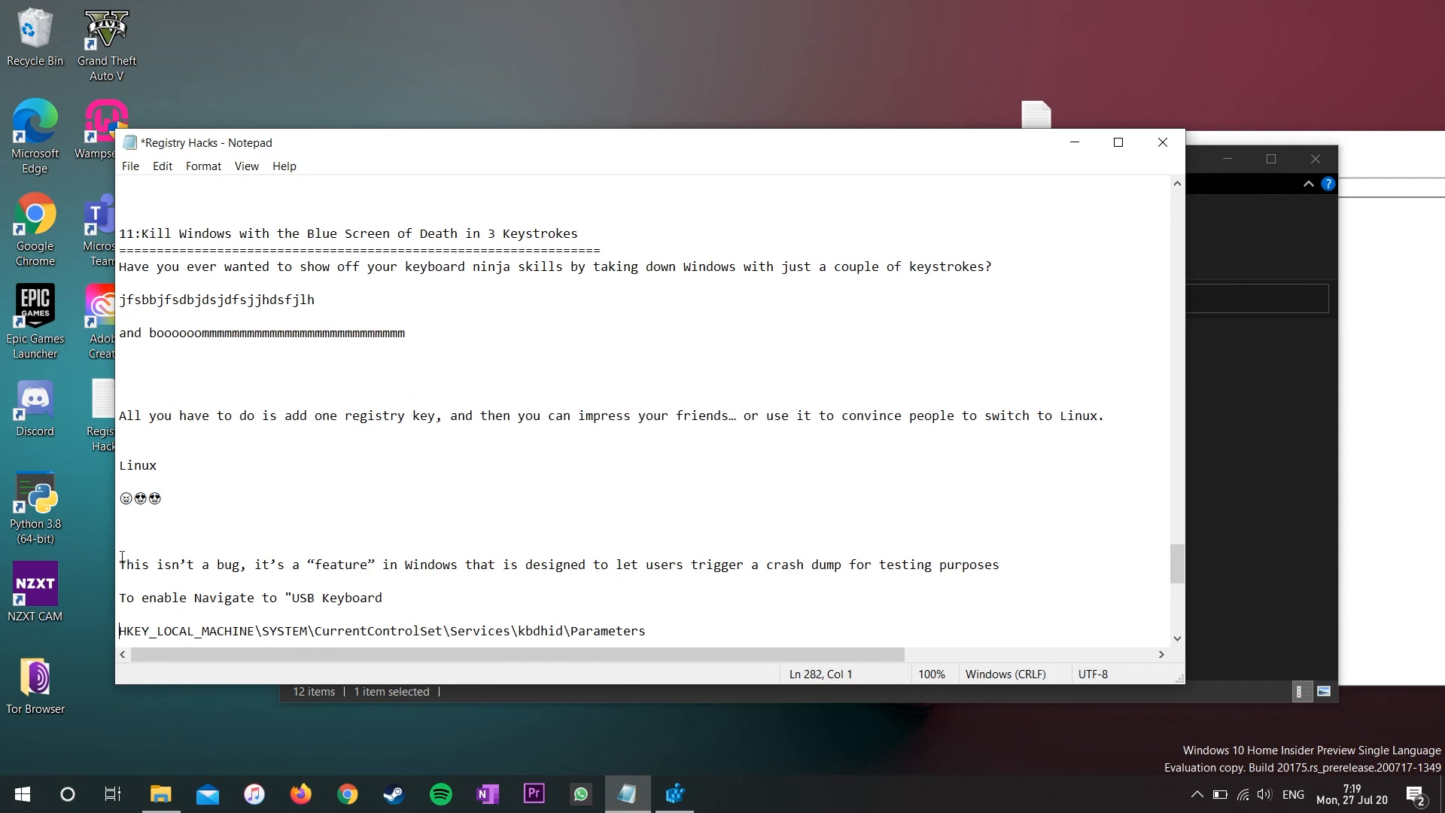
- Highlight the crash dump sentence and add below it the line "You have two options, either for people using Keyboard or PS 2 keyboard"
left_click_drag(121, 564, 837, 577)
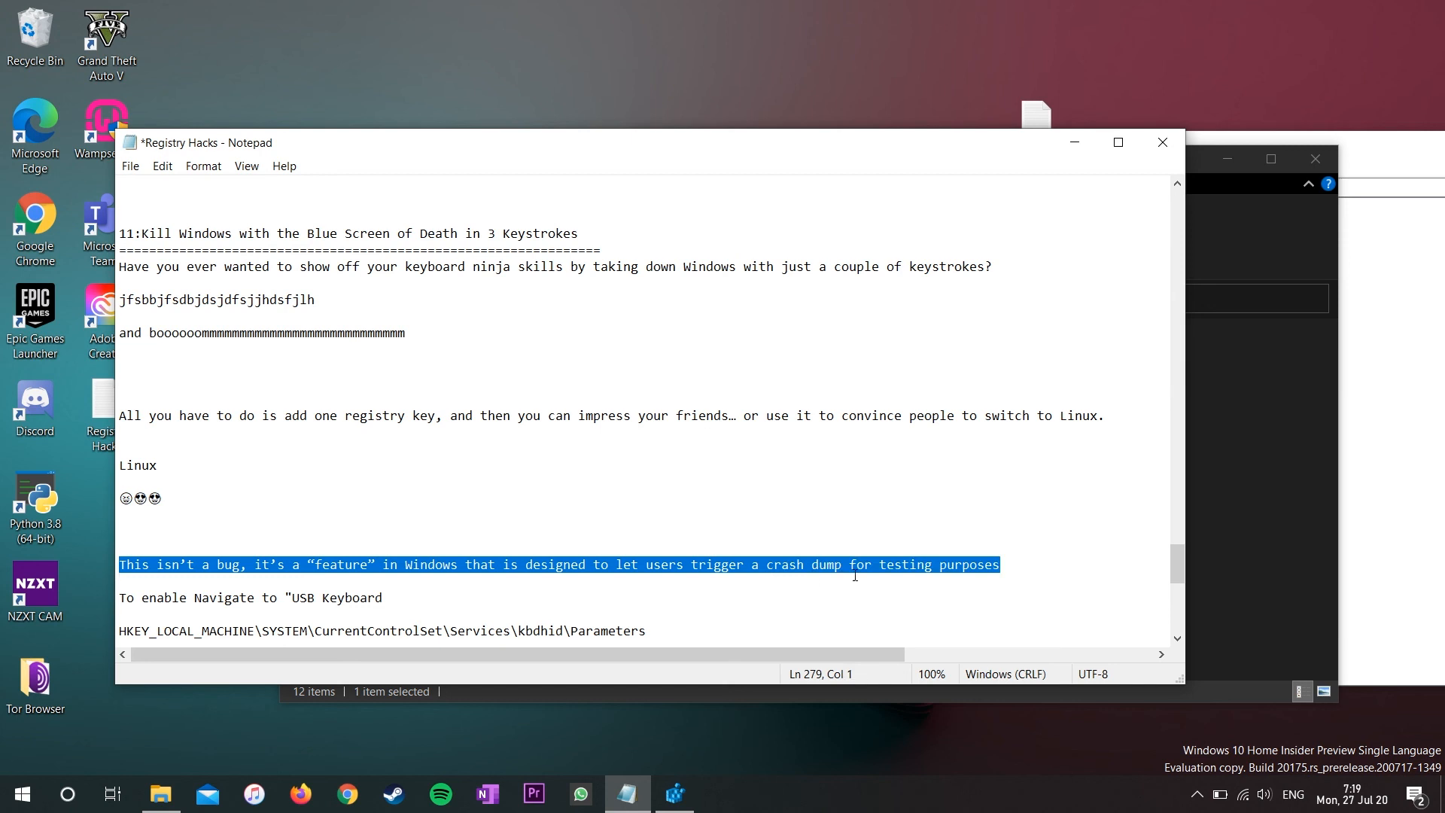
left_click(855, 576)
key("Return")
type("Y")
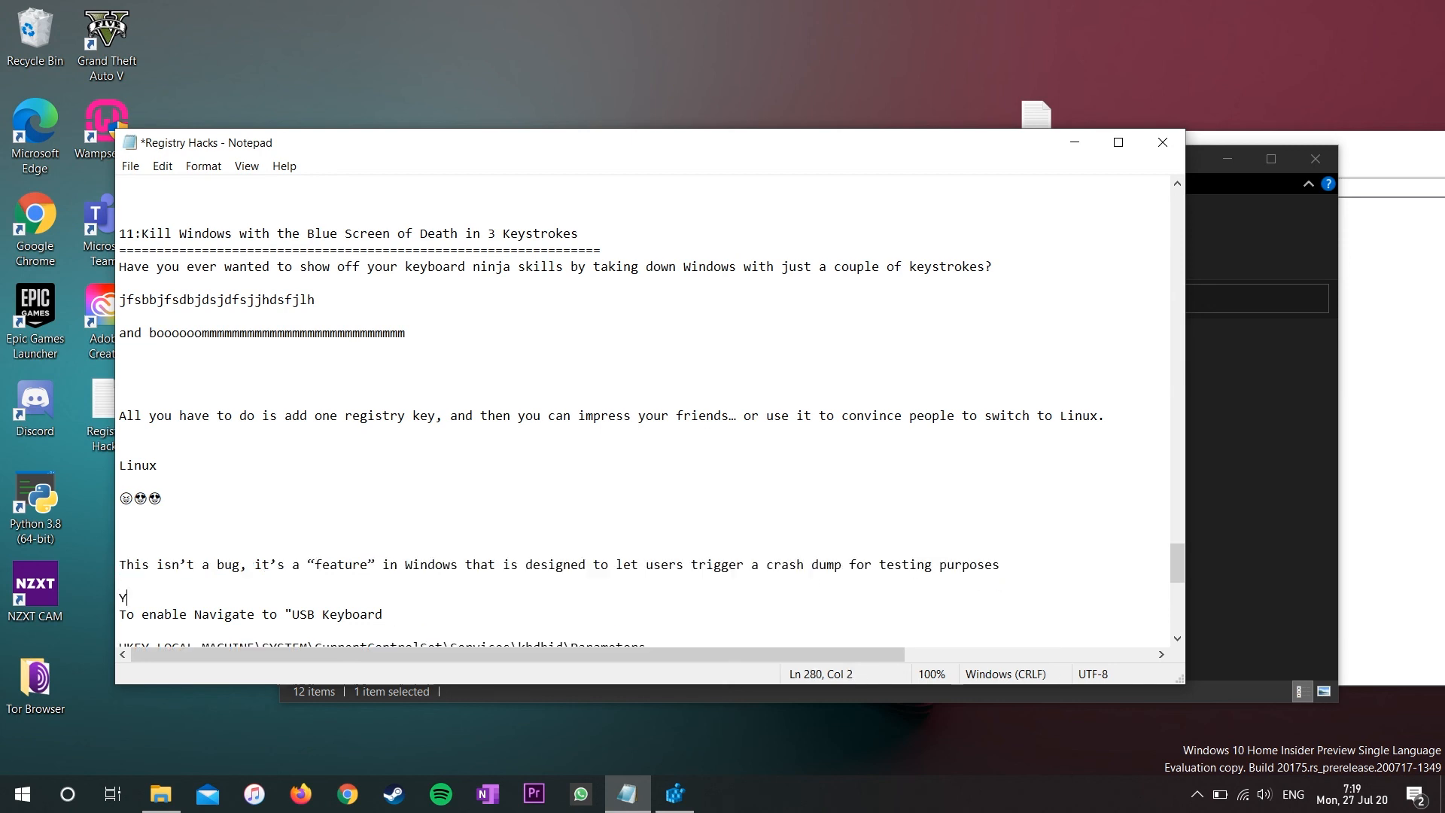
type("ou have two options, either us")
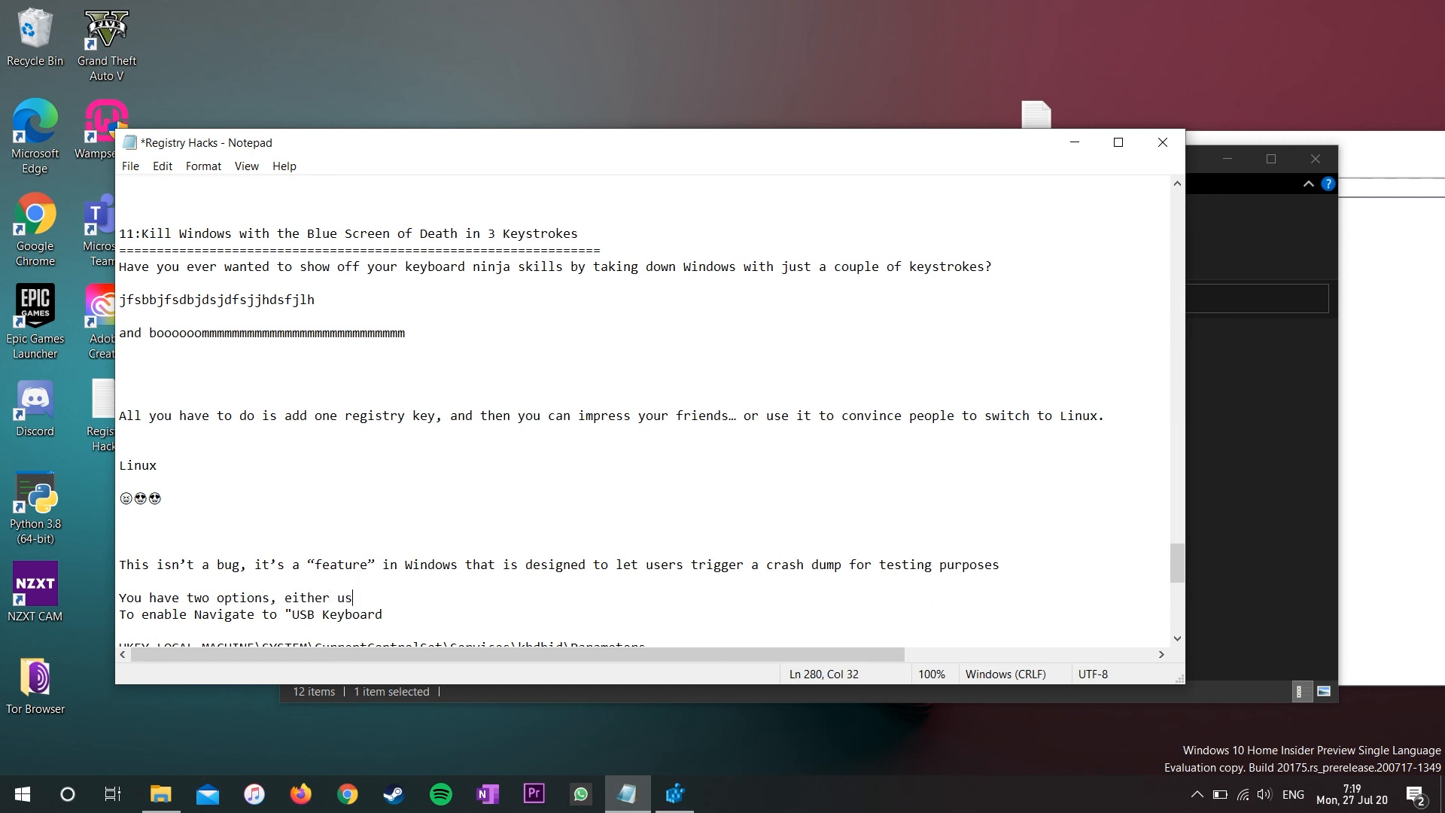
type("i")
key("BackSpace")
key("BackSpace")
key("BackSpace")
type("for pepople using Key")
type("boa")
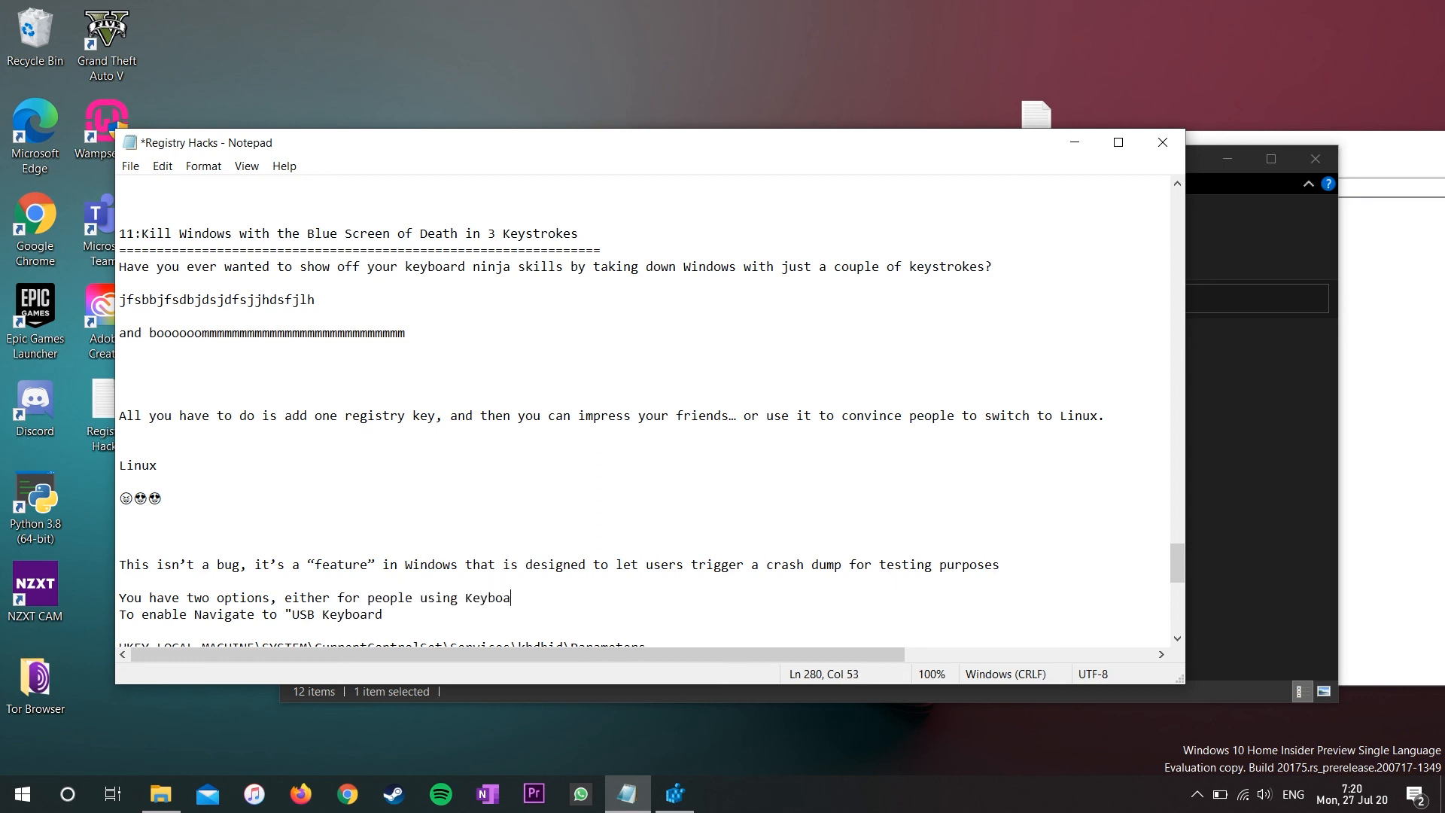
type("rd or PS 2 keyboard")
key("Return")
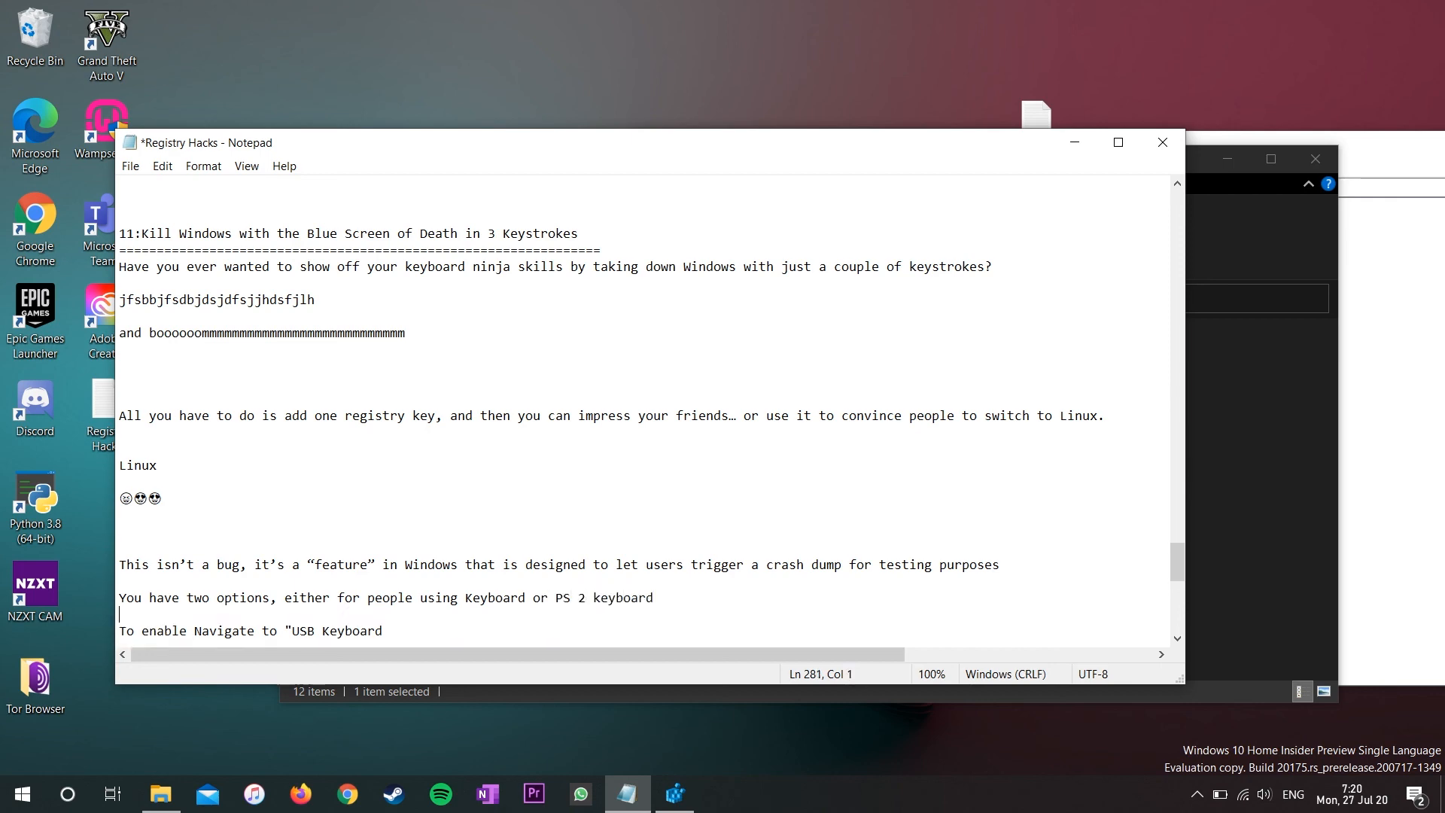
- Highlight the USB Keyboard navigation instruction and the kbdhid\Parameters registry path beneath it
scroll(647, 414, "down", 2)
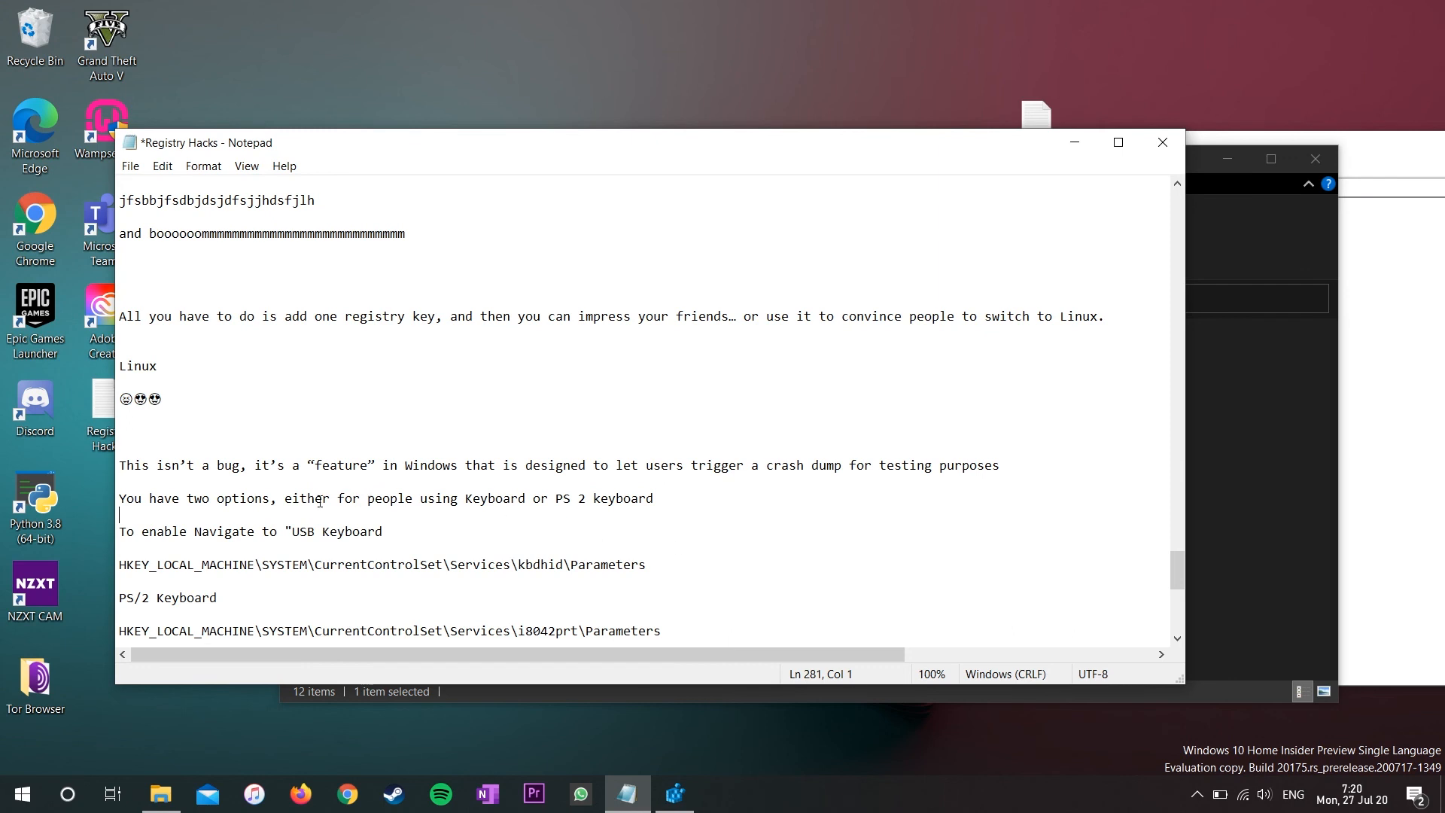
left_click_drag(221, 536, 338, 543)
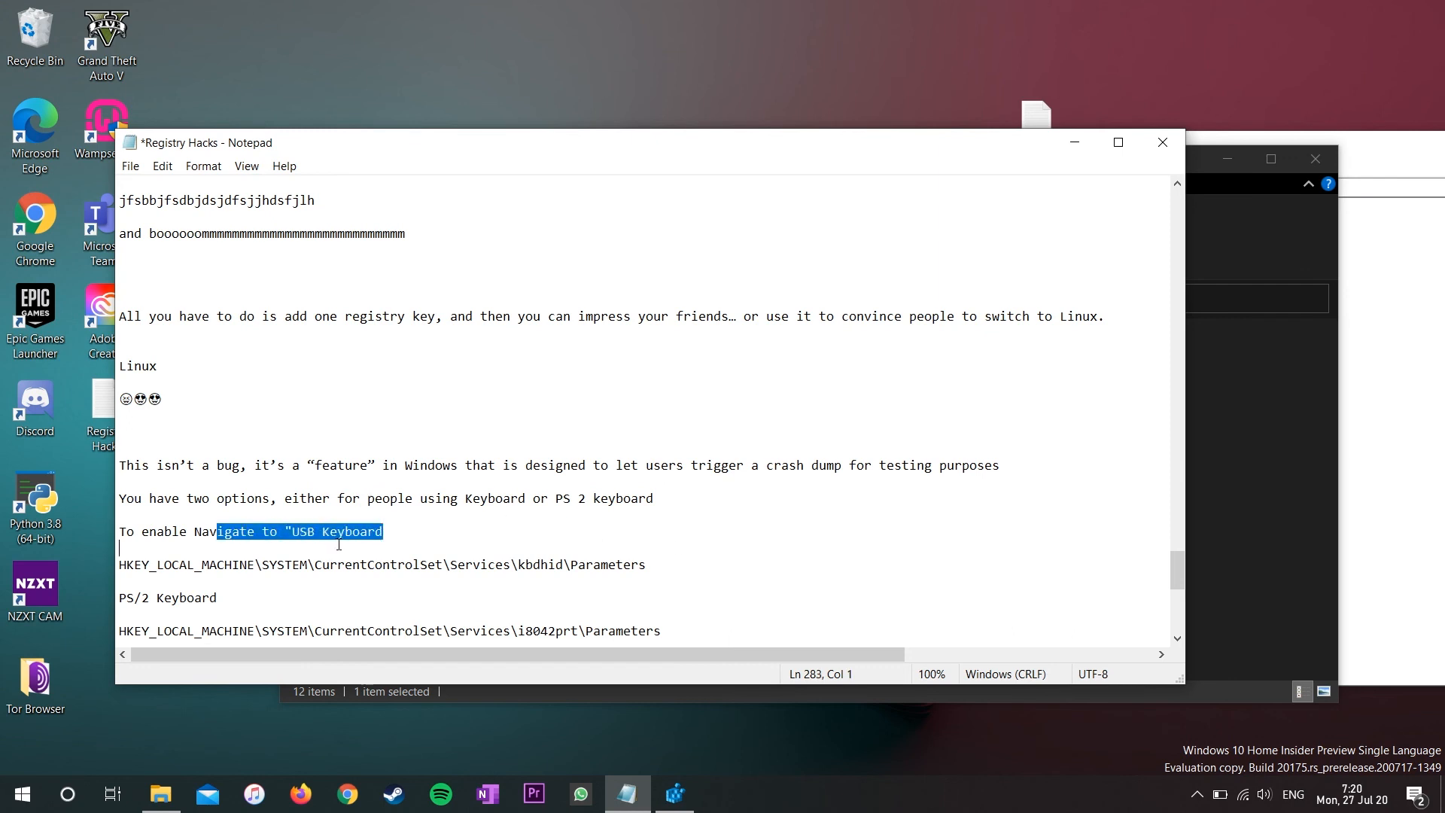
left_click(263, 550)
left_click_drag(117, 564, 661, 569)
left_click(661, 569)
- Highlight the instruction to add the CrashOnCtrlScroll DWORD, followed by the sentence about rebooting and triggering the Blue Screen of Death
scroll(661, 569, "down", 2)
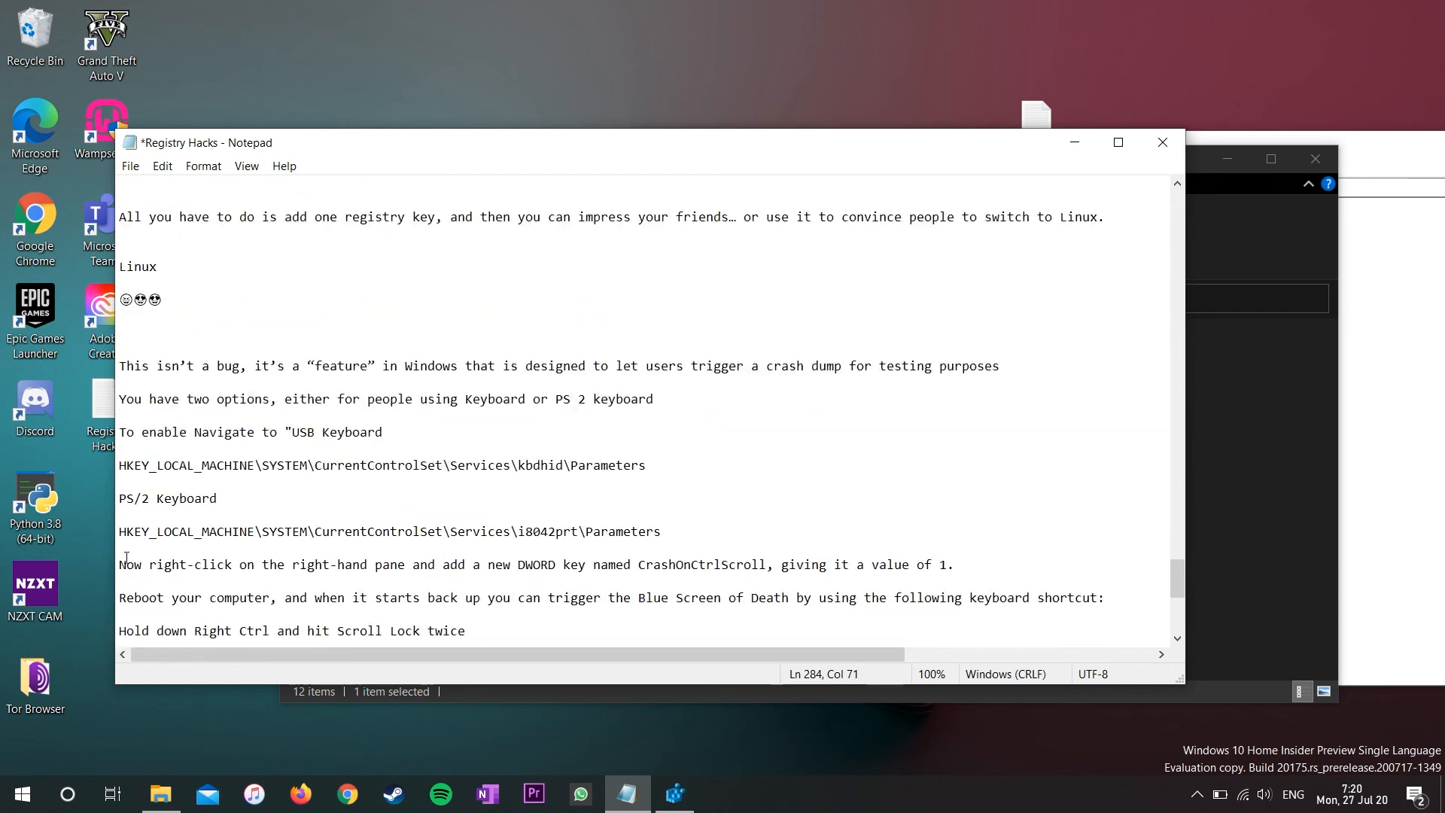
left_click_drag(119, 564, 956, 564)
left_click(972, 564)
scroll(973, 564, "down", 1)
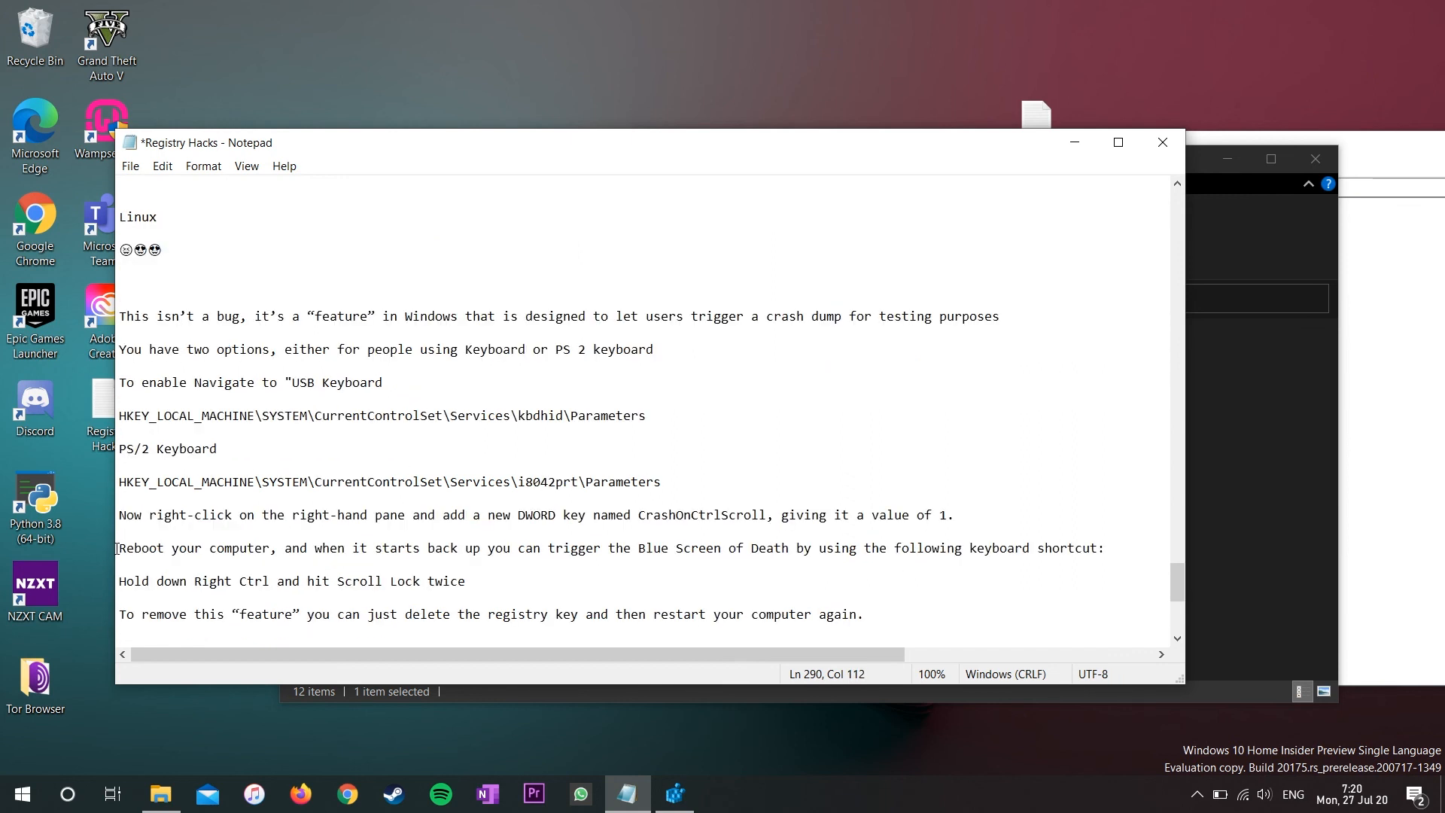
left_click_drag(118, 548, 673, 599)
left_click(673, 598)
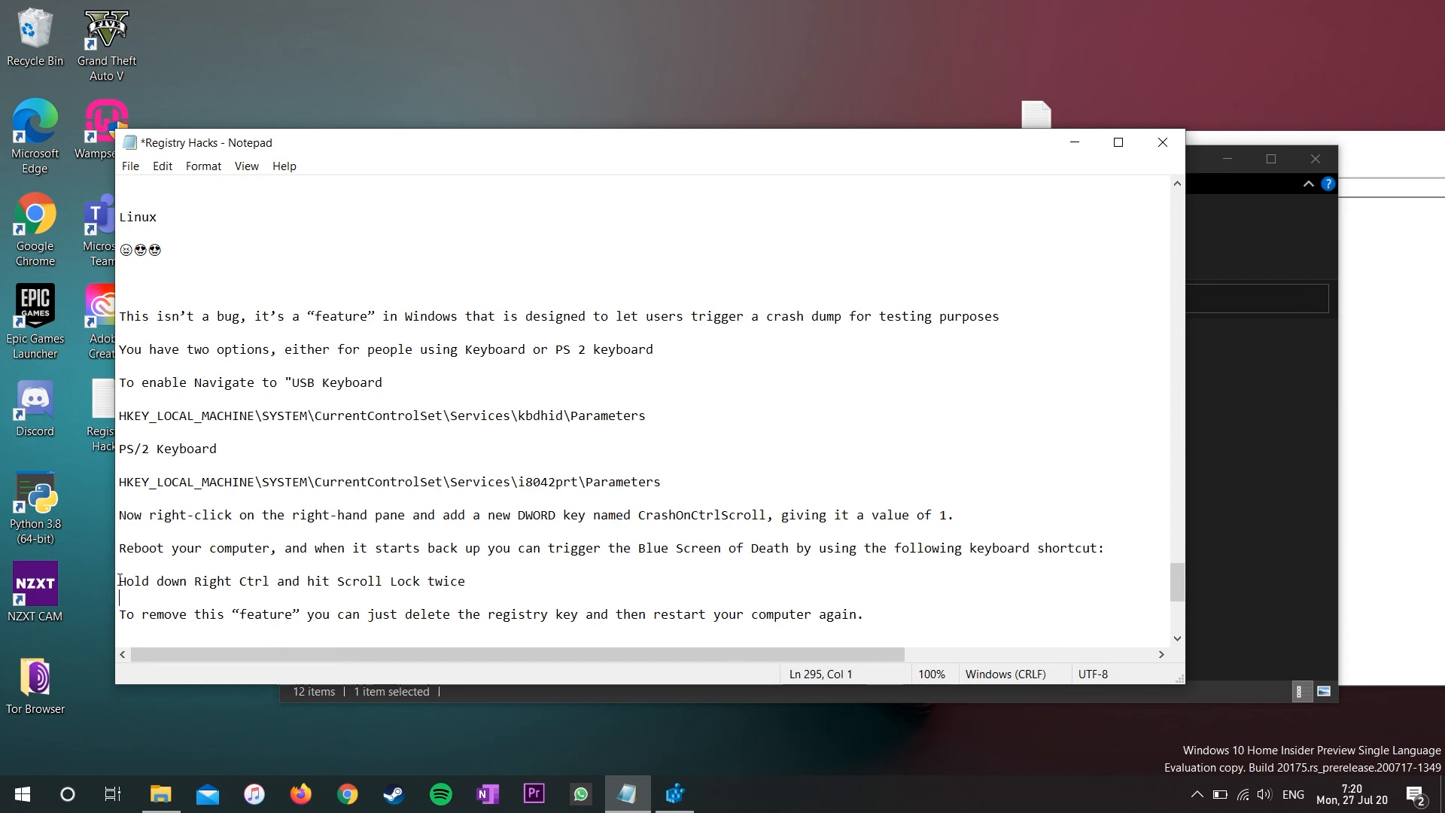
- Highlight the Right Ctrl and Scroll Lock shortcut line, followed by the sentence on removing the feature
left_click_drag(118, 581, 493, 576)
left_click(509, 575)
scroll(376, 543, "down", 3)
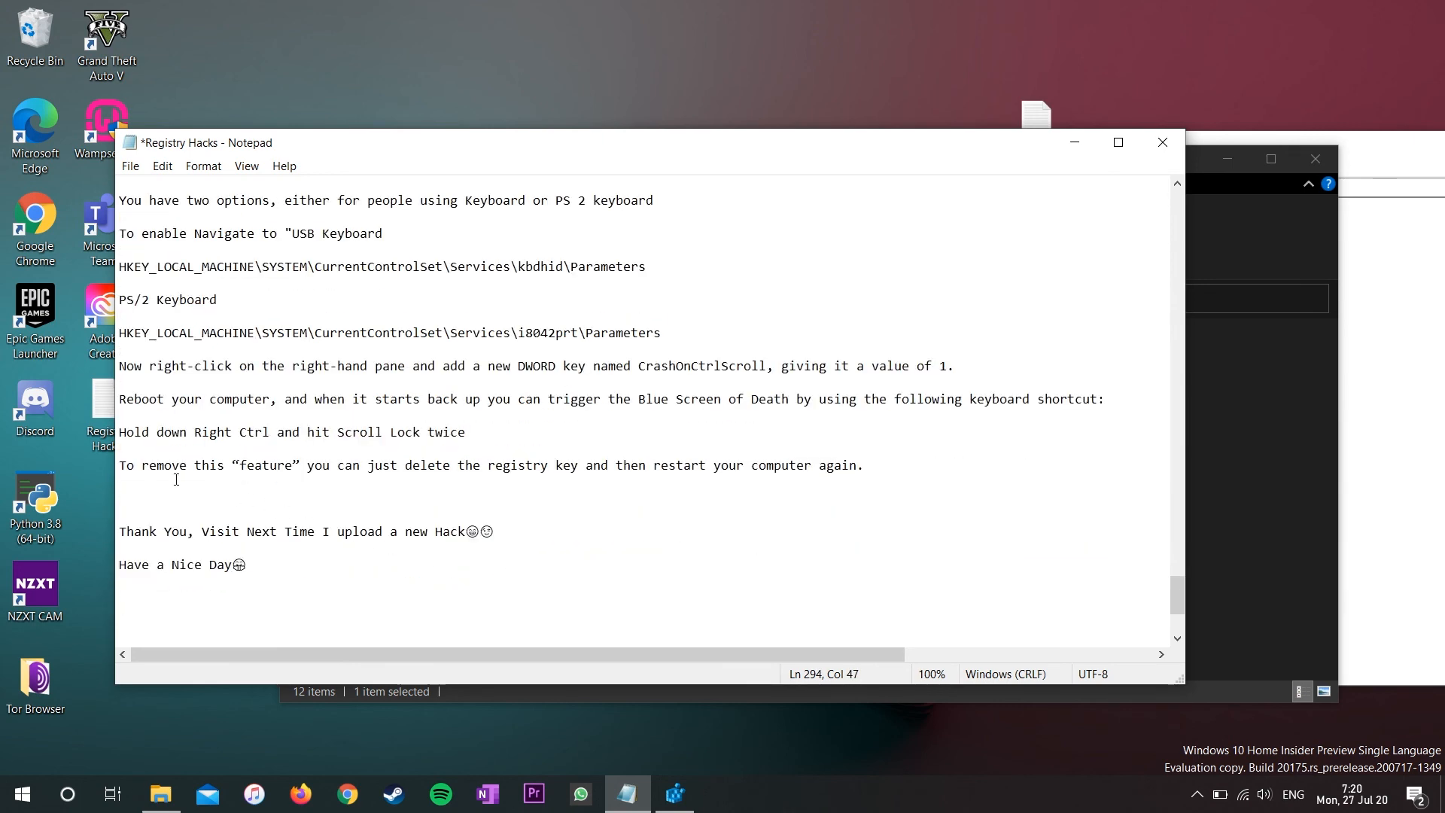
left_click(119, 465)
left_click_drag(120, 465, 884, 465)
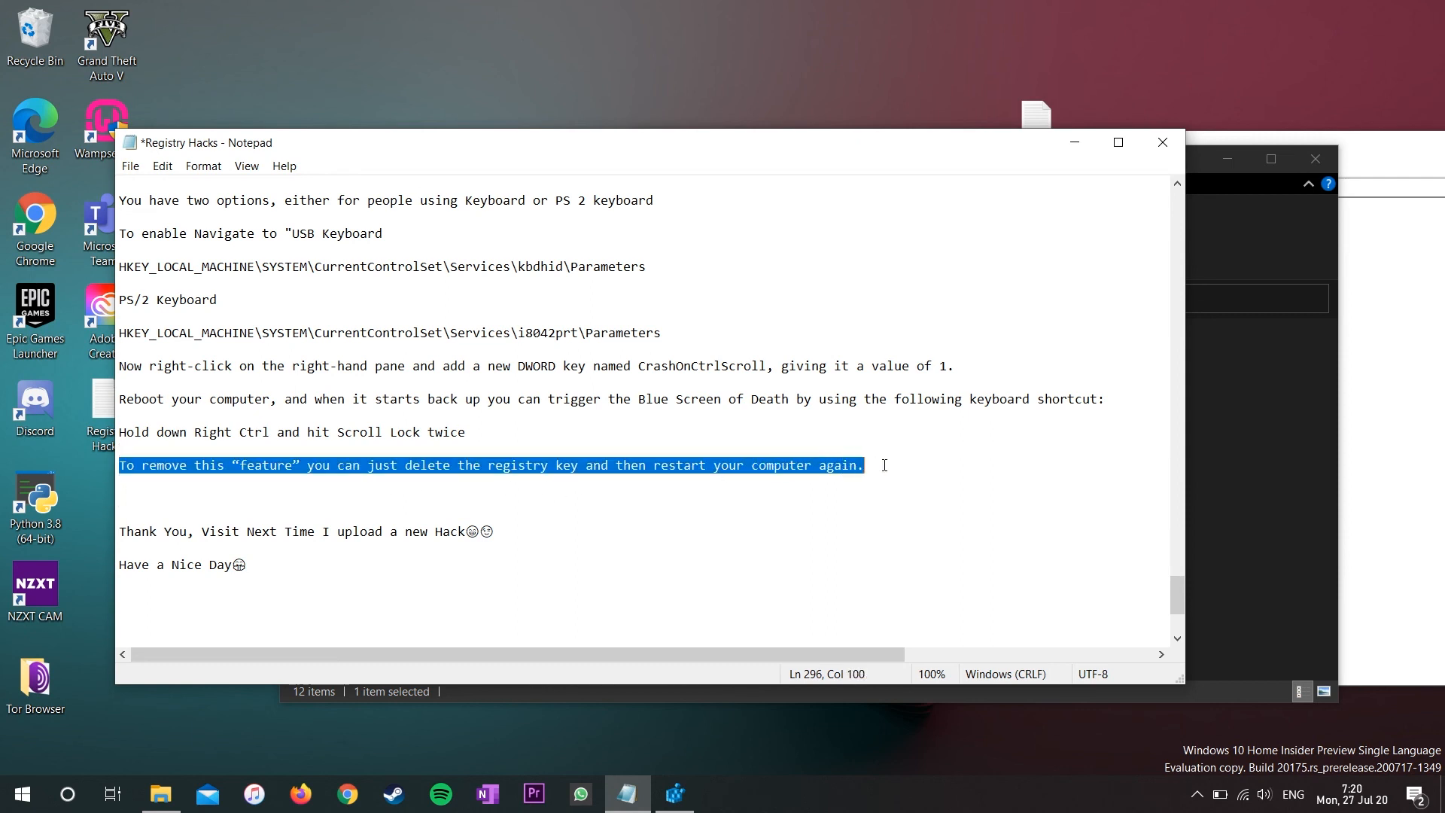
left_click(885, 465)
- Insert grinning emojis with smiling eyes on the empty line below "Have a Nice Day"
left_click(554, 576)
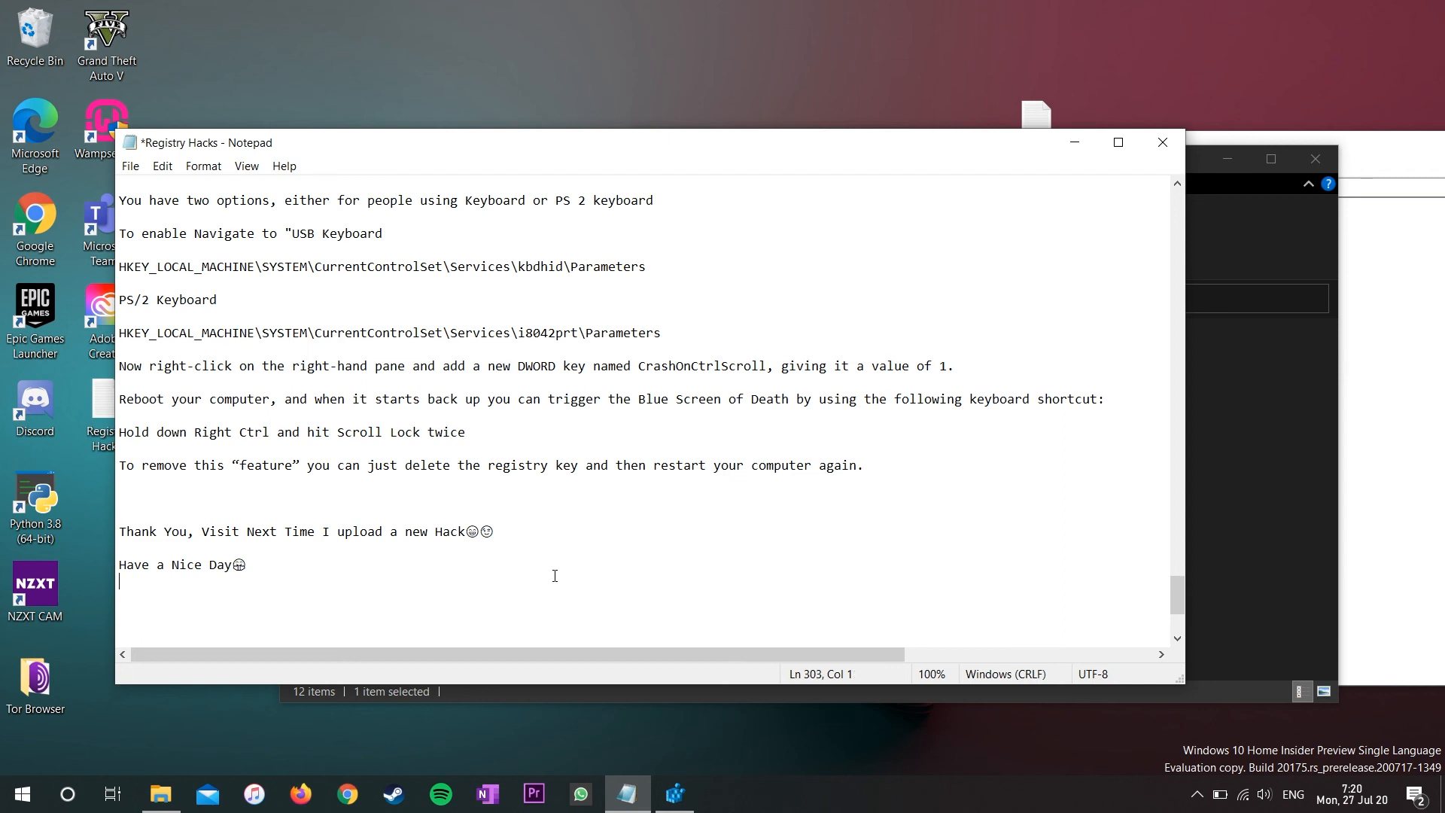
right_click(555, 576)
key("Escape")
key("super+period")
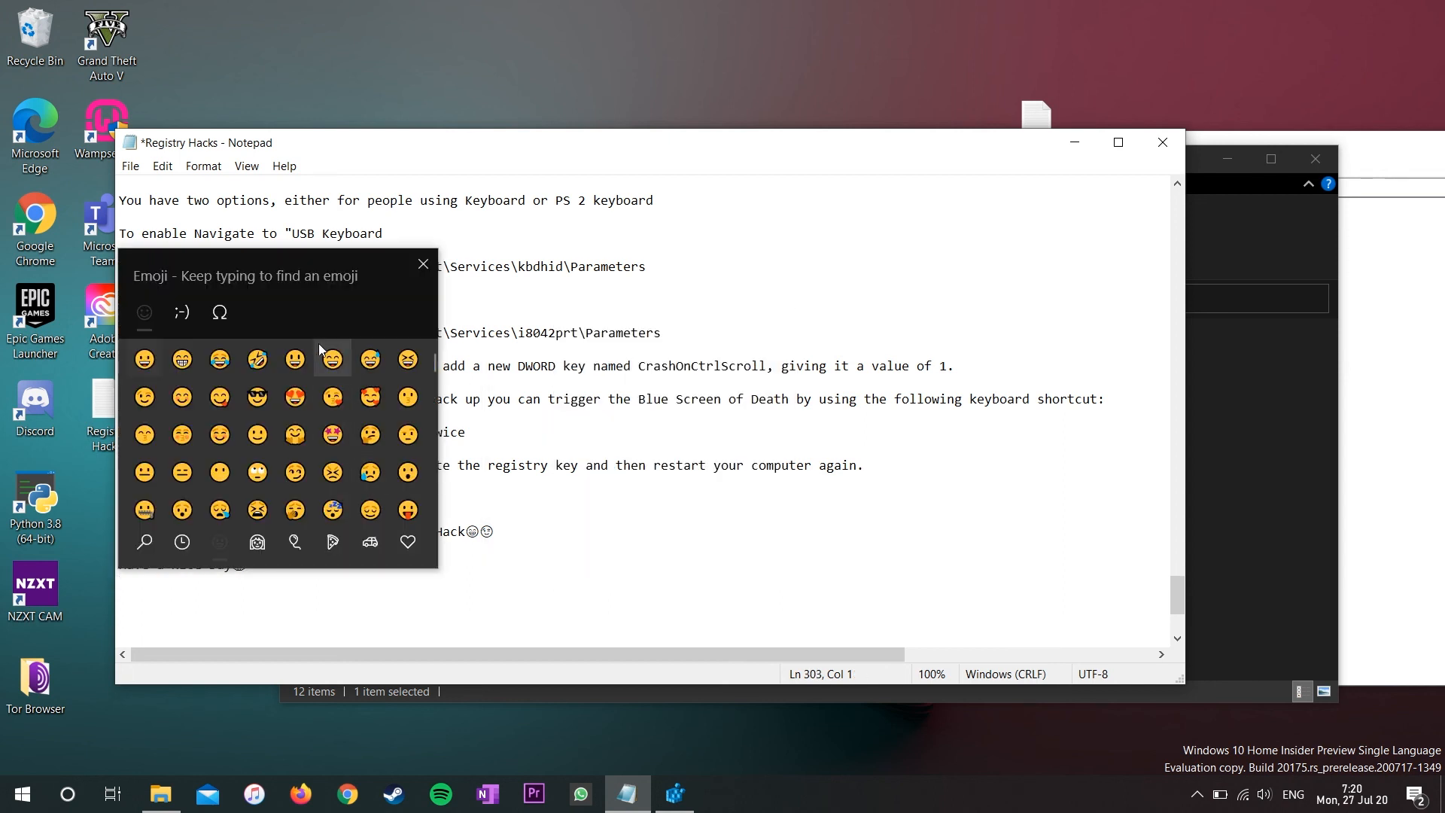
double_click(332, 359)
key("Escape")
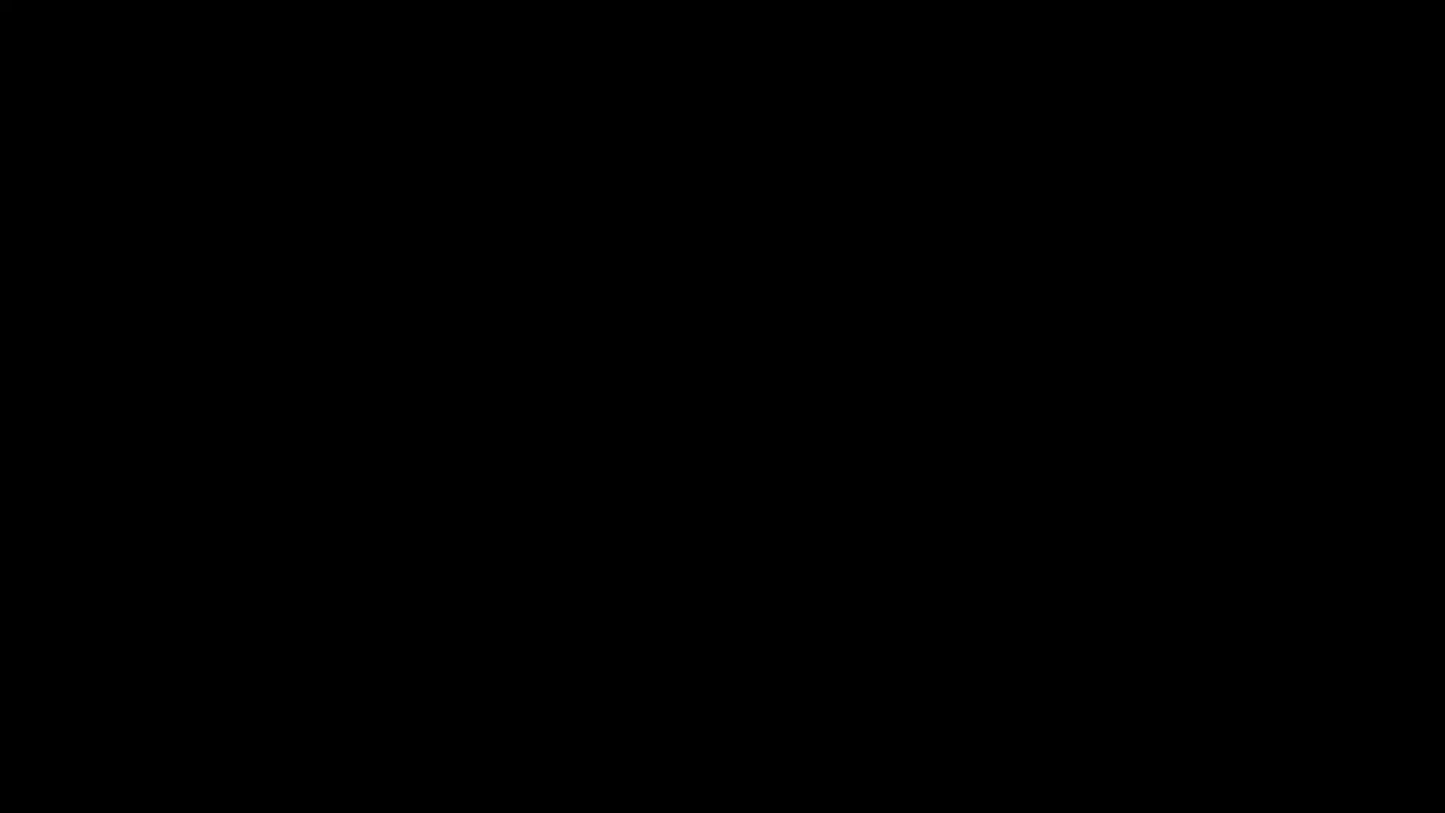